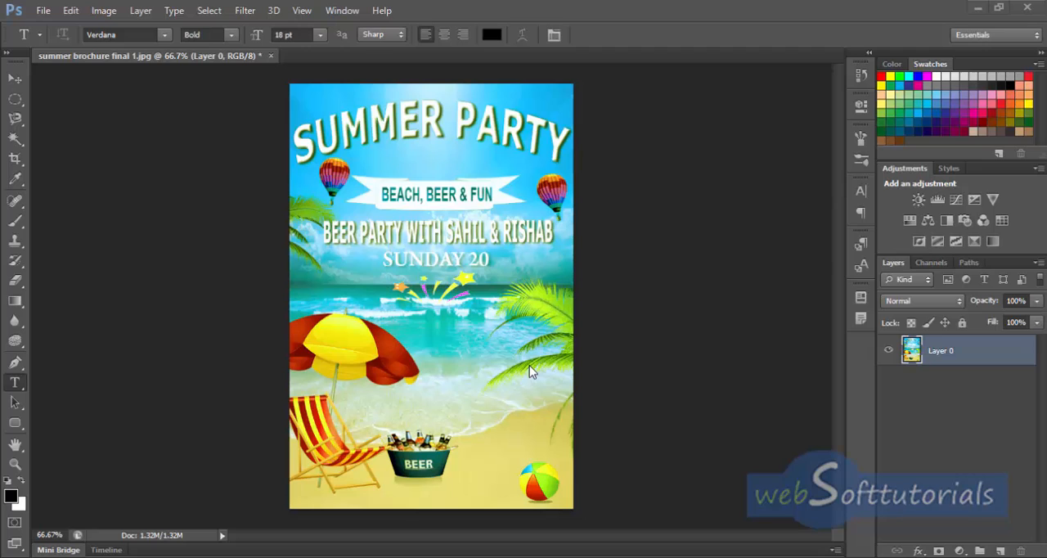
Step: Close the summer brochure final 1 image without saving its changes
click(271, 57)
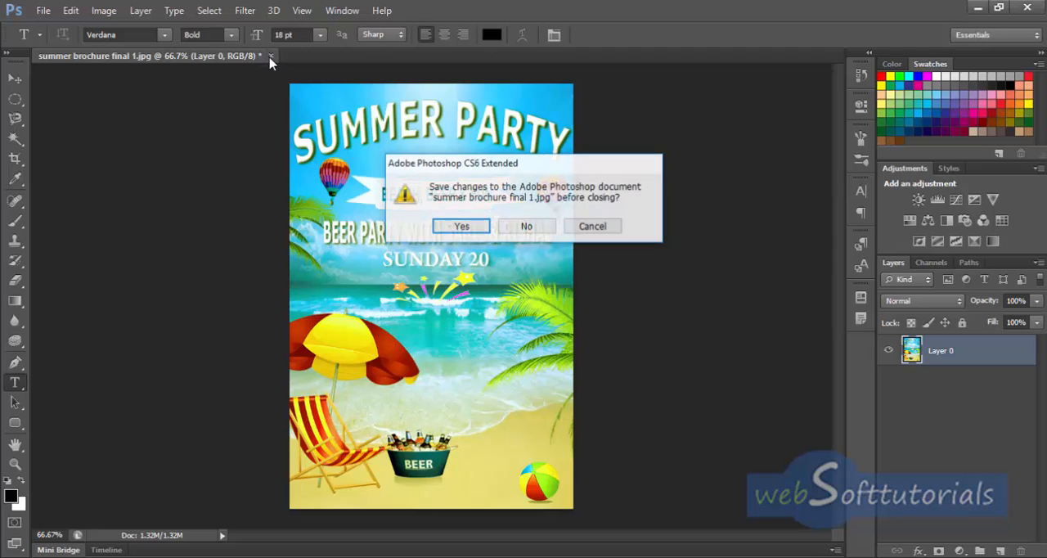
click(529, 228)
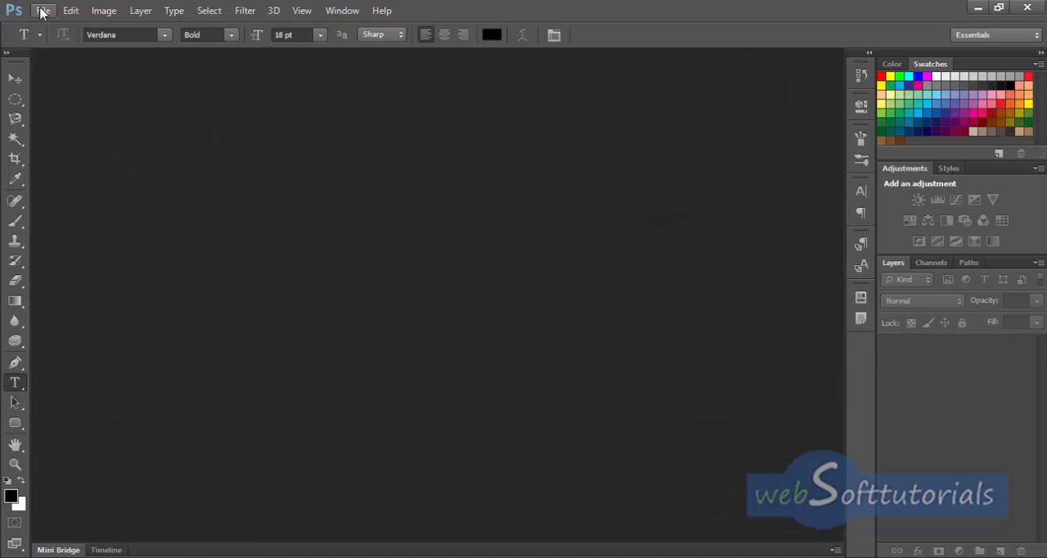
Step: Create a new 555 × 832 pixel RGB document at 300 pixels/inch and convert its background into a regular layer
click(43, 13)
click(59, 28)
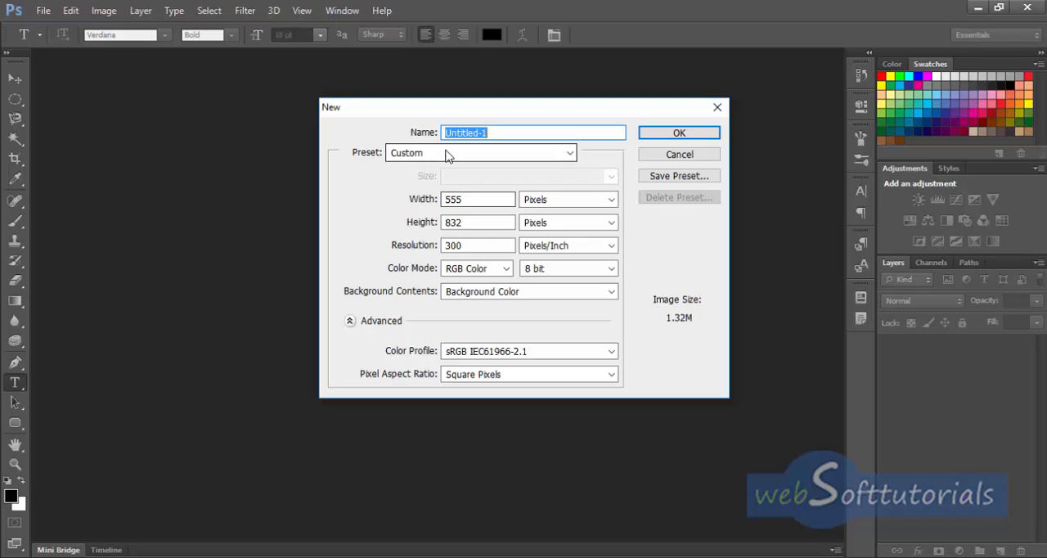
double_click(479, 204)
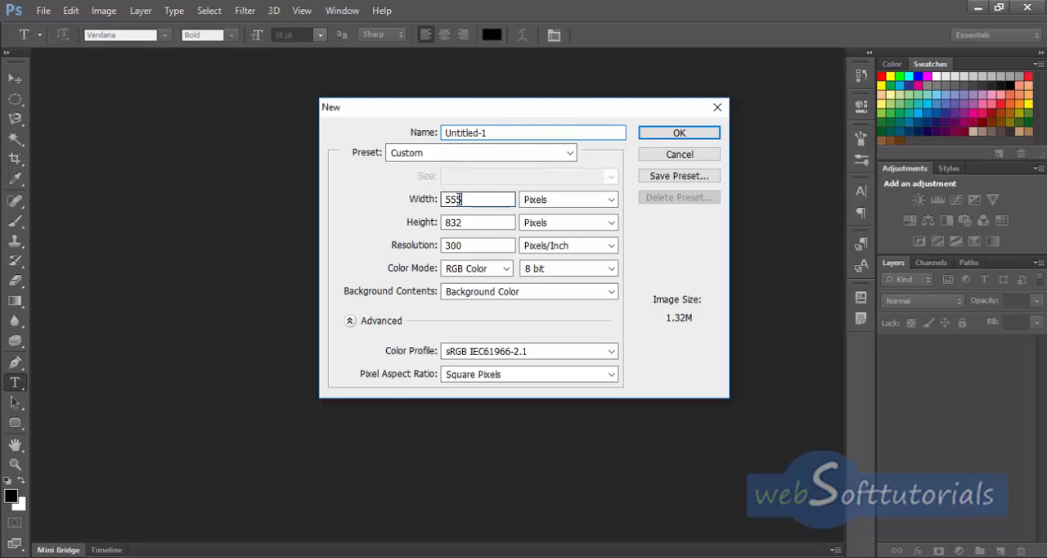
click(472, 222)
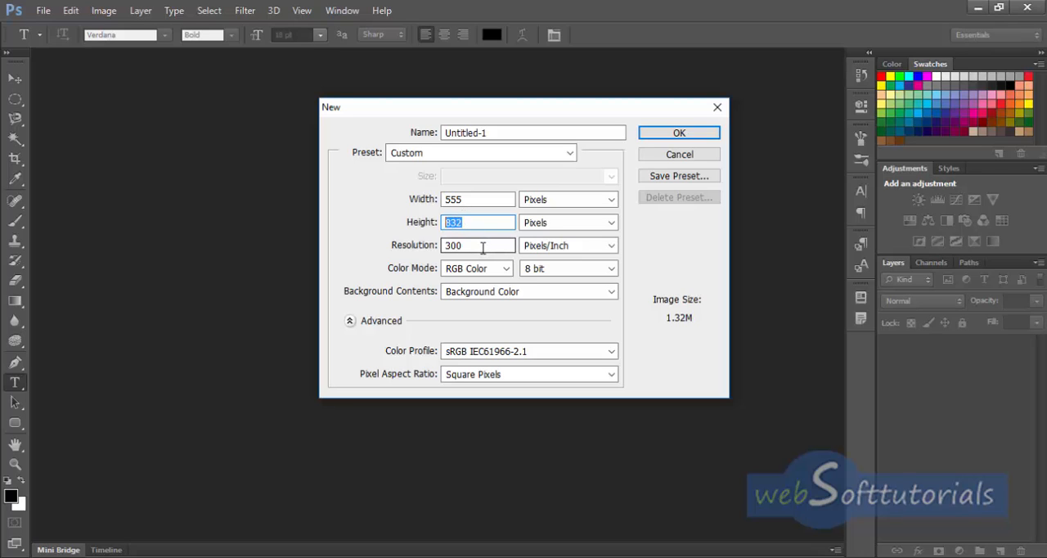
drag(465, 245, 436, 245)
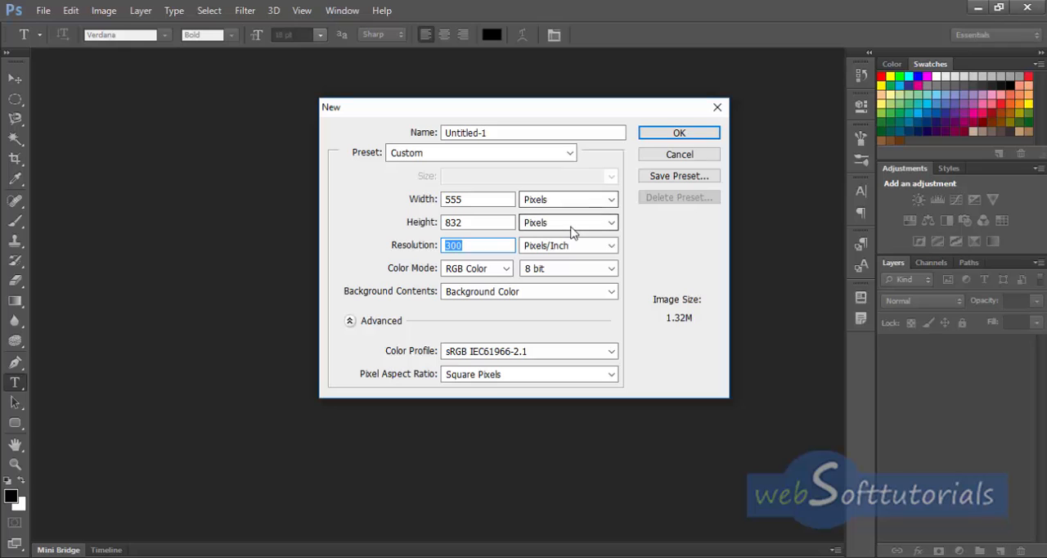
click(674, 136)
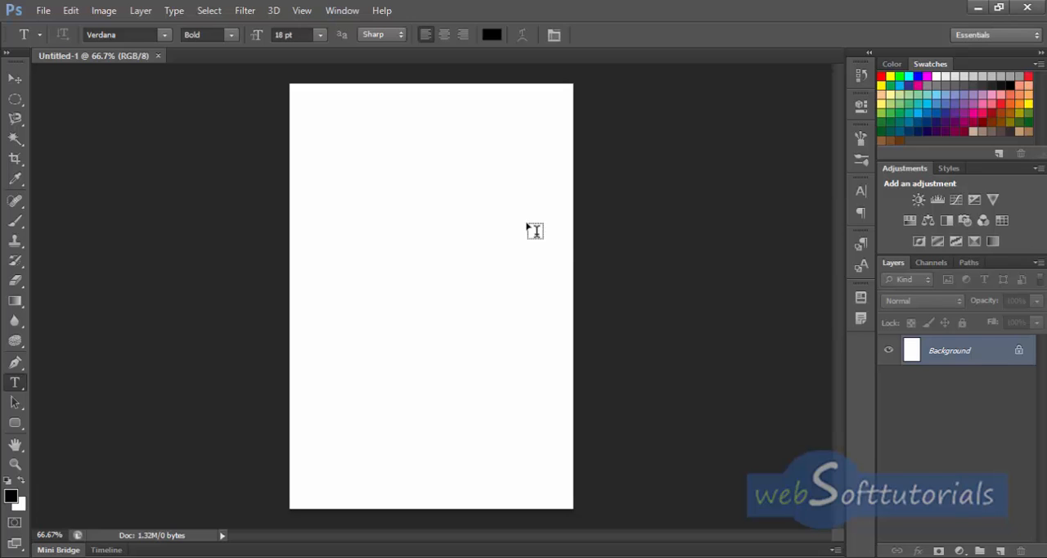
double_click(999, 357)
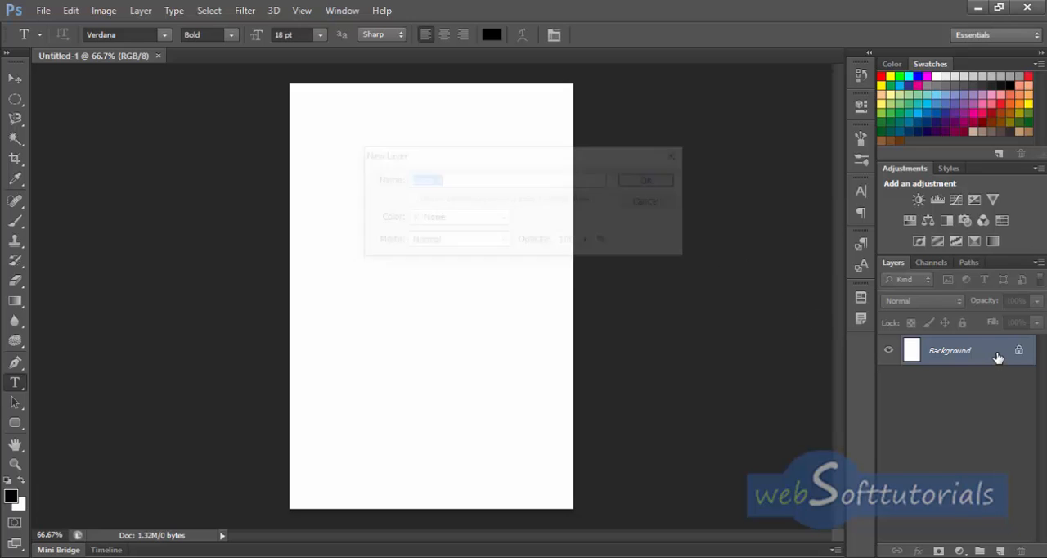
click(662, 180)
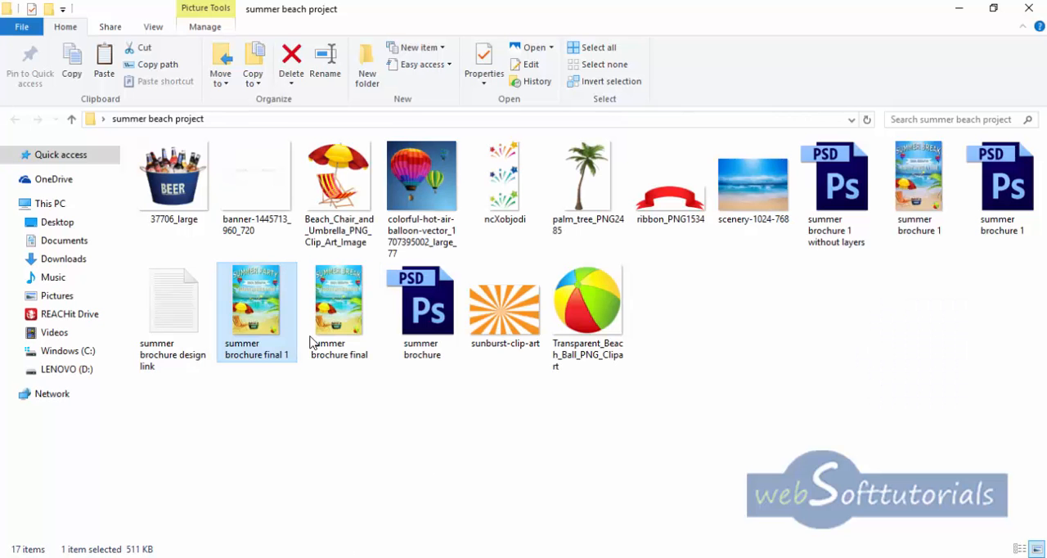
Step: Place scenery-1024-768 from the summer beach project folder, stretched over the whole canvas, and rasterize its layer
drag(754, 195, 423, 311)
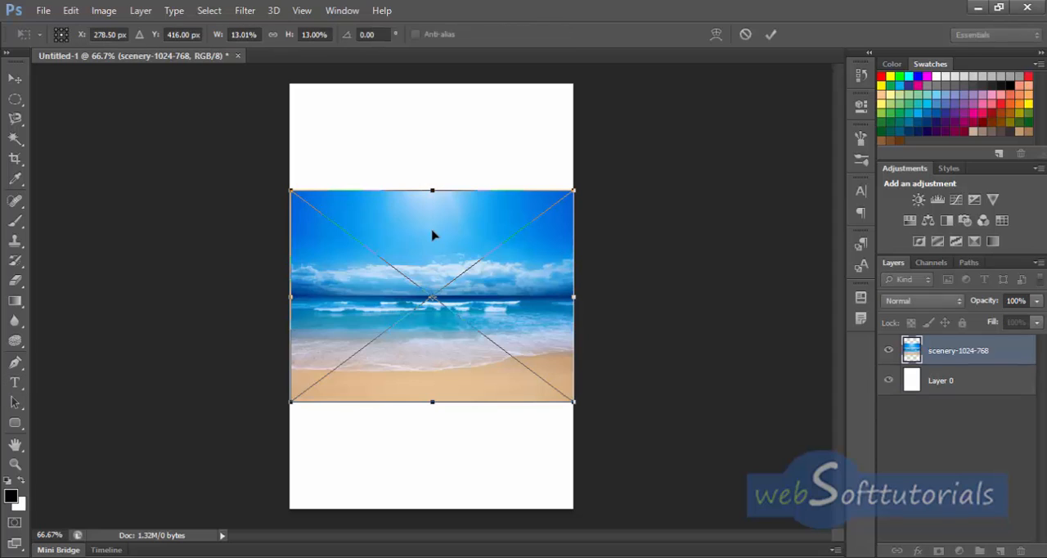
drag(434, 179, 433, 84)
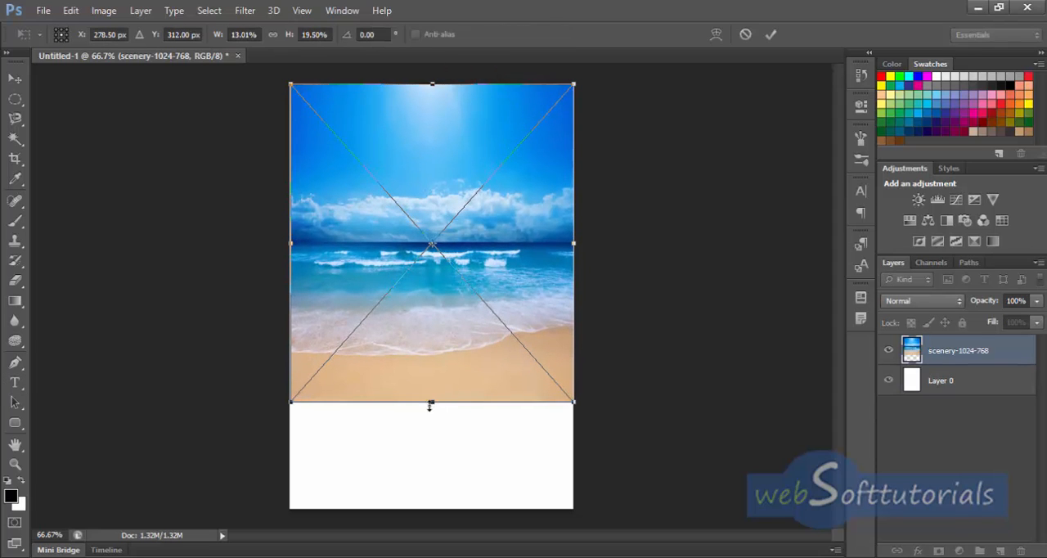
drag(430, 406, 431, 507)
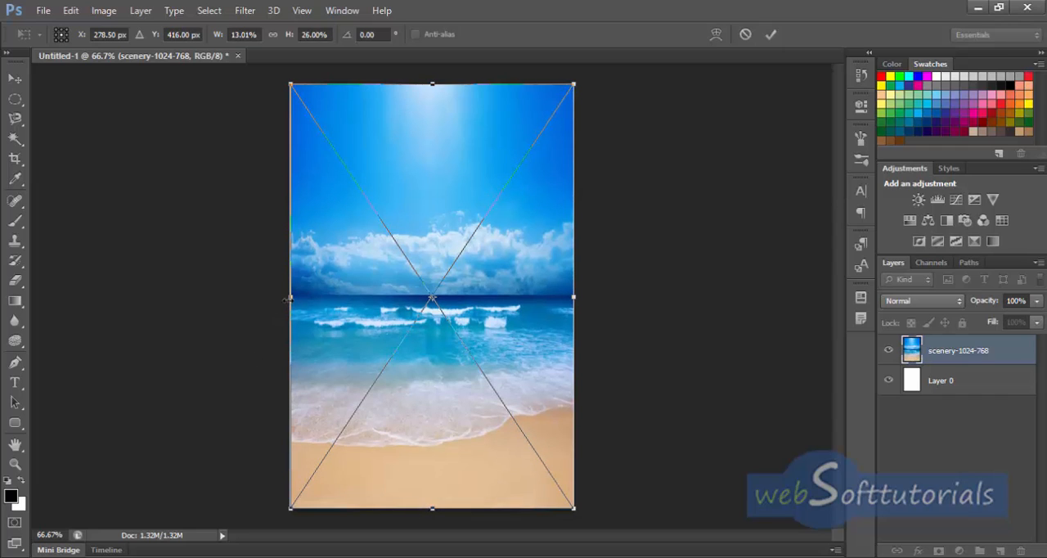
drag(285, 301, 285, 302)
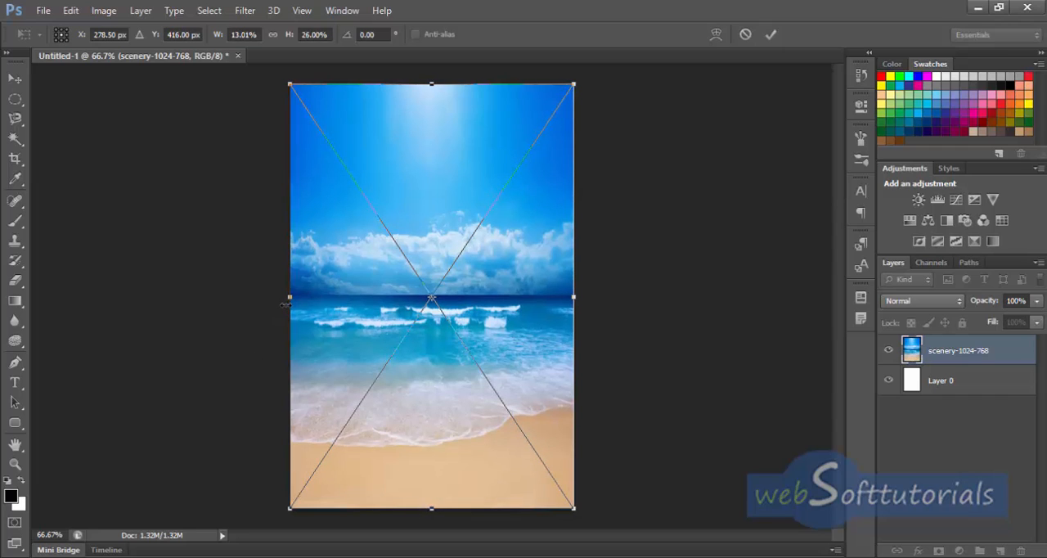
click(771, 37)
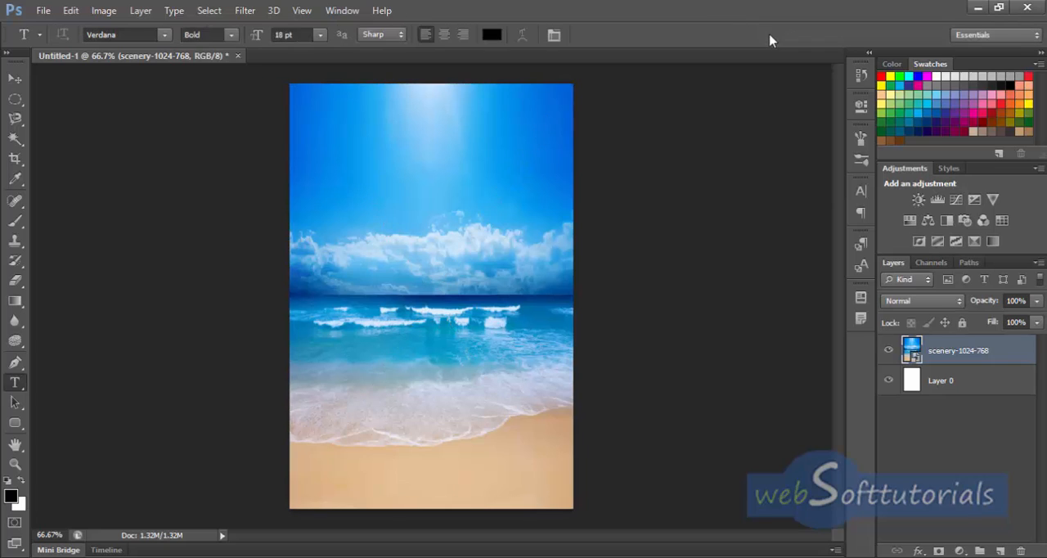
right_click(933, 358)
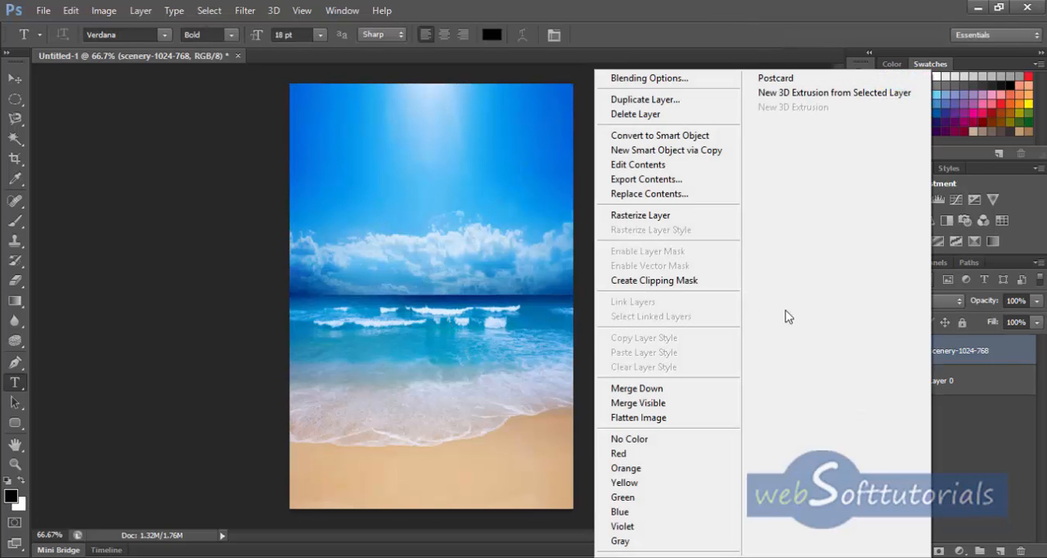
click(654, 216)
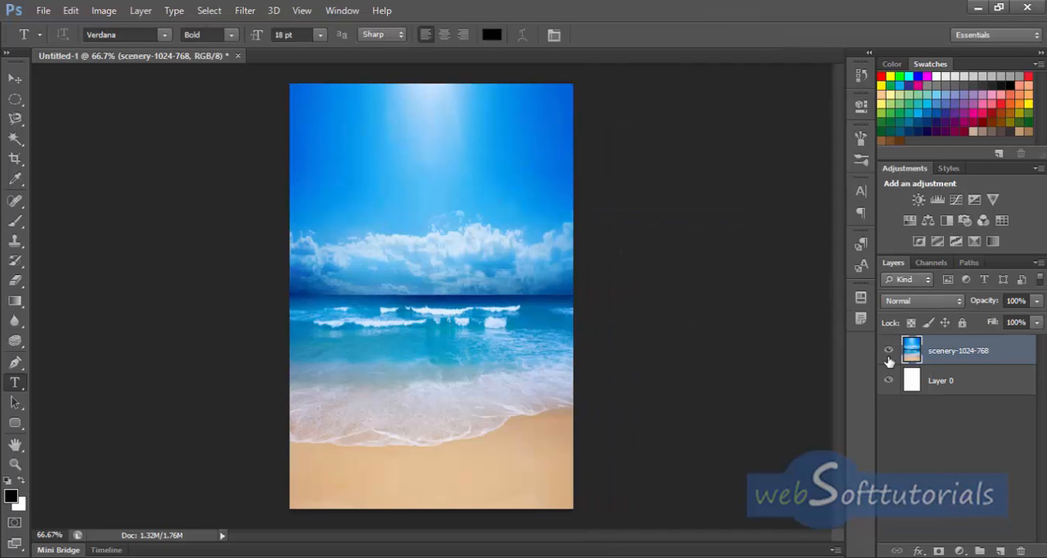
Step: Open sunburst-clip-art and crop it to the upper part, ending at the centre where the rays meet
key(c)
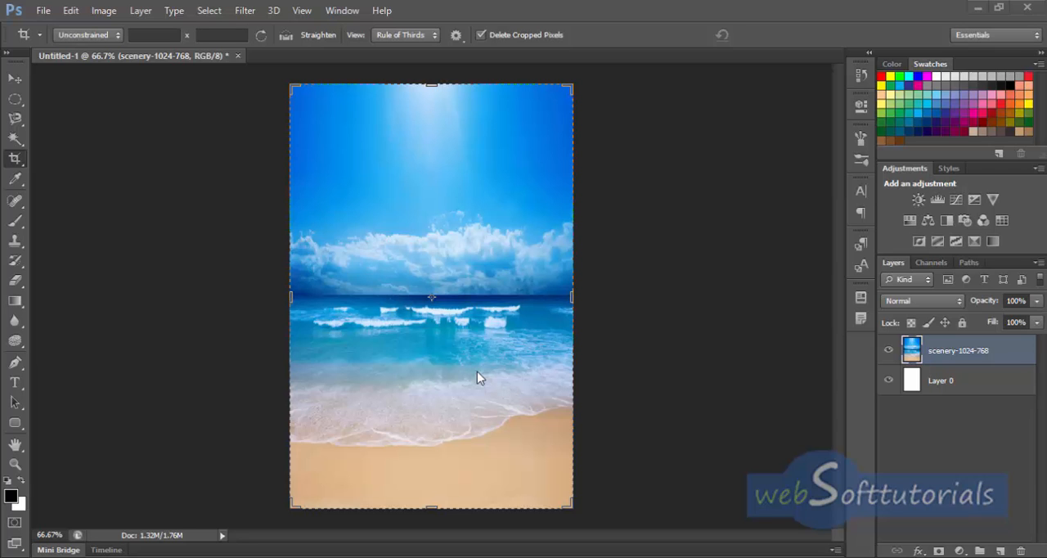
click(43, 10)
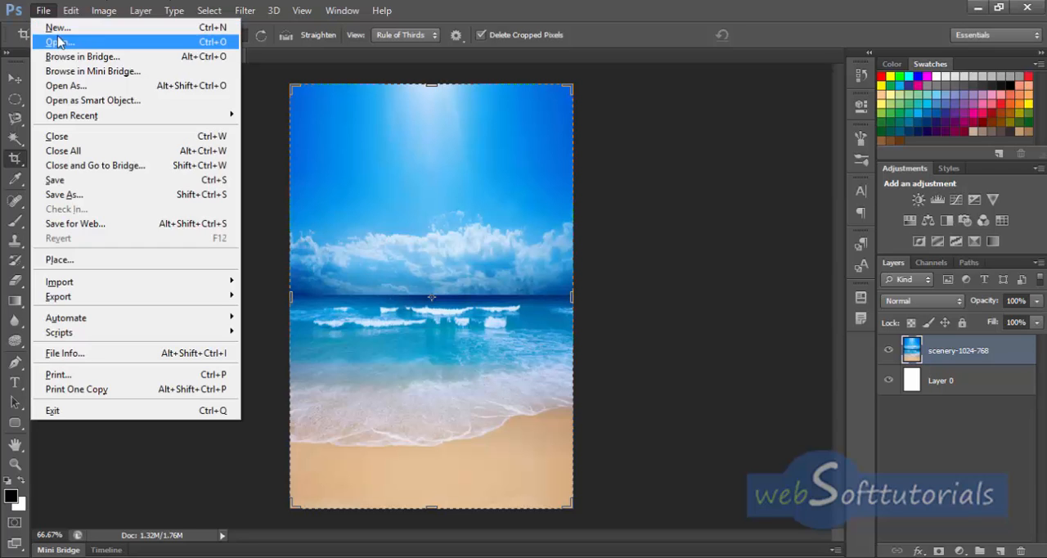
click(58, 40)
scroll(654, 274, down, 3)
click(676, 261)
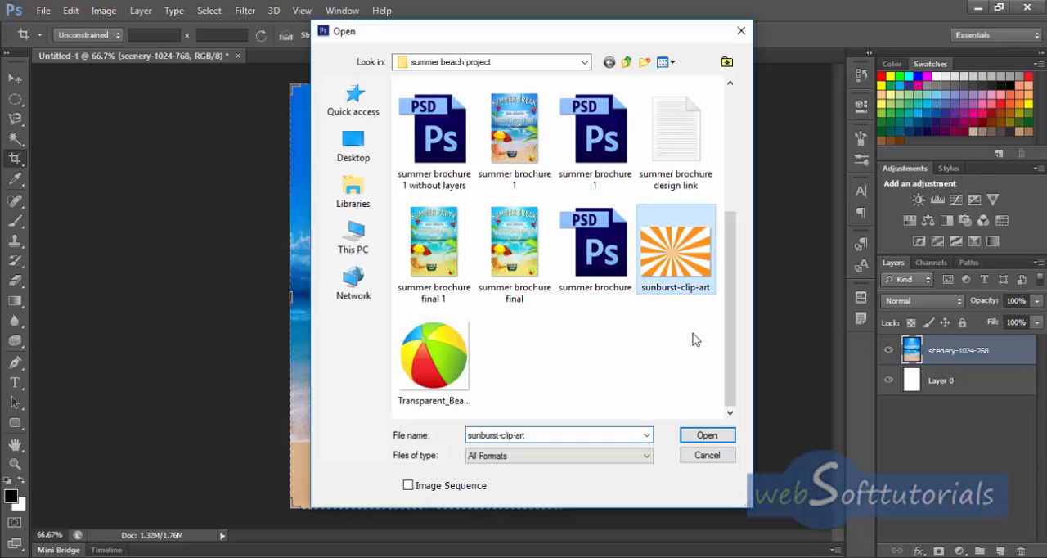
click(709, 436)
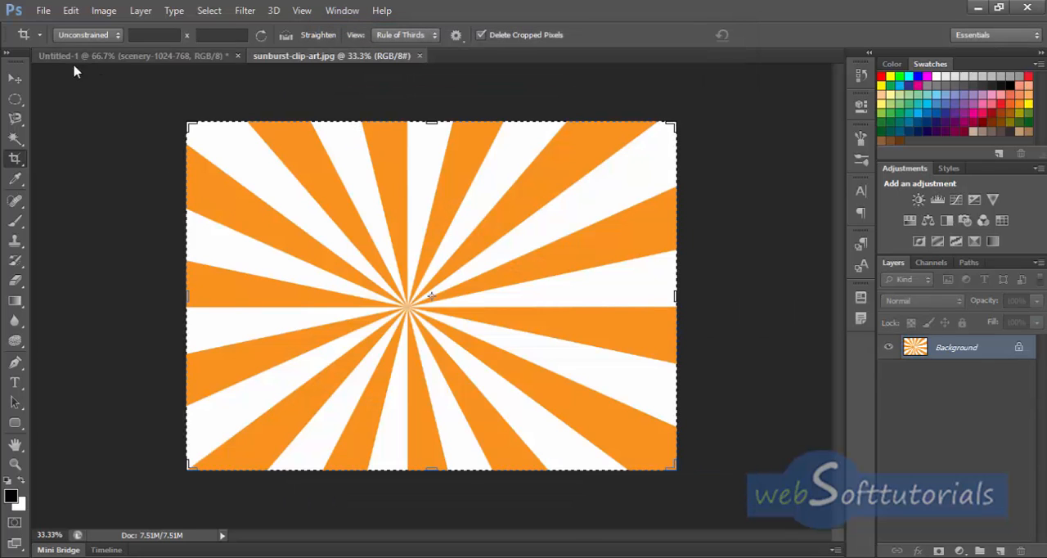
drag(427, 466, 438, 386)
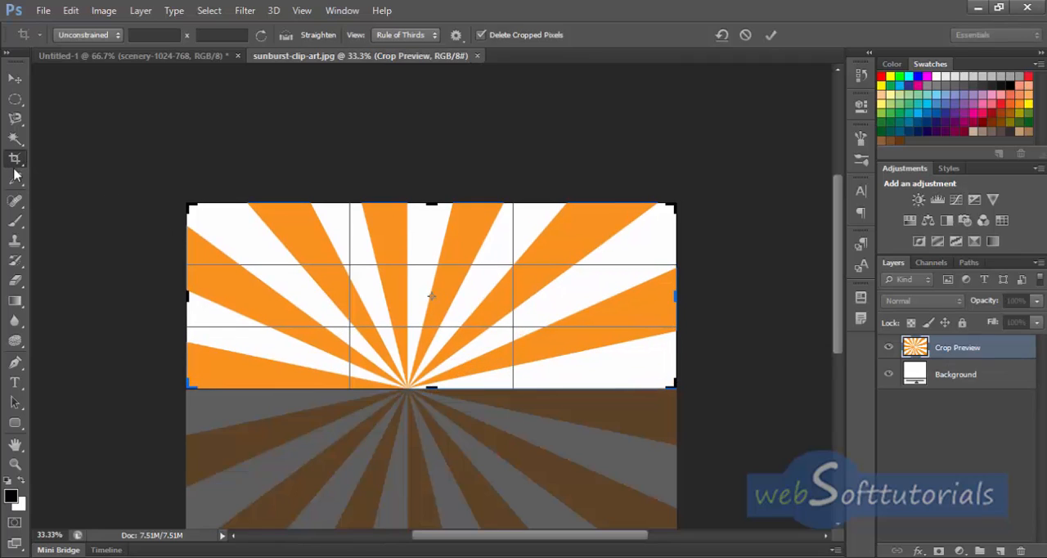
click(771, 35)
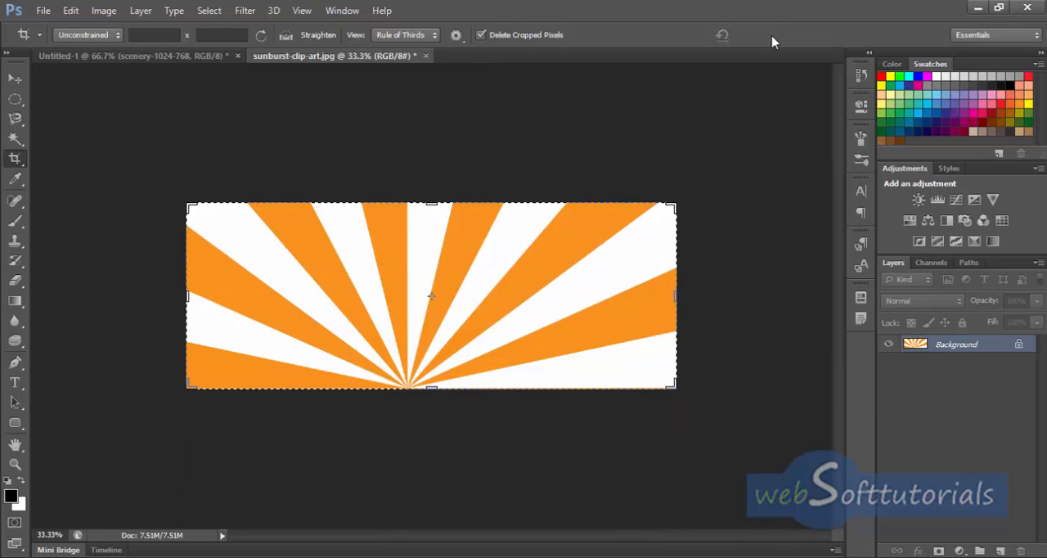
Step: Copy the cropped sunburst into the beach document and scale it to span the canvas width over the sky
click(16, 78)
drag(449, 318, 428, 242)
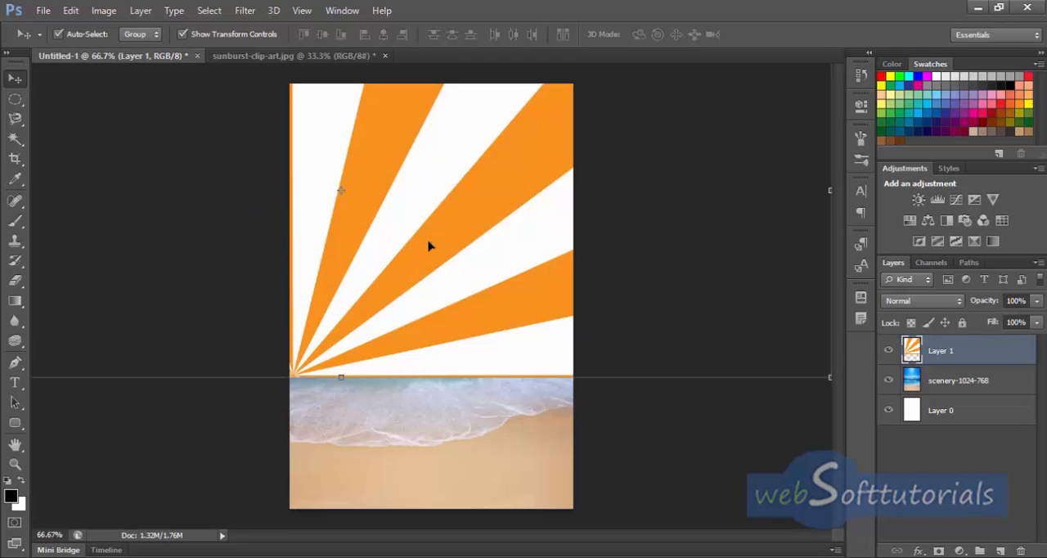
drag(829, 377, 175, 228)
drag(110, 164, 549, 243)
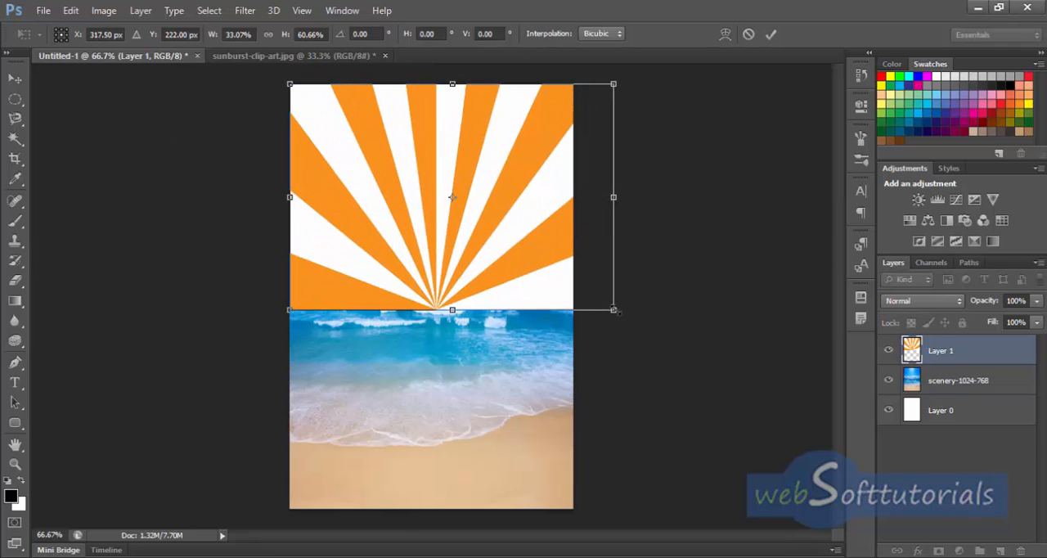
drag(616, 311, 574, 244)
click(771, 34)
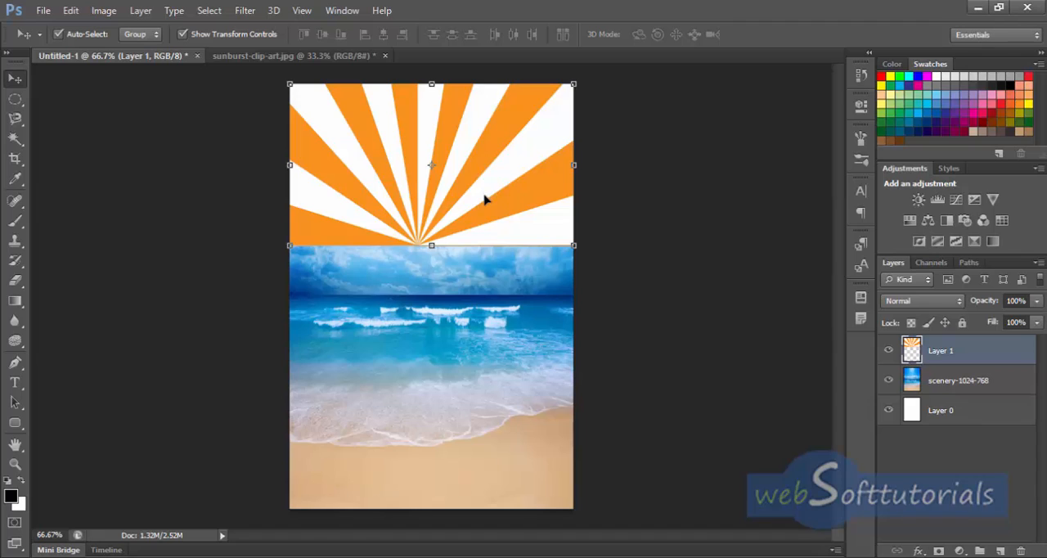
Step: Set the sunburst layer's blend mode to Soft Light and its opacity to 20%
click(927, 303)
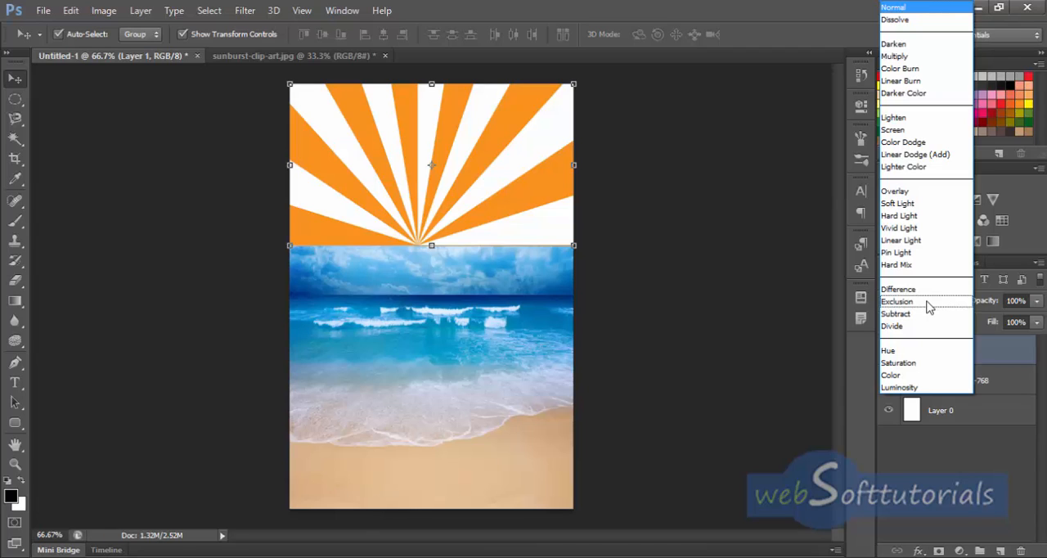
click(905, 204)
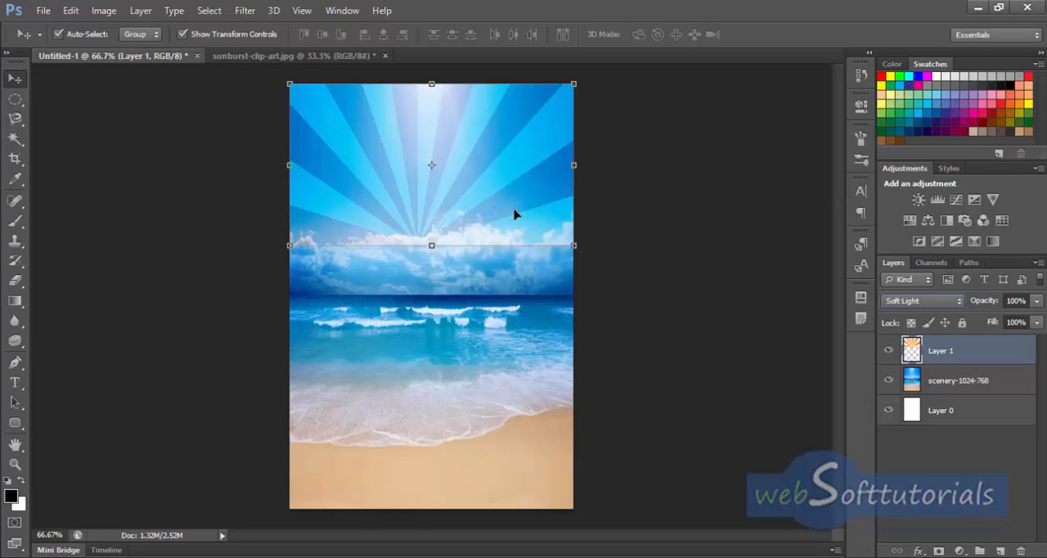
click(1036, 301)
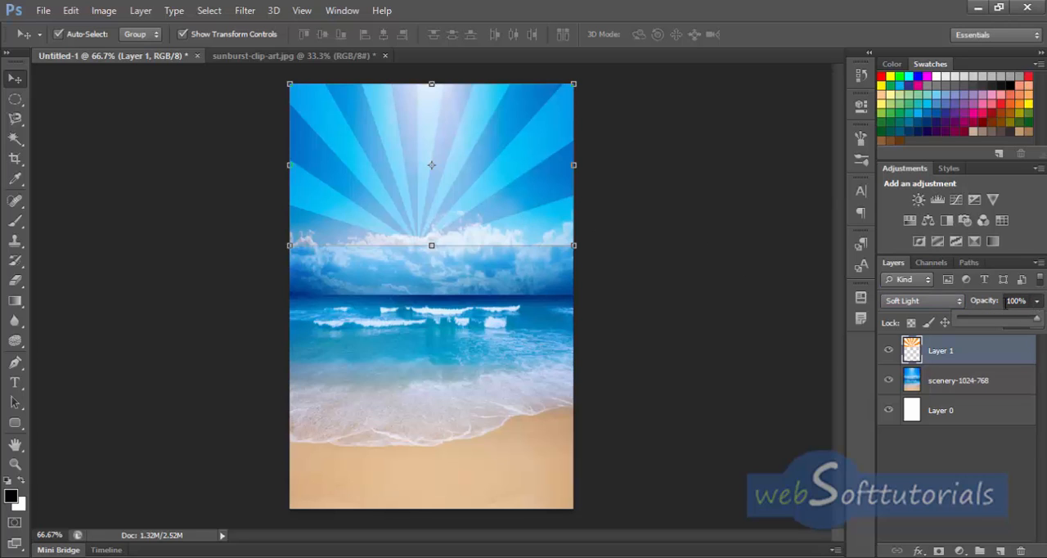
click(1021, 301)
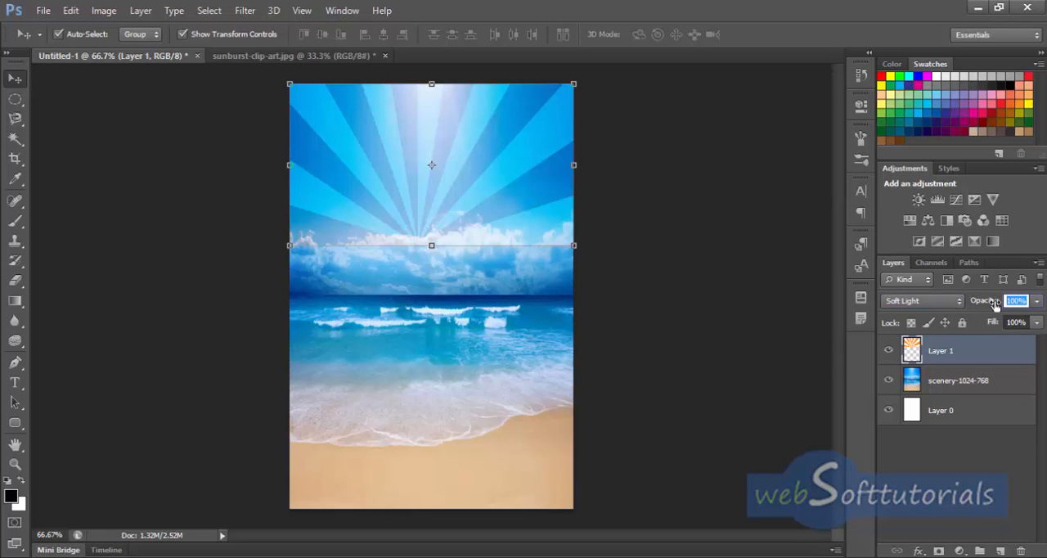
text(20)
key(Return)
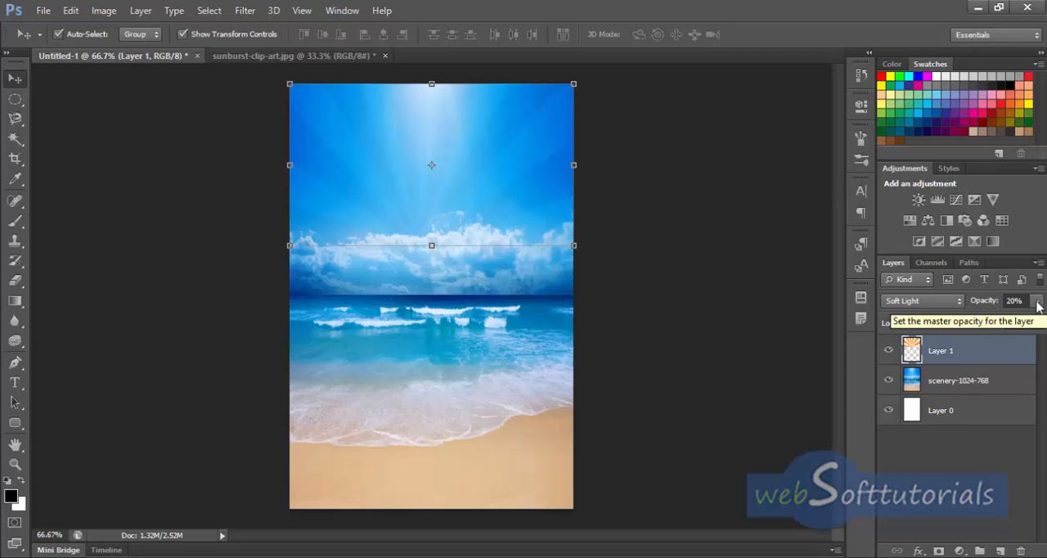
Step: Open the colorful hot air balloon image from the summer beach project folder
click(42, 10)
click(80, 41)
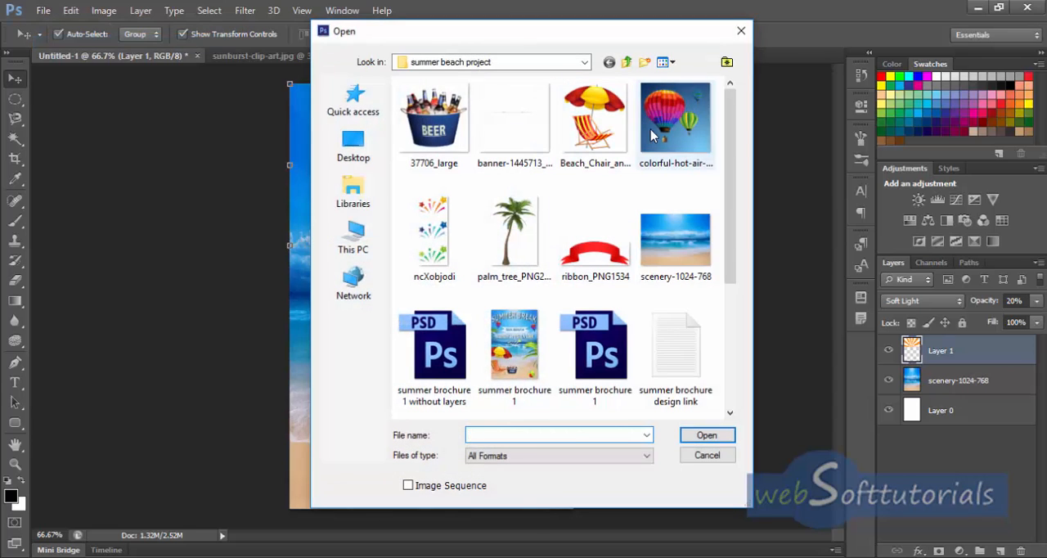
click(654, 133)
click(708, 439)
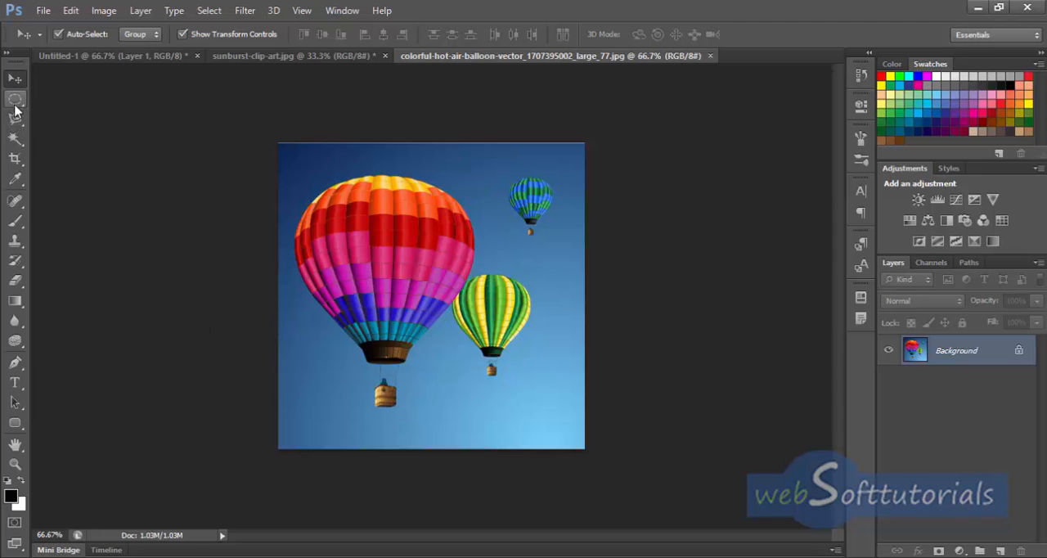
Step: Select the large multicoloured balloon and its basket with the Quick Selection tool
click(15, 137)
click(90, 134)
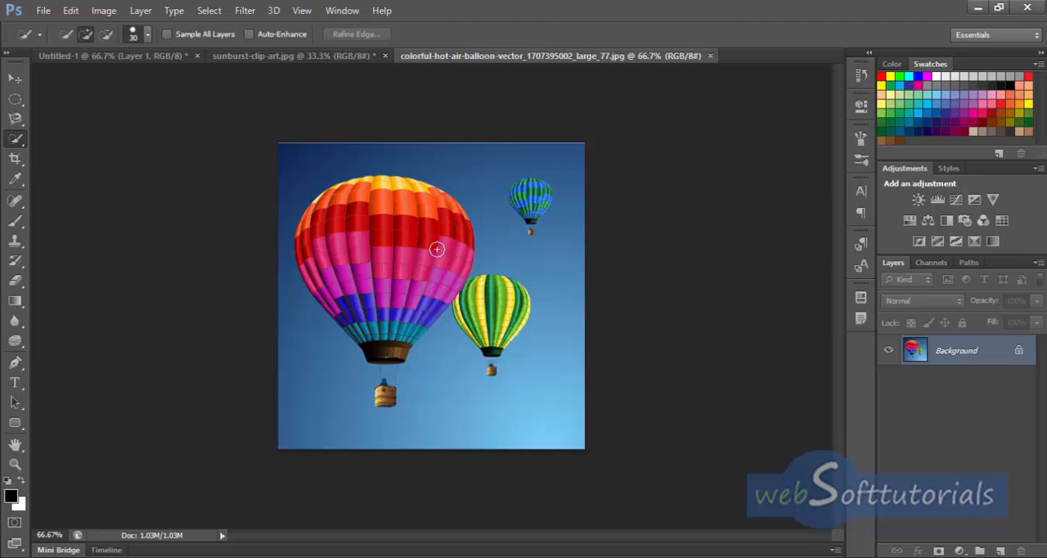
mouse_move(399, 253)
mouse_down()
mouse_move(331, 210)
mouse_move(307, 235)
mouse_move(341, 317)
mouse_move(376, 349)
mouse_move(455, 262)
mouse_move(458, 245)
mouse_move(438, 213)
mouse_up()
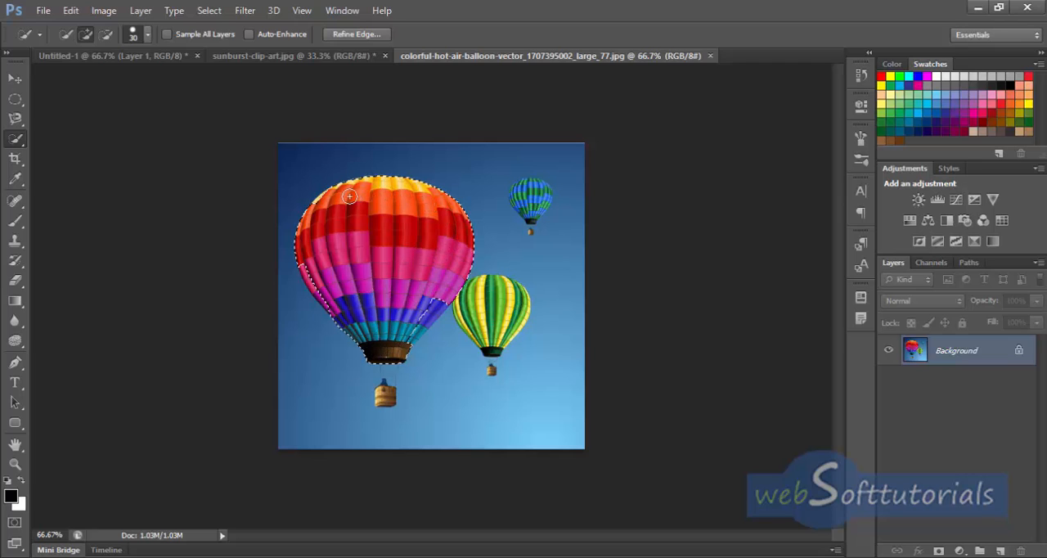
drag(302, 254, 314, 279)
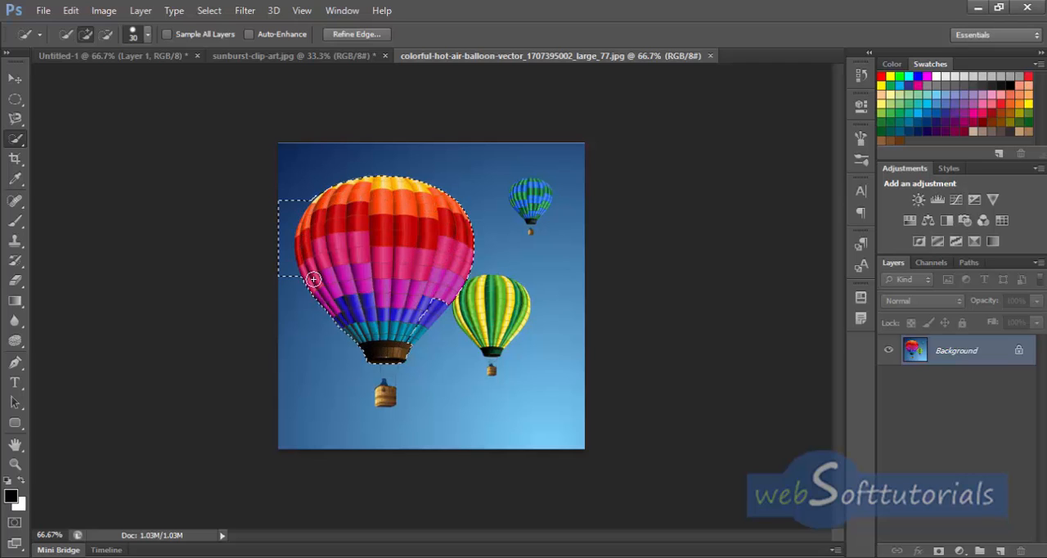
drag(381, 350, 386, 398)
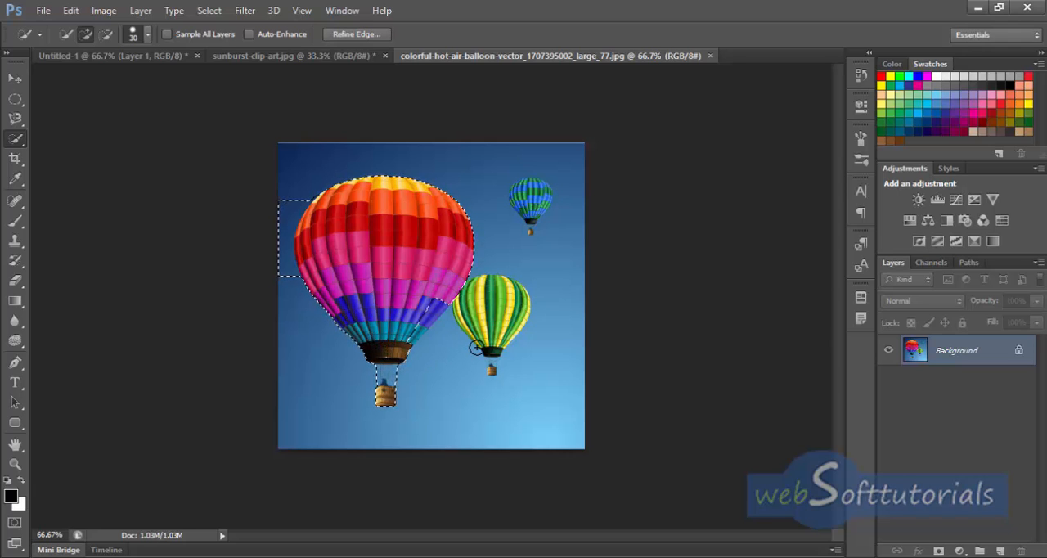
Step: Add the missing lower-right blue and teal panels to the balloon selection and subtract the stray sky beside them
key(ctrl+plus)
key(ctrl+plus)
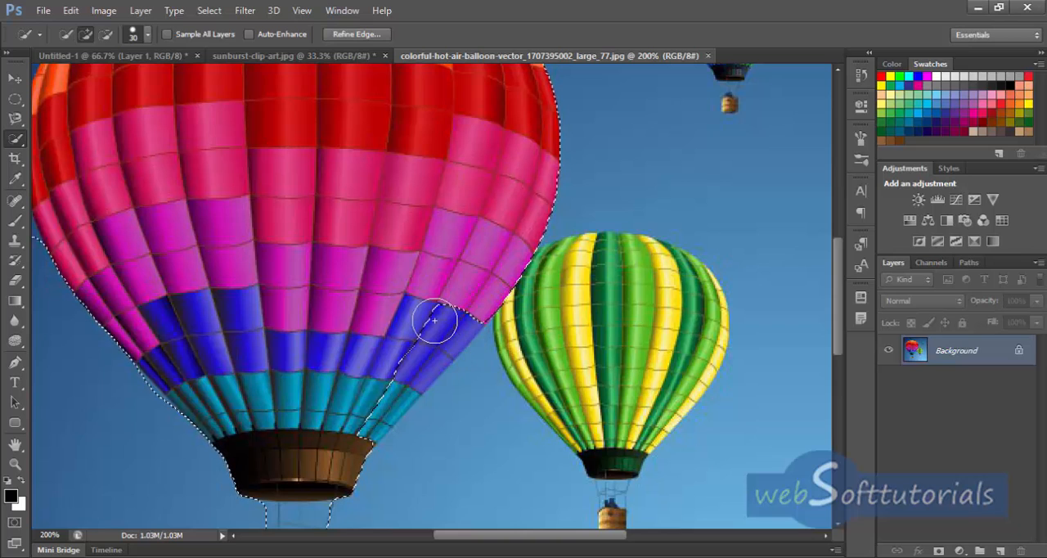
drag(435, 294, 386, 398)
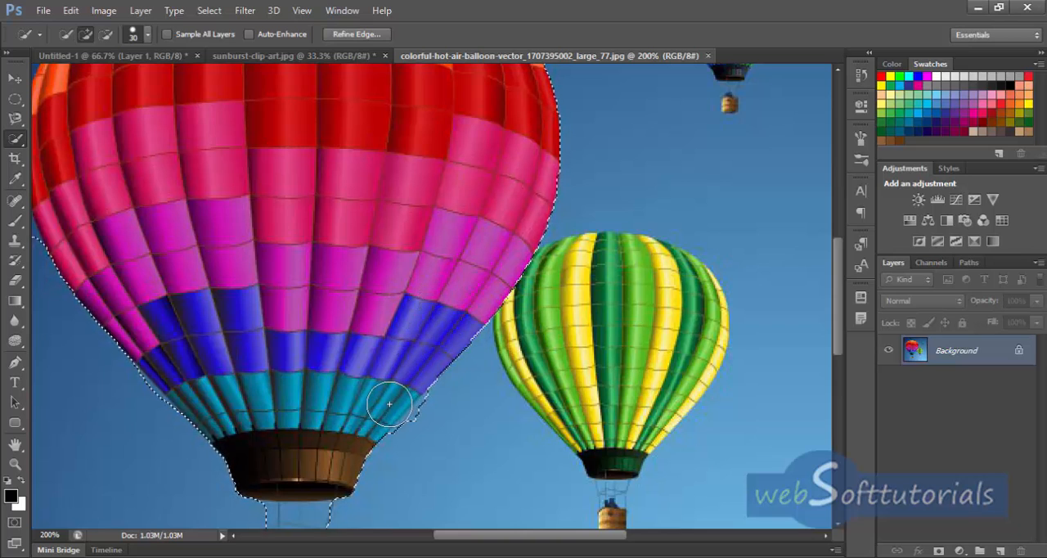
key(alt)
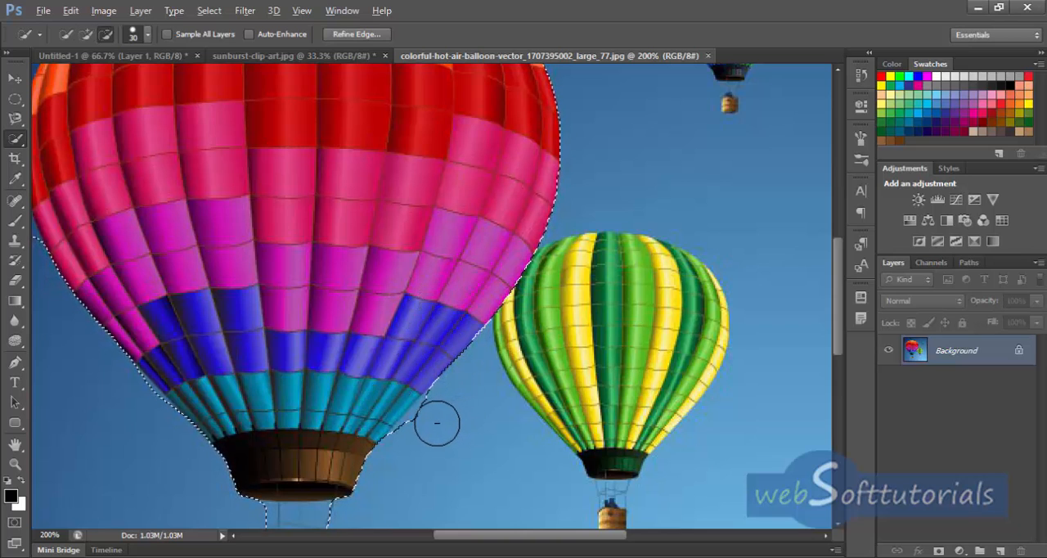
drag(420, 442, 445, 409)
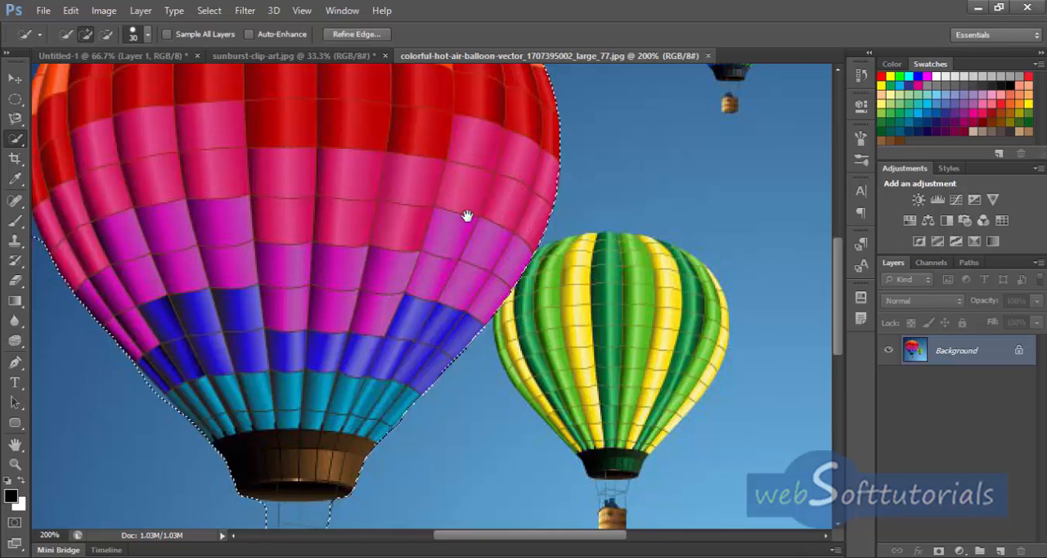
Step: Subtract the sky along the balloon's left and lower-left edges so the selection follows its outline
drag(467, 215, 505, 432)
mouse_move(367, 294)
mouse_down()
mouse_move(624, 342)
mouse_move(682, 306)
mouse_up()
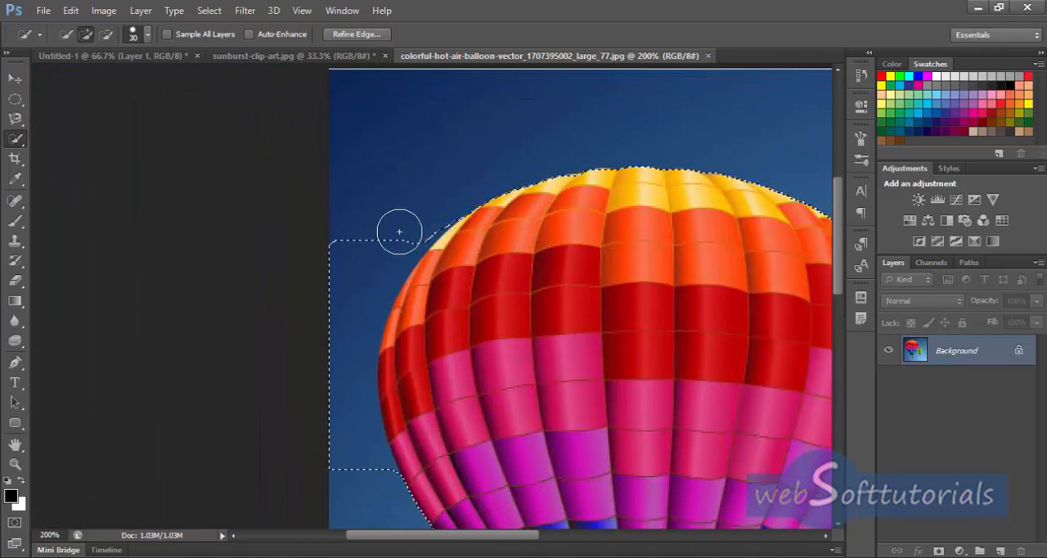
mouse_move(420, 214)
mouse_down()
mouse_move(437, 205)
mouse_move(388, 234)
mouse_move(336, 332)
mouse_move(338, 429)
mouse_move(362, 494)
mouse_move(358, 442)
mouse_move(362, 449)
mouse_up()
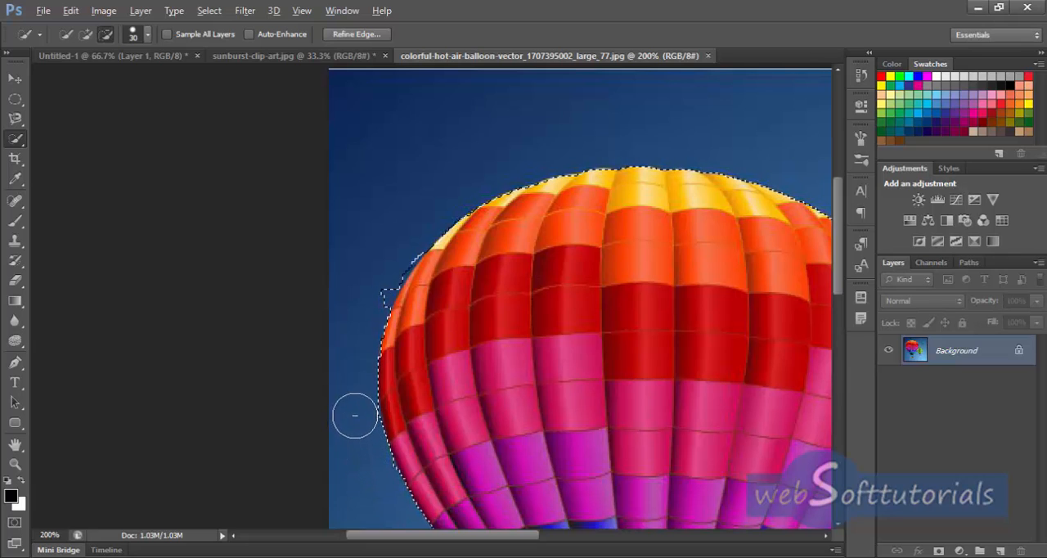
mouse_move(352, 360)
mouse_down()
mouse_move(377, 275)
mouse_move(401, 247)
mouse_move(383, 275)
mouse_up()
key(space)
mouse_move(554, 412)
mouse_down()
mouse_move(564, 203)
mouse_move(575, 194)
mouse_up()
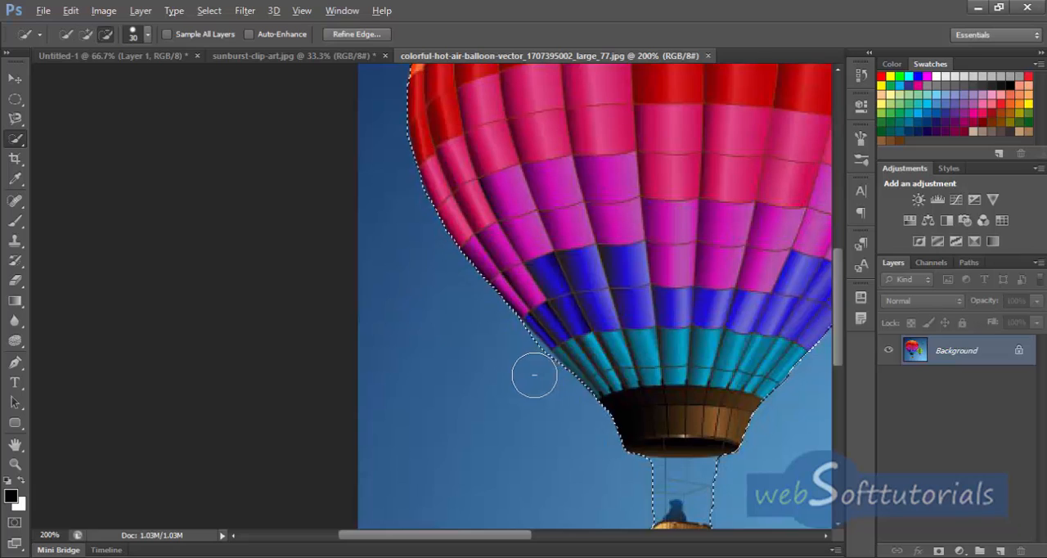
drag(514, 352, 537, 371)
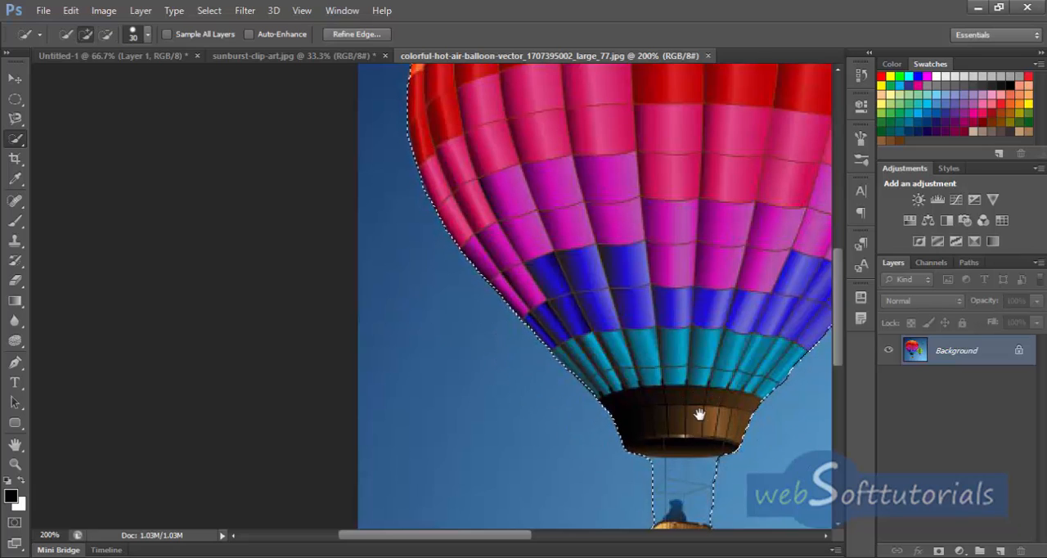
Step: Check the selection's outline around the large balloon and cut the selected balloon out of its image
drag(696, 414, 580, 222)
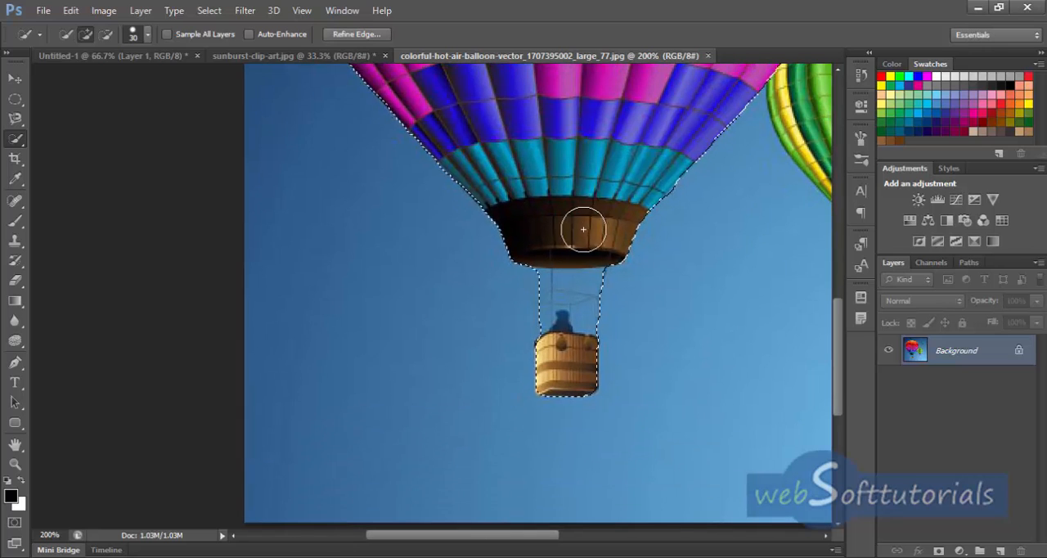
drag(534, 171, 675, 461)
drag(590, 320, 612, 371)
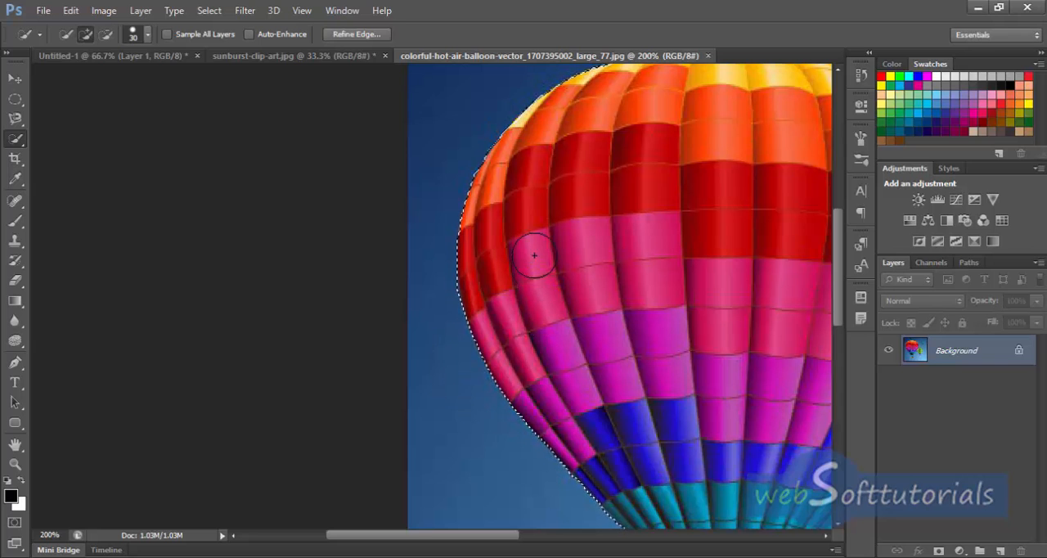
mouse_move(631, 199)
mouse_down()
mouse_move(533, 350)
mouse_move(368, 280)
mouse_move(355, 262)
mouse_up()
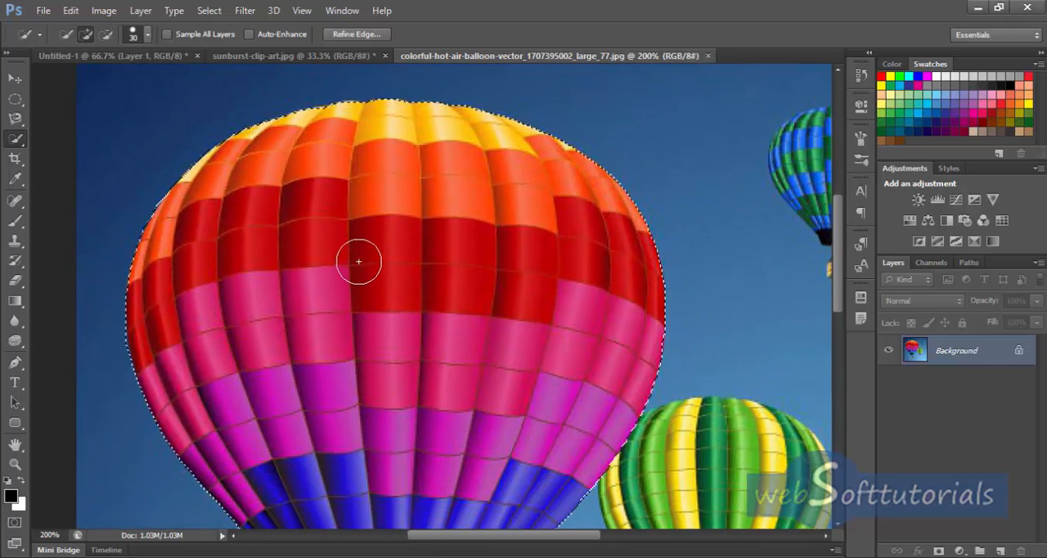
key(v)
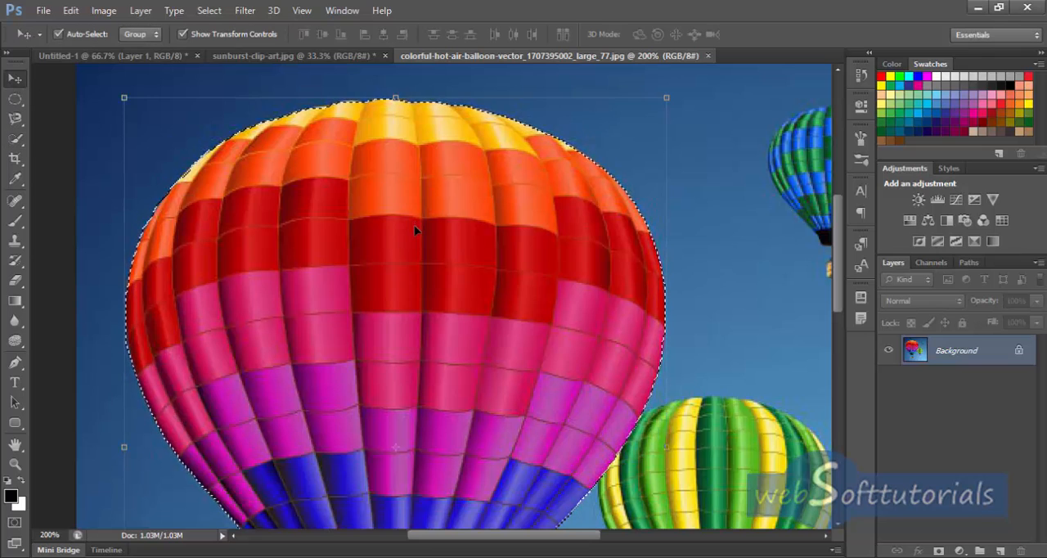
key(ctrl+minus)
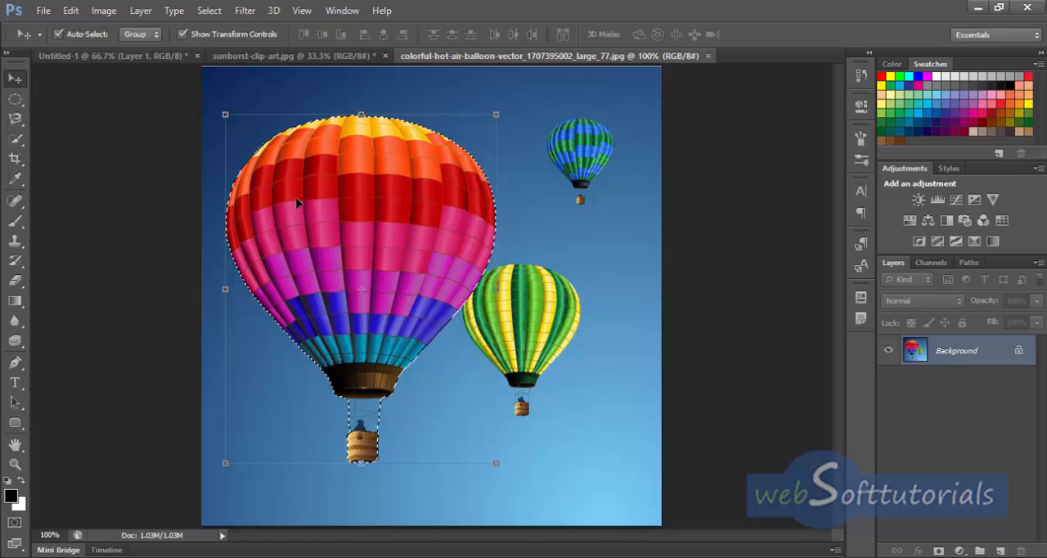
key(ctrl+BackSpace)
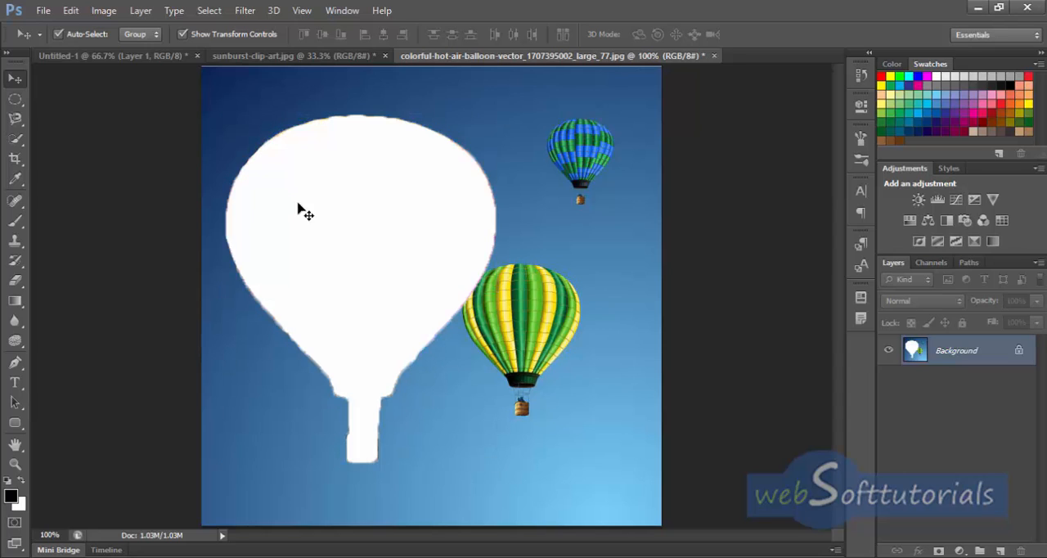
Step: Paste the cut balloon onto a new layer above the sunburst in the beach document and toggle its visibility to check it
click(144, 56)
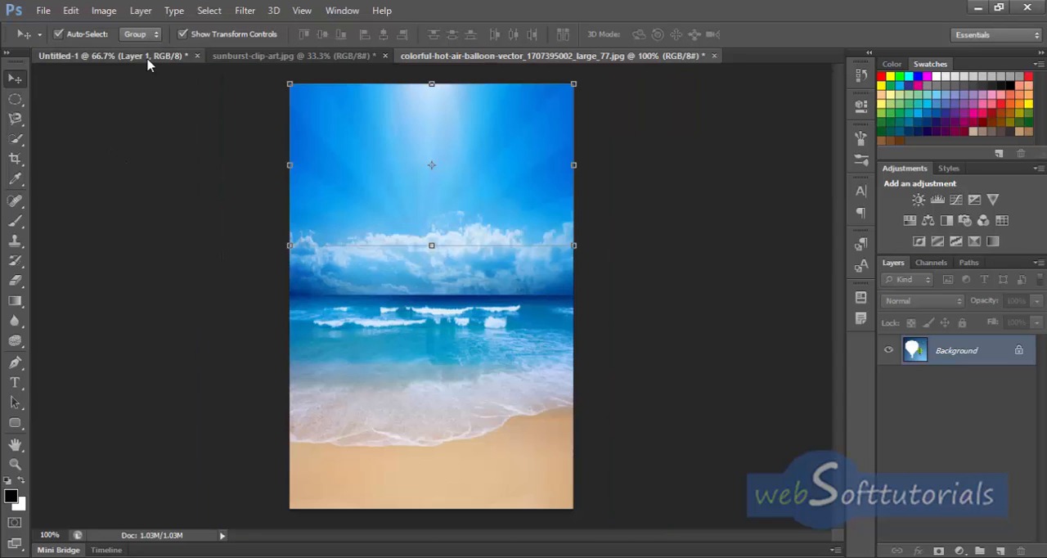
click(1001, 551)
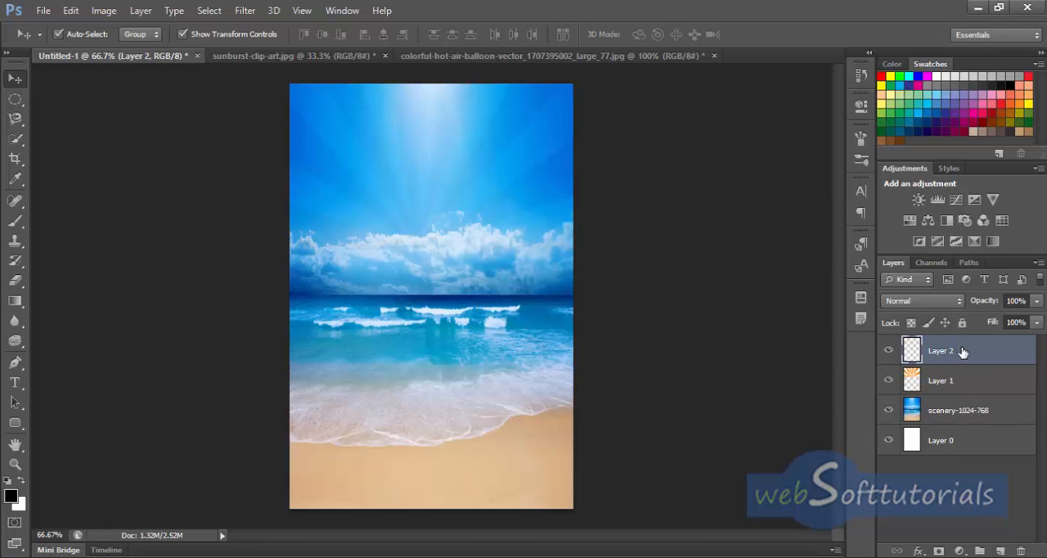
key(ctrl+v)
click(890, 352)
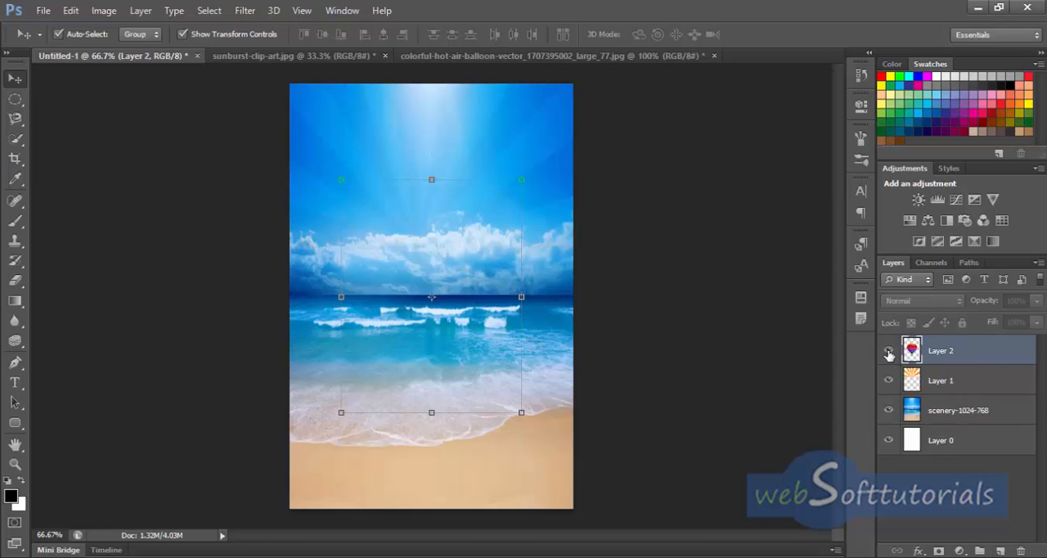
click(889, 352)
Step: Close the sunburst and hot air balloon images without saving their changes
click(315, 56)
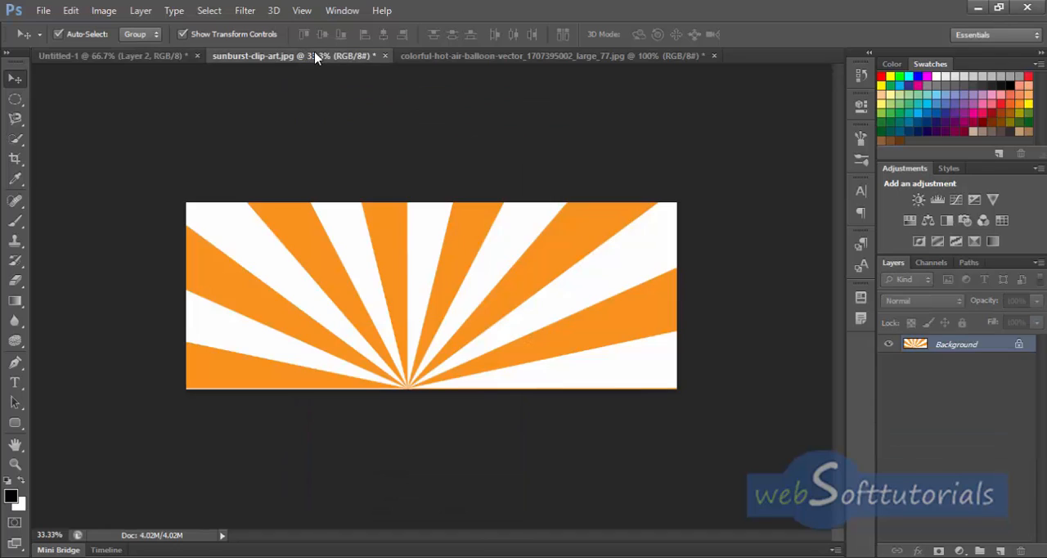
click(384, 56)
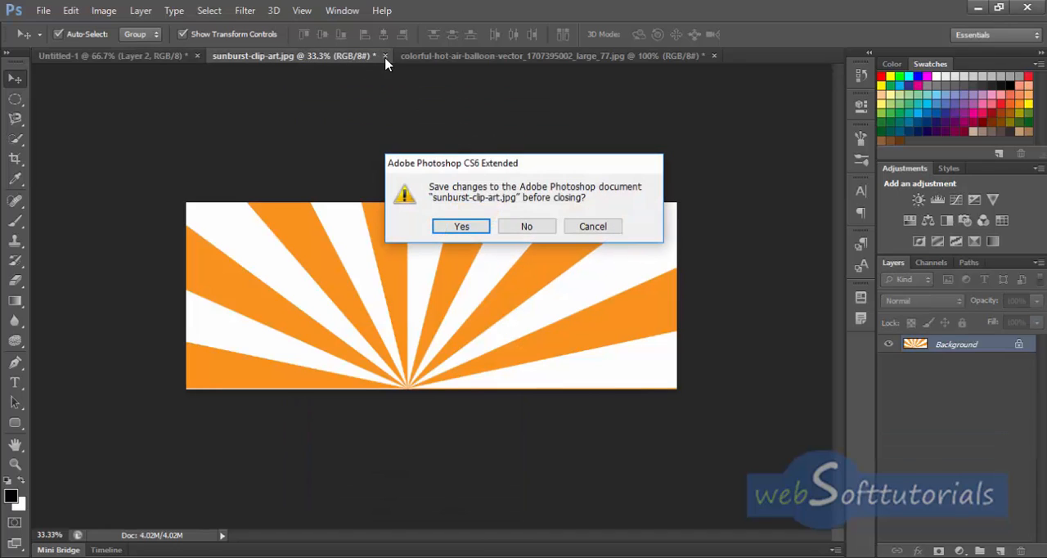
click(527, 227)
click(473, 57)
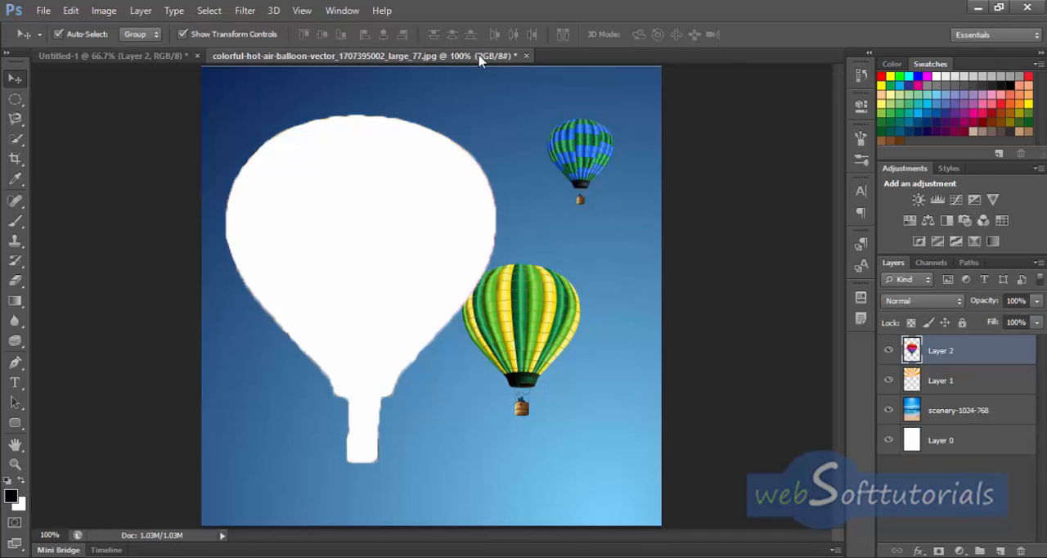
click(526, 58)
click(528, 227)
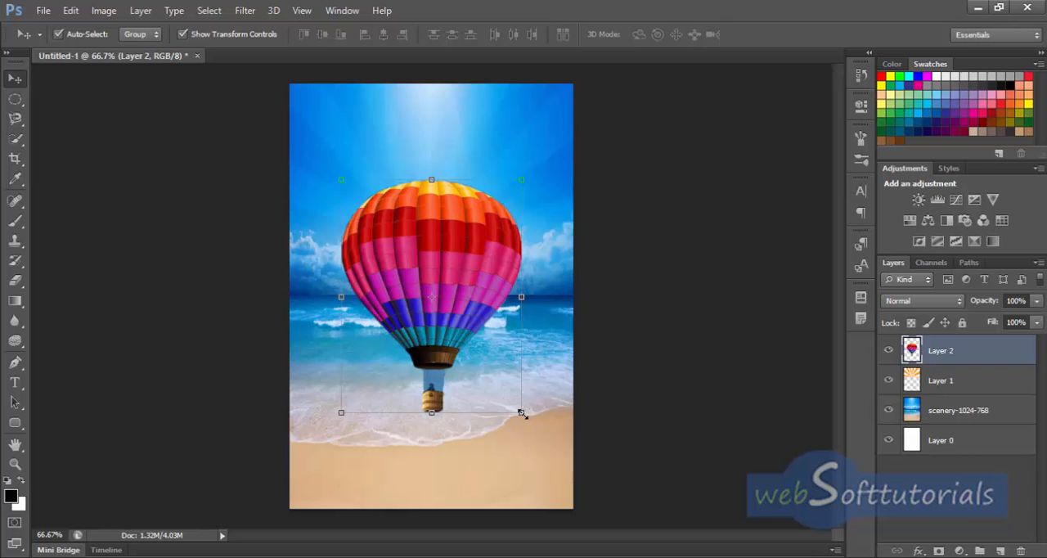
Step: Scale the balloon to about 25% and place it near the canvas's right edge, in front of the upper clouds
drag(521, 413, 552, 212)
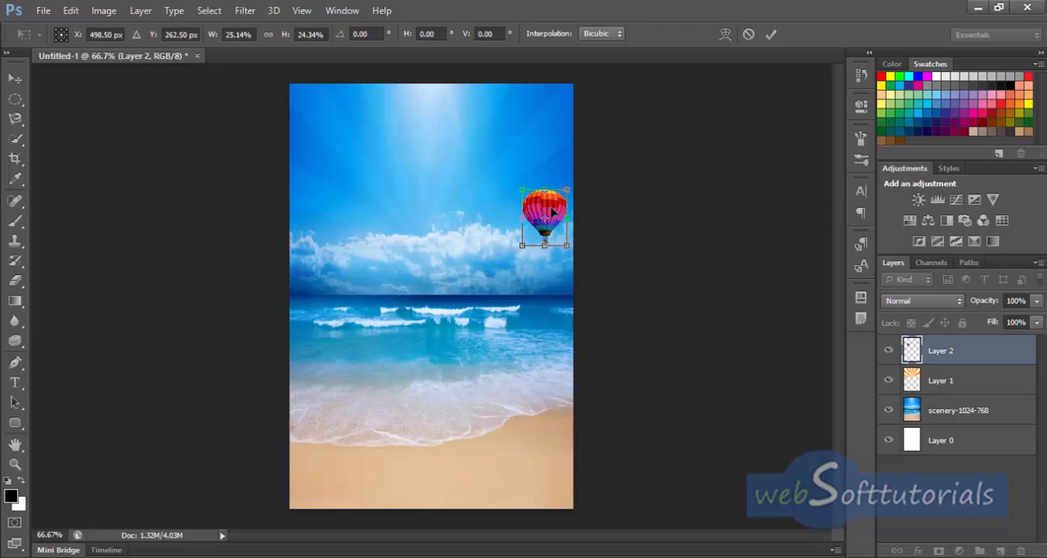
click(772, 36)
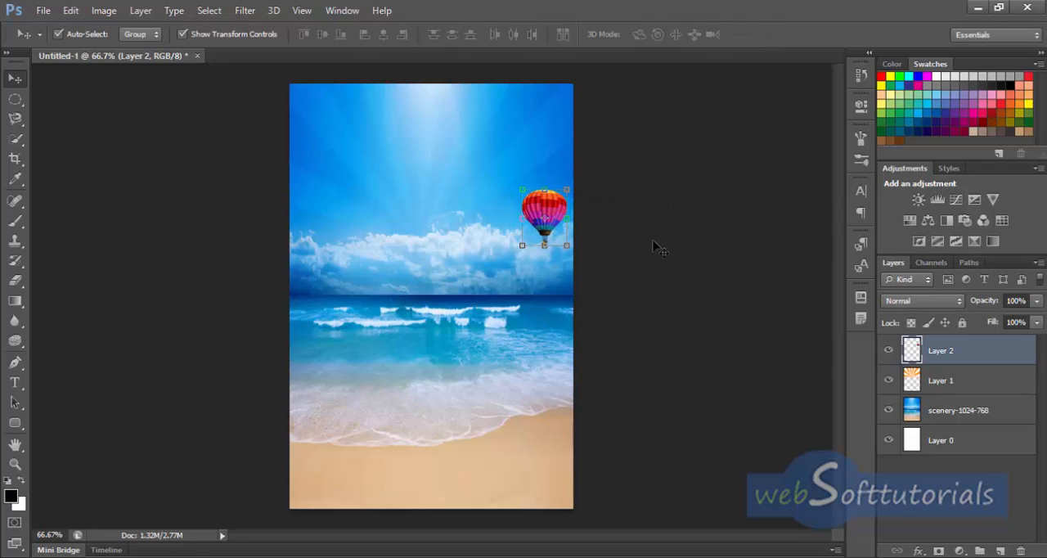
drag(556, 209, 553, 212)
Step: Open the palm_tree_PNG2485 image from the summer beach project folder and copy the palm tree into the beach document
click(41, 11)
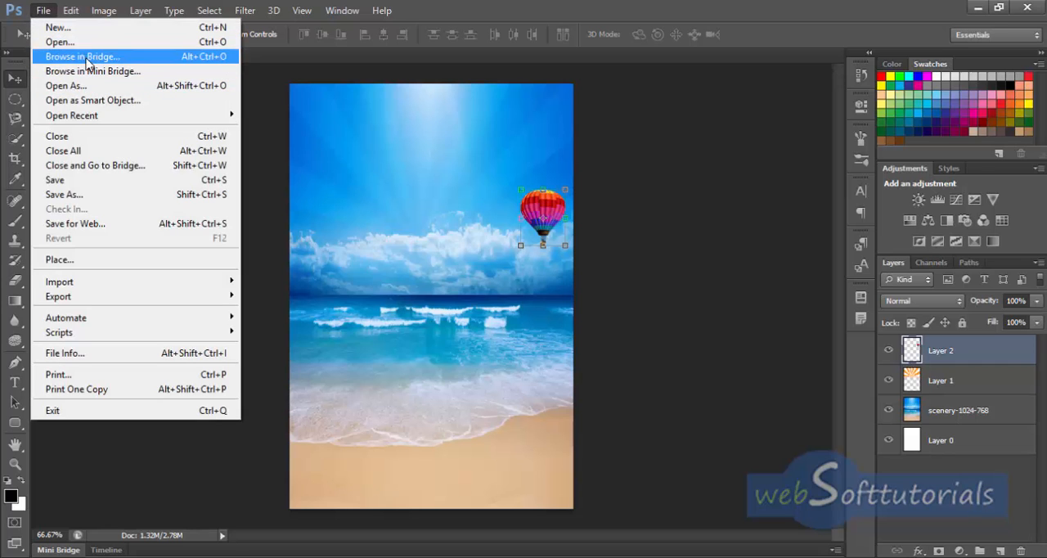
click(90, 43)
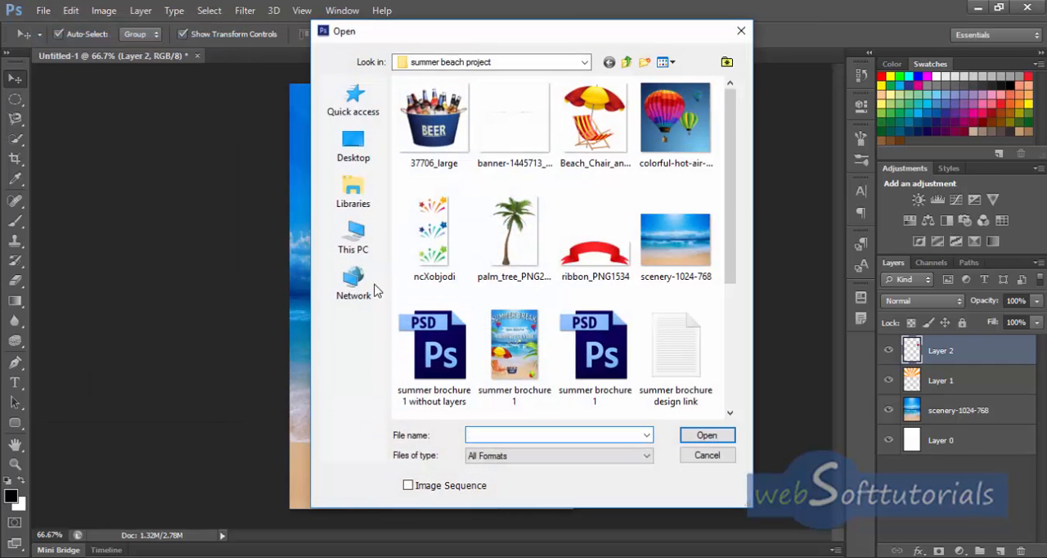
click(514, 237)
click(708, 436)
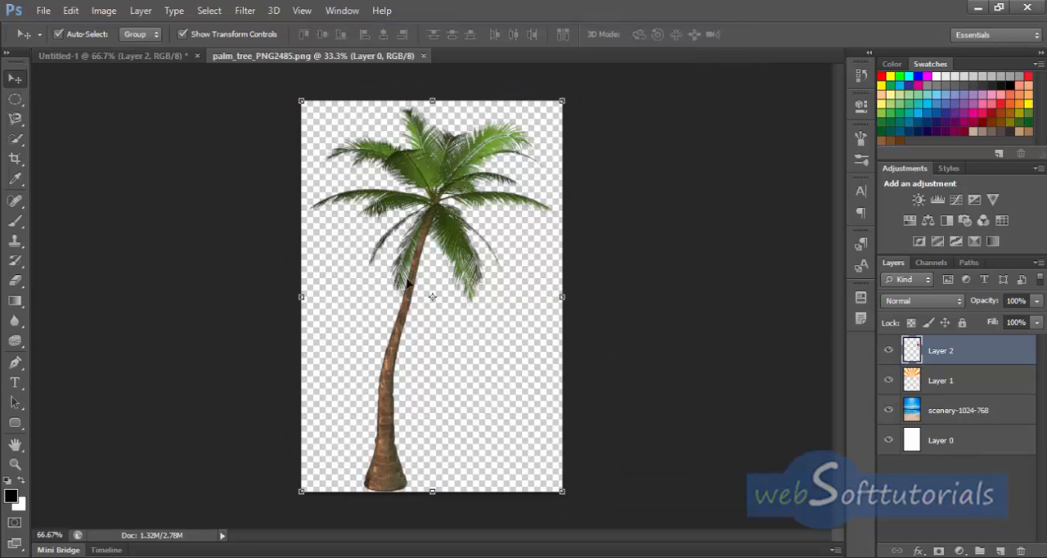
drag(419, 220, 423, 350)
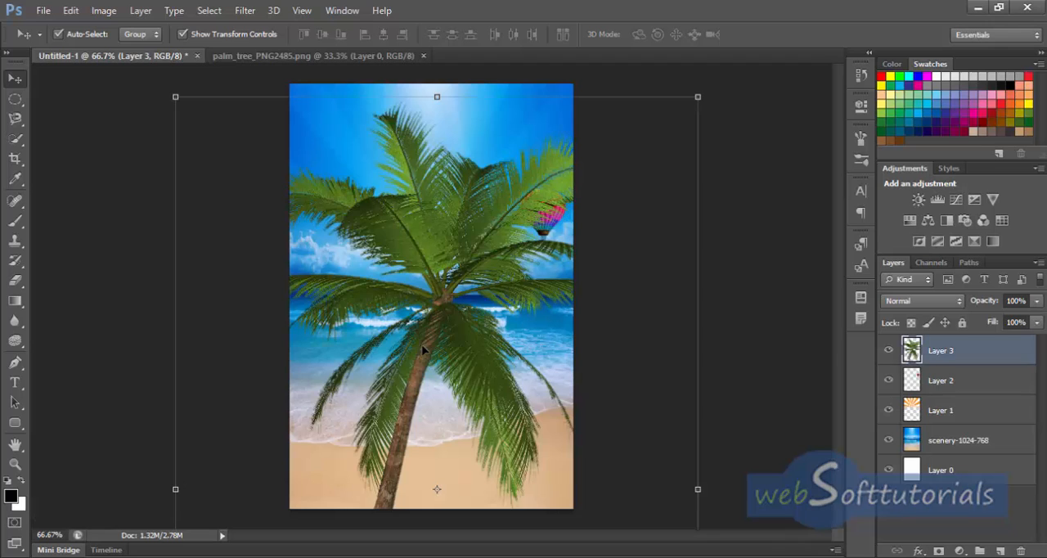
Step: Scale the palm tree to about 52% wide and 51% high and move it partly off the canvas's left edge
drag(442, 310, 235, 302)
drag(493, 96, 289, 426)
drag(243, 472, 346, 190)
drag(390, 145, 346, 195)
drag(281, 278, 331, 244)
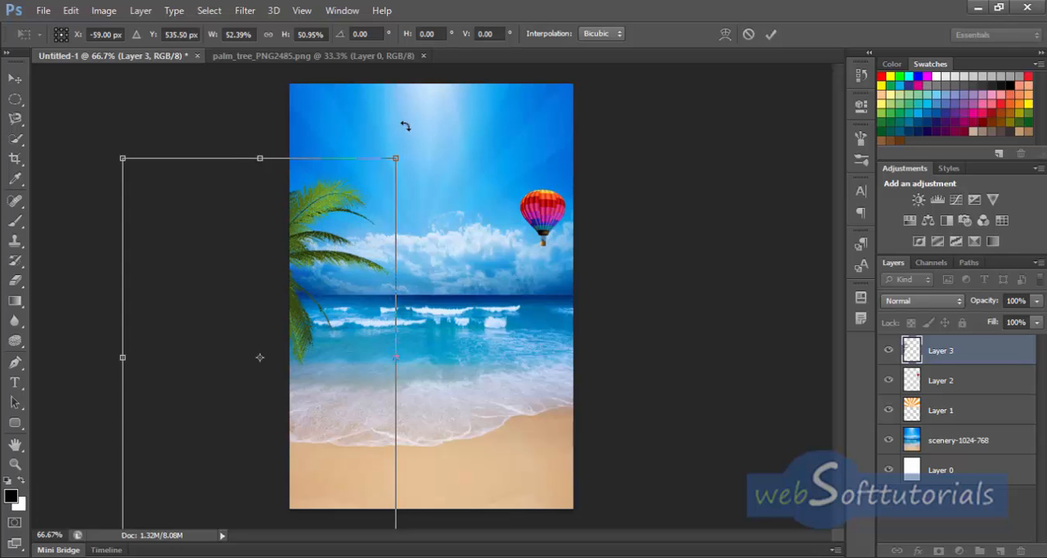
Step: Rotate the palm tree about 13° clockwise, shift it slightly further left so only its fronds overlap the scene, and apply the transformation
drag(411, 140, 434, 201)
drag(320, 262, 302, 255)
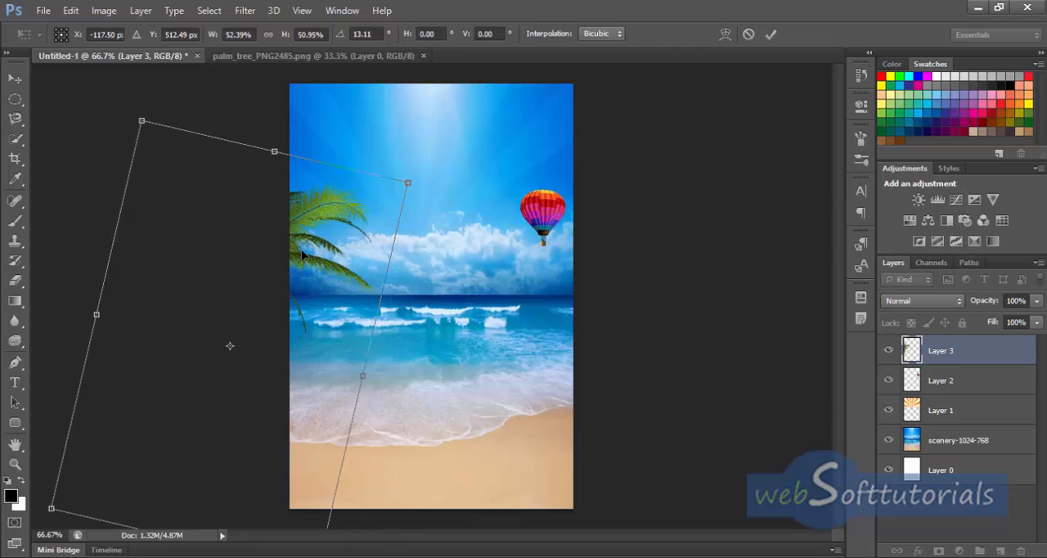
click(771, 35)
click(731, 329)
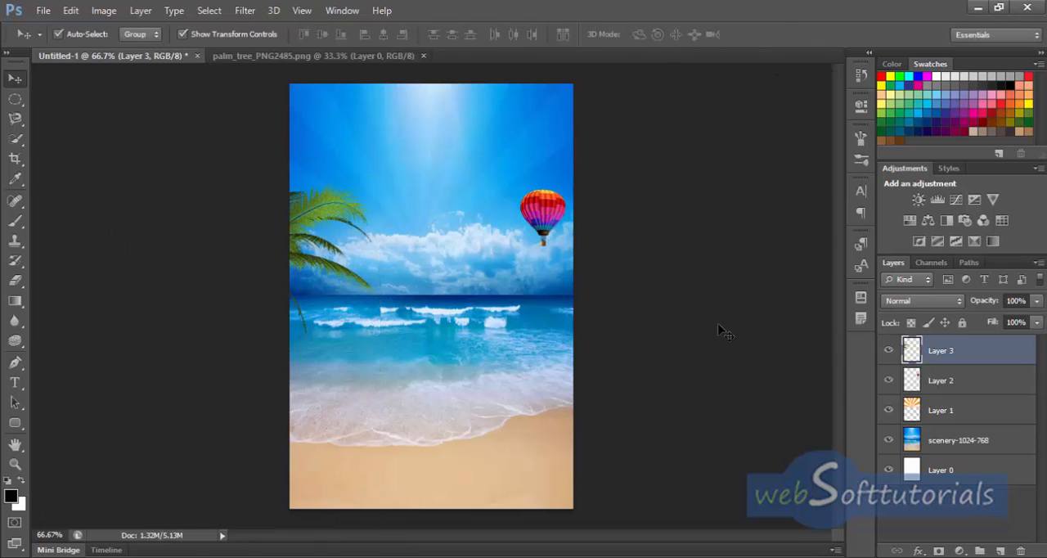
Step: Duplicate the palm tree layer toward the middle of the canvas and flip the copy horizontally
click(309, 237)
click(302, 276)
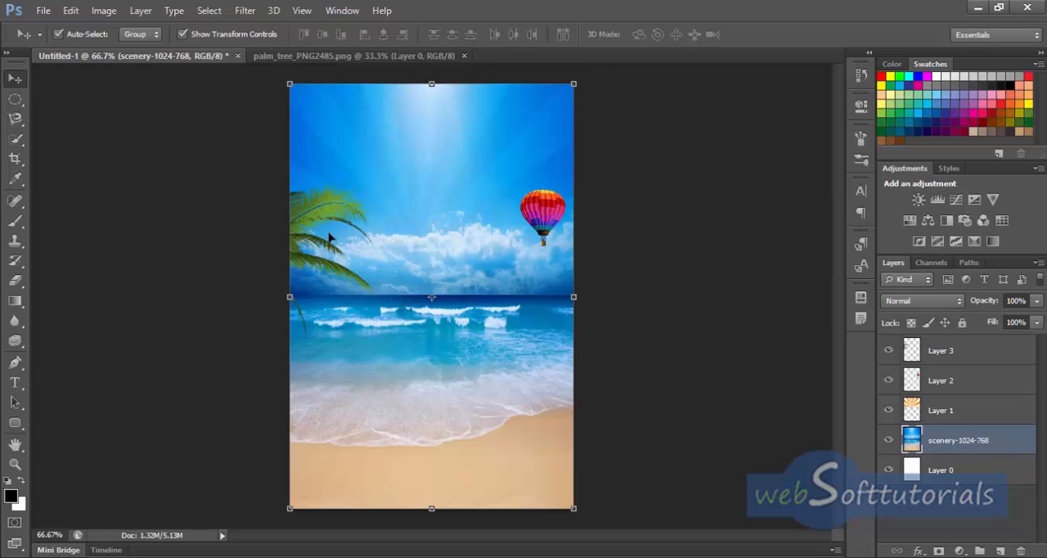
click(303, 234)
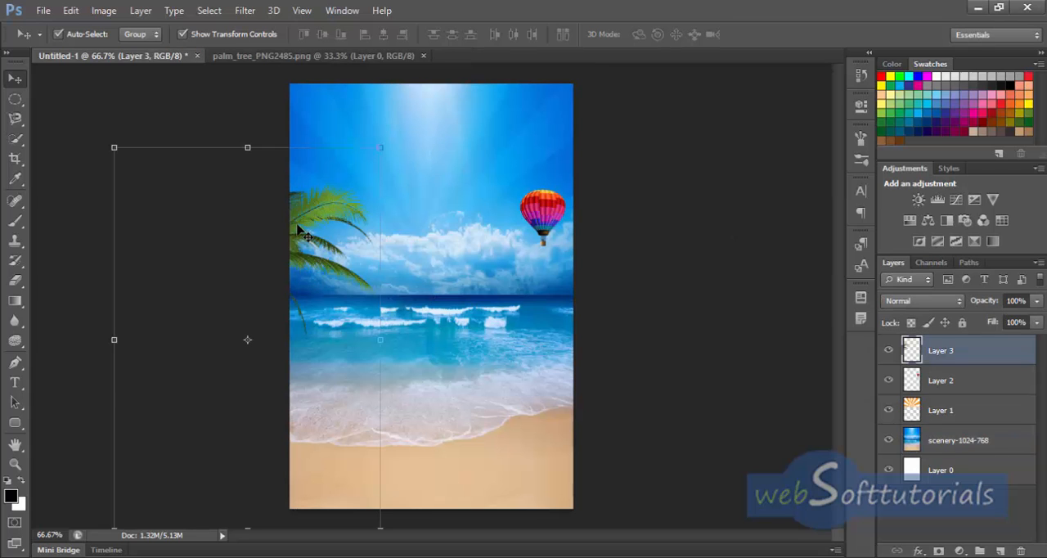
drag(303, 235, 488, 234)
click(70, 12)
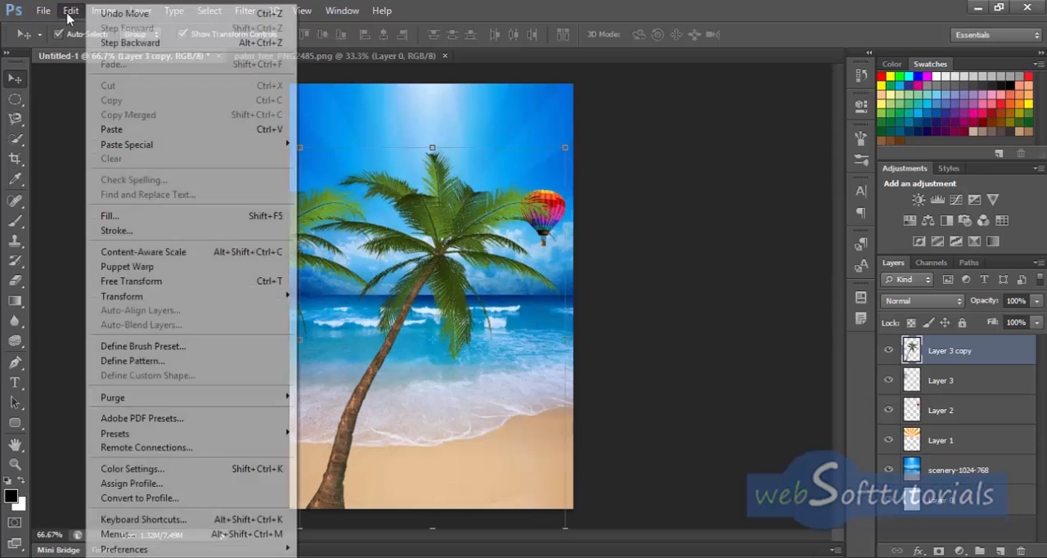
mouse_move(155, 296)
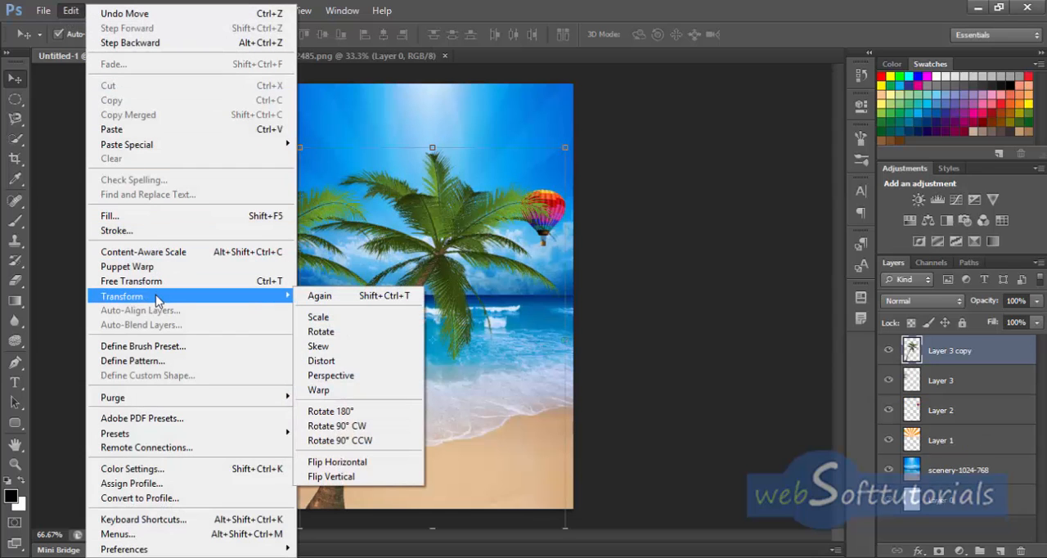
click(360, 463)
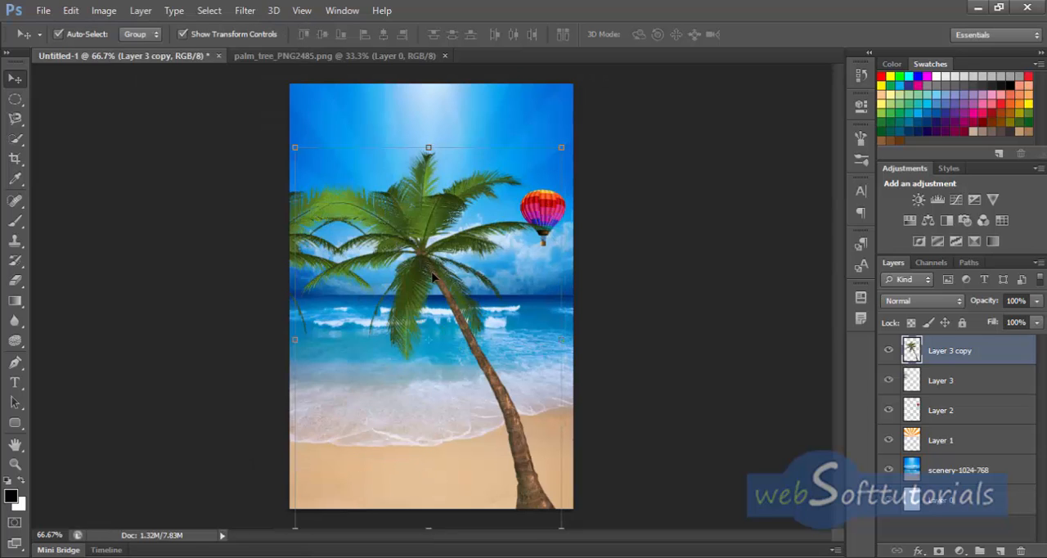
Step: Move the flipped palm copy mostly off the canvas's right edge so only its fronds overlap the sea just below the horizon
drag(429, 257, 633, 377)
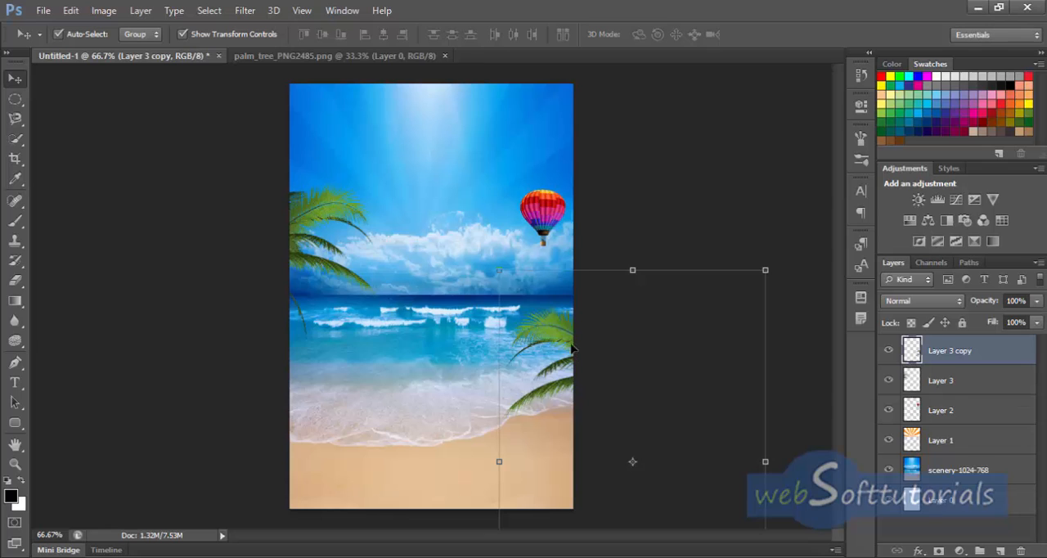
drag(570, 345, 570, 323)
click(705, 186)
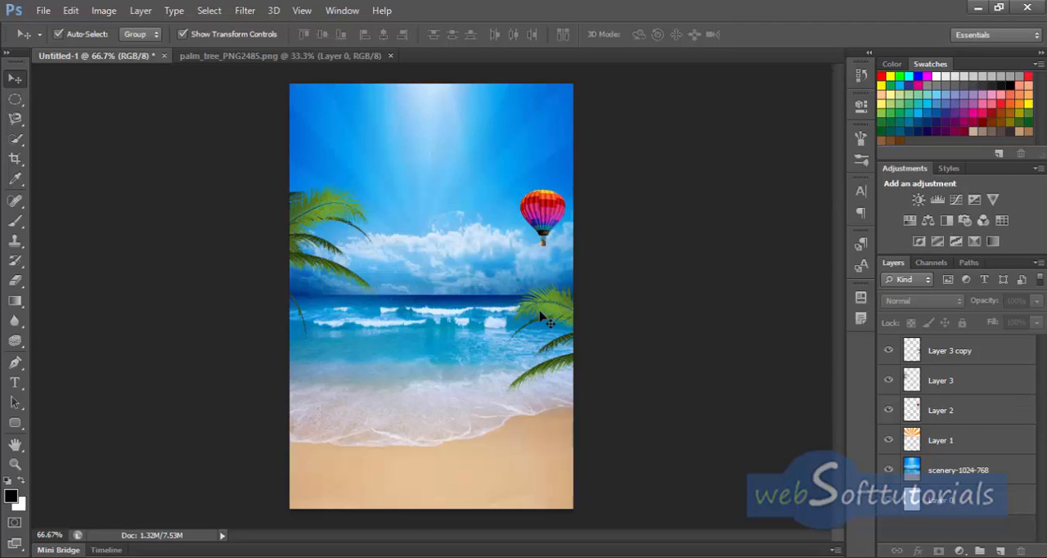
Step: Open the Transparent_Beach_Ball_PNG_Clipart image from the summer beach project folder and copy the ball into the beach document
click(41, 10)
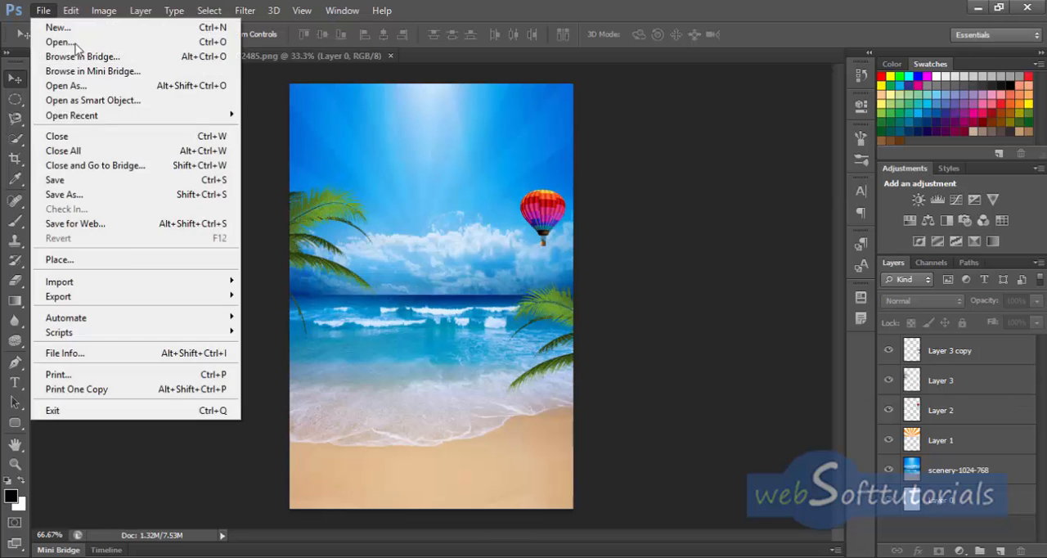
click(86, 41)
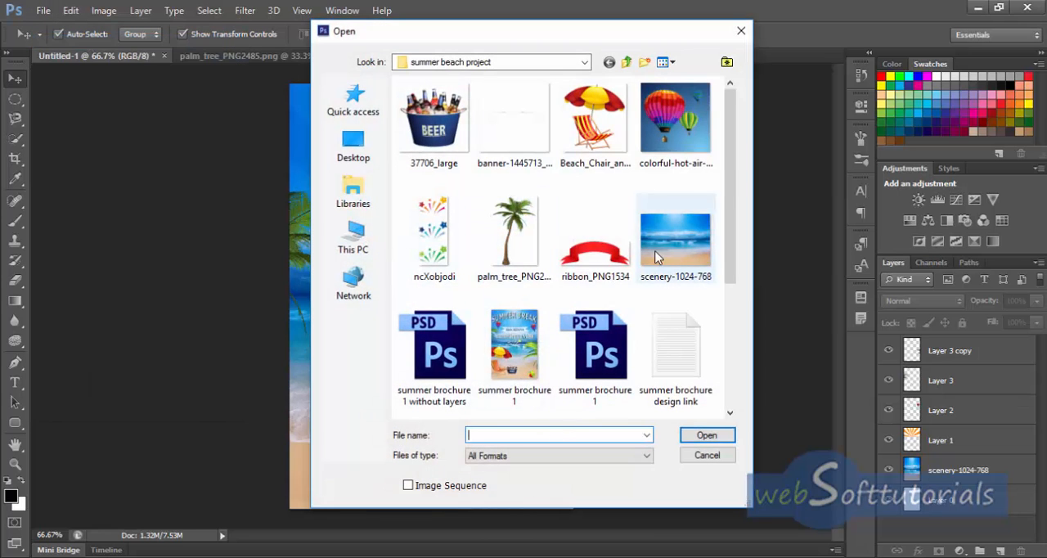
scroll(659, 259, down, 3)
click(431, 354)
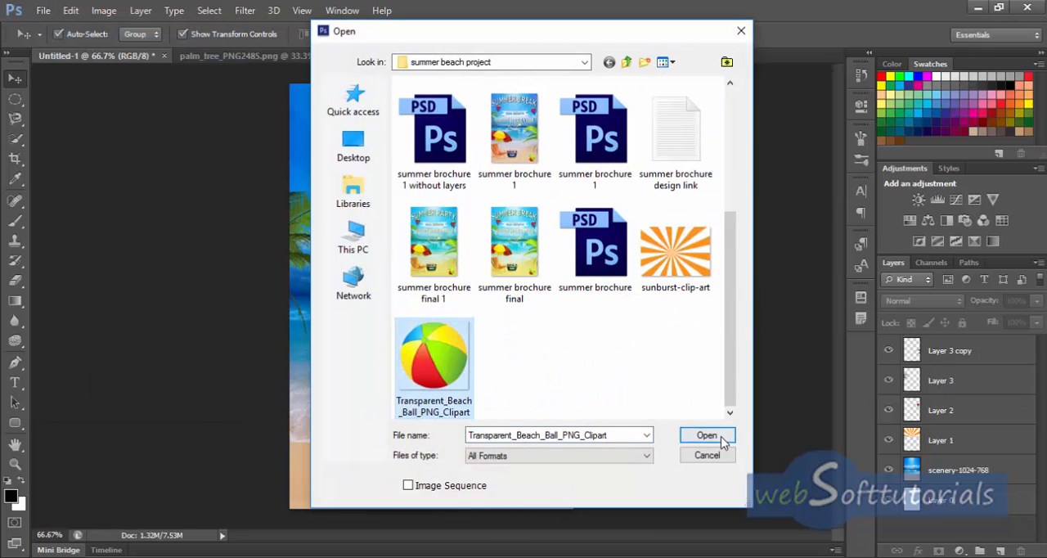
click(718, 435)
drag(451, 260, 490, 448)
Step: Scale the beach ball down, place it on the sand near the canvas's lower-right corner, and apply the transformation
drag(446, 303, 496, 414)
drag(359, 221, 403, 260)
drag(134, 189, 491, 429)
drag(543, 490, 528, 458)
click(770, 33)
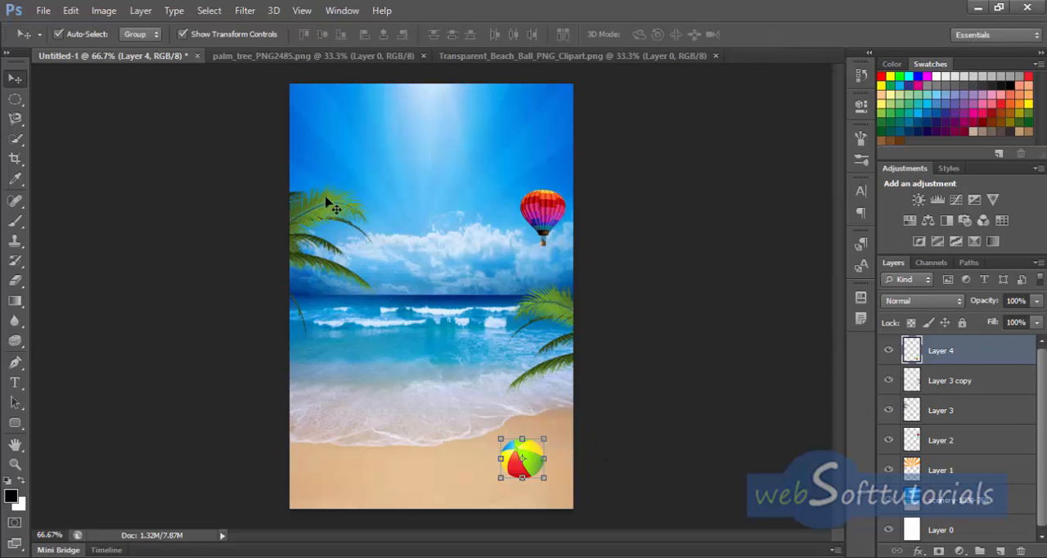
Step: Swap the foreground and background colours to white and black and add a new layer above the beach ball
click(15, 220)
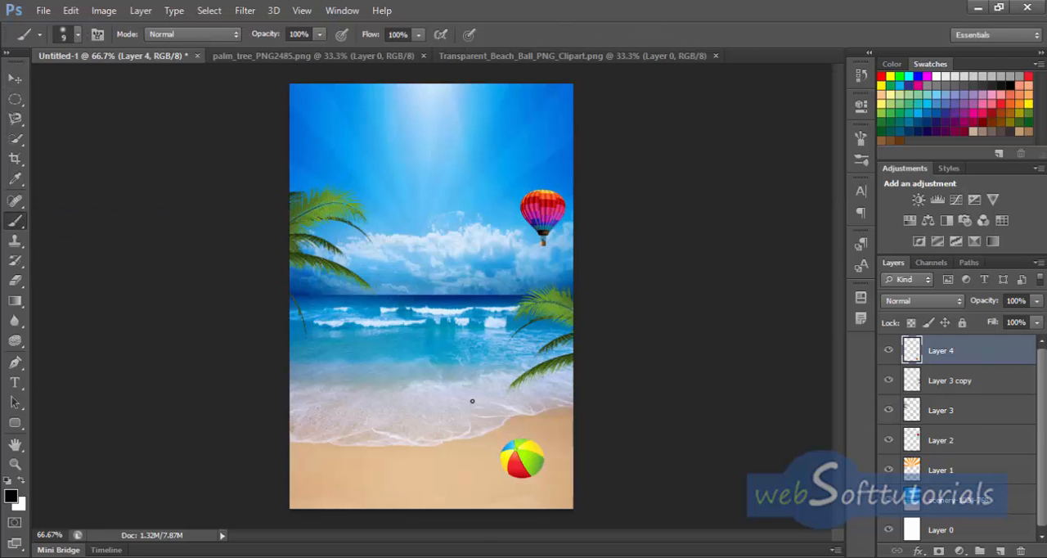
key(ctrl+plus)
key(ctrl+plus)
key(ctrl+plus)
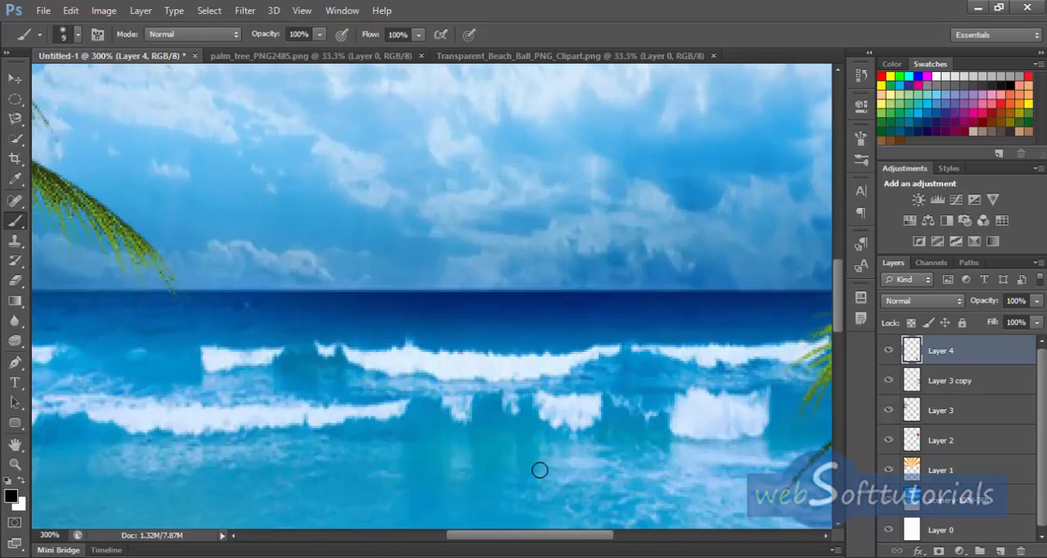
drag(559, 495, 517, 377)
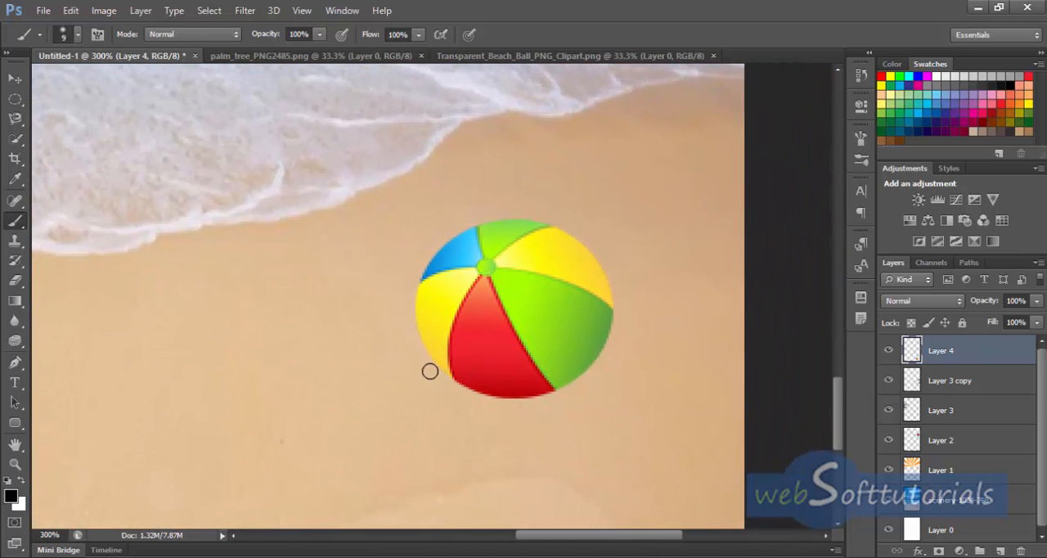
key(x)
key(v)
click(1001, 550)
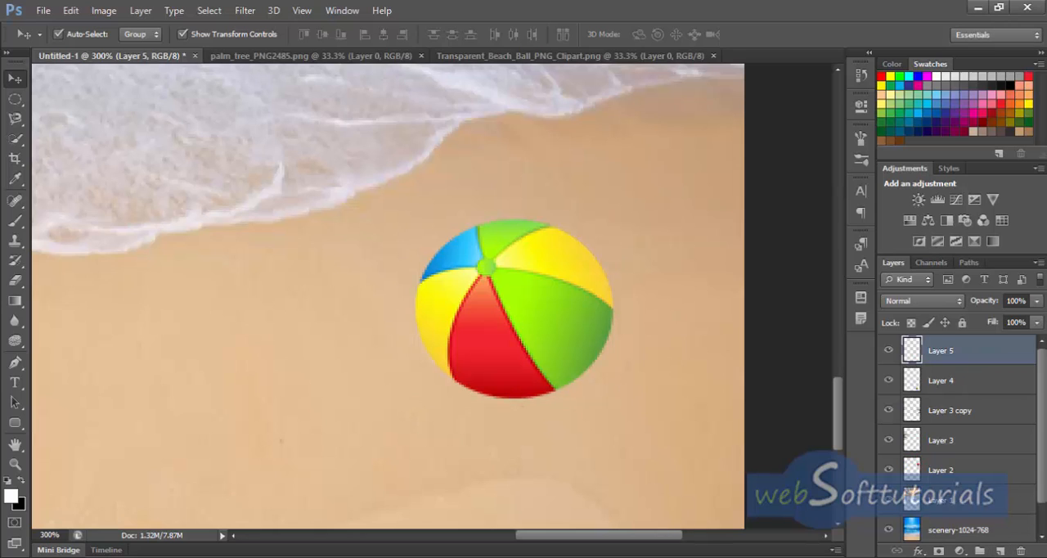
Step: Make a thin elliptical selection just beneath the beach ball and fill it with black as its shadow
click(17, 100)
click(96, 112)
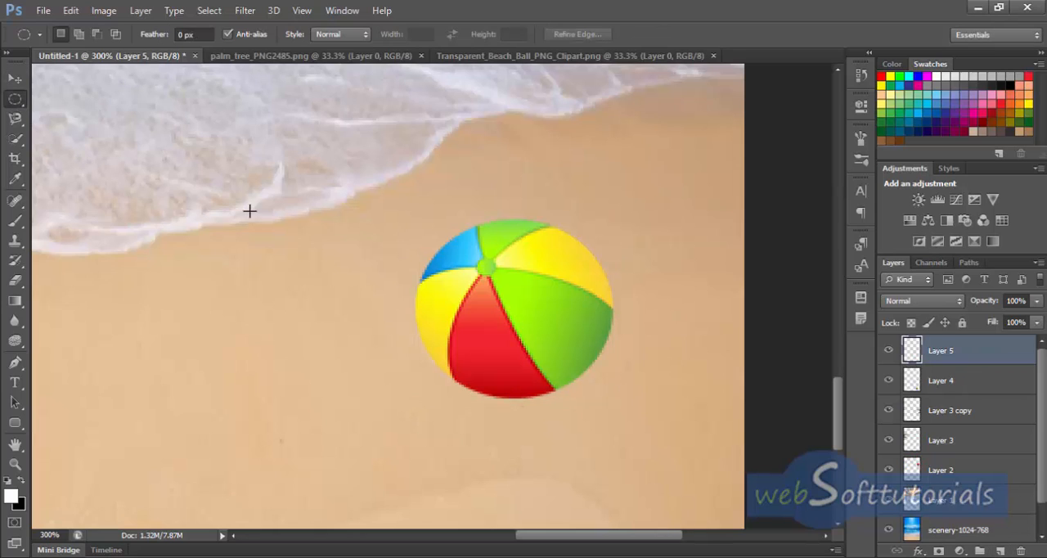
drag(457, 400, 595, 407)
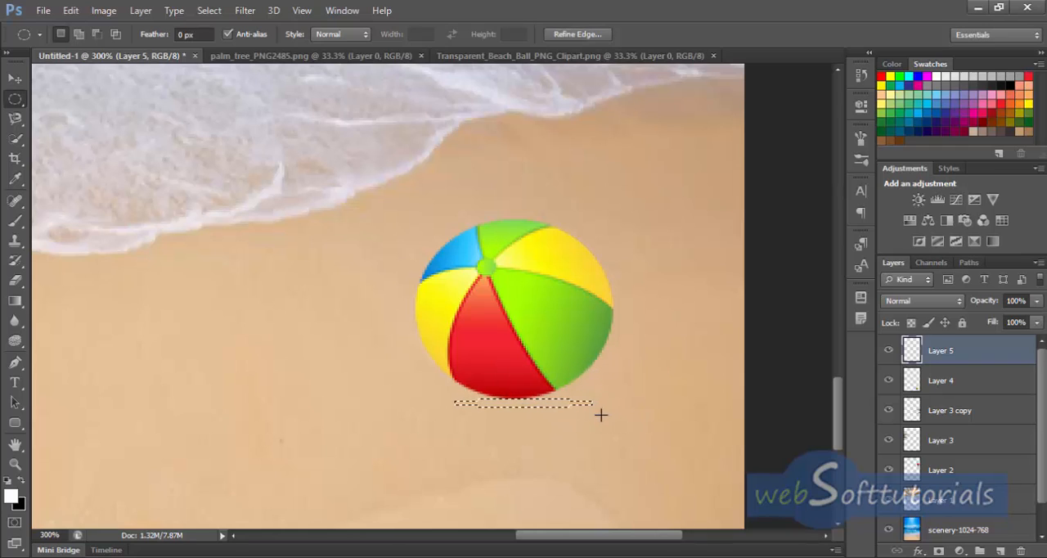
key(ctrl+BackSpace)
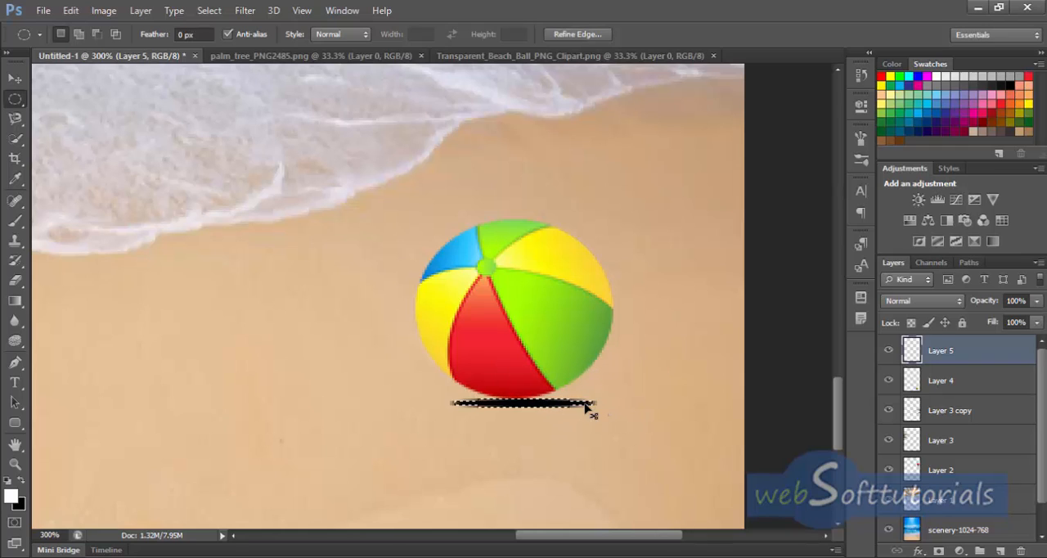
Step: Set the ball shadow layer's opacity to 35%
click(1019, 300)
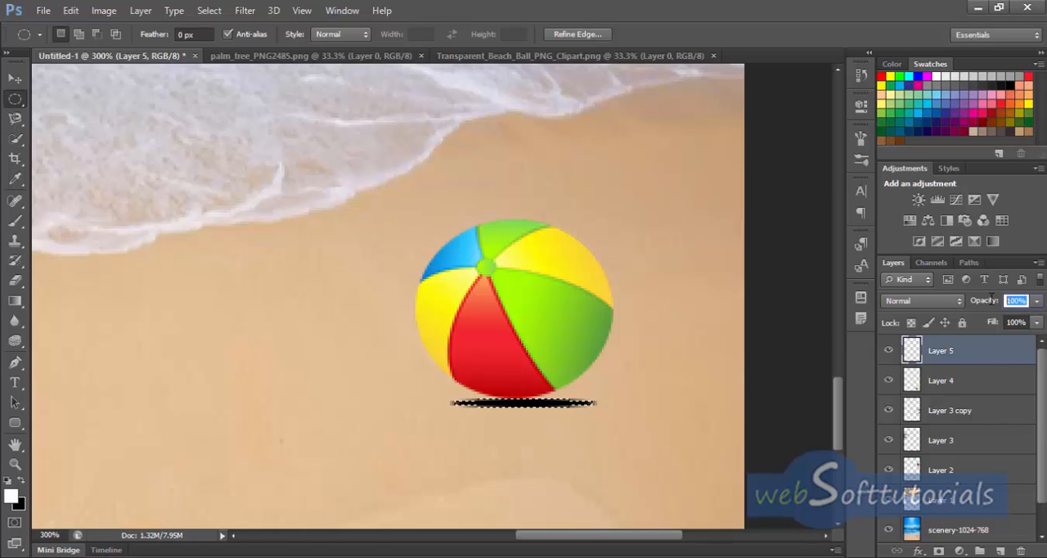
text(35)
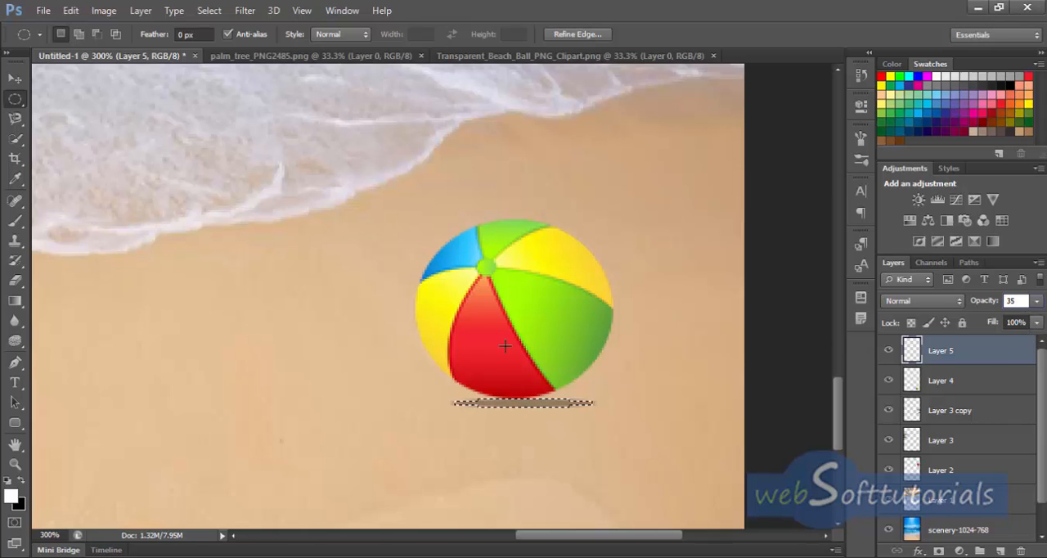
key(Return)
Step: Nudge the shadow 3 pixels left so it sits centred under the beach ball, and deselect it
key(v)
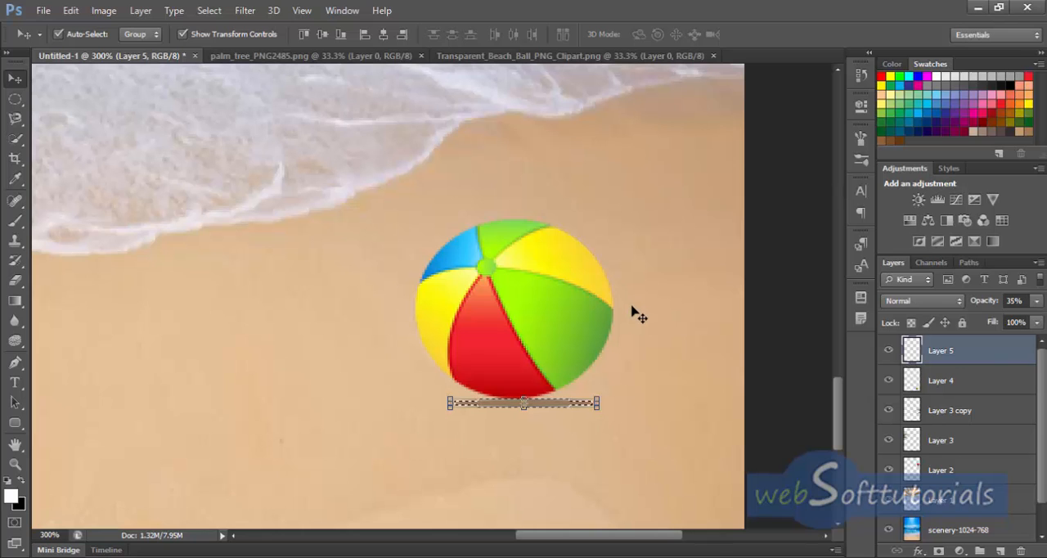
key(Left)
key(Left)
key(Left)
key(Left)
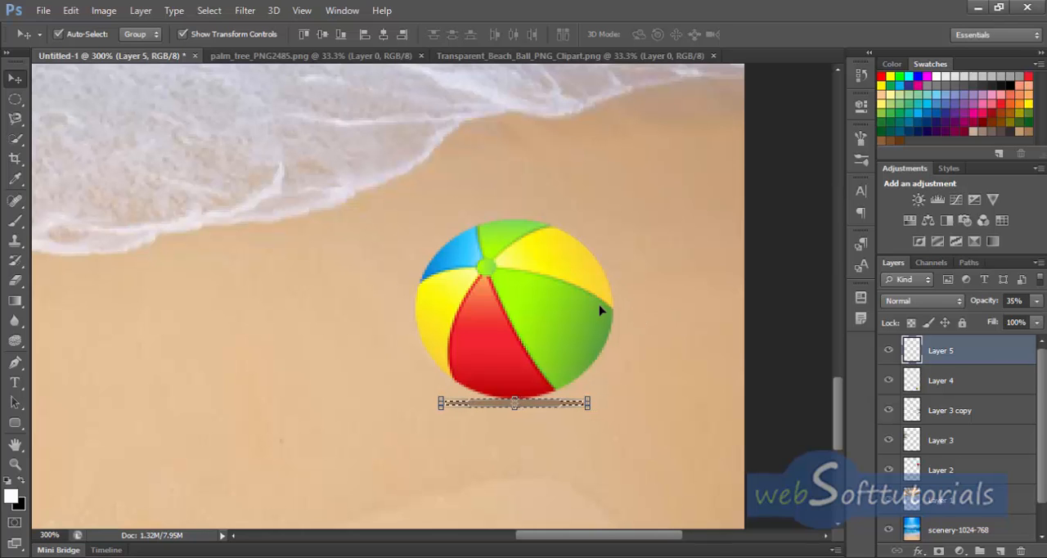
key(ctrl+1)
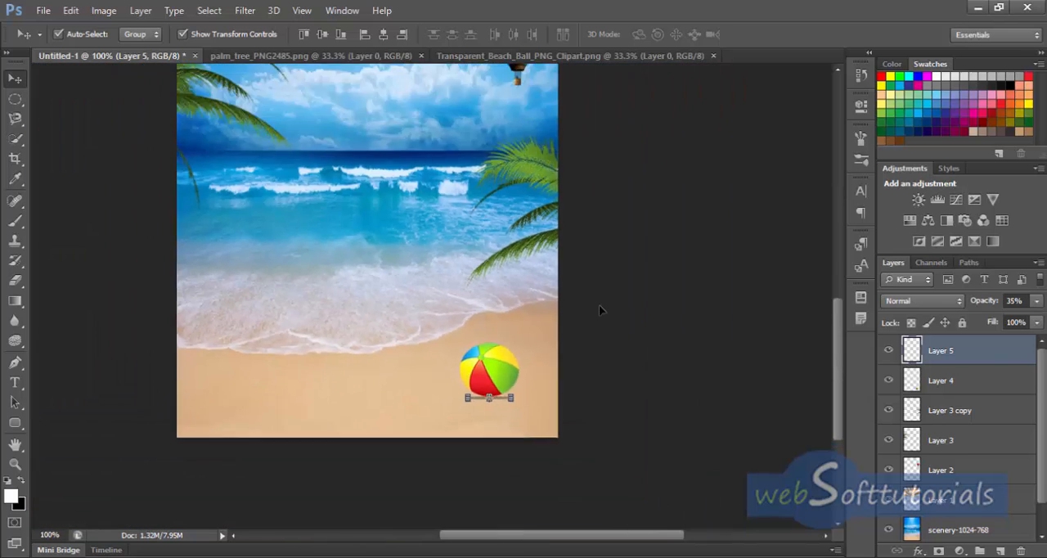
key(ctrl+minus)
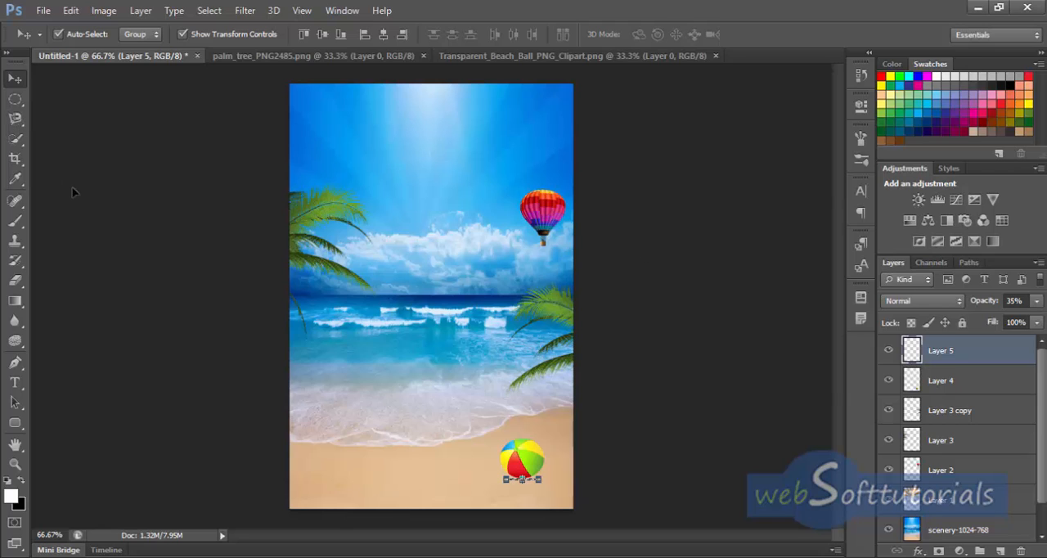
click(661, 374)
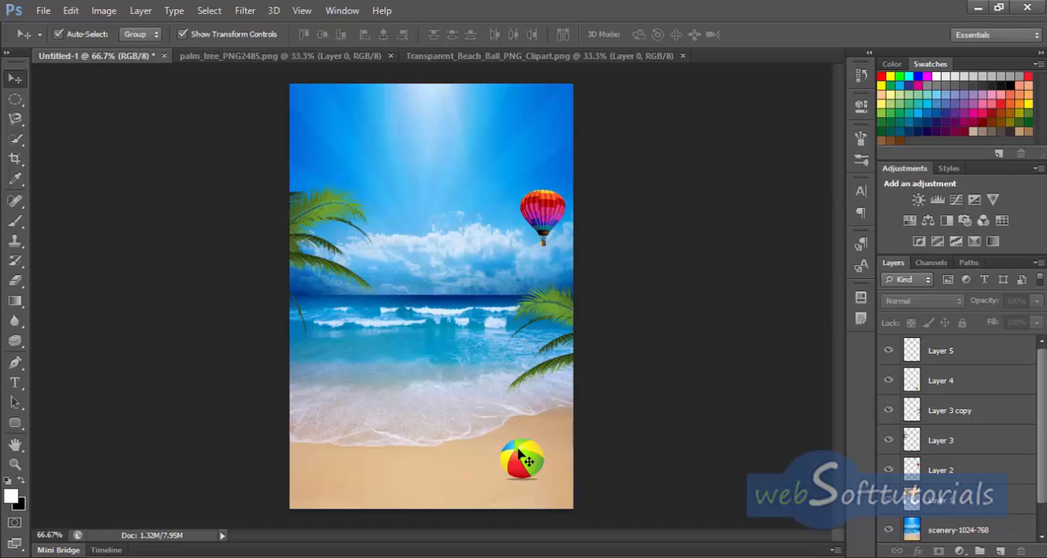
Step: Open the Beach_Chair_and_Umbrella_PNG_Clip_Art_Image file from the summer beach project folder and copy the artwork into the beach document
click(43, 11)
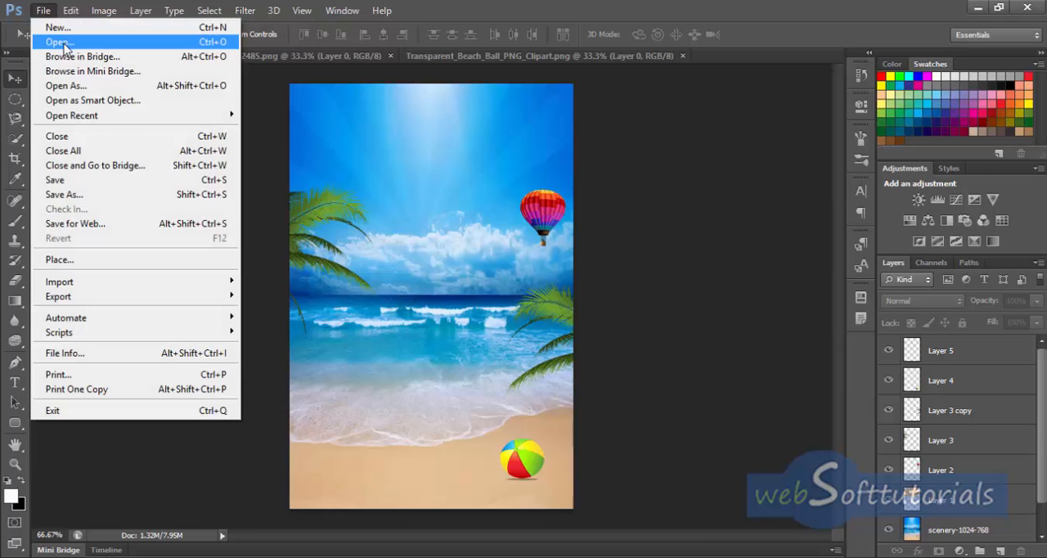
click(63, 45)
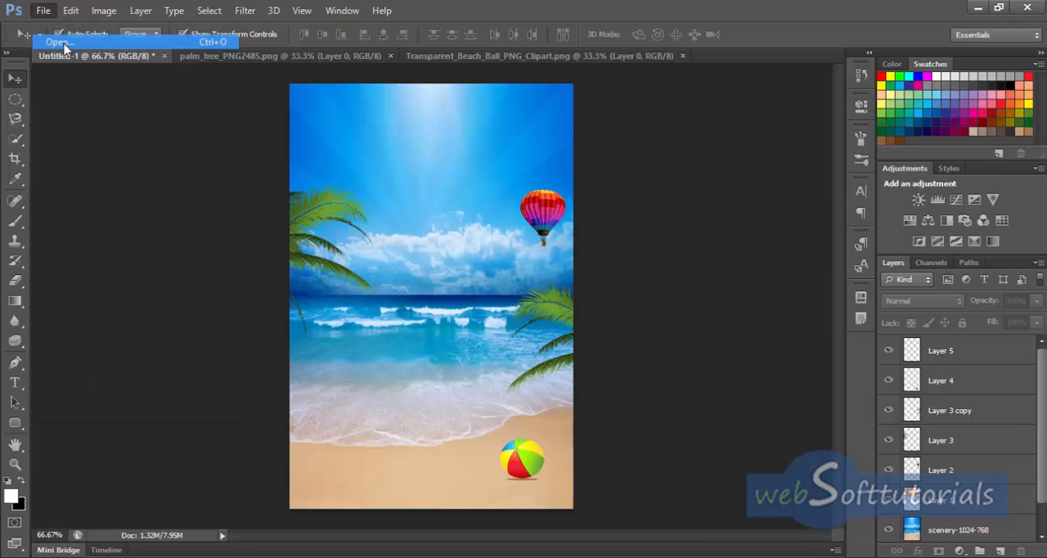
click(595, 119)
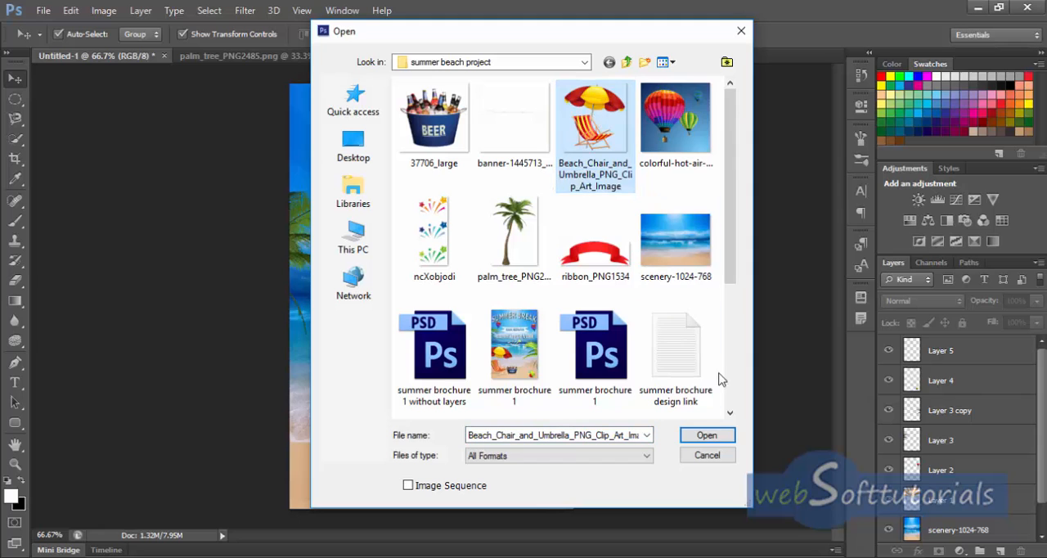
click(707, 434)
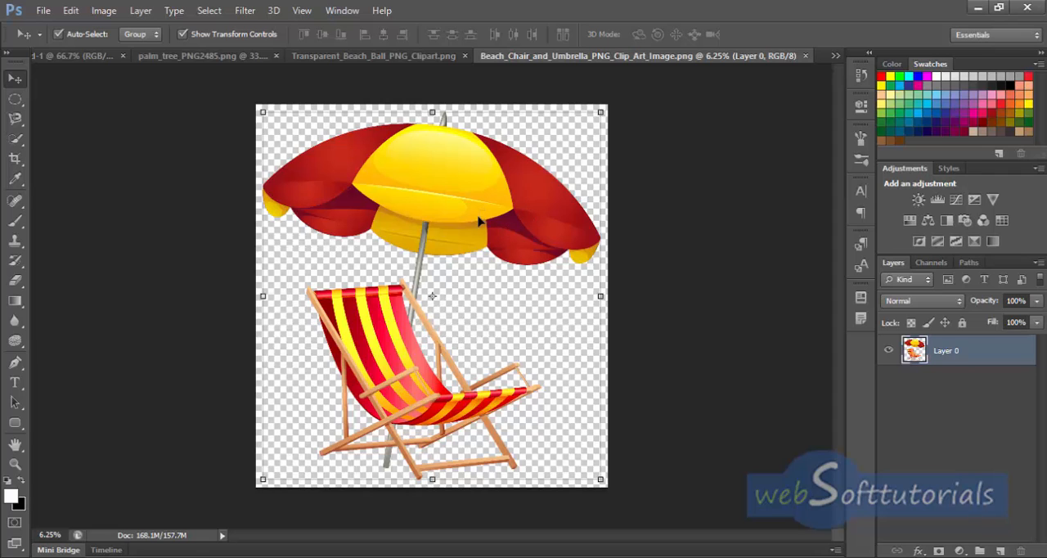
drag(479, 215, 249, 156)
drag(412, 349, 413, 349)
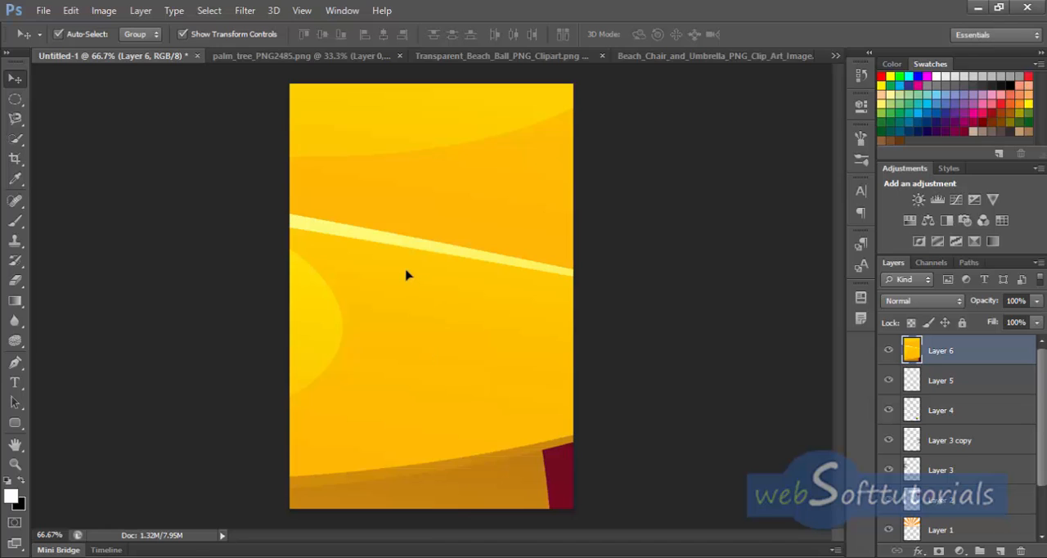
Step: Scale the beach chair and umbrella down to about 3.76% width and 4.10% height and place them on the sand at the lower-left of the canvas
drag(373, 214, 385, 320)
drag(360, 146, 440, 388)
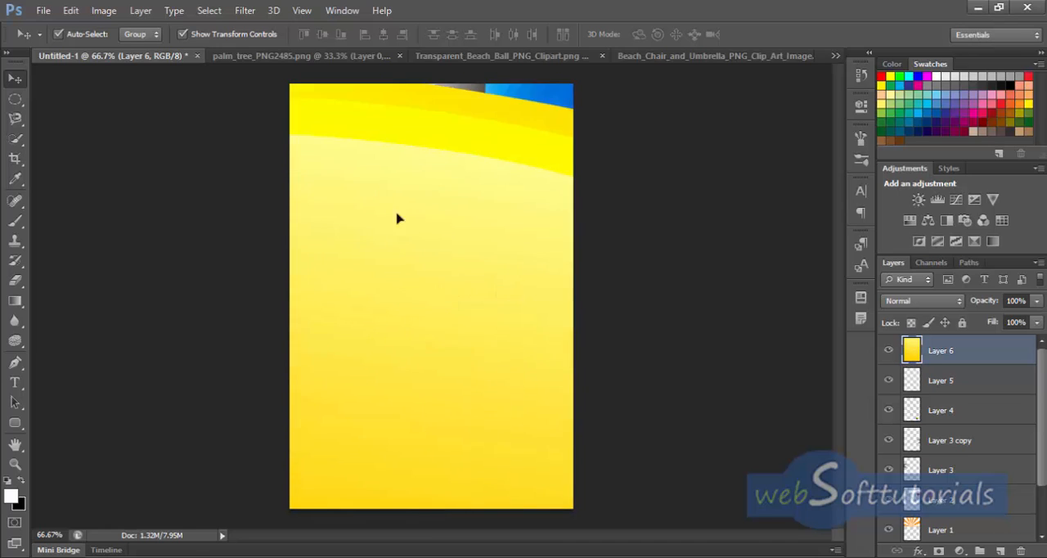
mouse_move(397, 217)
mouse_down()
mouse_move(453, 299)
mouse_move(415, 401)
mouse_move(451, 364)
mouse_up()
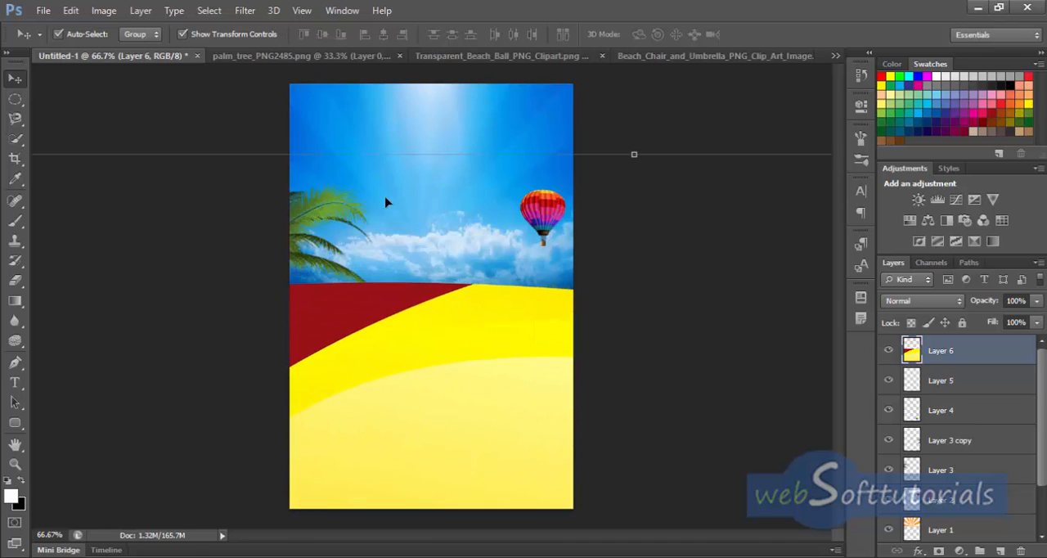
drag(635, 153, 240, 458)
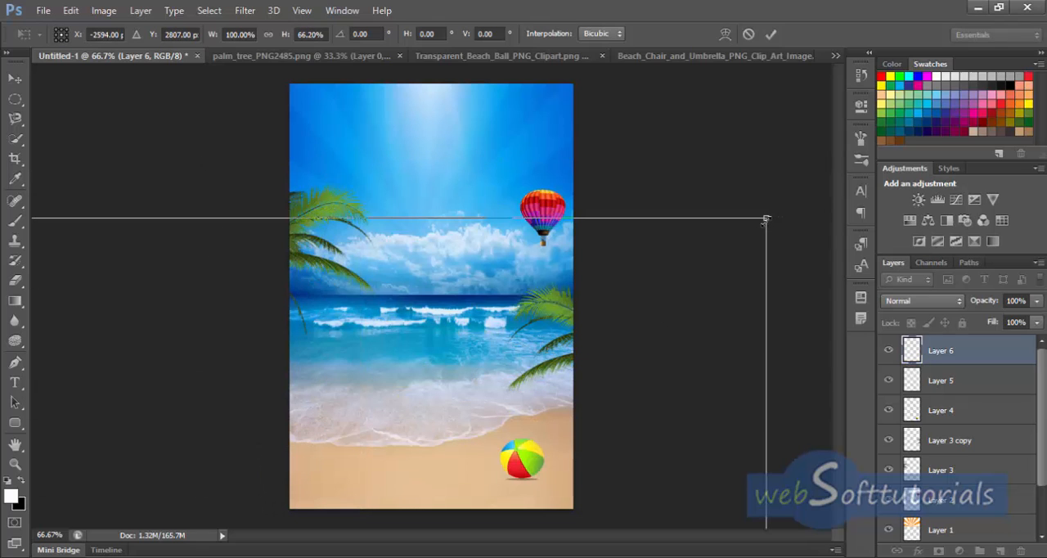
drag(766, 218, 80, 509)
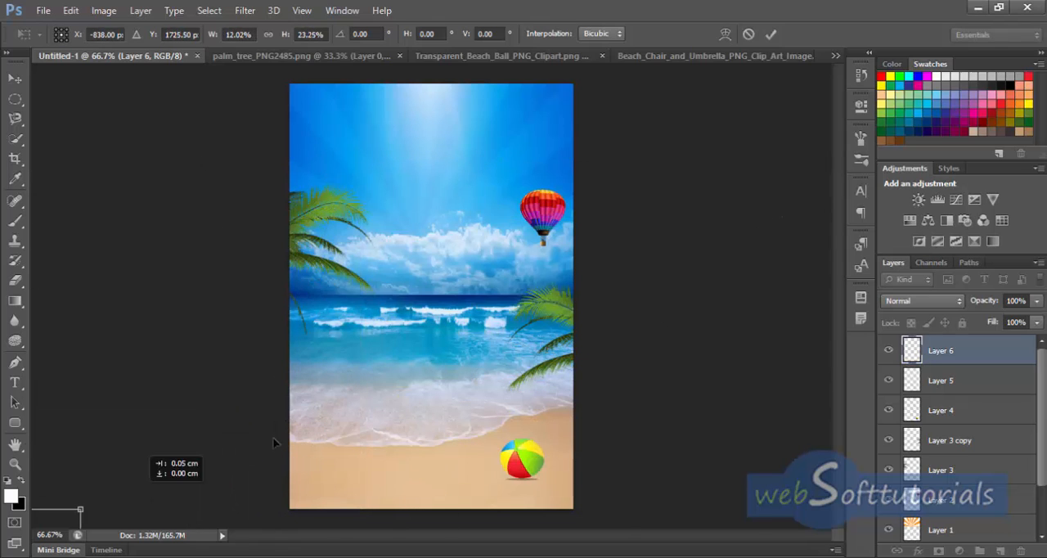
drag(274, 443, 463, 474)
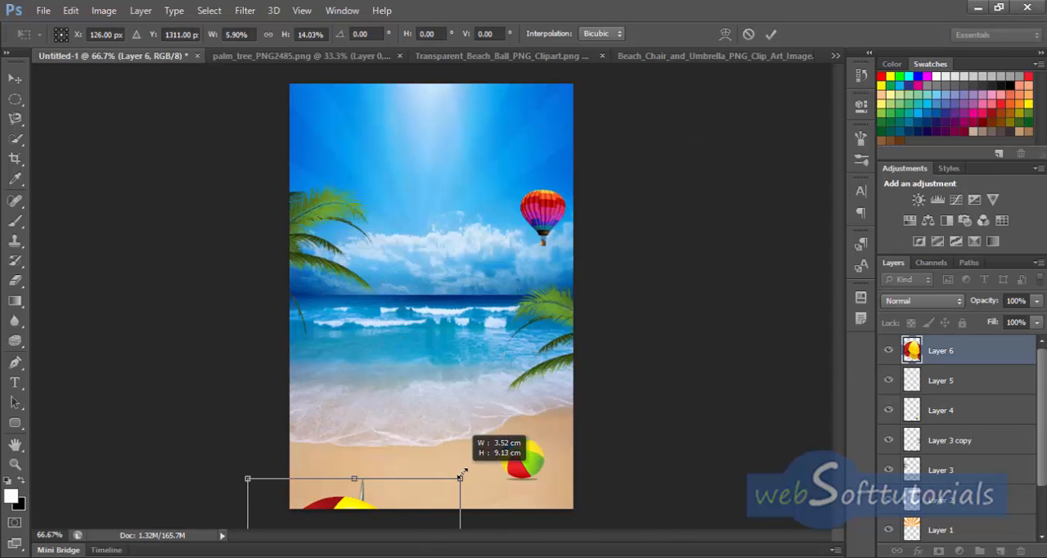
drag(417, 337, 388, 452)
drag(391, 498, 371, 318)
drag(476, 507, 337, 473)
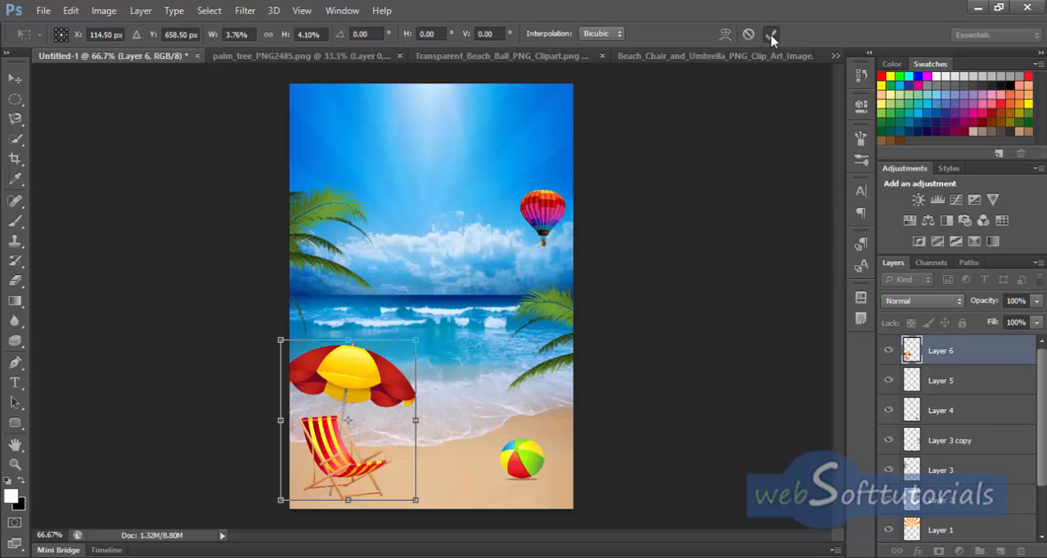
click(771, 34)
Step: Open the 37706_large file from the summer beach project folder and copy the beer bucket image into the beach document
click(43, 10)
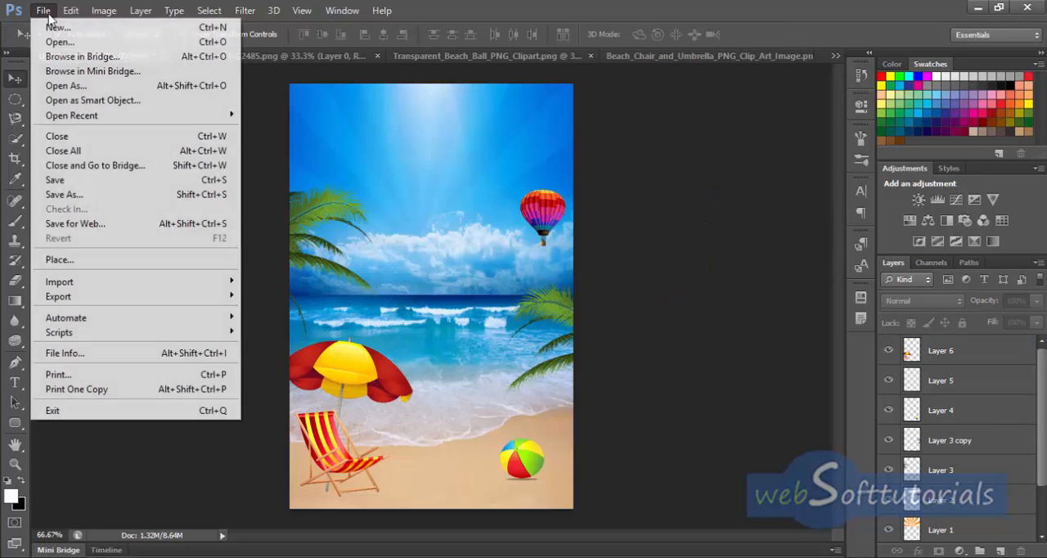
click(45, 39)
click(434, 123)
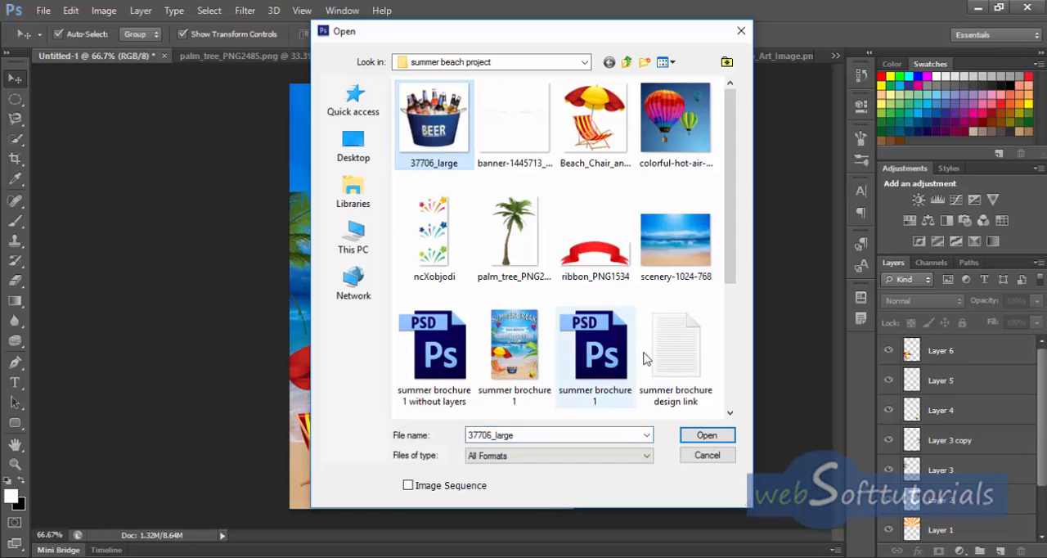
click(707, 435)
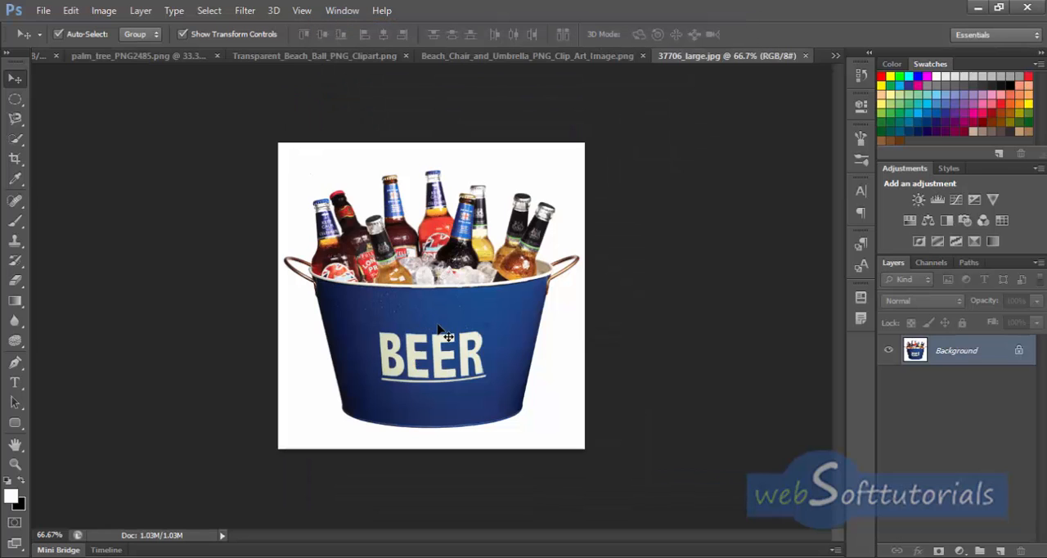
drag(440, 330, 411, 288)
drag(496, 380, 392, 374)
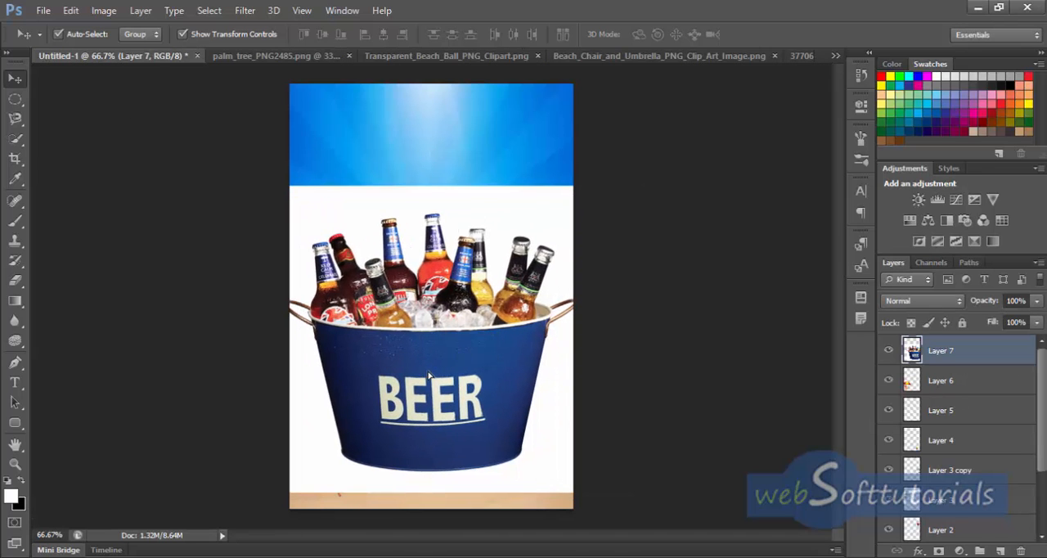
Step: Use the Magic Wand at tolerance 20 to delete the white background above and below the beer bucket
click(14, 141)
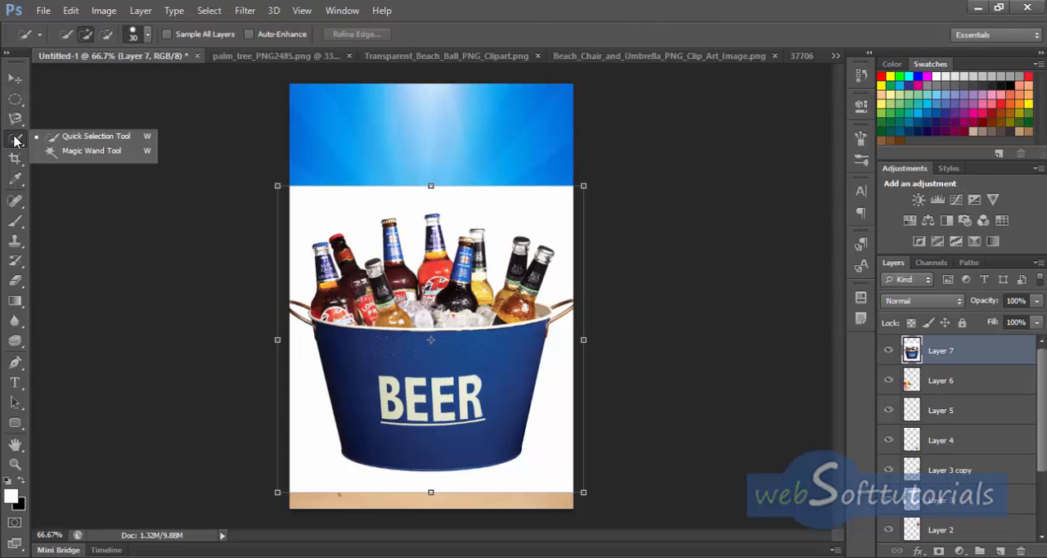
click(92, 151)
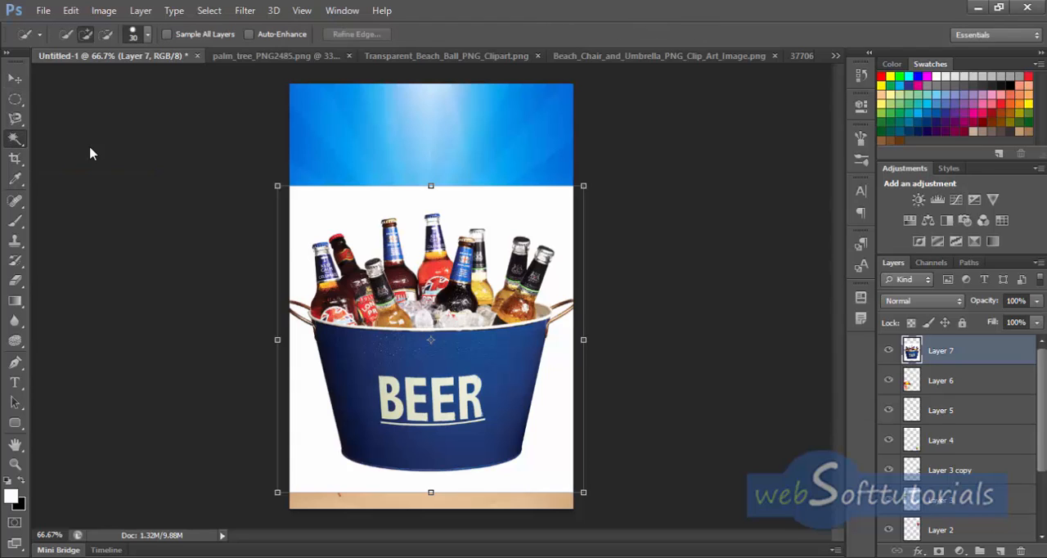
click(327, 215)
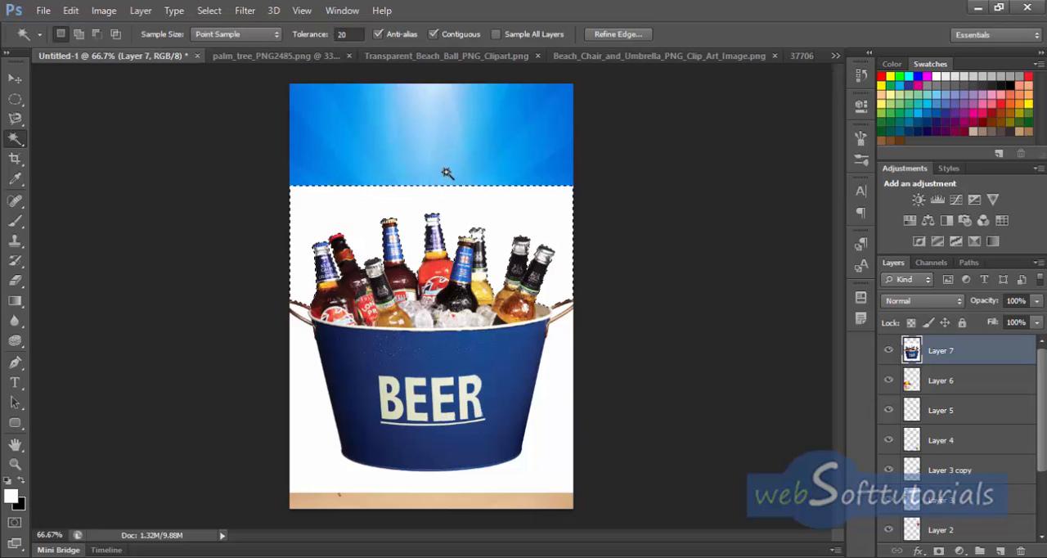
key(Delete)
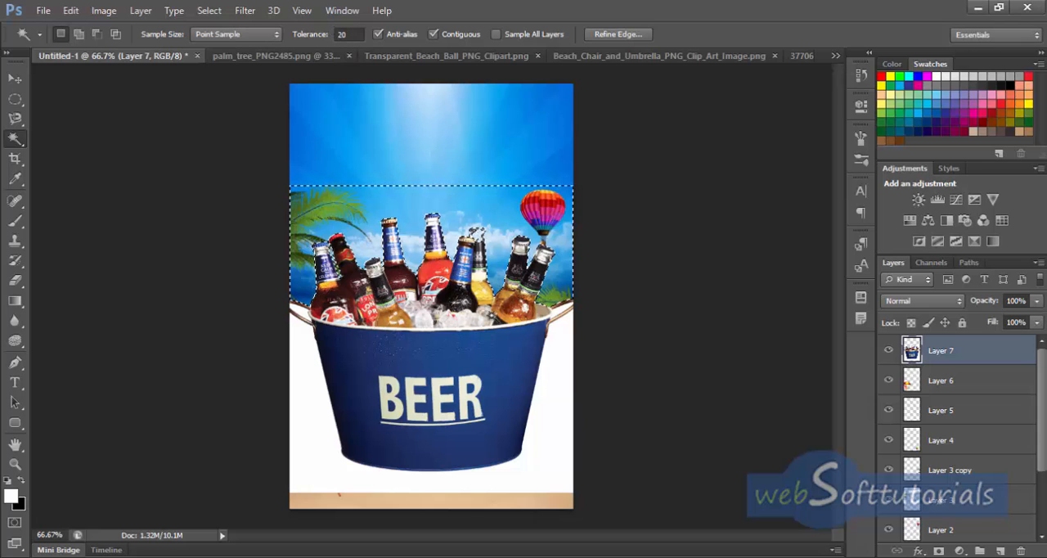
click(553, 442)
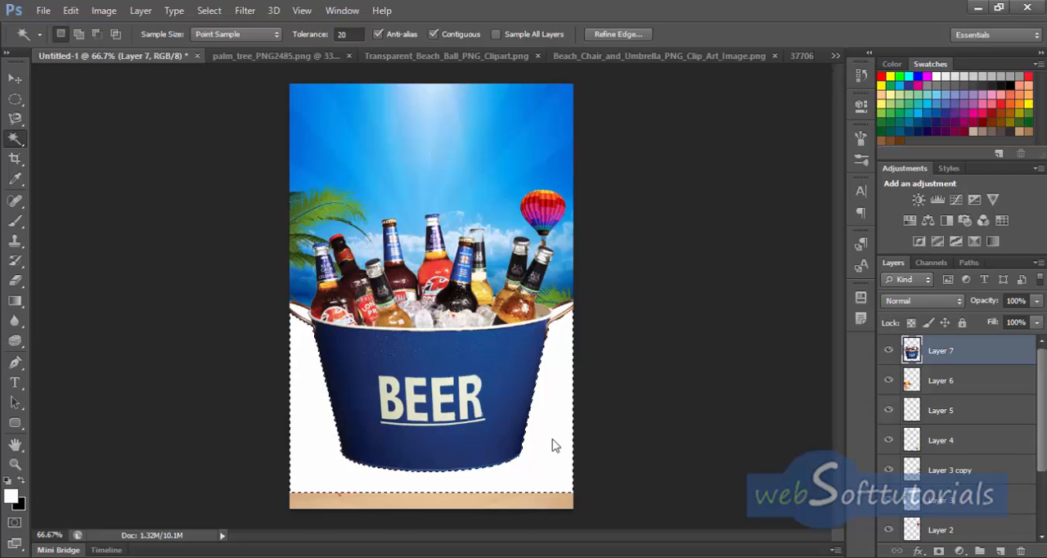
key(Delete)
Step: Select and delete the white area inside the beer bucket's left handle with the Magic Wand
click(559, 309)
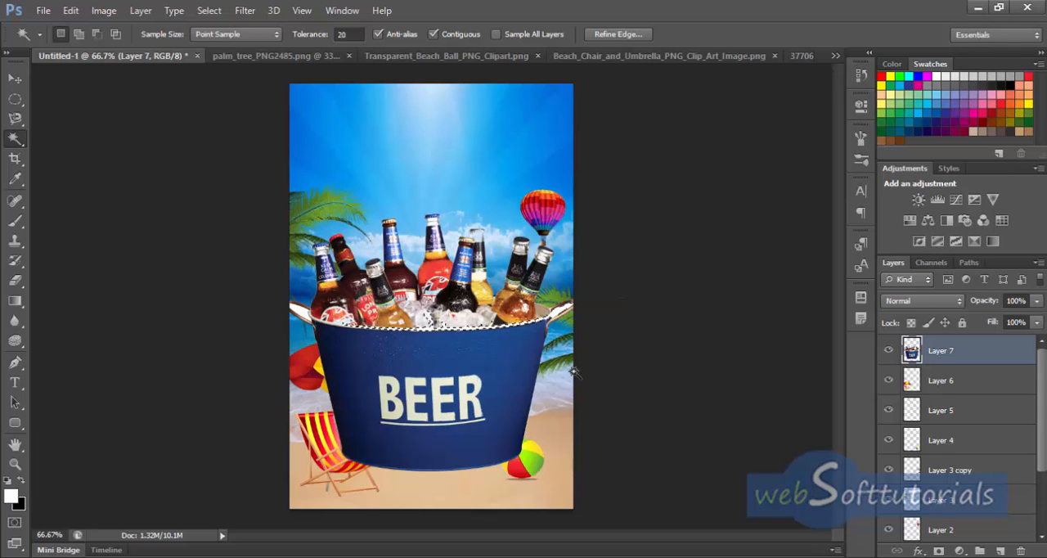
click(609, 342)
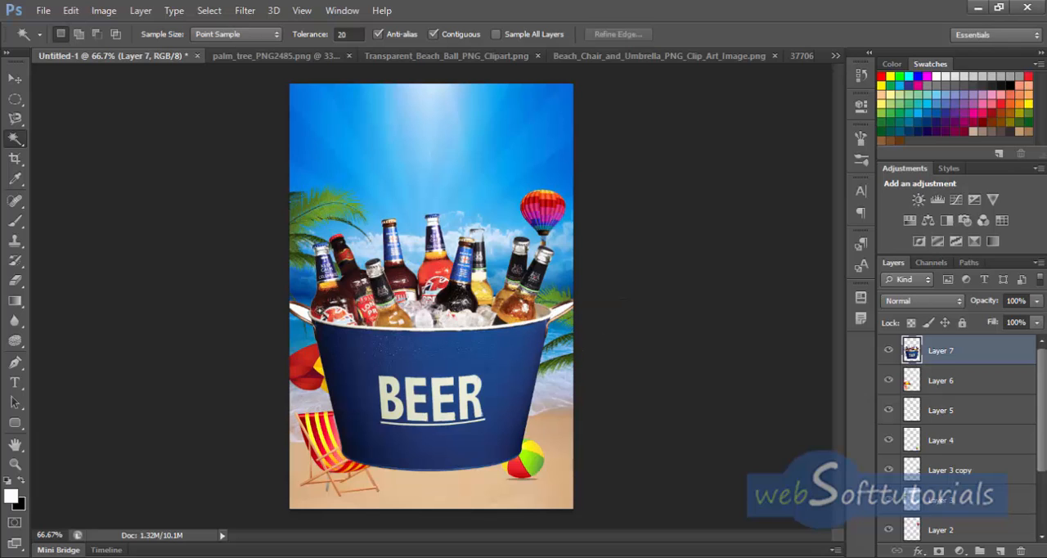
click(304, 318)
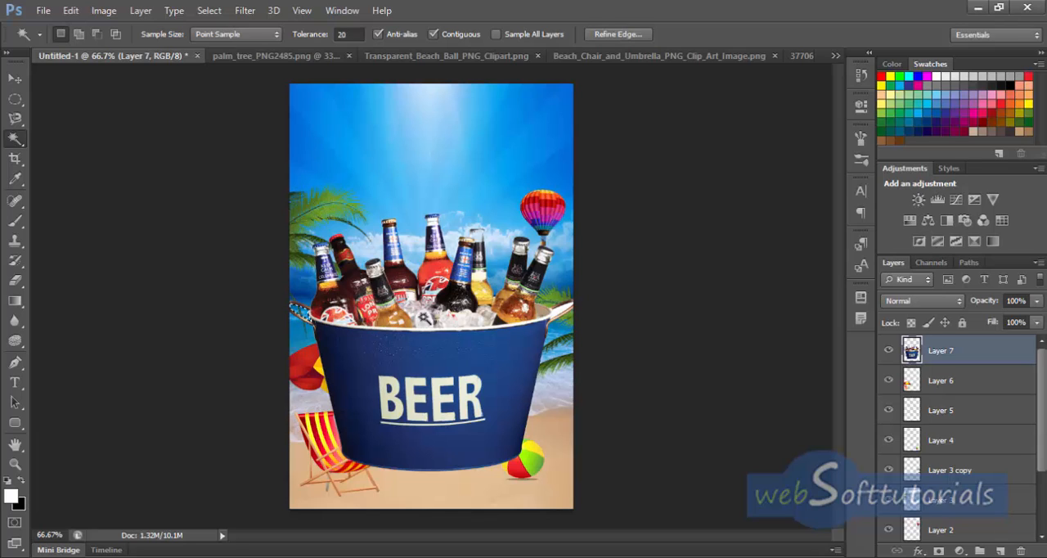
Step: Set the Magic Wand tolerance to 12 and delete the white area inside the beer bucket's right handle
click(552, 317)
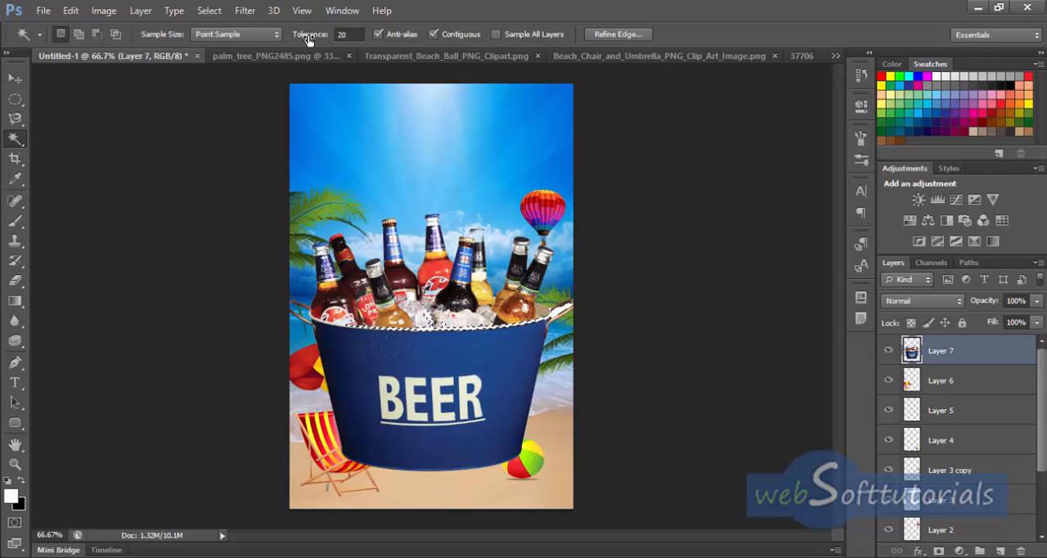
click(344, 34)
text(1)
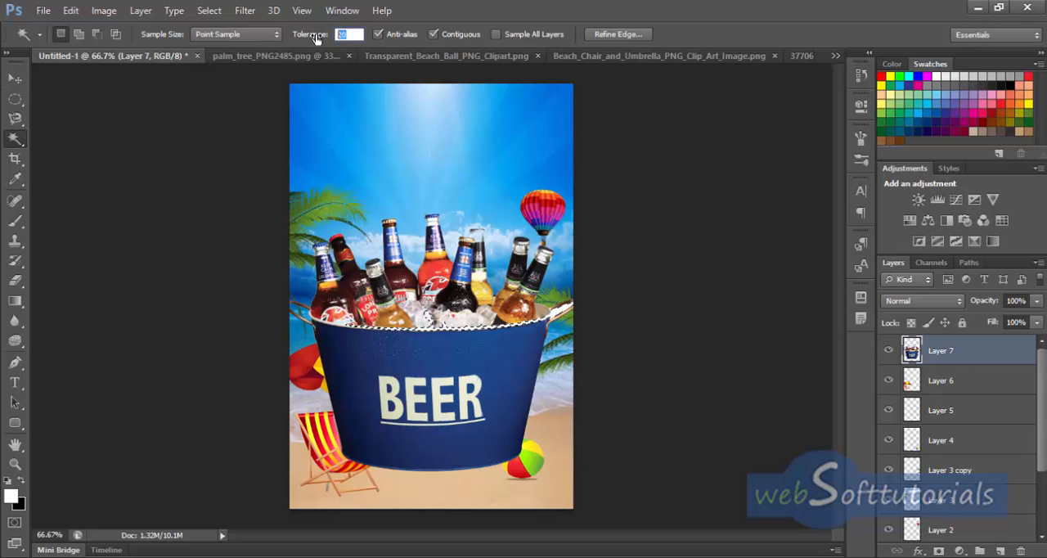
text(2)
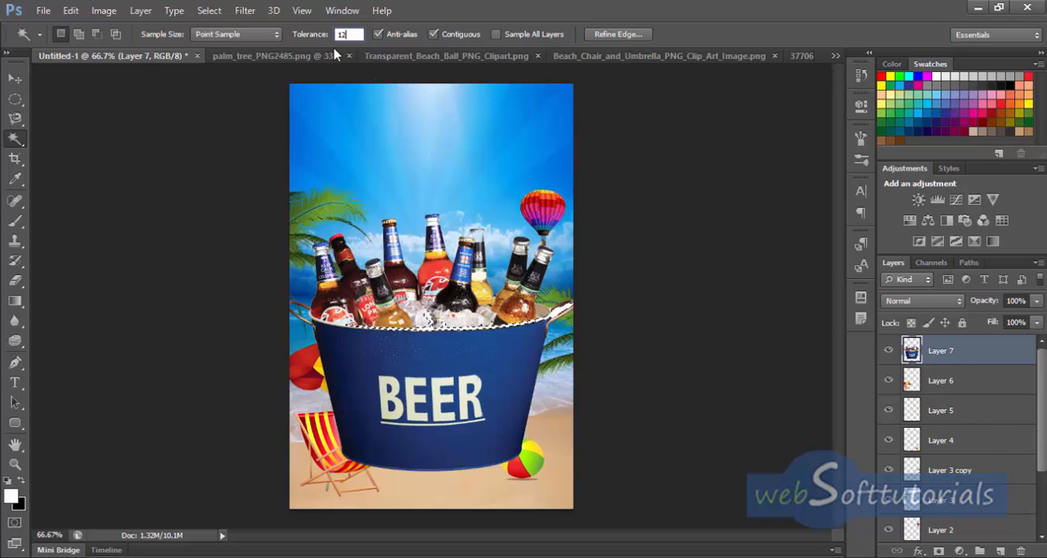
click(559, 307)
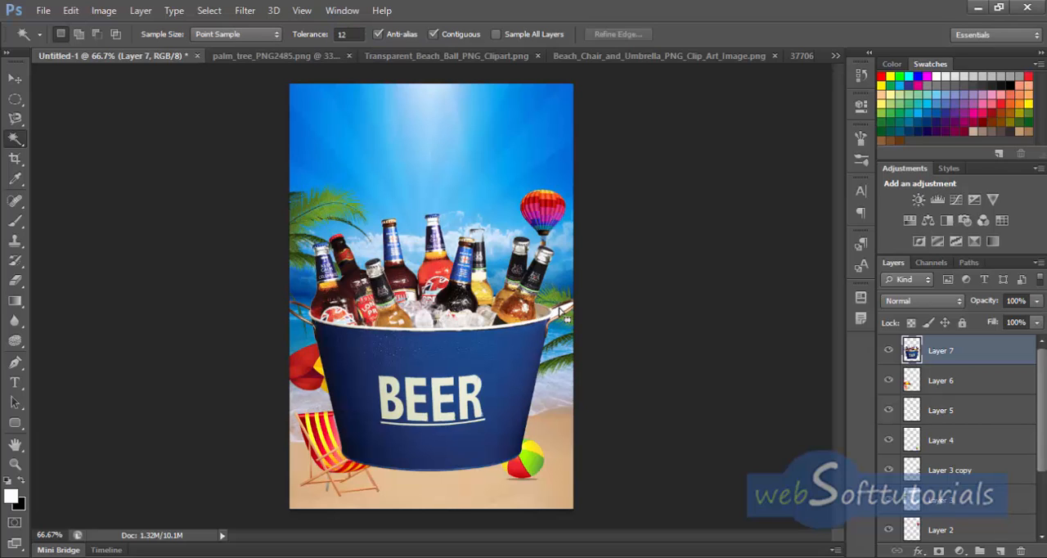
click(561, 310)
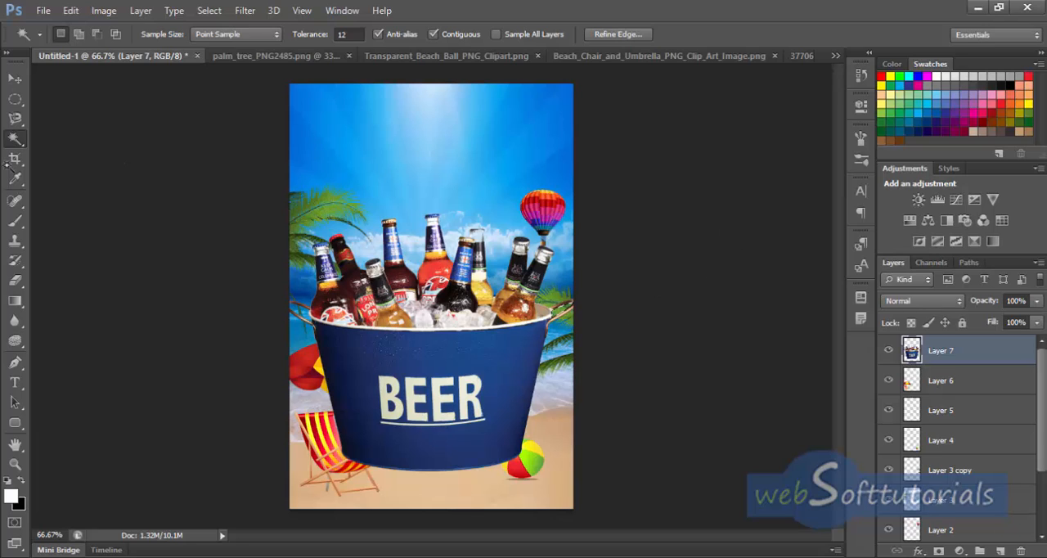
Step: Scale the beer bucket to about 19.33% width and 16.33% height, place it on the sand beside the beach chair, and apply the transformation
click(15, 78)
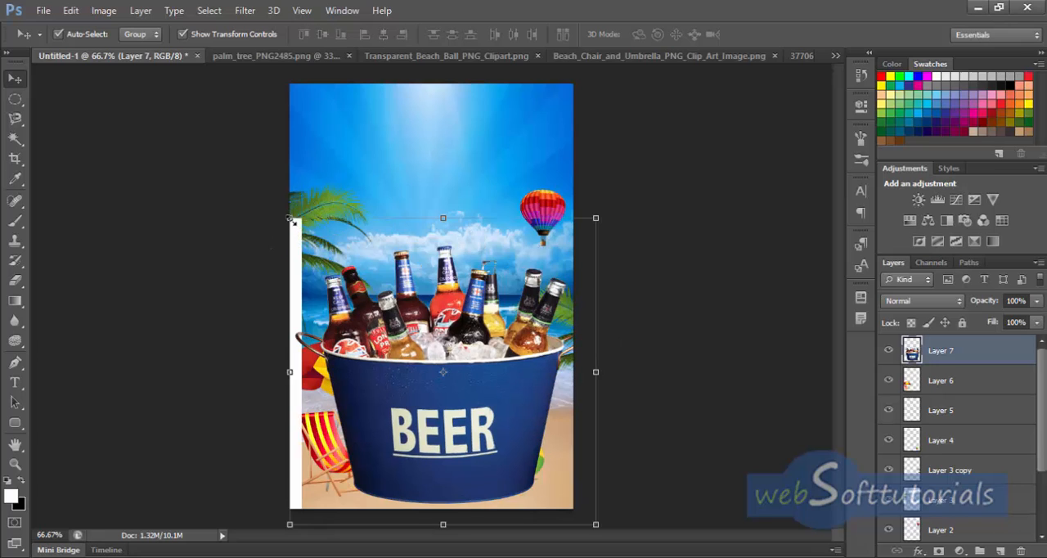
drag(289, 219, 477, 402)
drag(483, 452, 378, 417)
drag(492, 489, 420, 465)
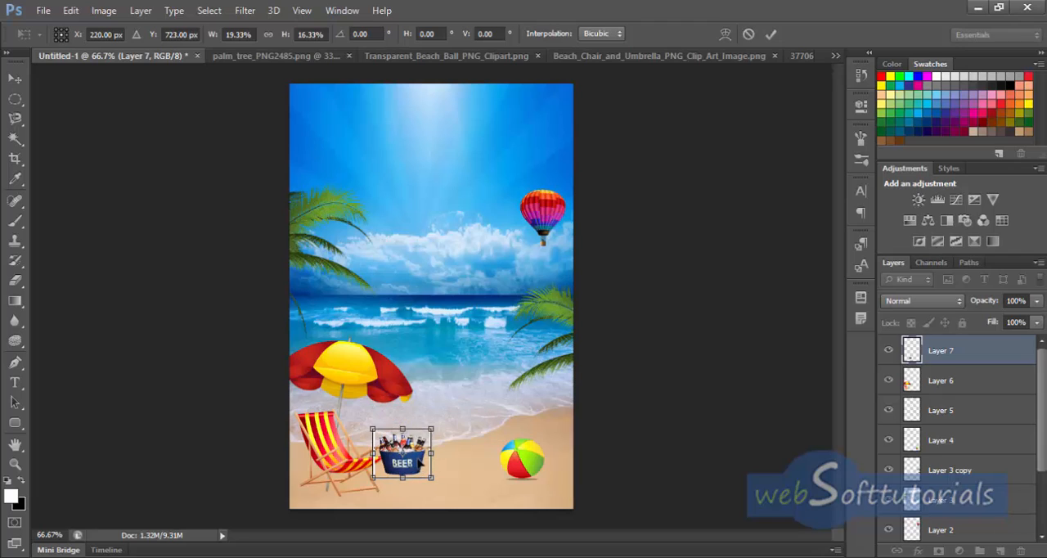
key(ctrl+plus)
key(ctrl+plus)
drag(412, 446, 468, 210)
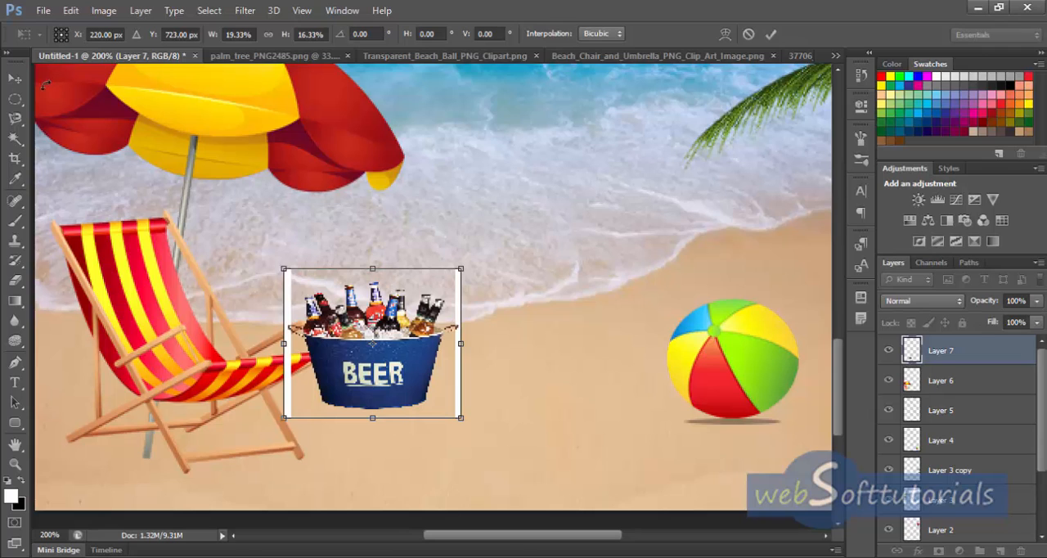
click(15, 139)
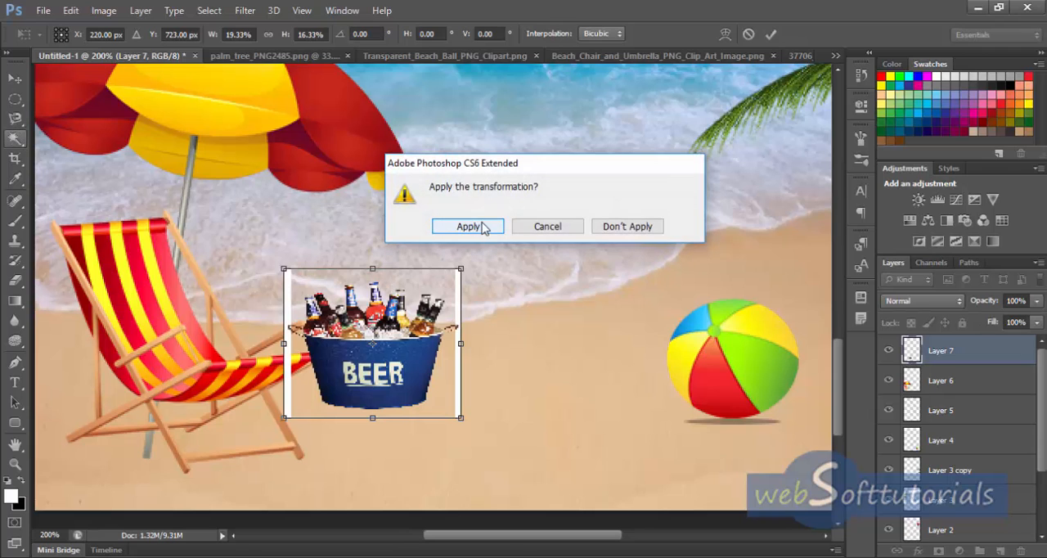
click(468, 227)
Step: Delete the leftover white strips on both sides of the beer bucket with the Magic Wand, and deselect
right_click(11, 141)
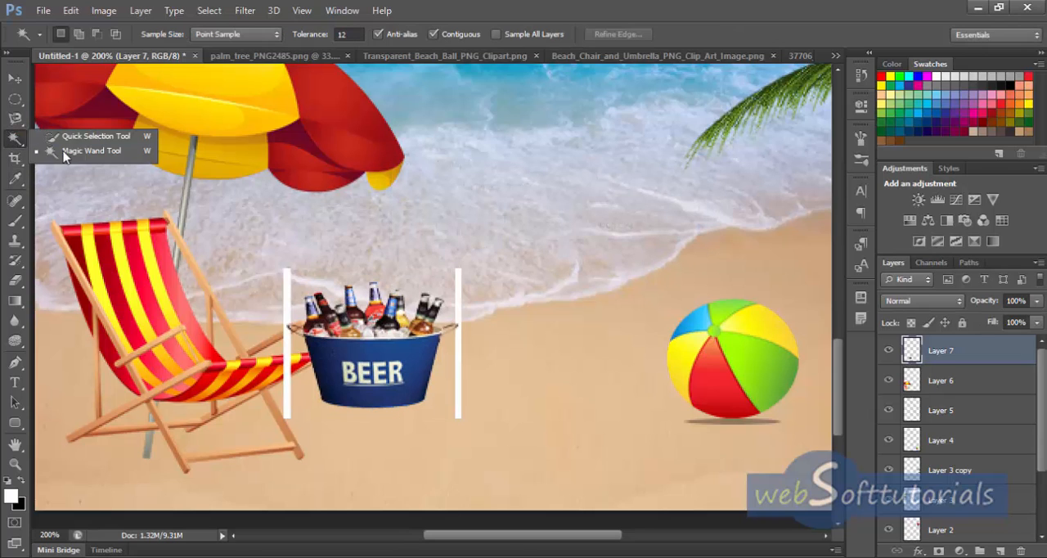
click(89, 152)
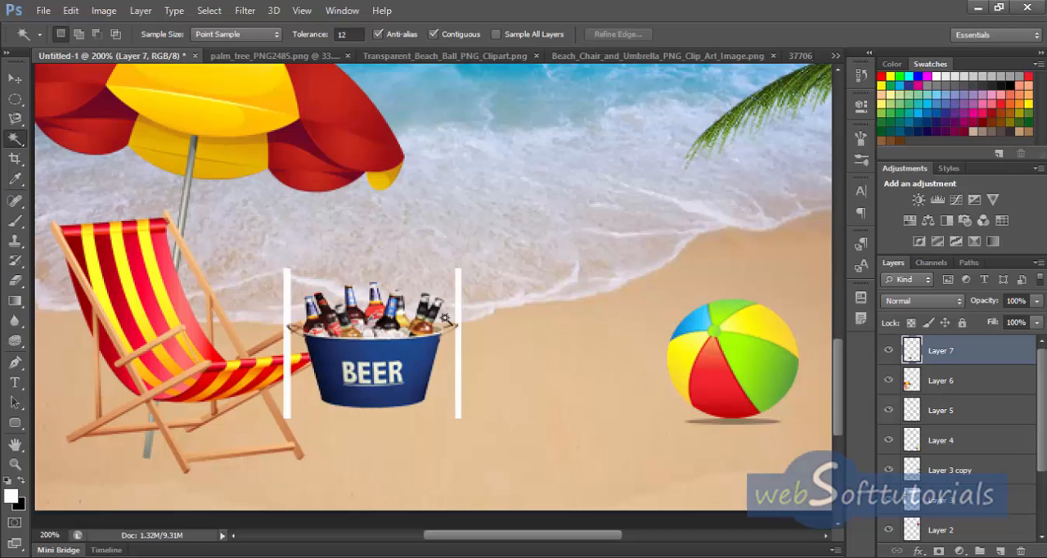
click(460, 375)
key(Delete)
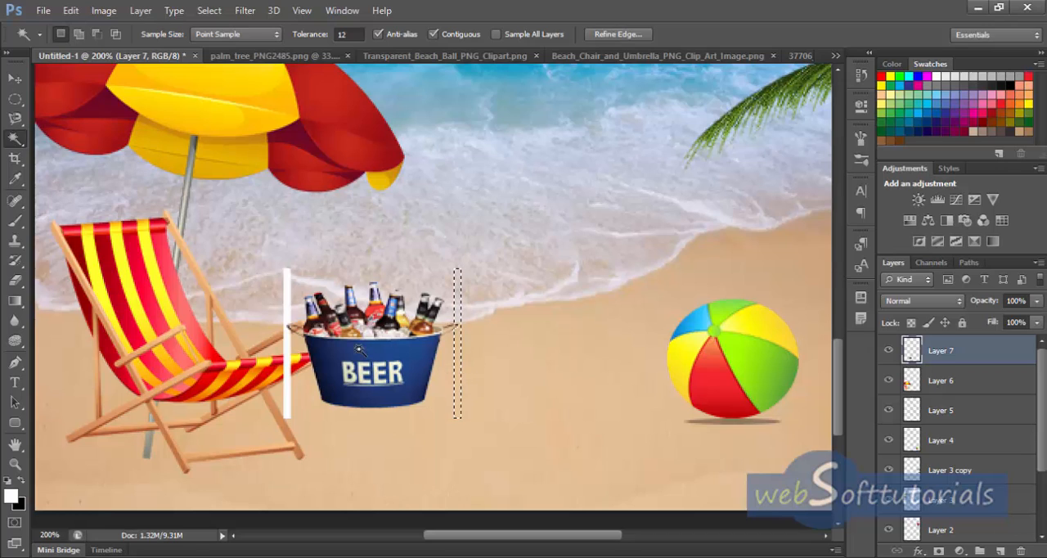
click(290, 370)
key(Delete)
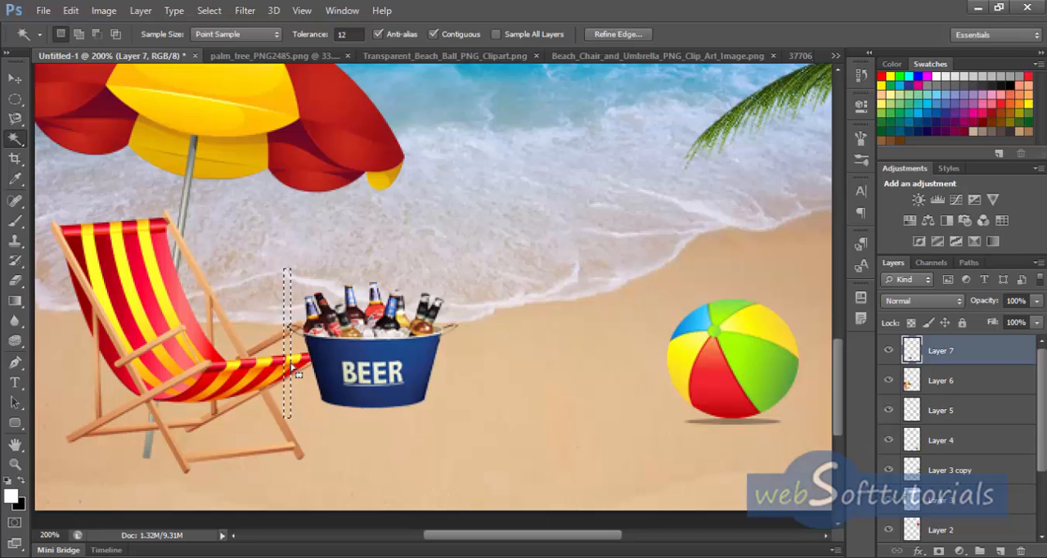
key(ctrl+d)
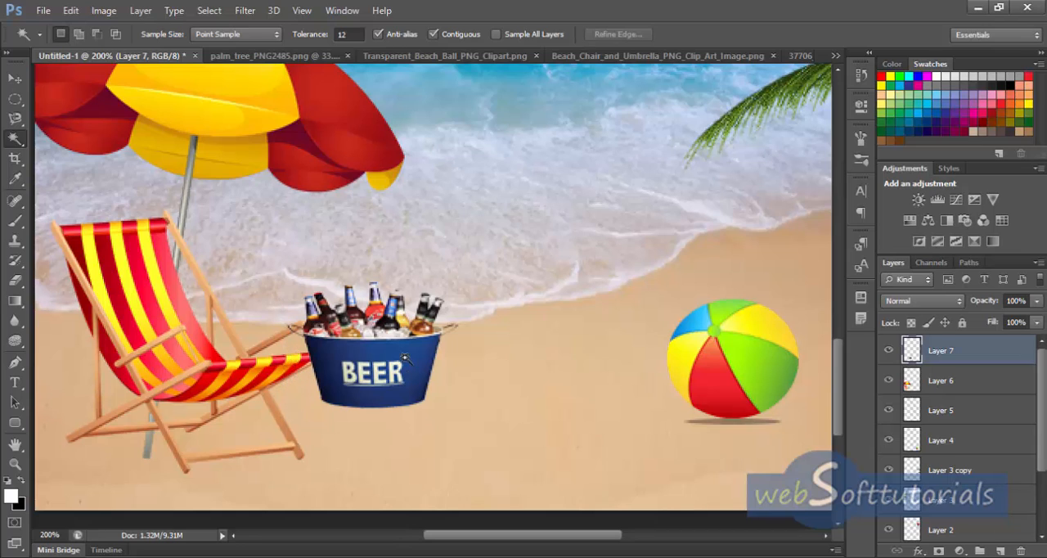
Step: Move the beer bucket slightly lower on the sand, enlarge it to about 109.82% width and 102.38% height, and shift it beside the chair
click(14, 78)
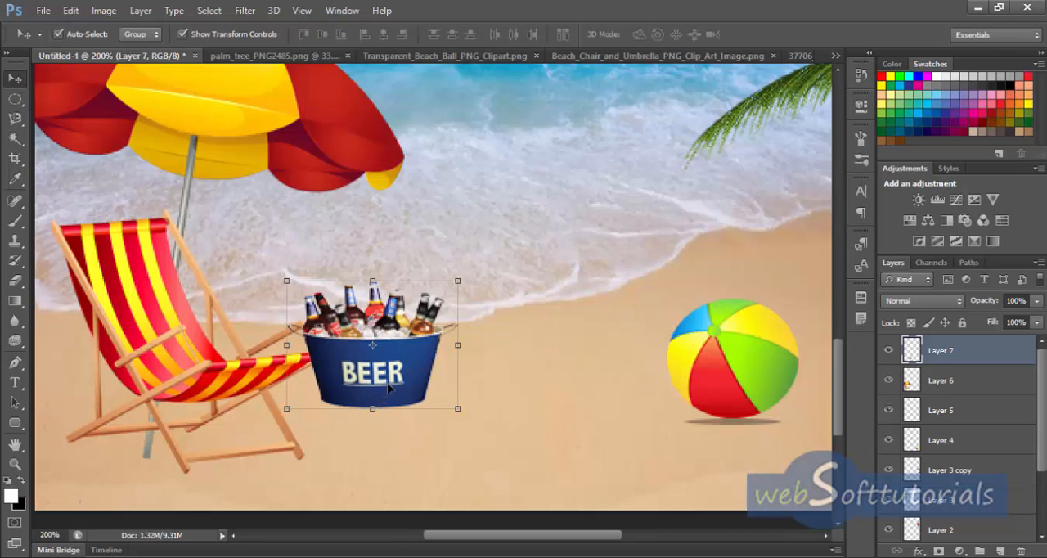
drag(388, 389, 391, 401)
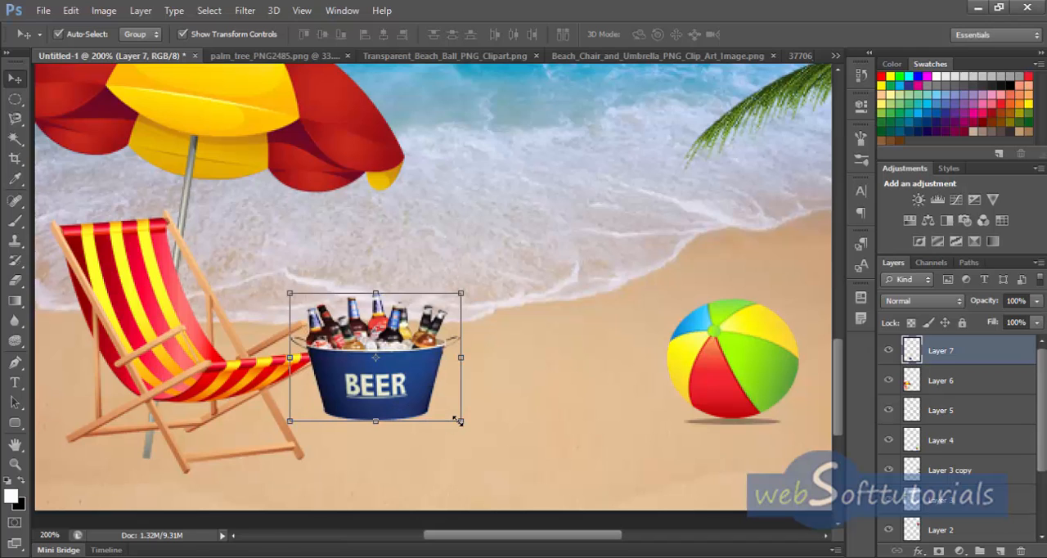
drag(459, 421, 477, 424)
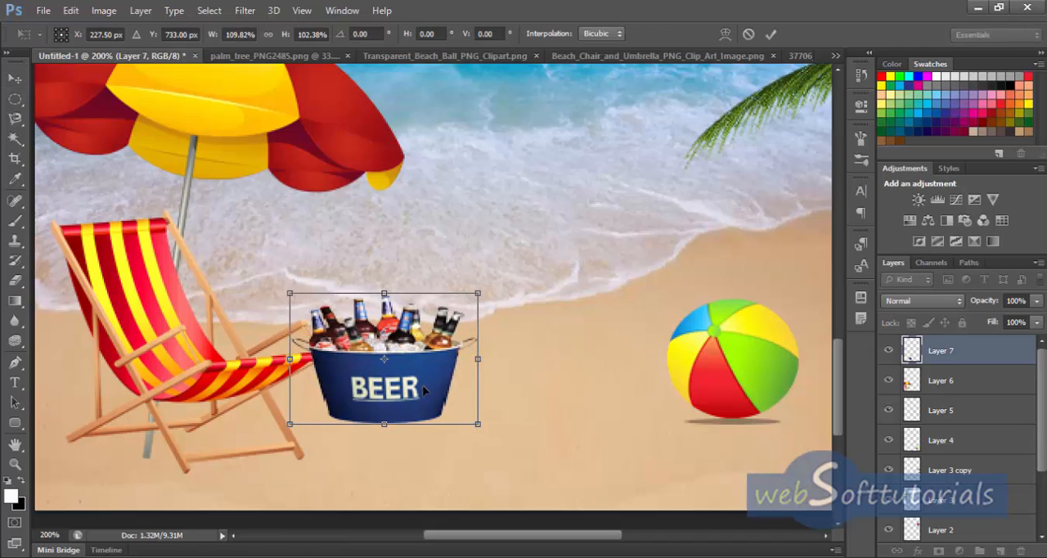
drag(424, 391, 439, 393)
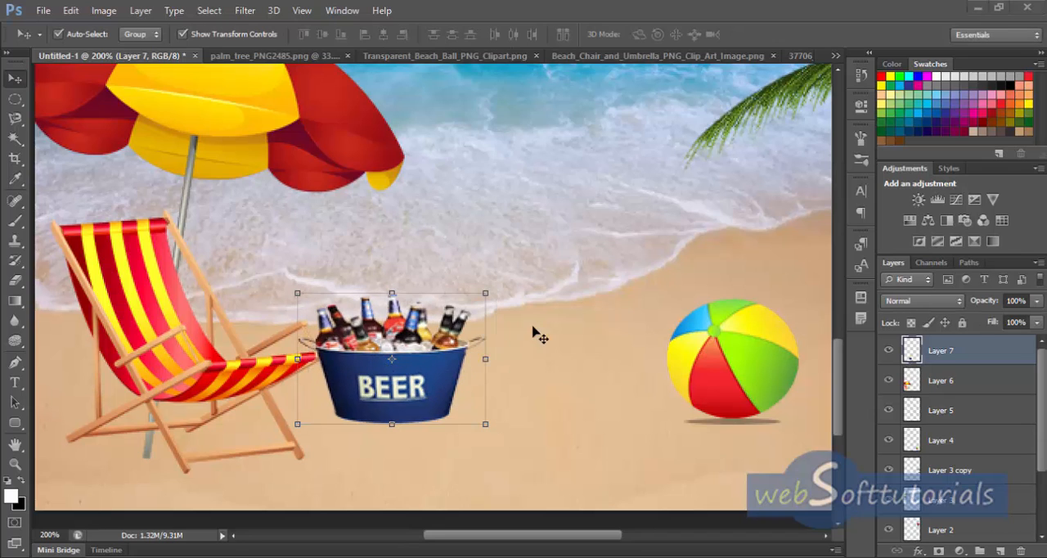
Step: Move the beer bucket layer below the beach chair layer and nudge the bucket slightly away from the chair
key(ctrl+minus)
key(ctrl+minus)
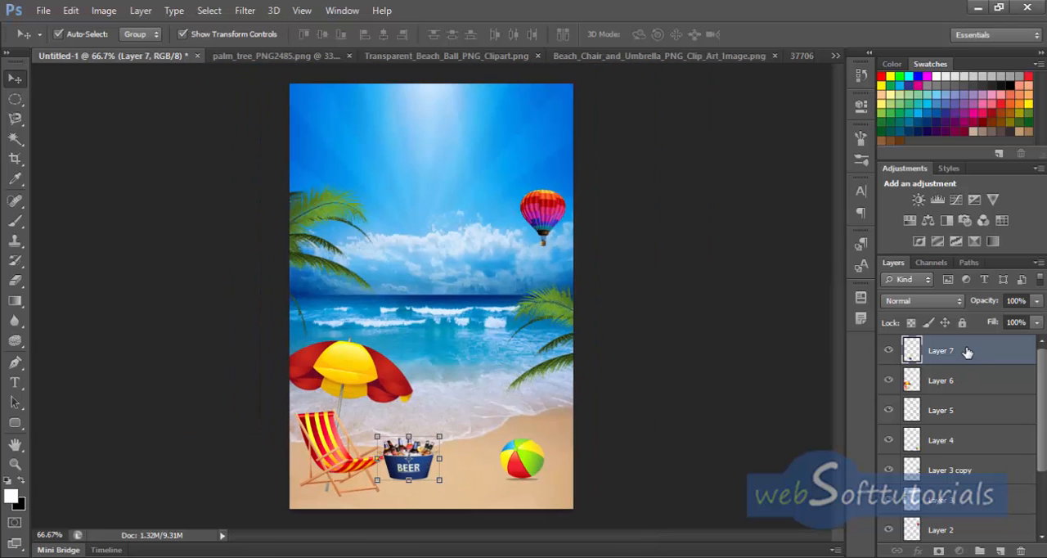
drag(966, 361, 967, 396)
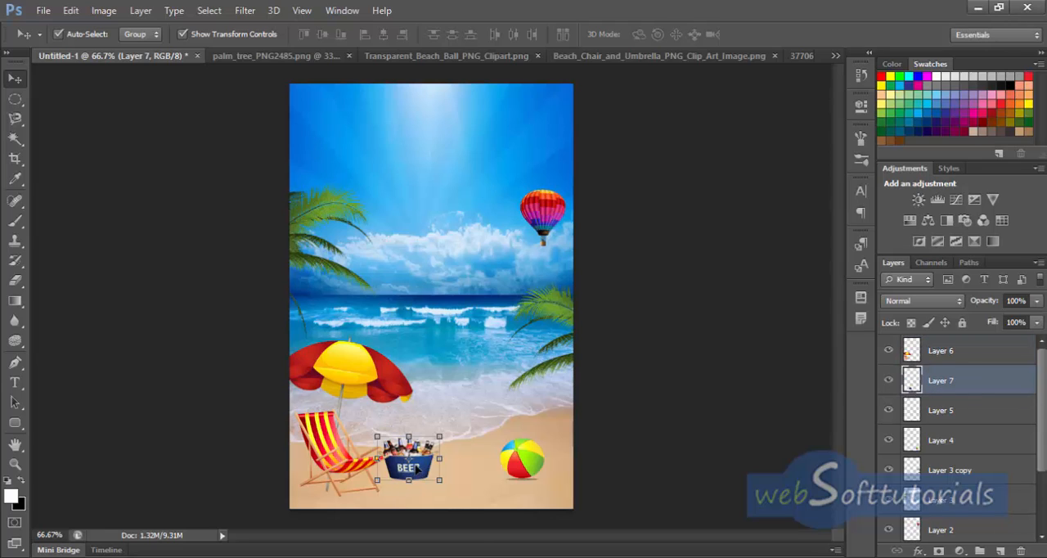
mouse_move(415, 468)
mouse_down()
mouse_move(428, 464)
mouse_move(414, 468)
mouse_up()
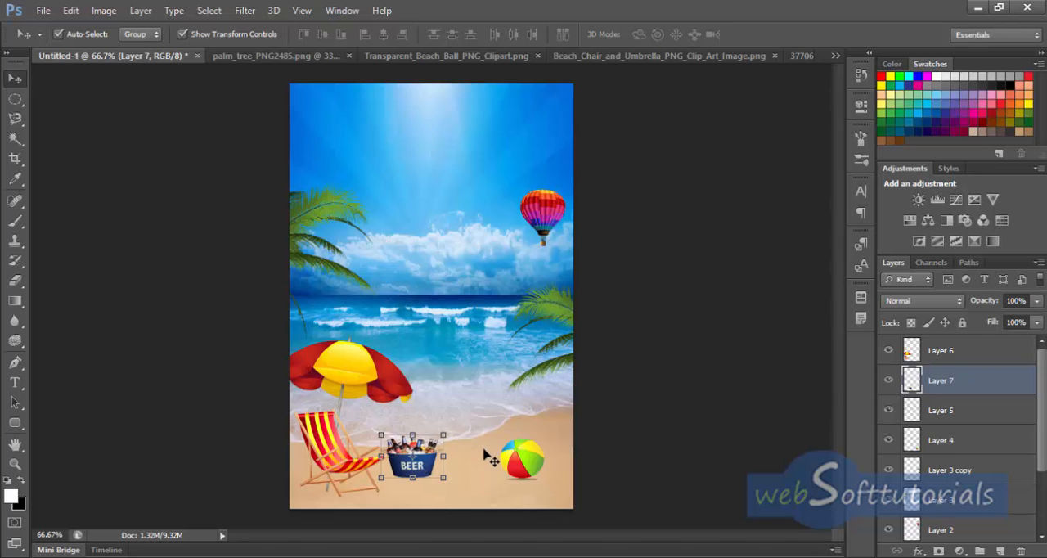
Step: Create a new layer above the beer bucket layer and paint a black shadow beneath the bucket with a 9 px brush
key(ctrl+plus)
key(ctrl+plus)
key(ctrl+plus)
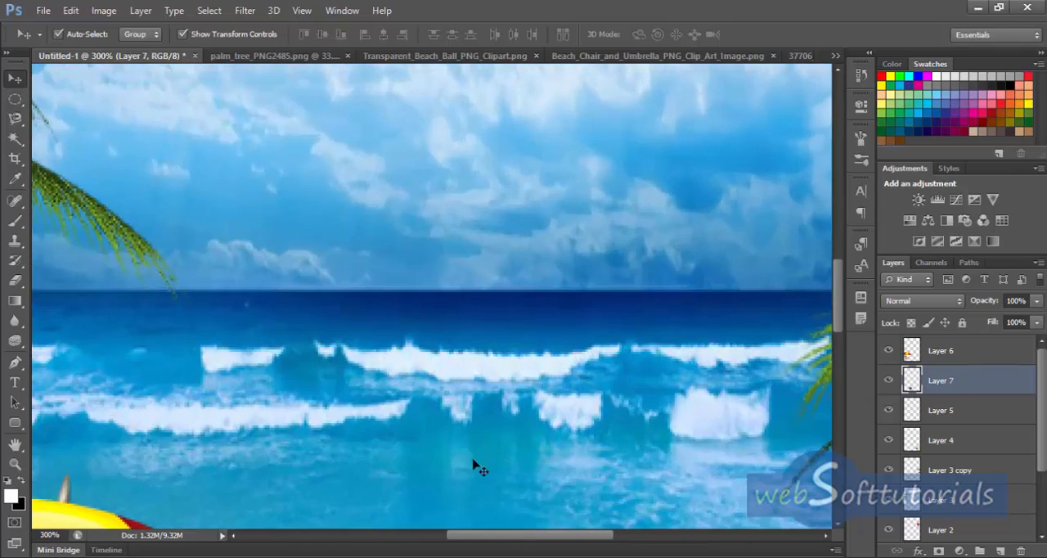
drag(446, 489, 398, 277)
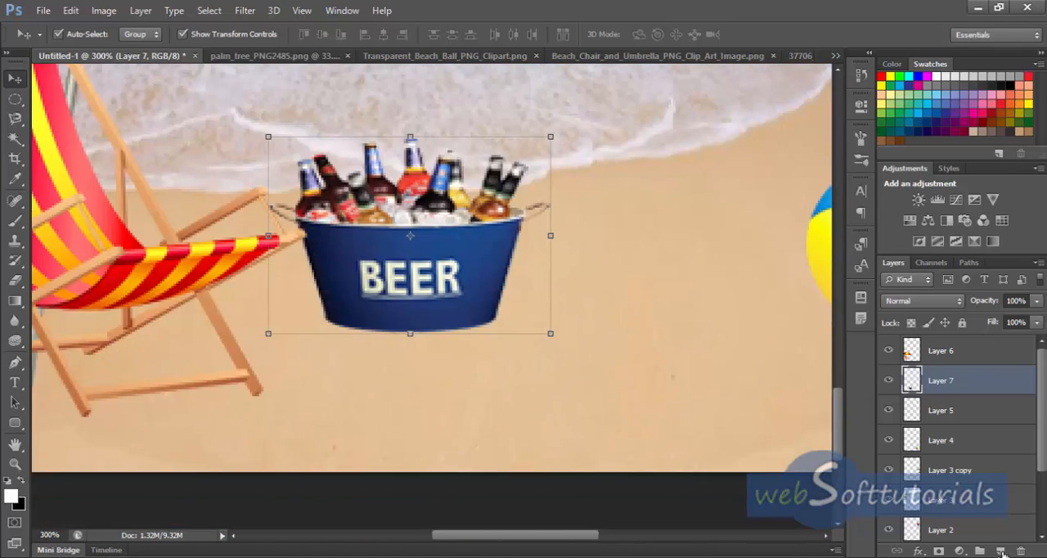
click(1001, 551)
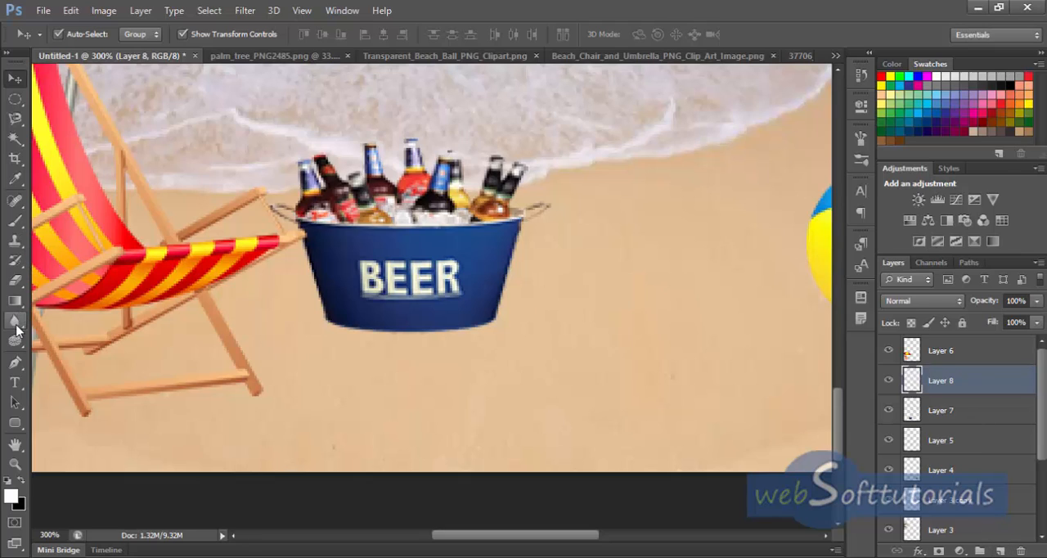
click(18, 223)
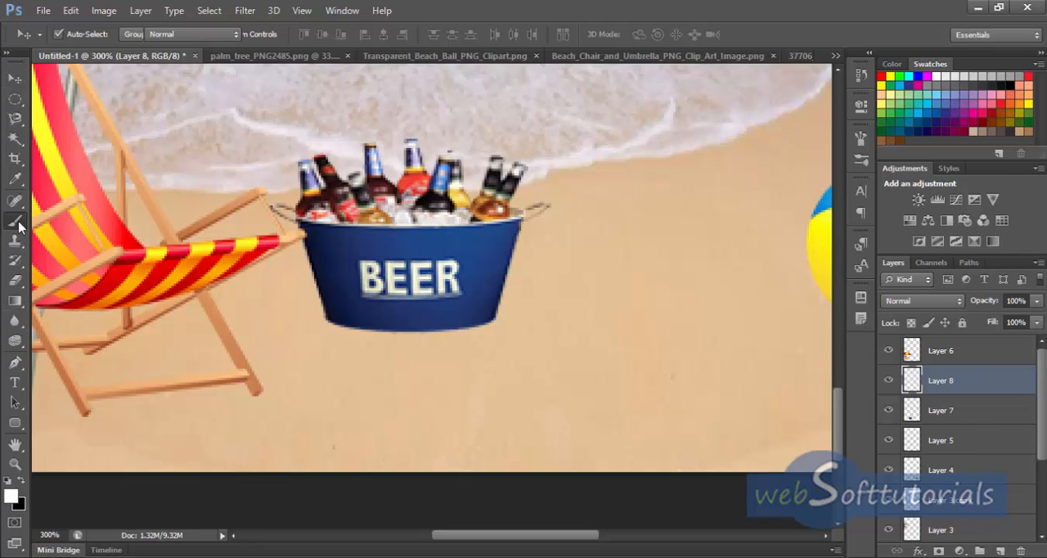
click(76, 217)
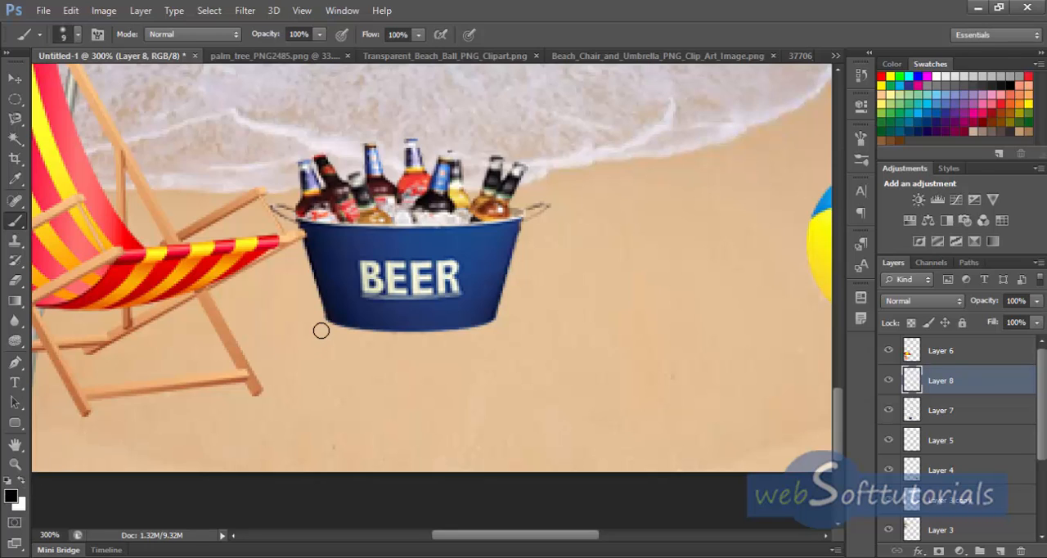
mouse_move(321, 331)
mouse_down()
mouse_move(467, 340)
mouse_move(497, 326)
mouse_move(484, 346)
mouse_move(450, 360)
mouse_move(385, 363)
mouse_move(336, 343)
mouse_move(414, 357)
mouse_move(443, 350)
mouse_move(383, 348)
mouse_up()
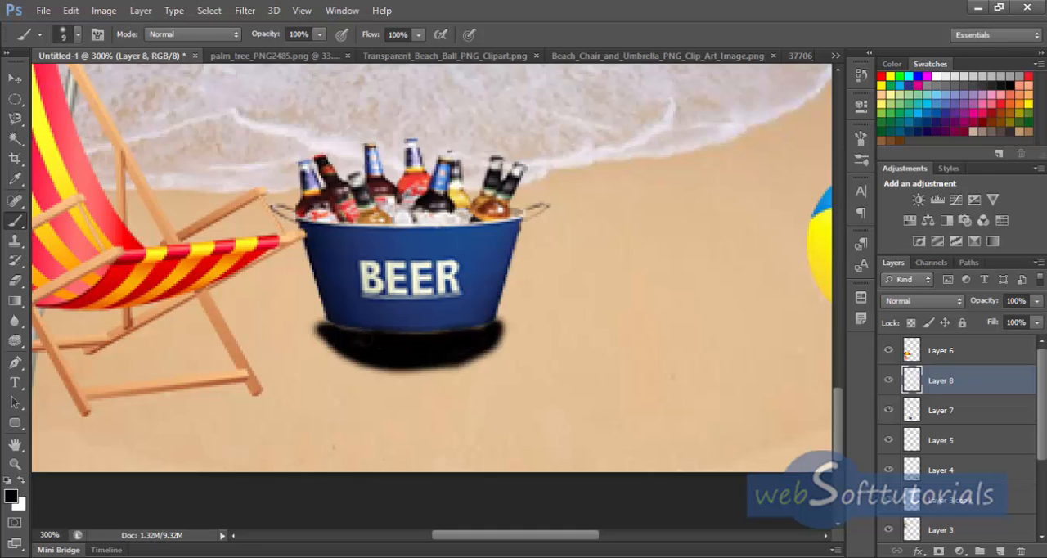
Step: Set the bucket shadow layer's opacity to 25% and trim the shadow's lower edge with a soft 60 px Eraser
key(v)
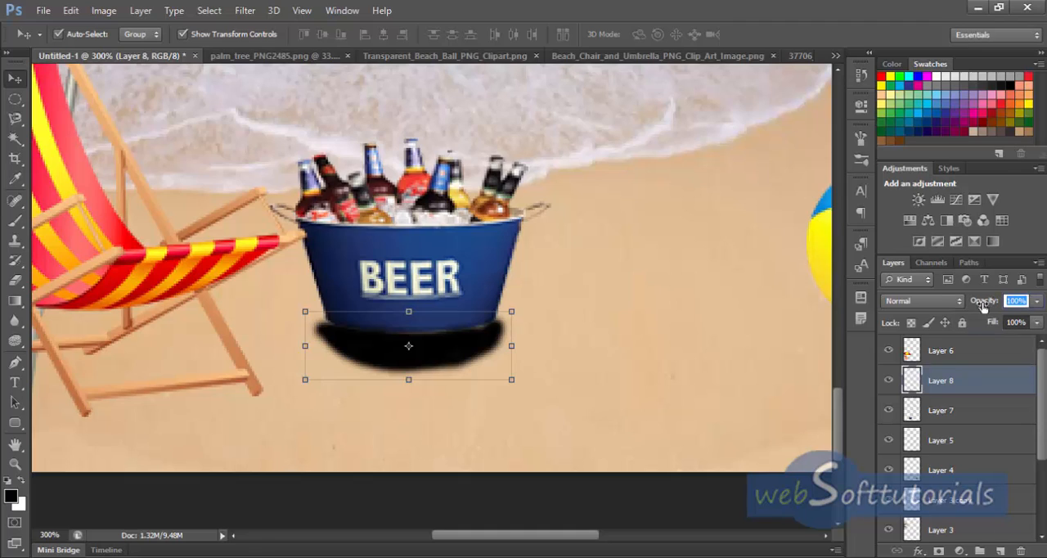
text(25)
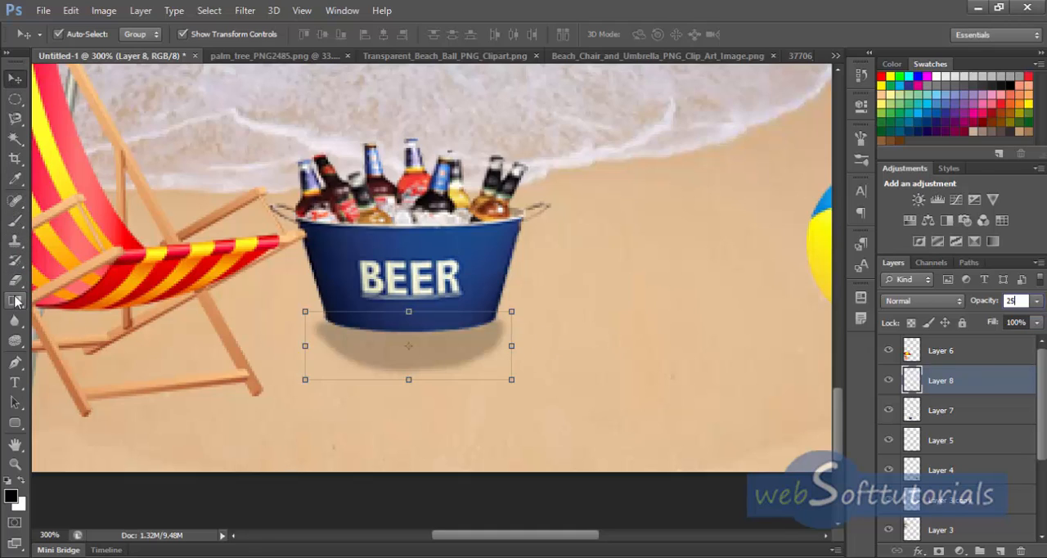
drag(15, 279, 80, 284)
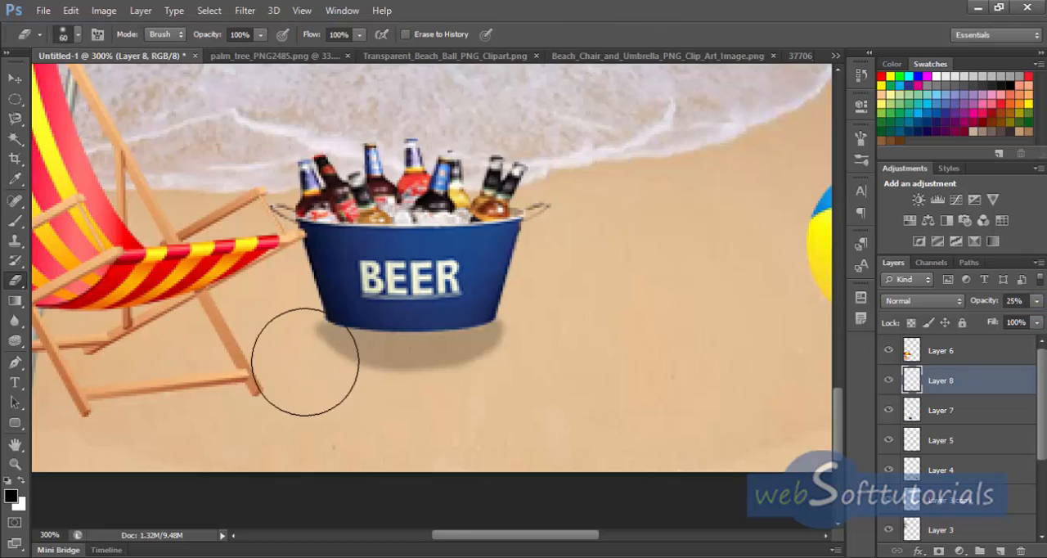
mouse_move(434, 409)
mouse_down()
mouse_move(484, 395)
mouse_move(453, 409)
mouse_move(358, 409)
mouse_up()
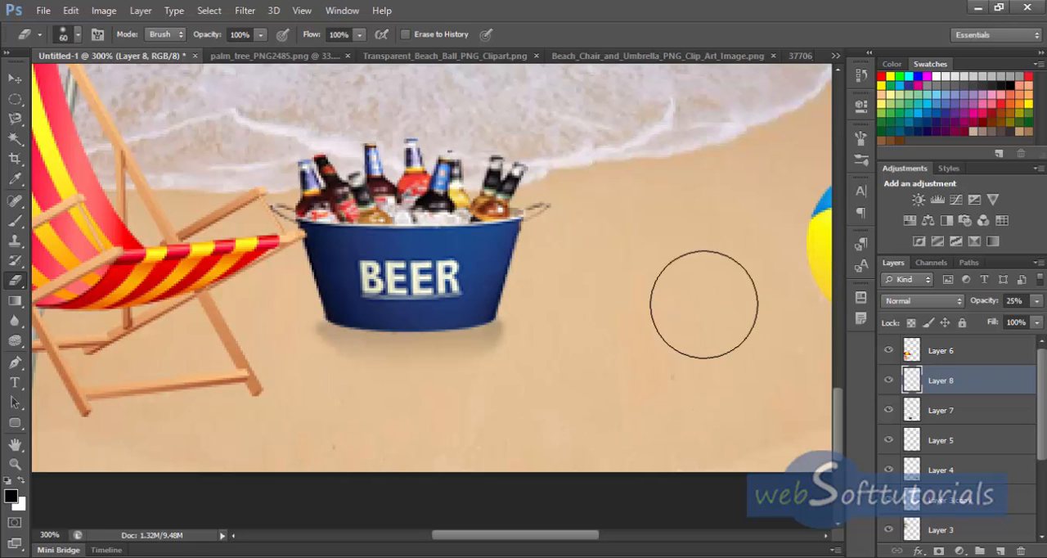
key(ctrl+0)
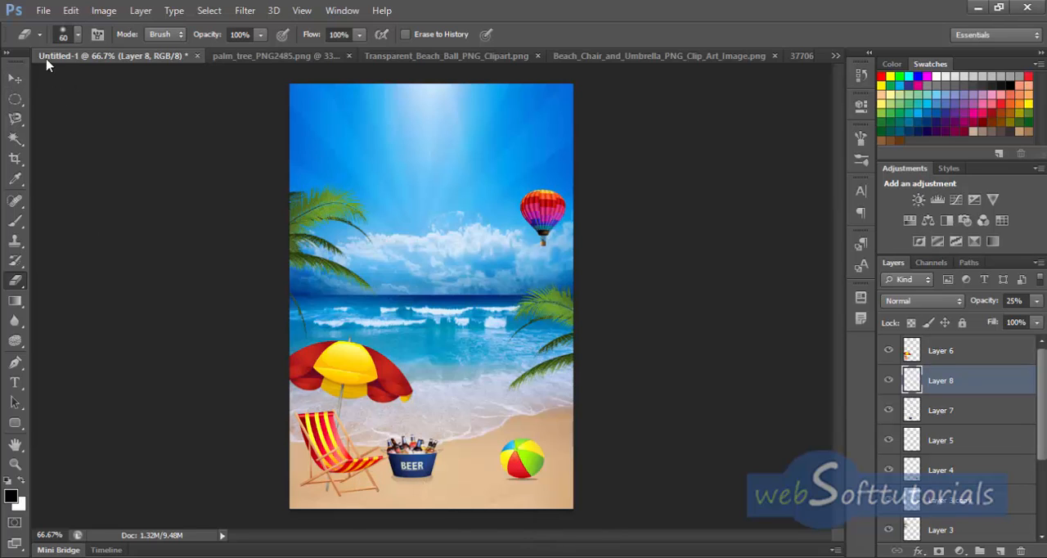
Step: Add a new topmost layer and enter the white title "SUMMER PARTY" in Verdana Bold 18 pt across the upper sky
key(v)
click(1000, 552)
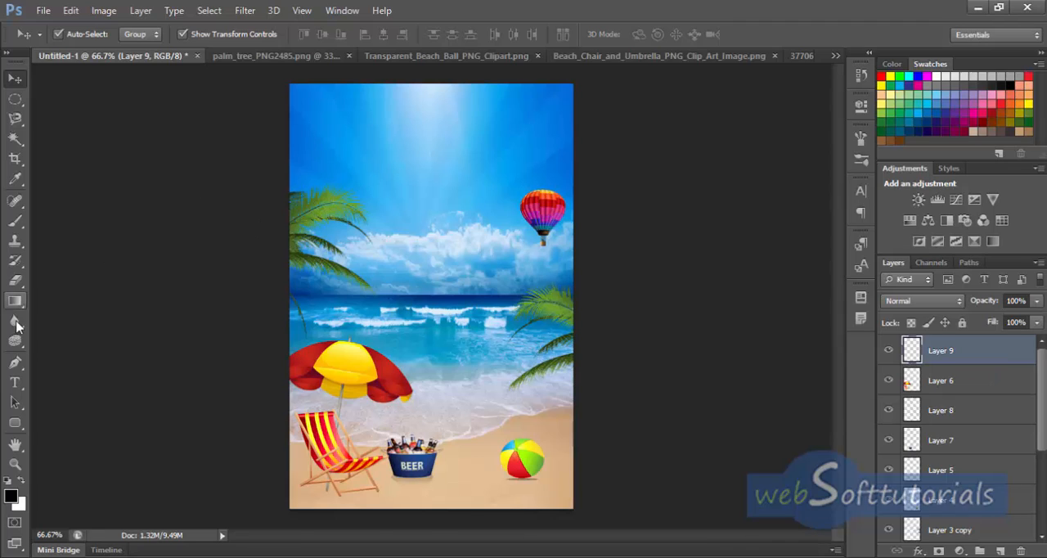
click(18, 383)
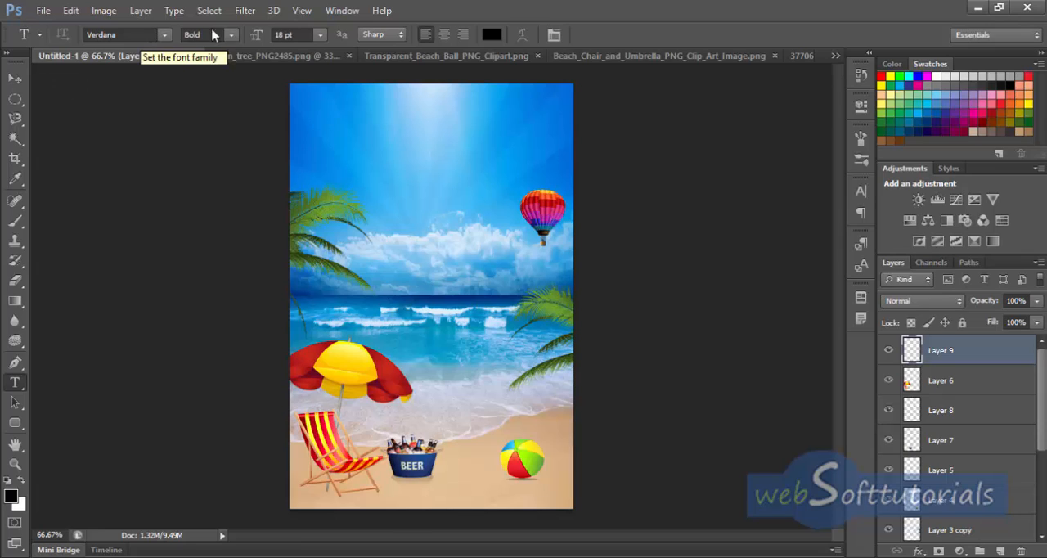
click(297, 130)
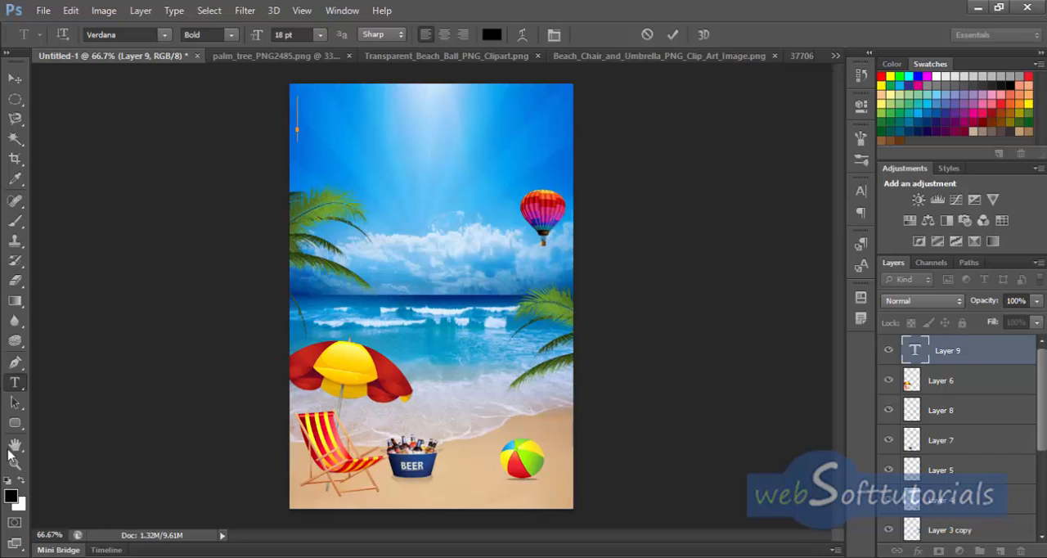
click(21, 482)
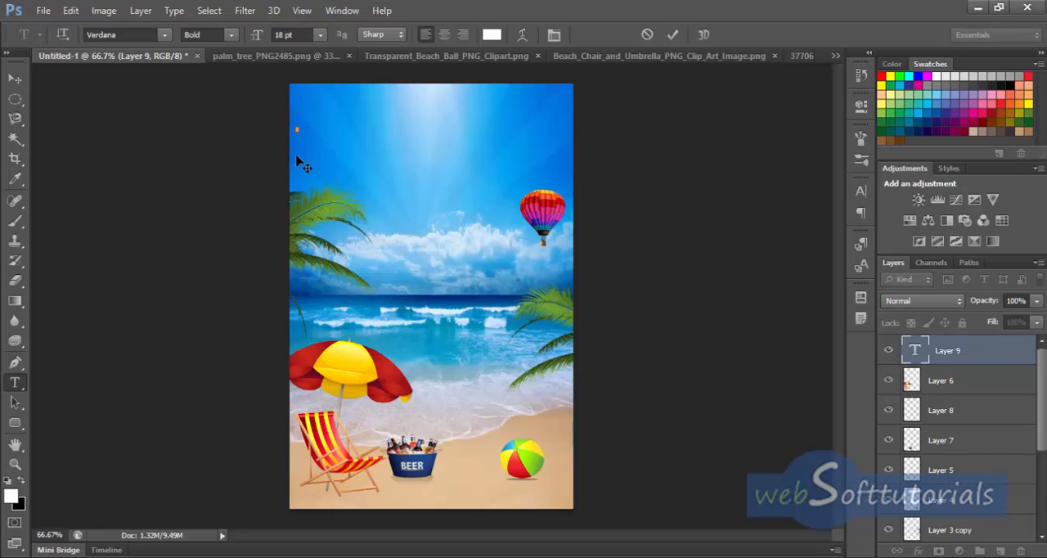
text(SUMMER)
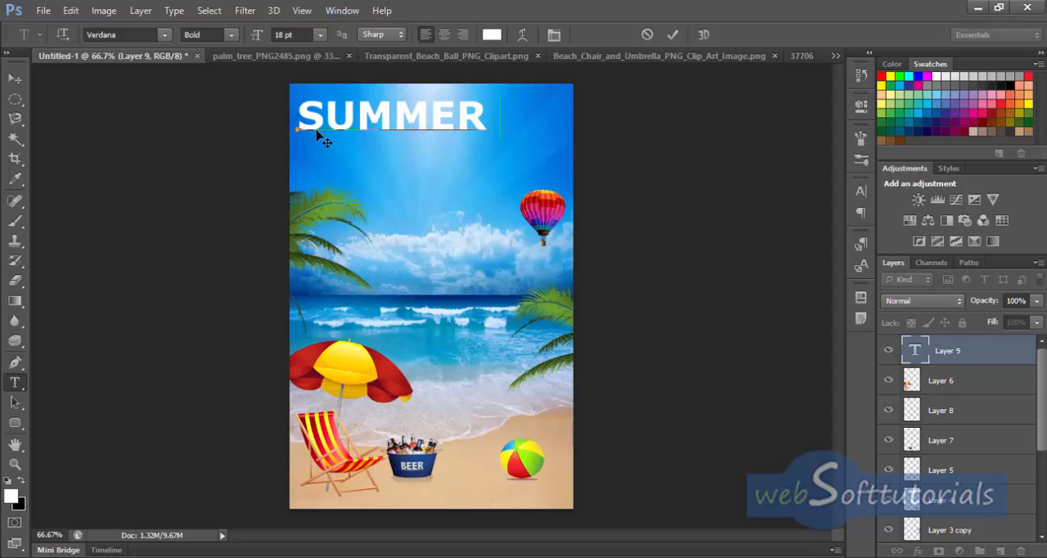
text( PAR)
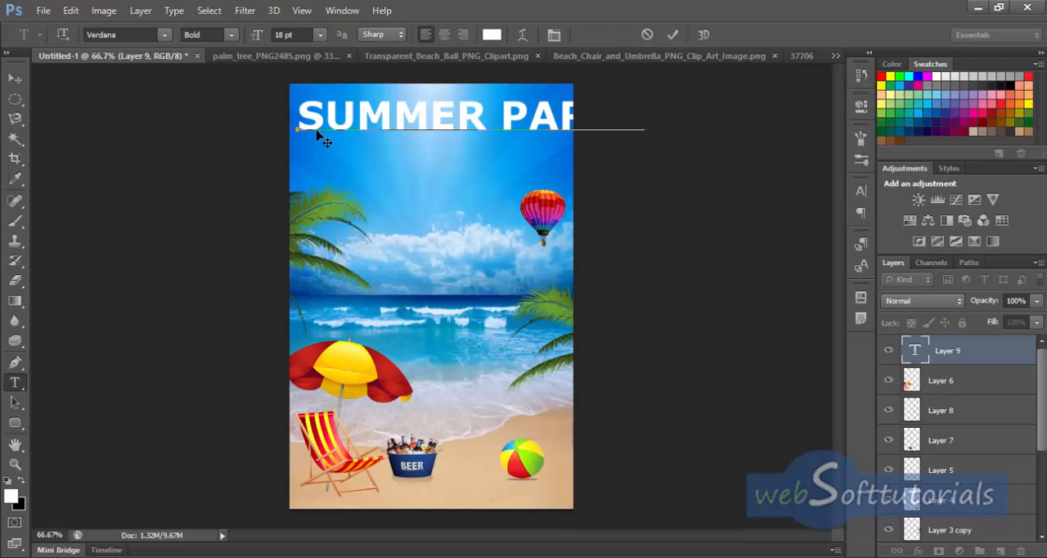
click(671, 37)
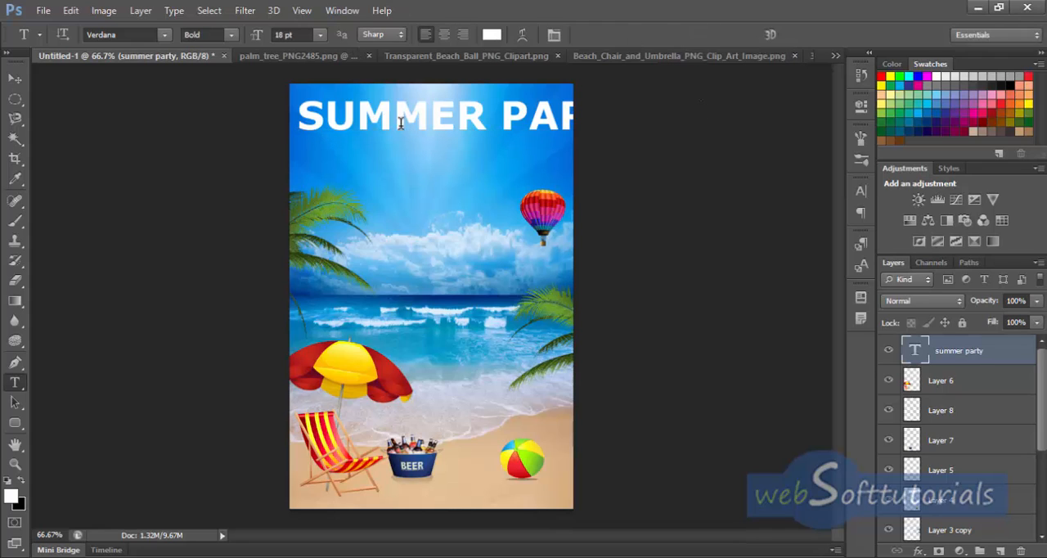
Step: Scale the title to about 77.16% width and 110.85% height, center it across the page, and apply the transformation
click(12, 80)
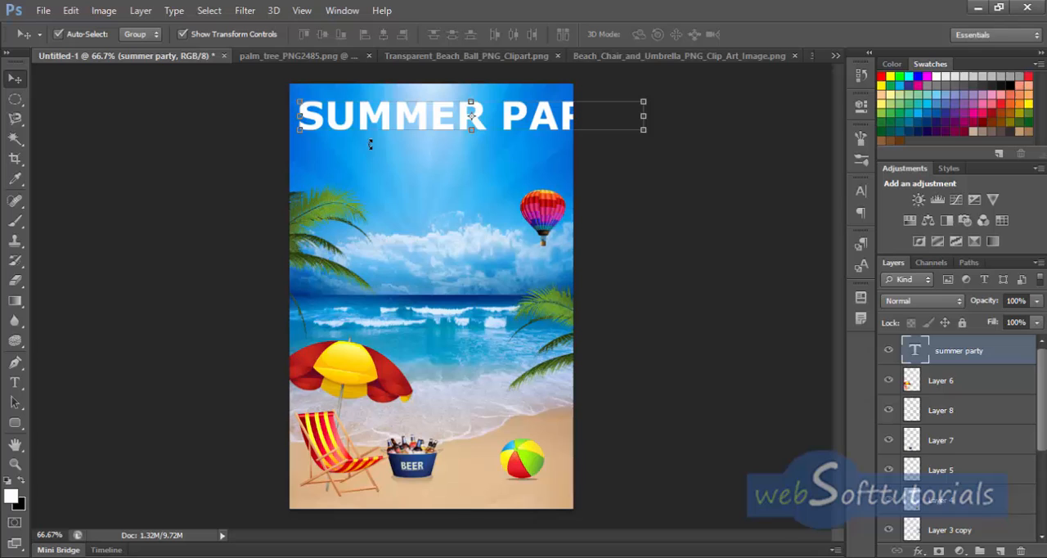
click(645, 131)
drag(642, 129, 501, 155)
drag(437, 131, 477, 134)
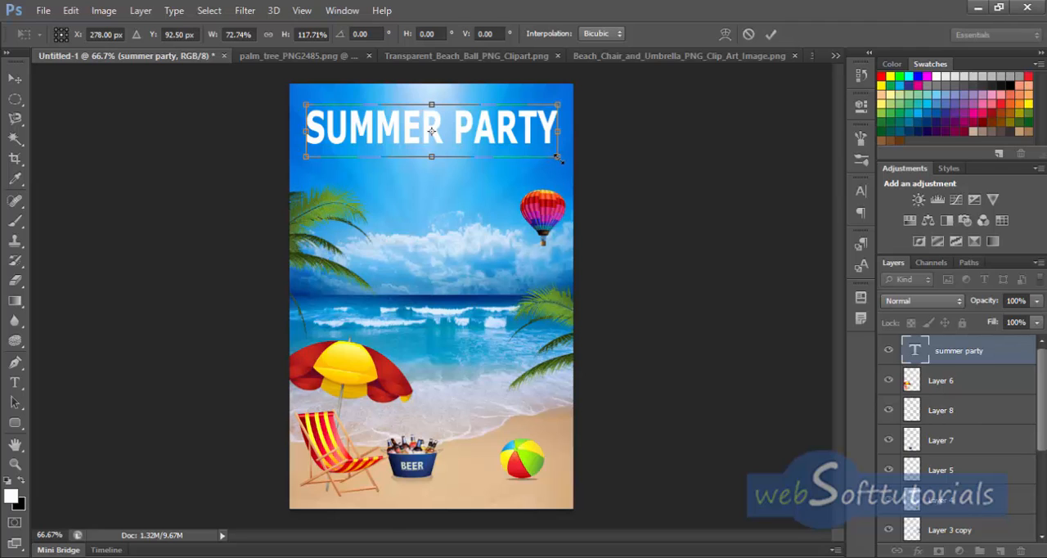
drag(558, 158, 573, 154)
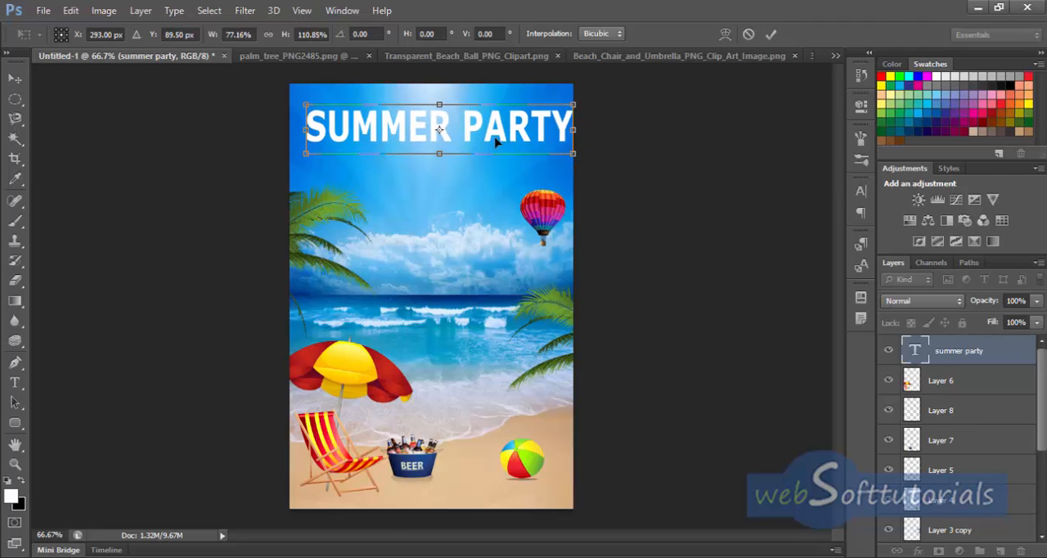
mouse_move(496, 141)
mouse_down()
mouse_move(481, 140)
mouse_move(501, 141)
mouse_up()
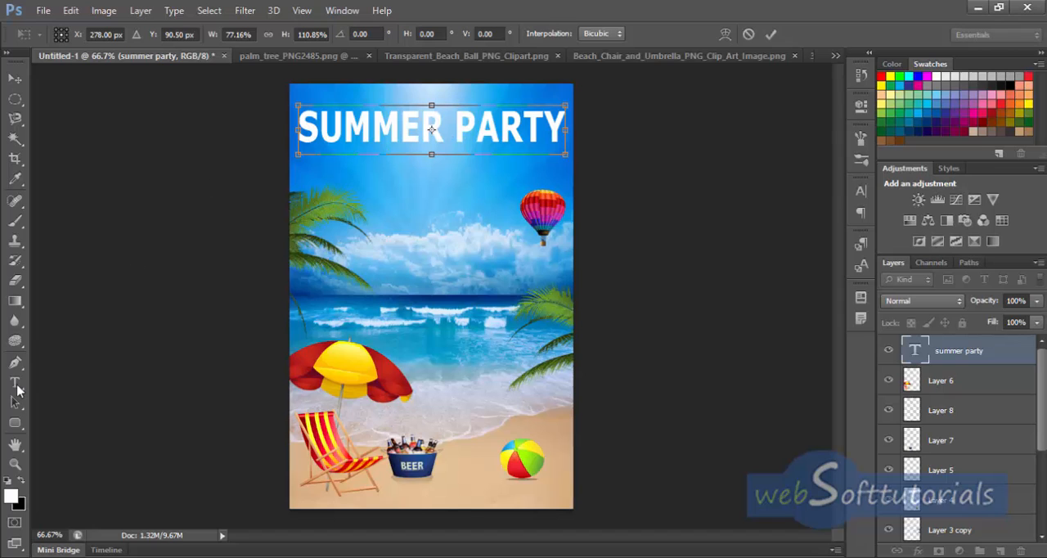
click(15, 385)
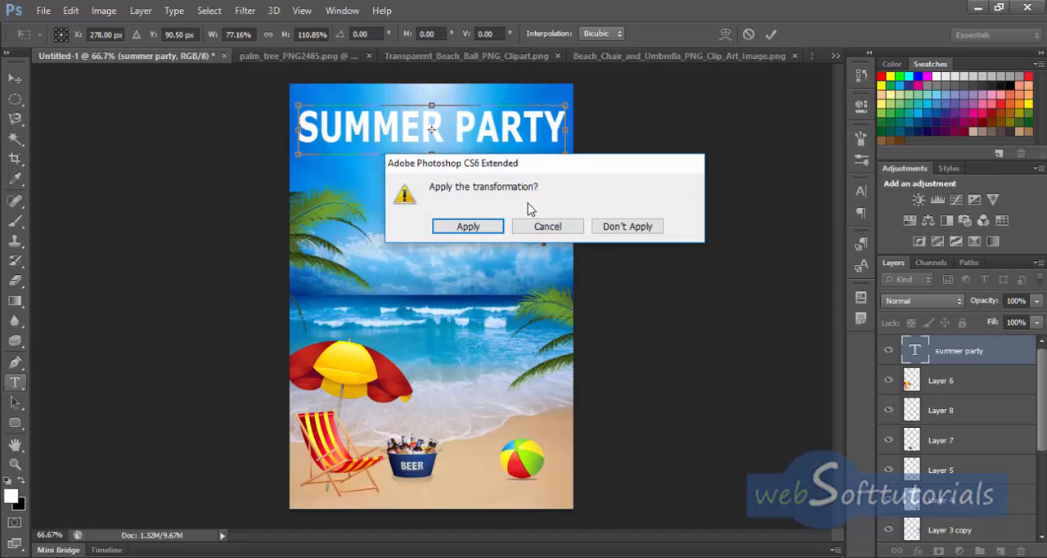
click(471, 226)
Step: Warp the "SUMMER PARTY" title with the horizontal Arc style at +16% bend and commit the text
click(481, 123)
key(ctrl+a)
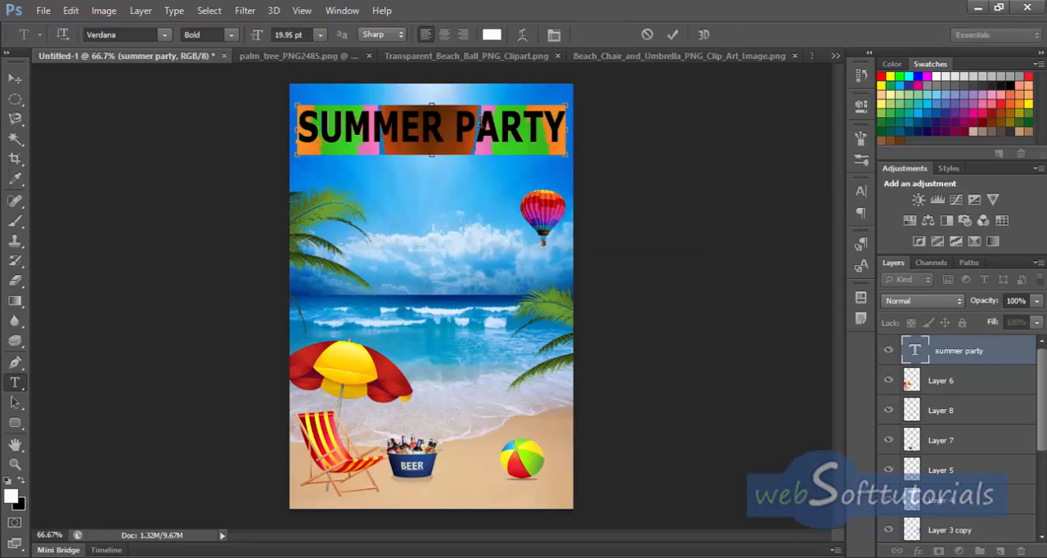
click(522, 35)
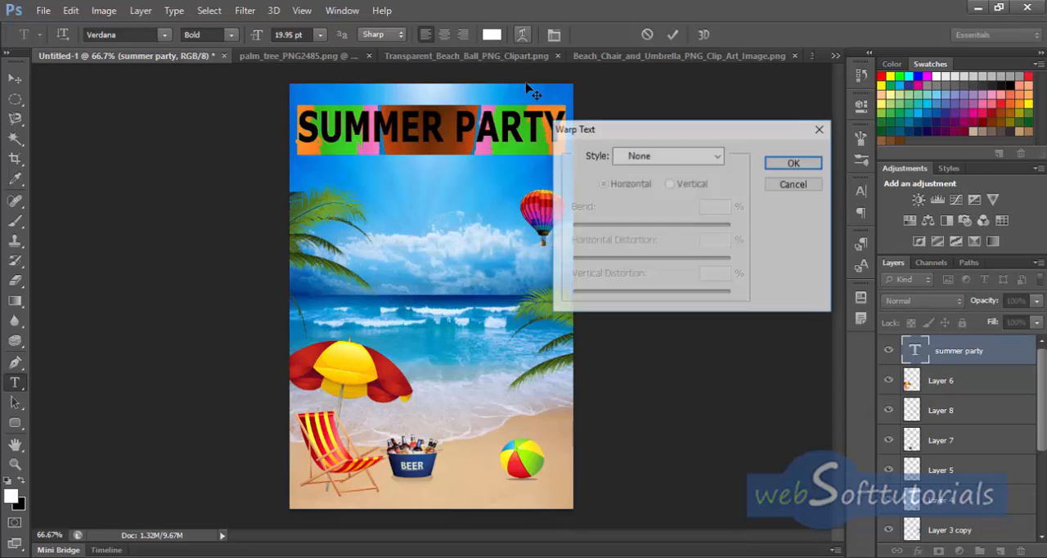
click(665, 155)
click(659, 203)
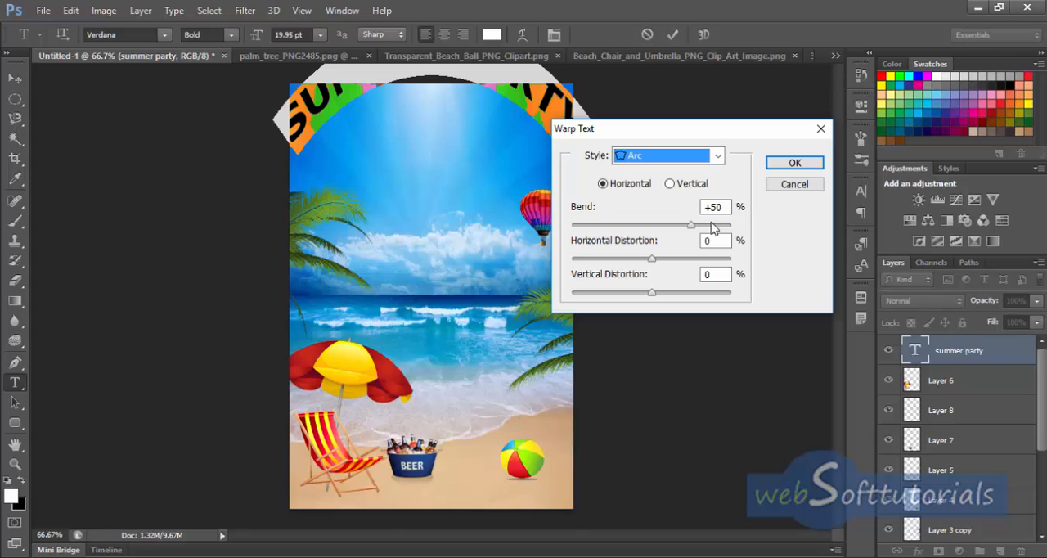
click(723, 207)
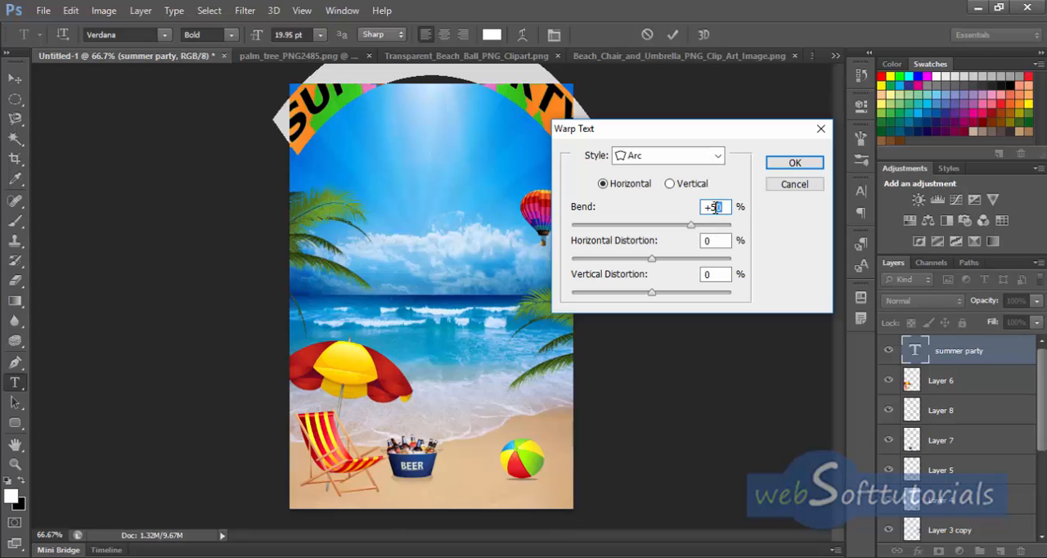
text(+16)
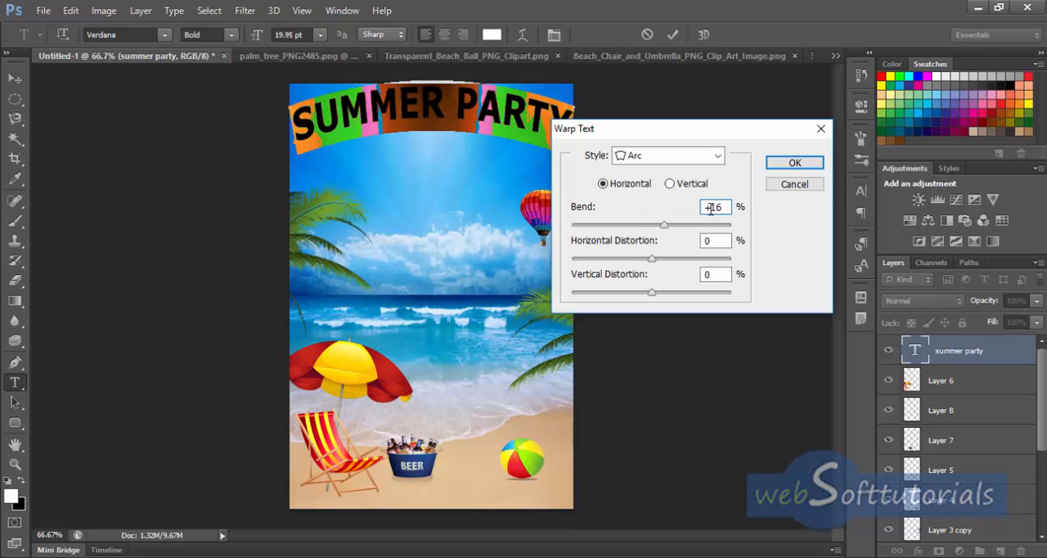
click(794, 163)
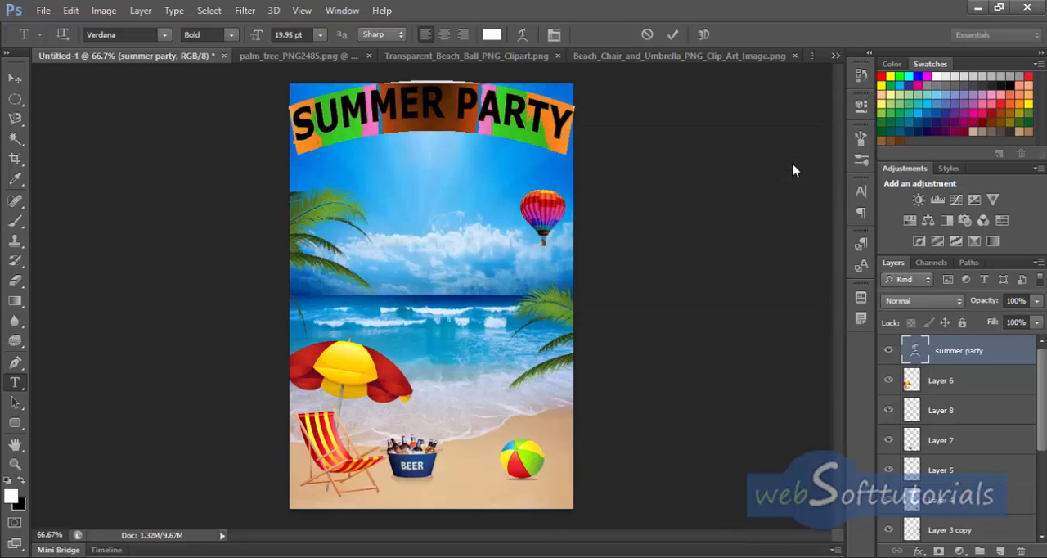
click(15, 79)
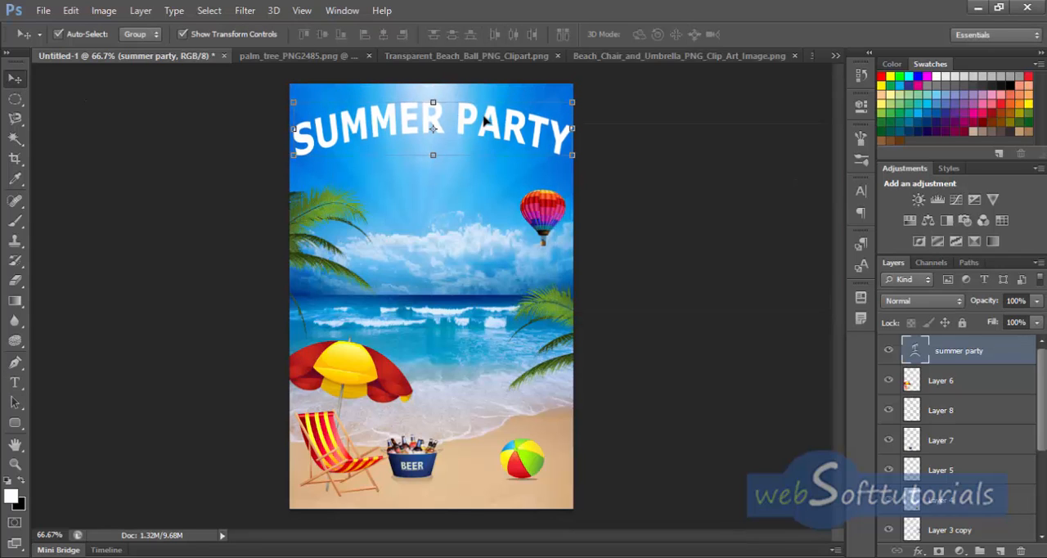
Step: Give the title layer a Bevel & Emboss effect and a drop shadow with 2 px distance and a 143° angle
double_click(1018, 361)
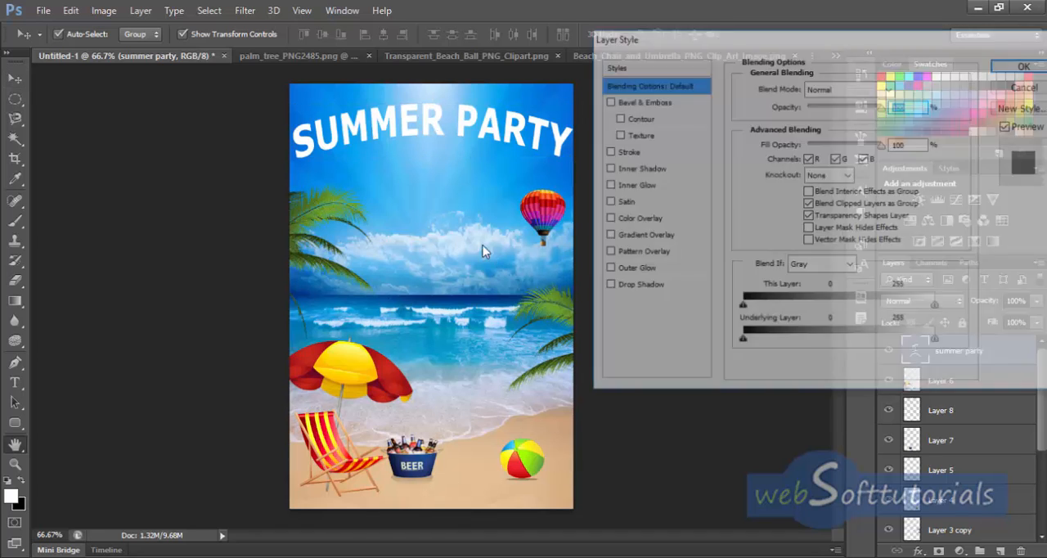
click(607, 102)
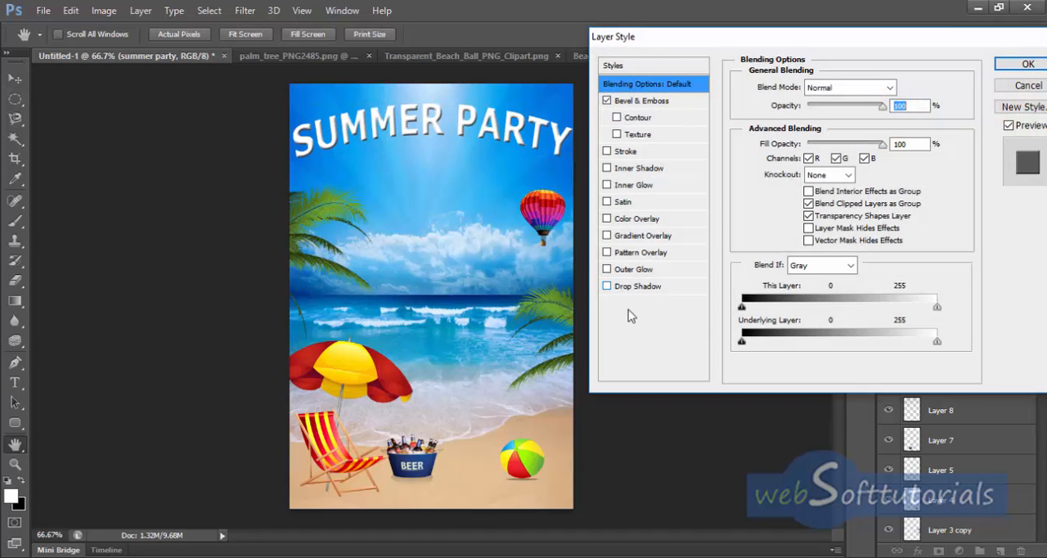
click(607, 286)
click(680, 290)
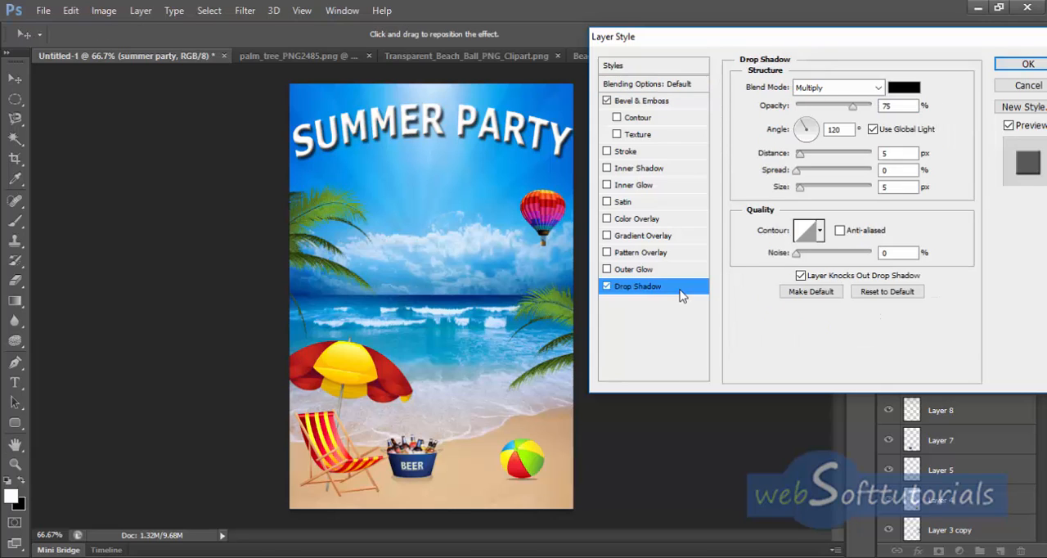
double_click(892, 153)
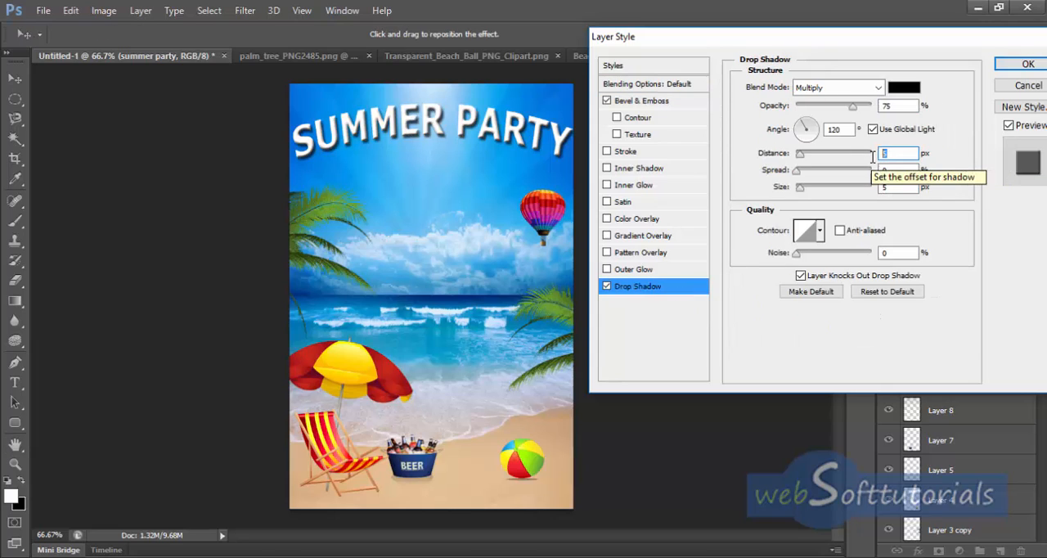
text(2)
click(848, 128)
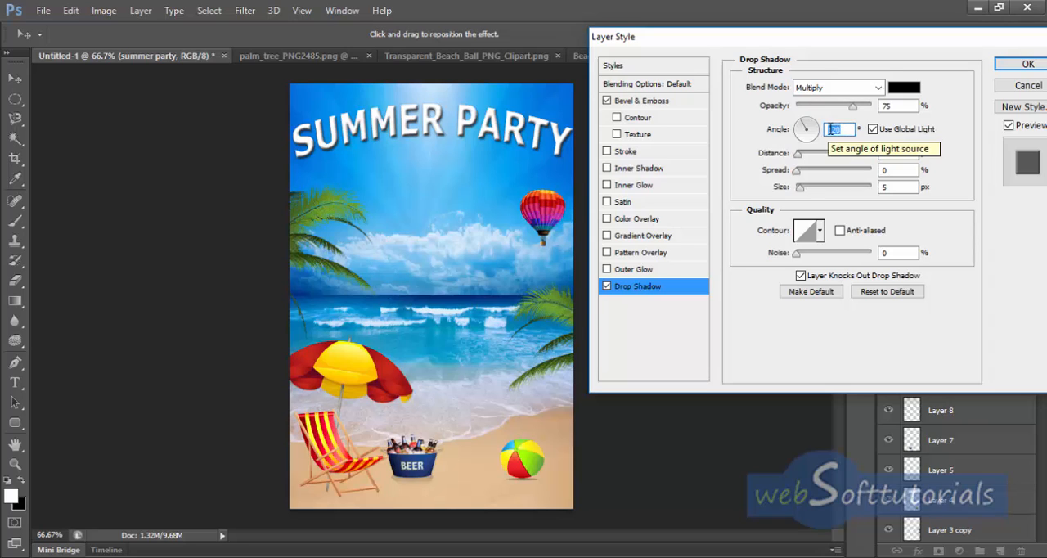
text(143)
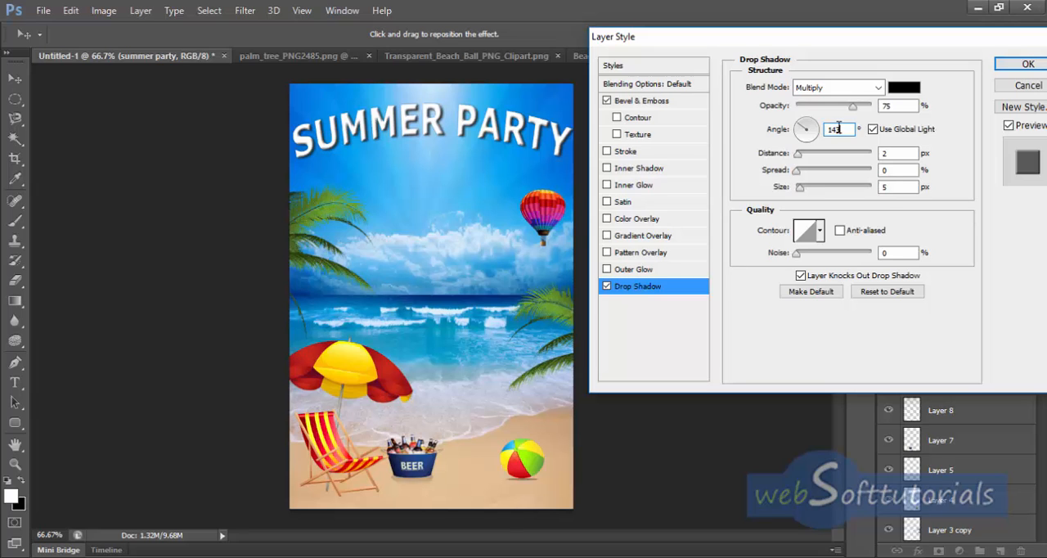
click(1028, 66)
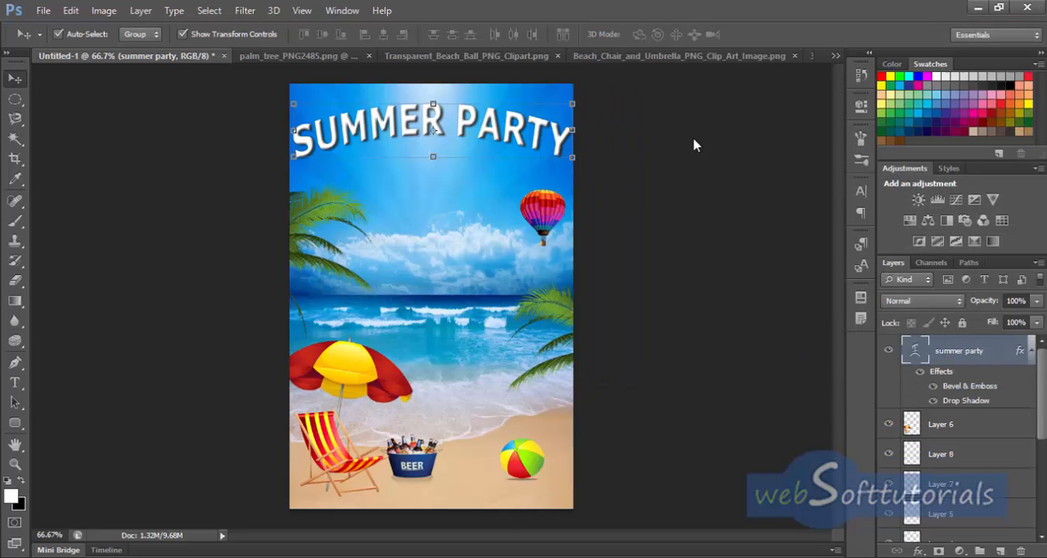
Step: Close the palm tree, beach ball, beach chair and 37706_large.jpg source images, keeping only the brochure open
click(306, 54)
click(384, 56)
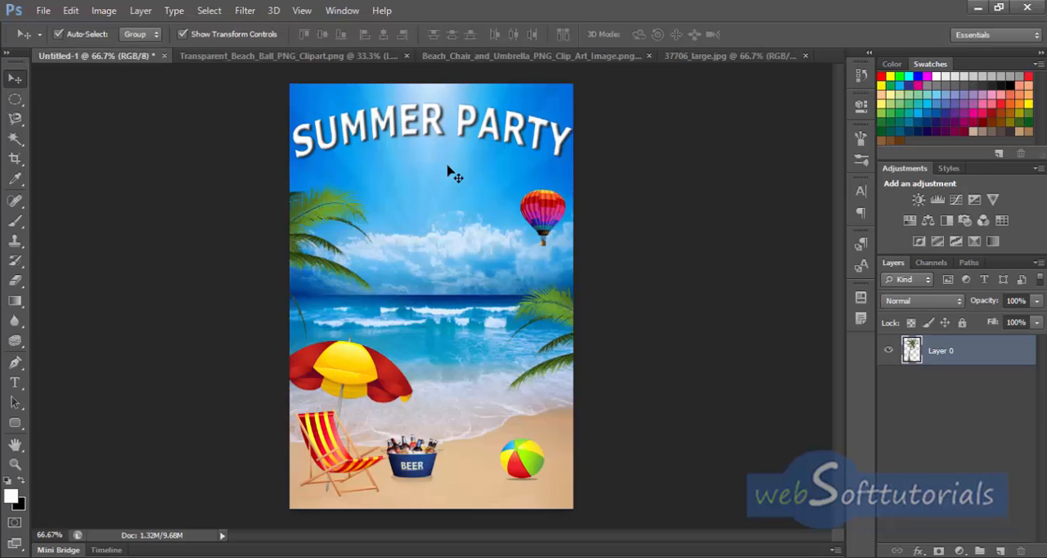
click(410, 56)
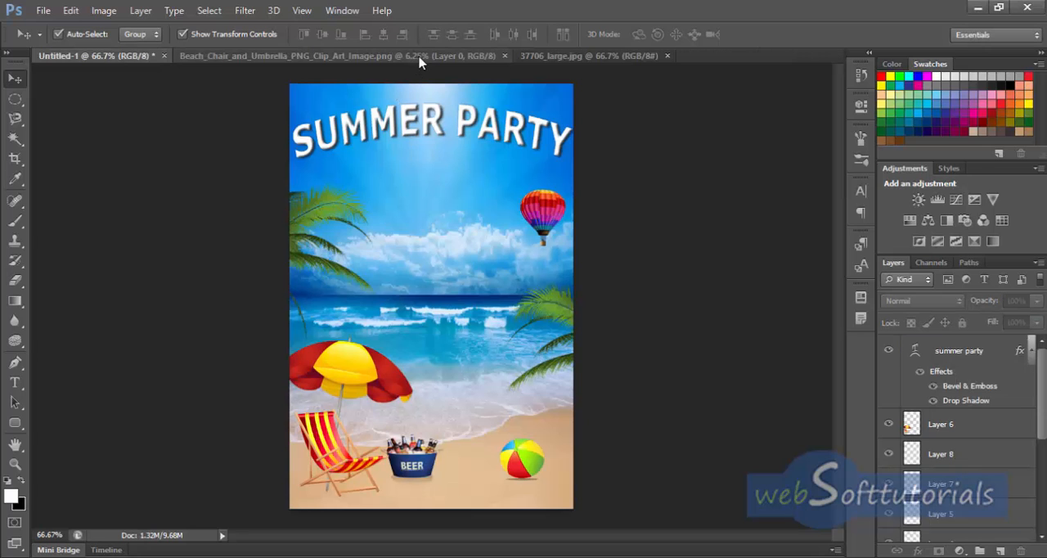
click(504, 56)
click(327, 55)
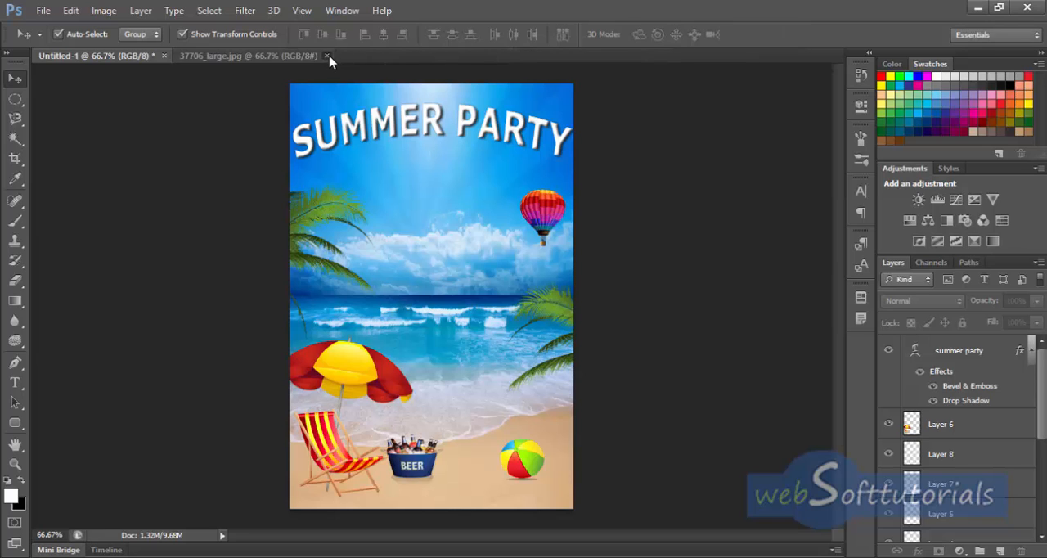
Step: Add a white 12 pt Verdana Bold text line beneath the title reading "BEER PARTY WITH" followed by the two hosts' first names joined by "&"
key(t)
click(640, 352)
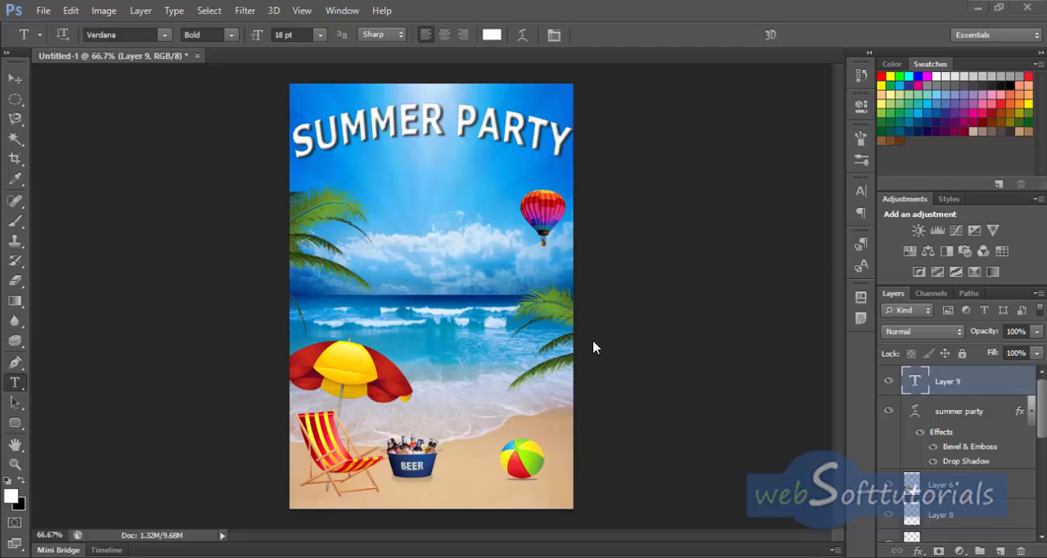
click(320, 36)
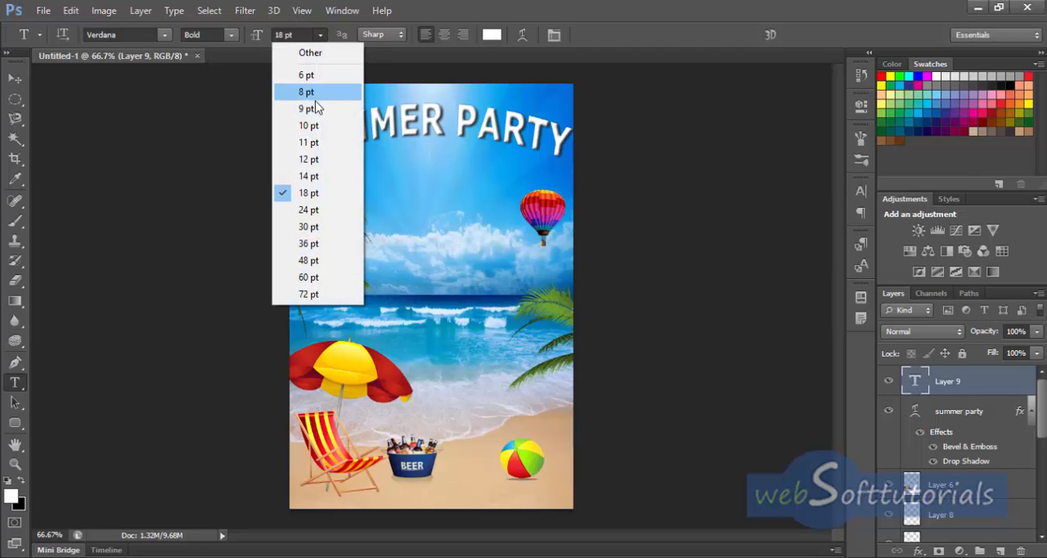
click(309, 159)
click(353, 186)
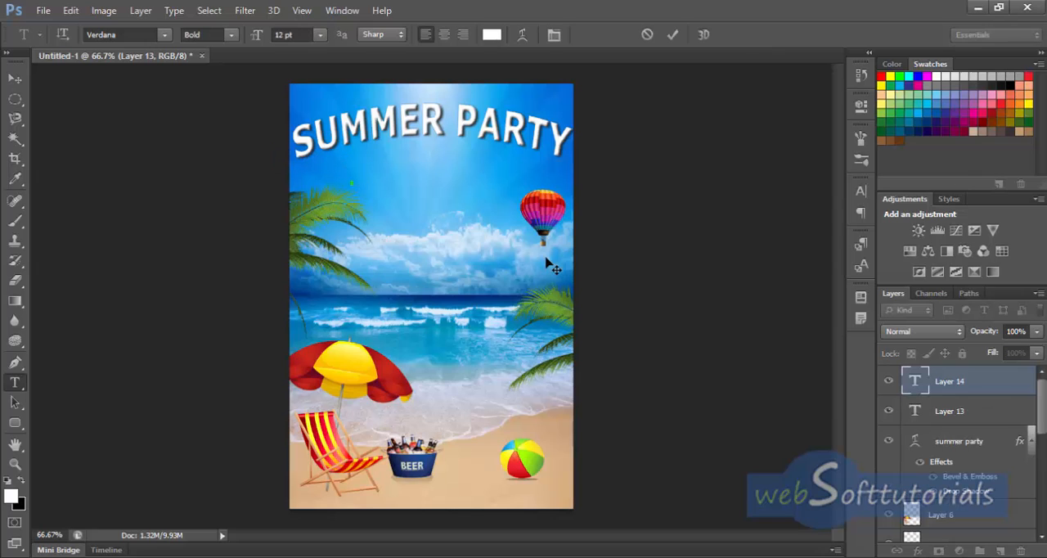
text(BE)
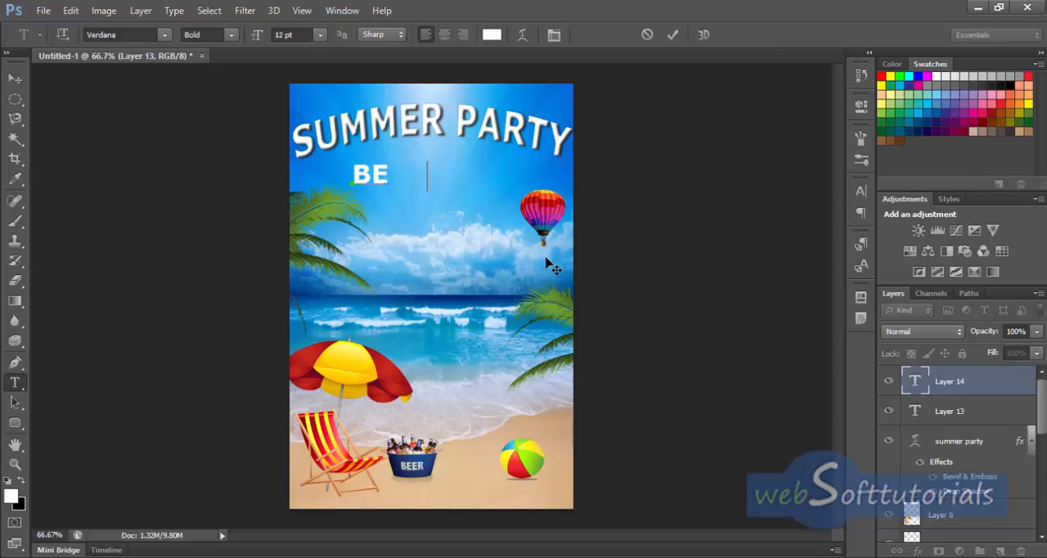
text(ER PARTY W)
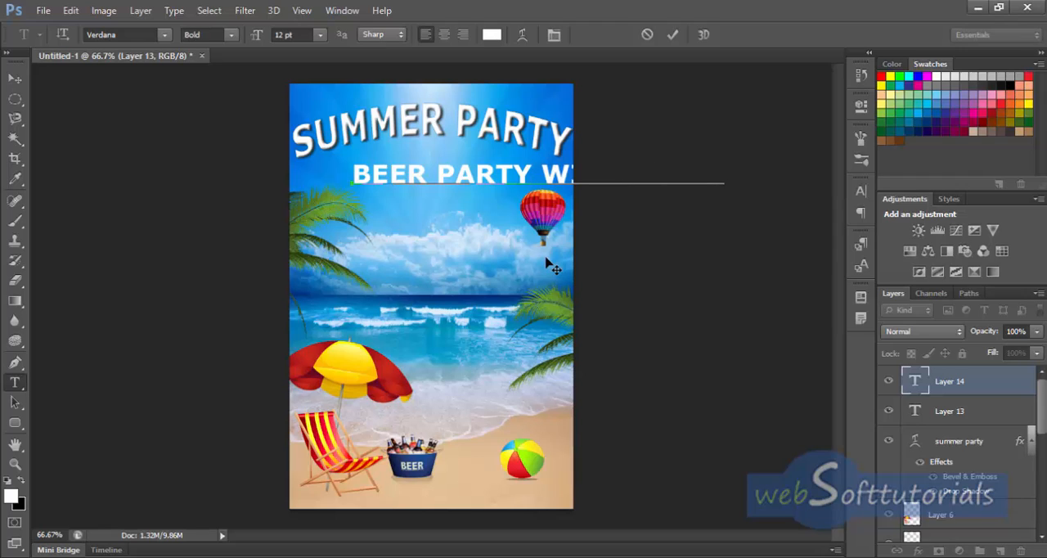
text(ITHND)
click(672, 34)
Step: Scale the beer party line to about 46.10% width and 116.56% height, then position it across the sky just below the balloon
click(15, 79)
drag(401, 174, 377, 182)
drag(497, 202, 565, 253)
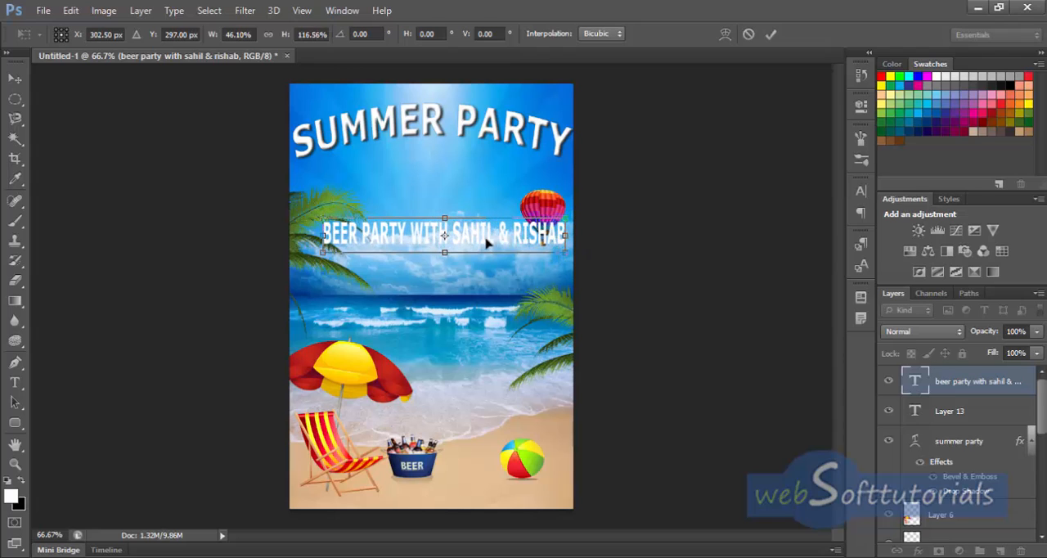
click(771, 33)
click(15, 80)
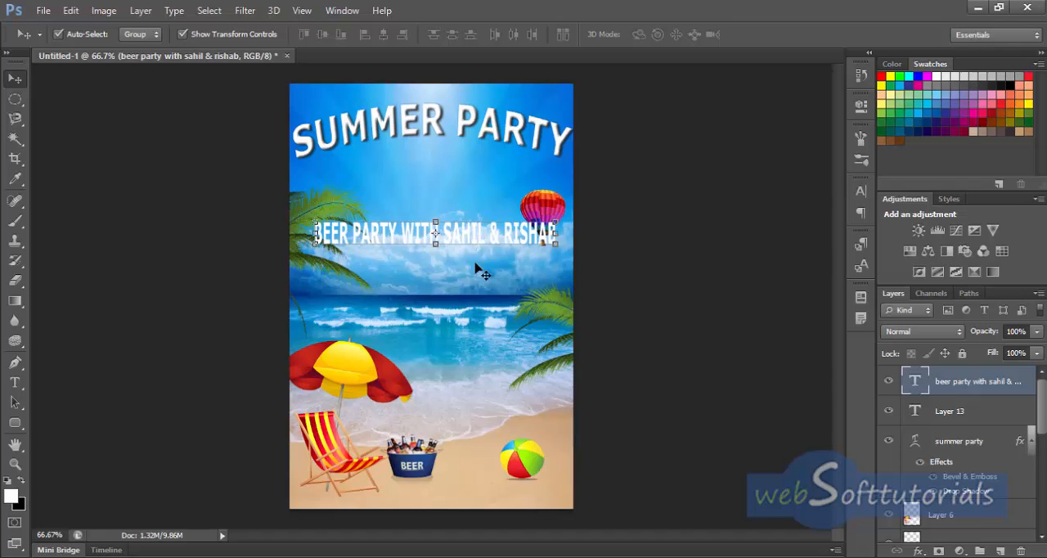
key(Down)
key(Down)
key(Down)
key(Down)
key(Down)
key(Down)
key(Down)
key(Down)
key(Down)
key(Down)
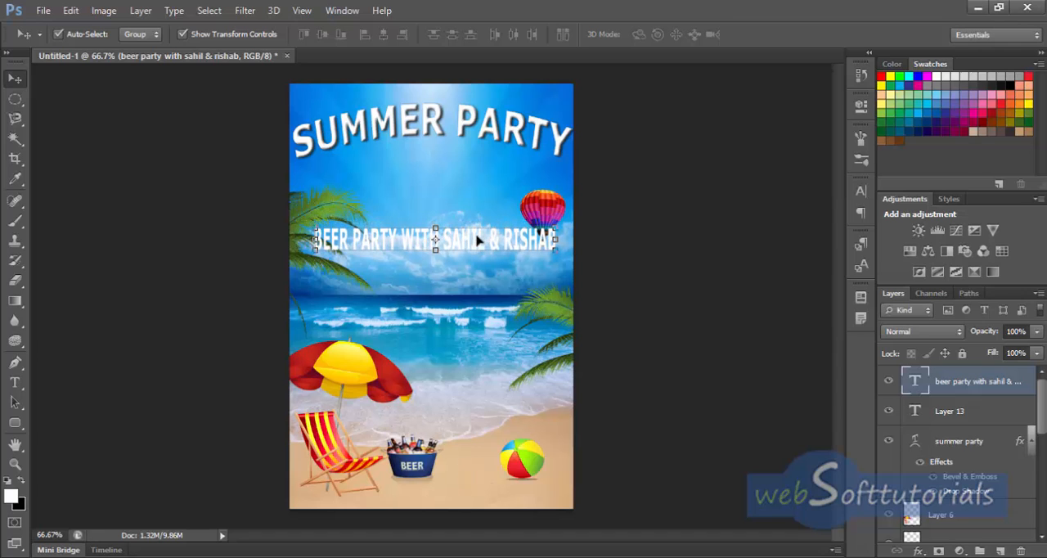
Step: Add a drop shadow to the beer party text layer
double_click(1031, 395)
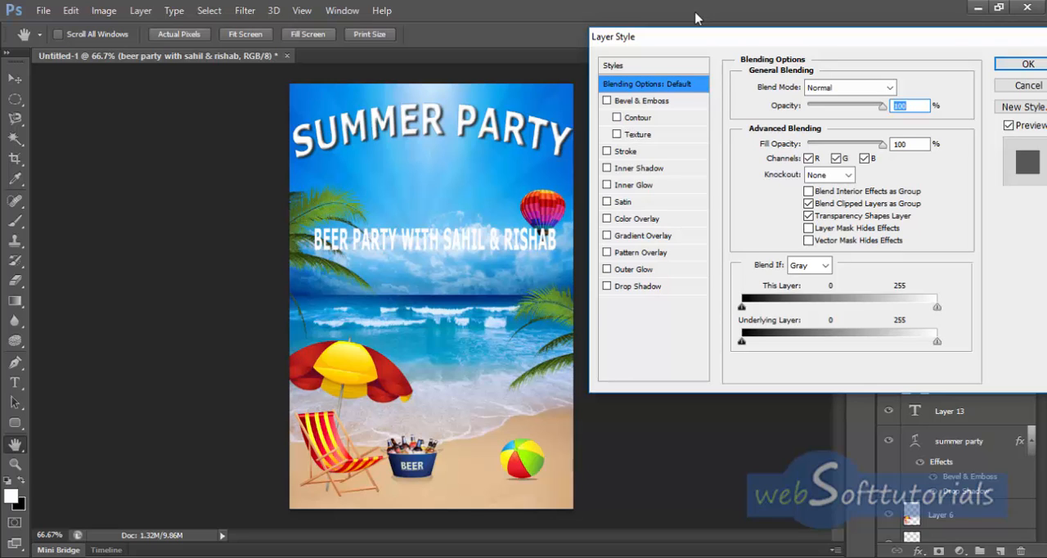
click(607, 288)
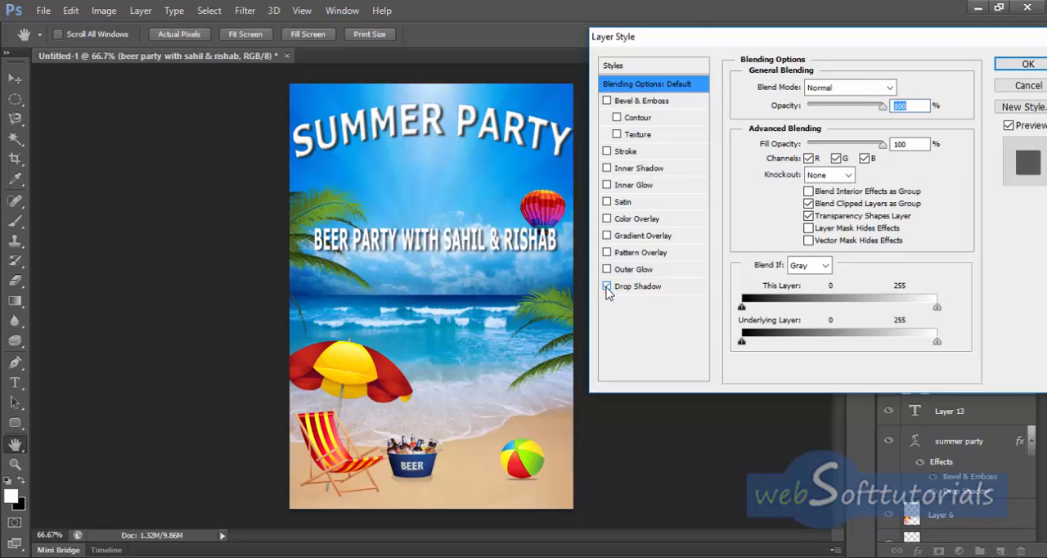
click(655, 286)
click(1028, 65)
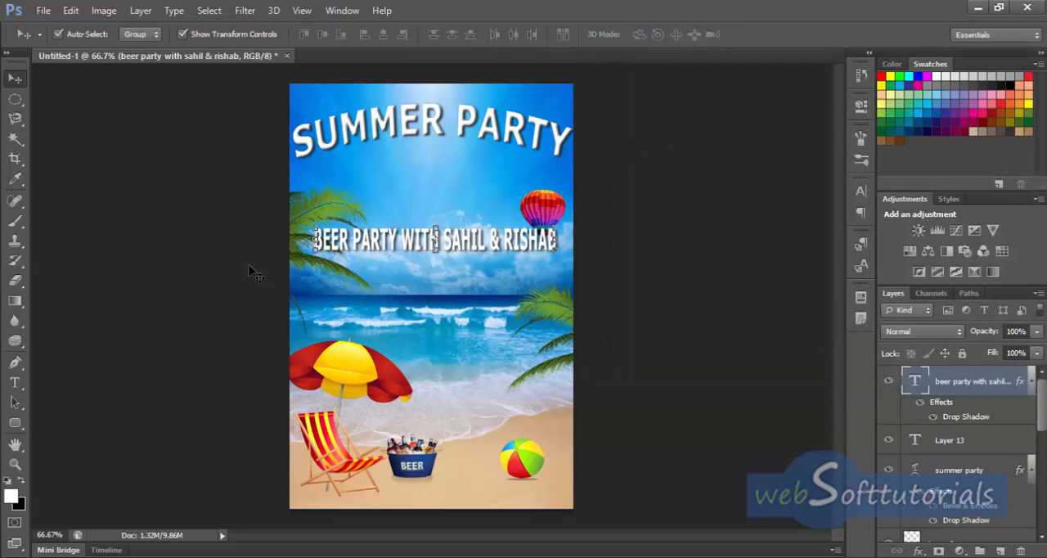
Step: Open the ncXobjodi image and crop it to the uppermost orange and pink star firework
click(43, 11)
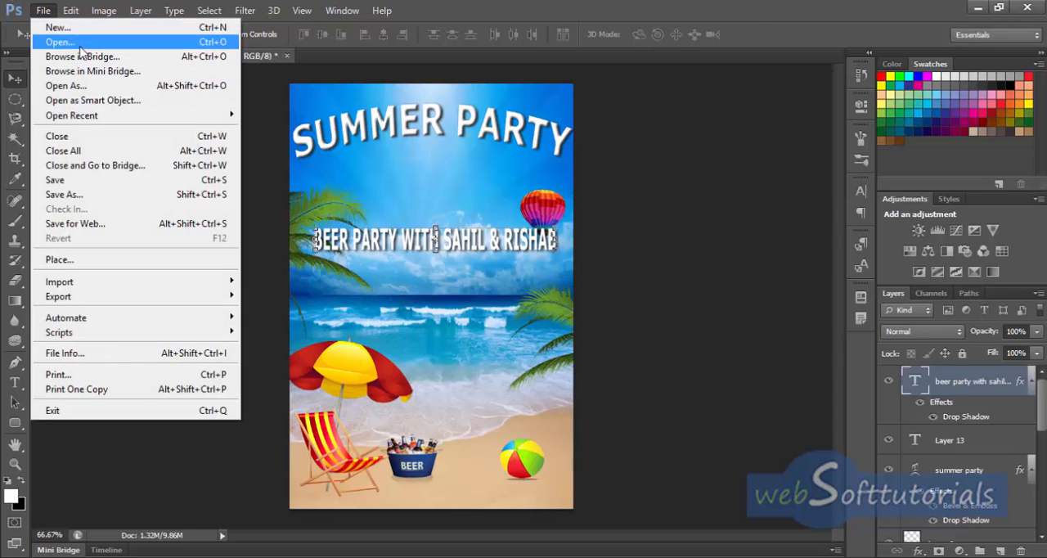
click(57, 42)
click(433, 229)
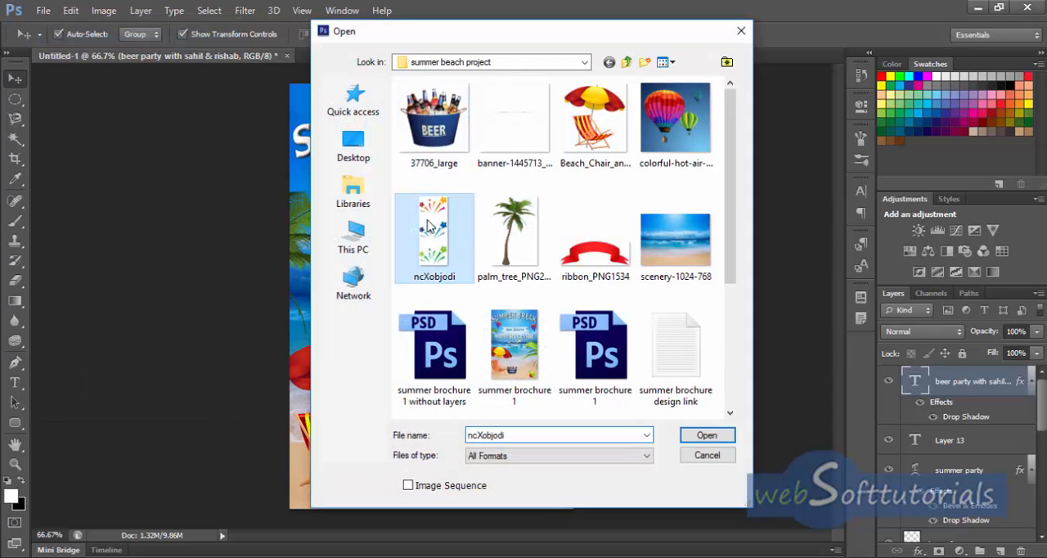
click(706, 437)
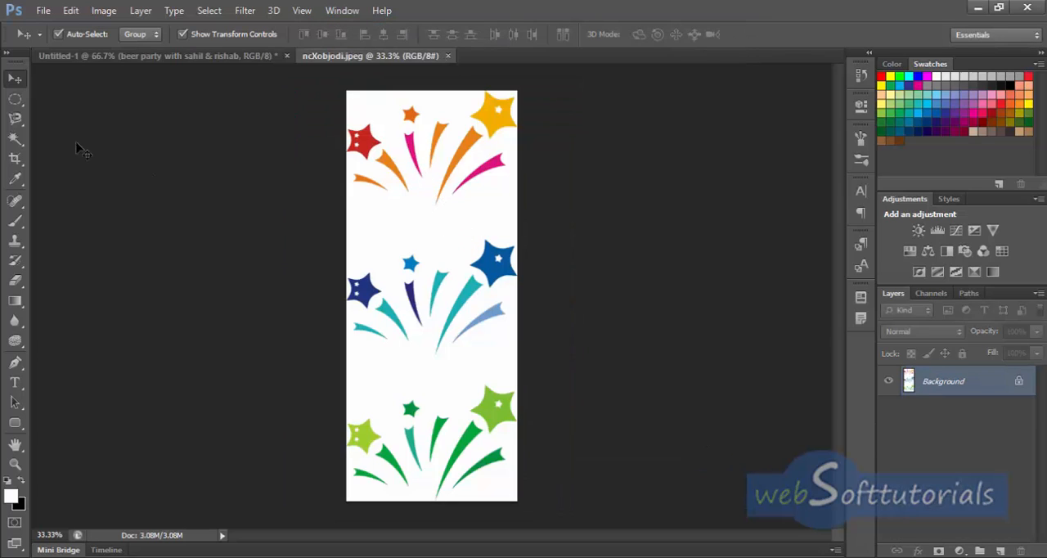
click(14, 158)
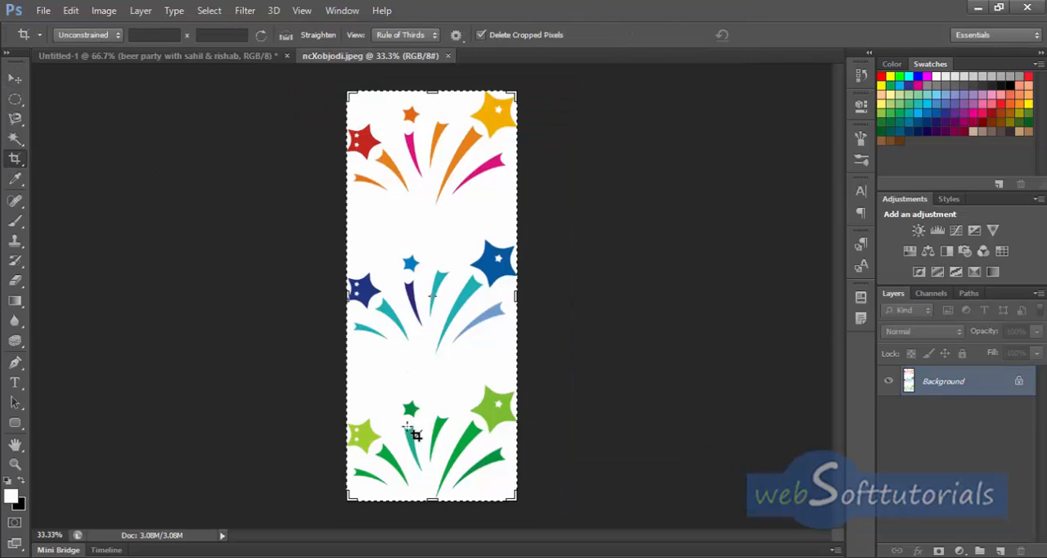
drag(433, 499, 431, 363)
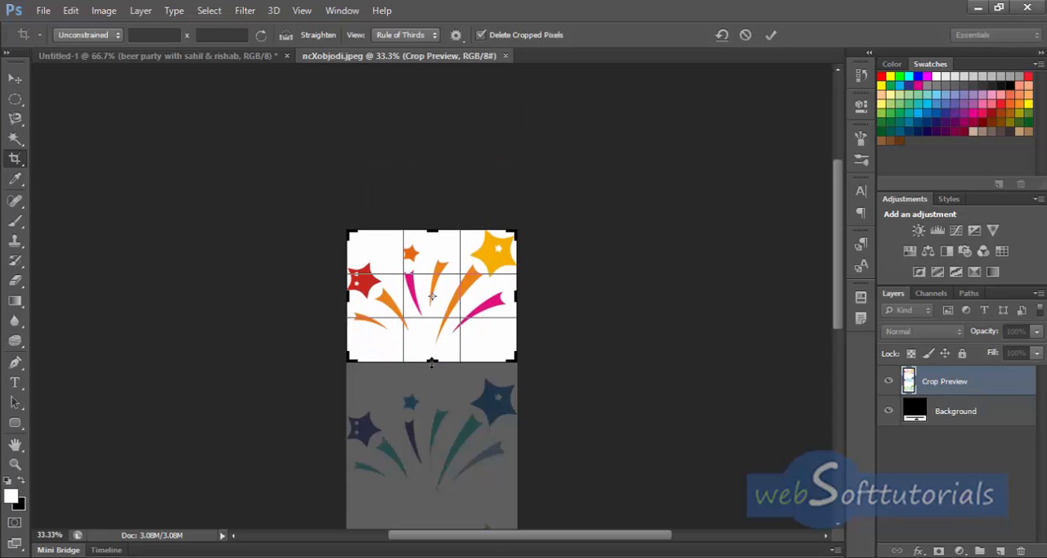
key(Return)
Step: Apply the firework crop and delete the white background around the orange and pink stars
key(w)
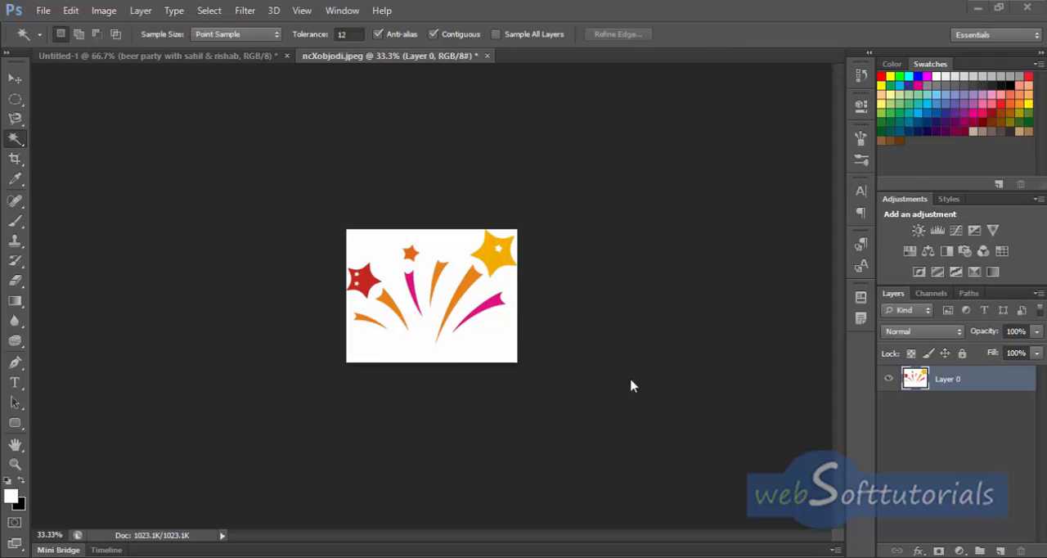
click(473, 340)
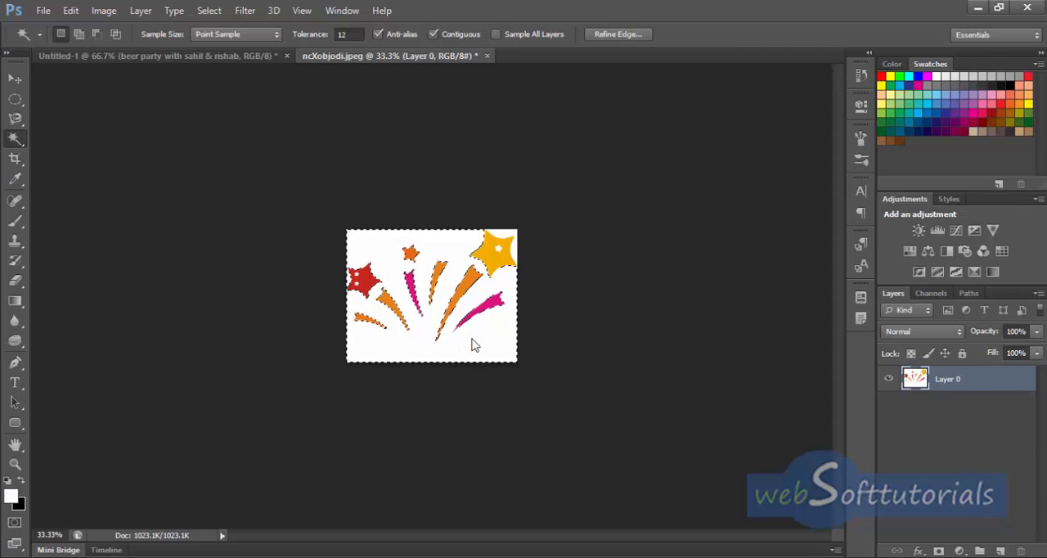
key(Delete)
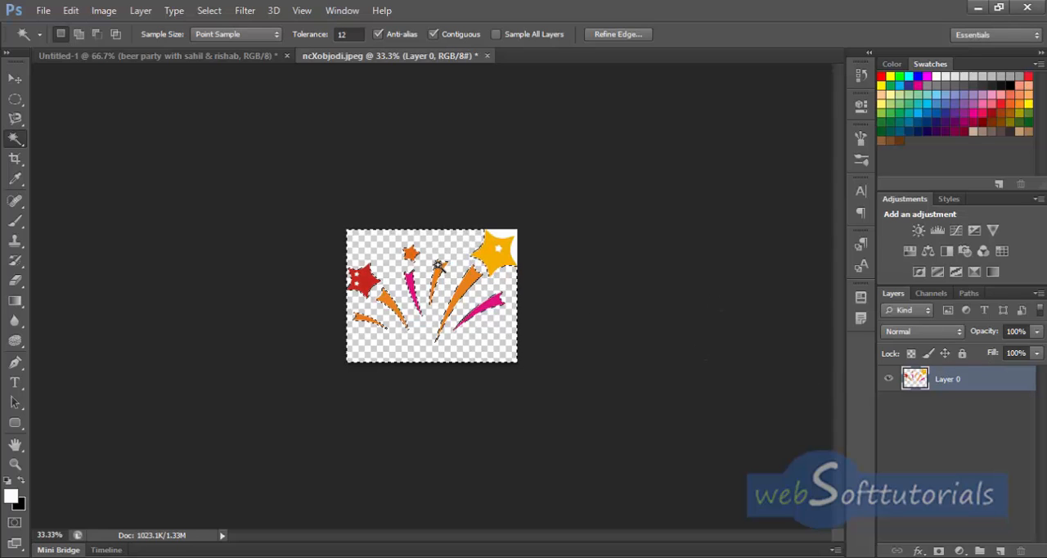
click(505, 234)
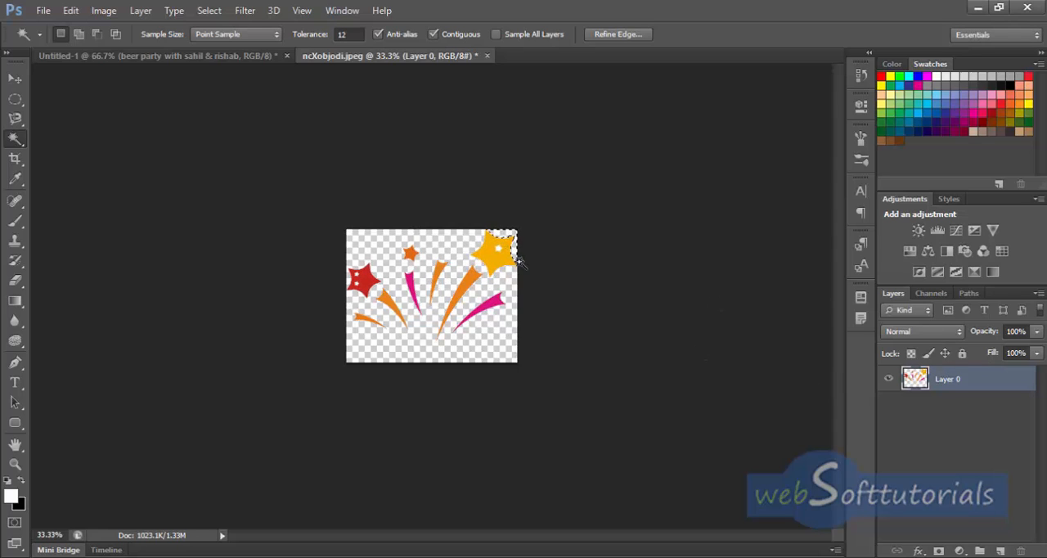
key(ctrl+d)
Step: Copy the cut-out firework from the ncXobjodi image into the brochure document
key(v)
drag(441, 289, 169, 58)
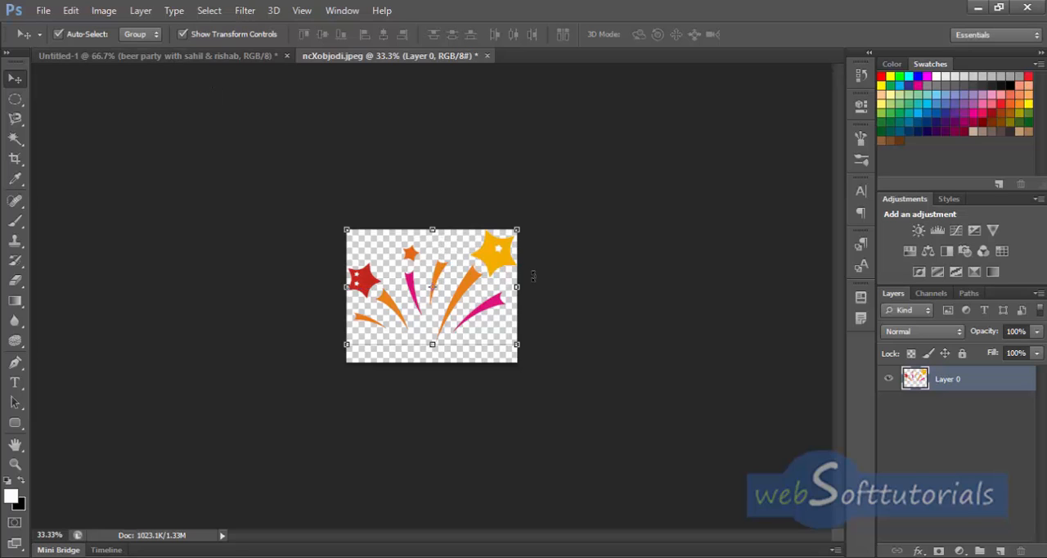
drag(447, 276, 191, 72)
click(680, 316)
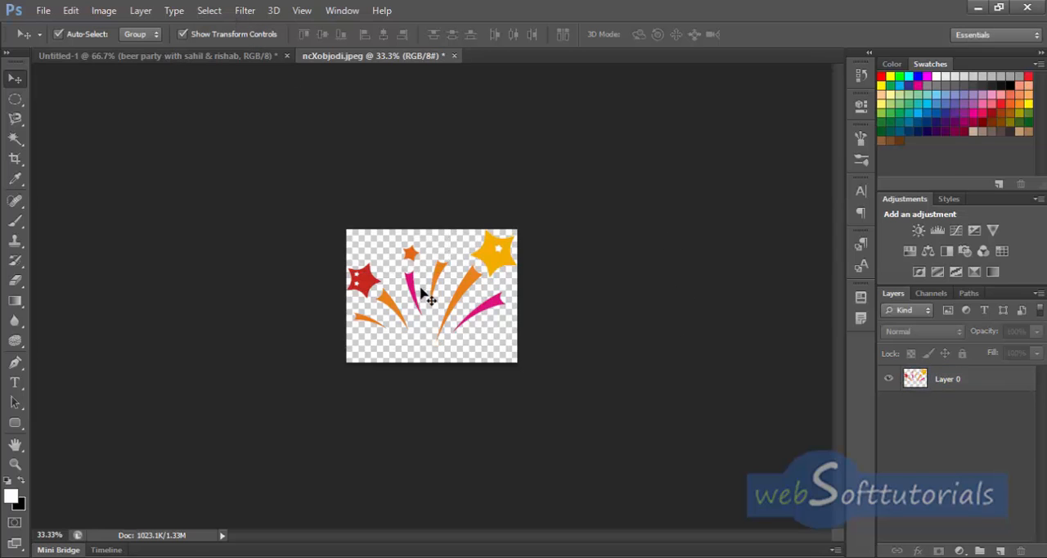
drag(456, 292, 340, 256)
drag(439, 304, 525, 290)
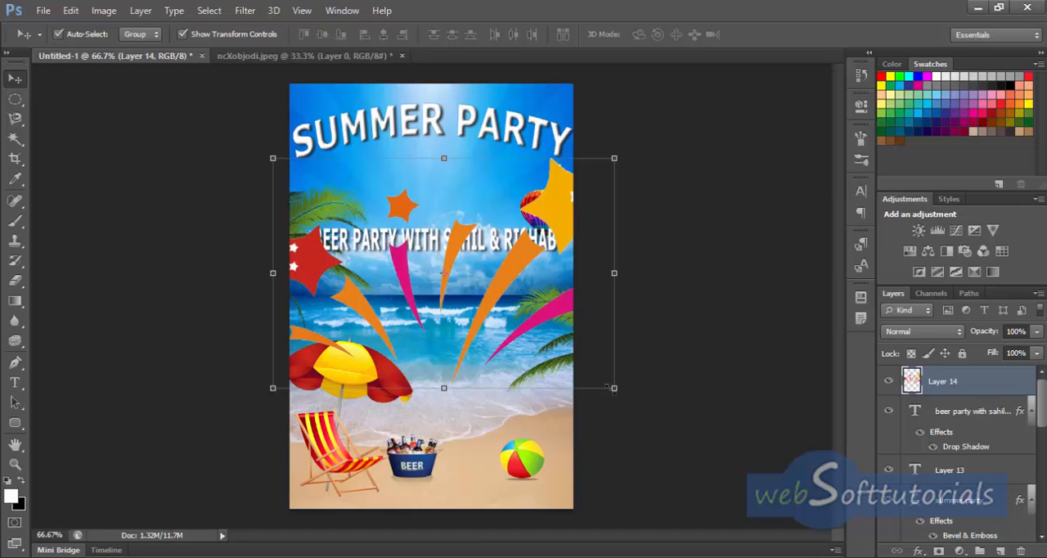
Step: Scale the firework to about 26.91% width and 17.26% height and centre it over the horizon below the beer party line
drag(615, 389, 396, 250)
drag(327, 207, 442, 266)
drag(447, 231, 450, 271)
drag(510, 291, 416, 293)
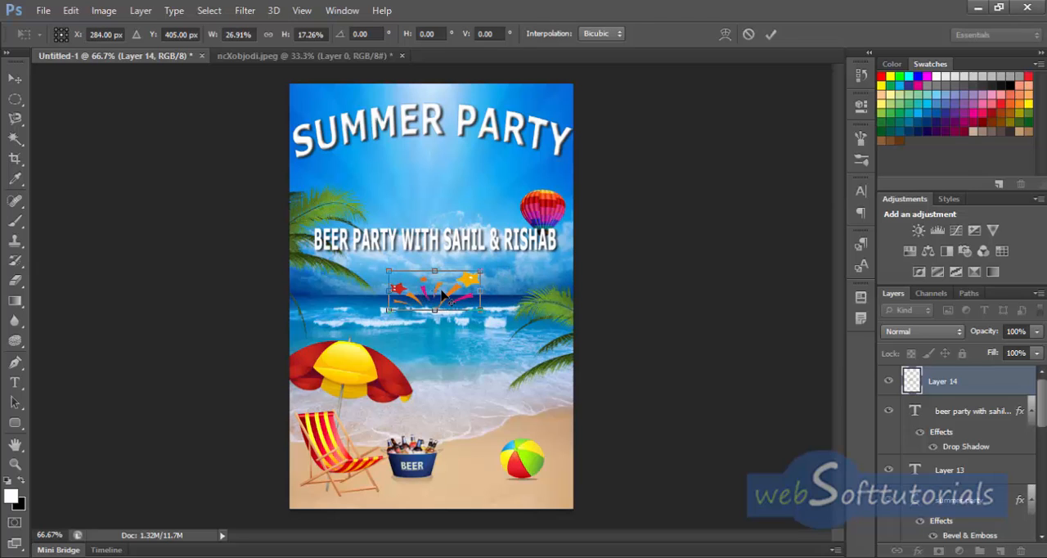
click(771, 35)
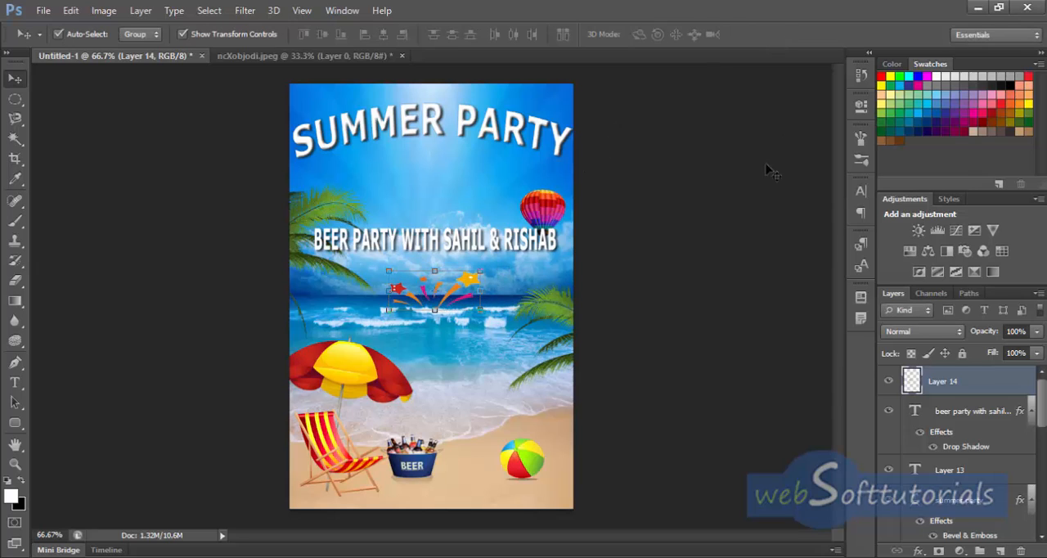
key(Right)
key(Right)
key(Right)
key(Right)
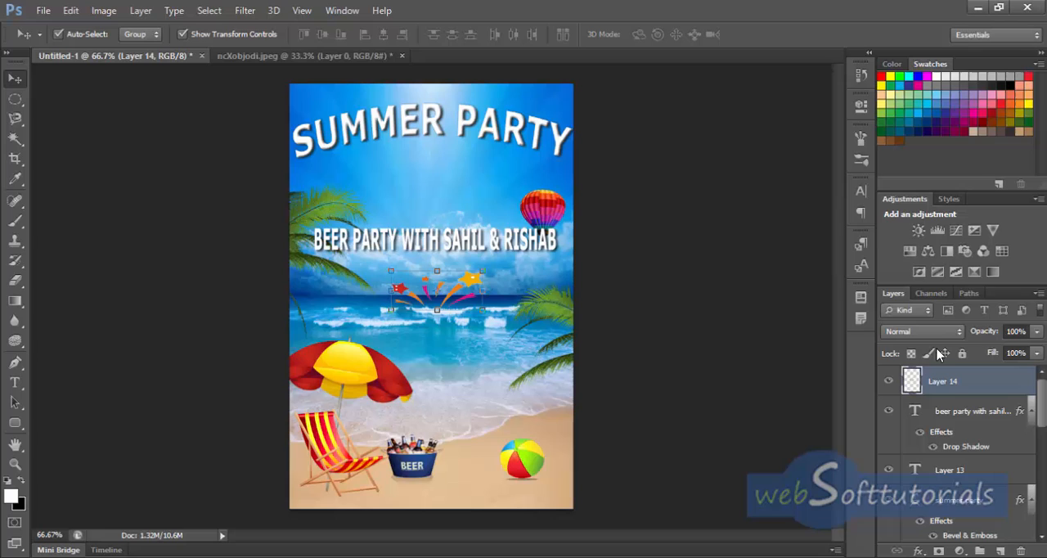
Step: Set the firework layer's opacity to 85%
click(1023, 331)
text(85)
click(671, 315)
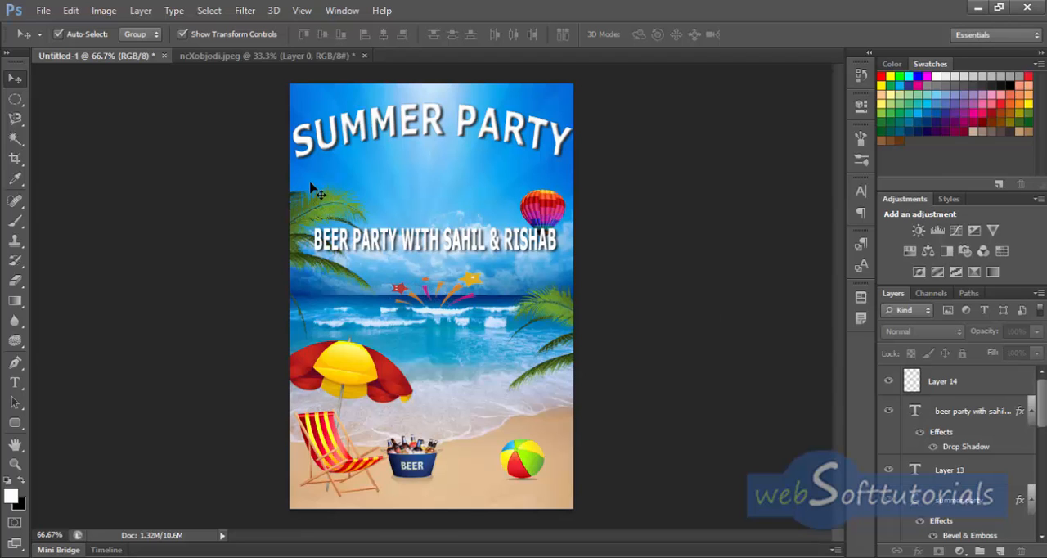
Step: Close the ncXobjodi image without saving and open the banner-1445713_960_720 image from the summer beach project folder
click(364, 55)
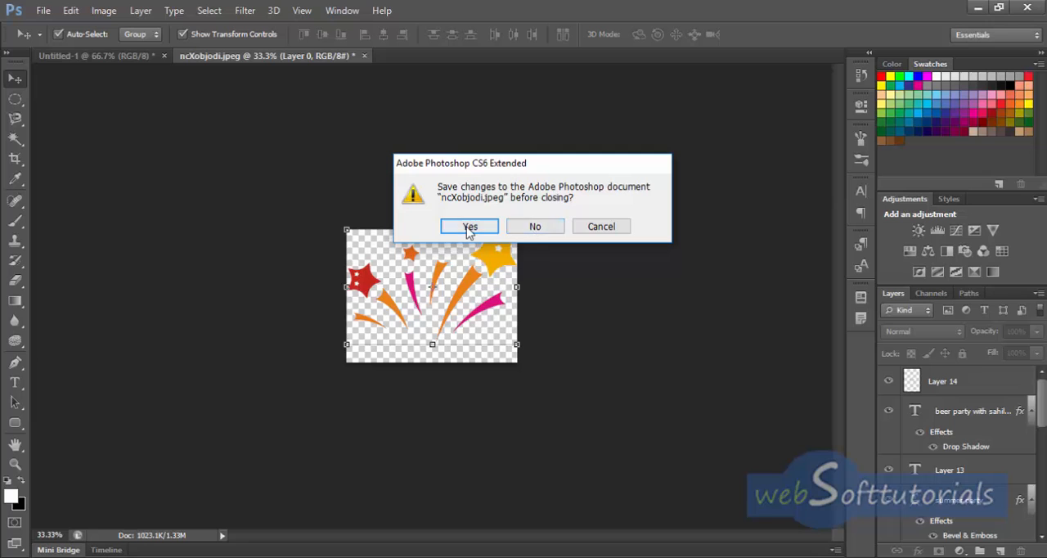
click(536, 226)
click(43, 11)
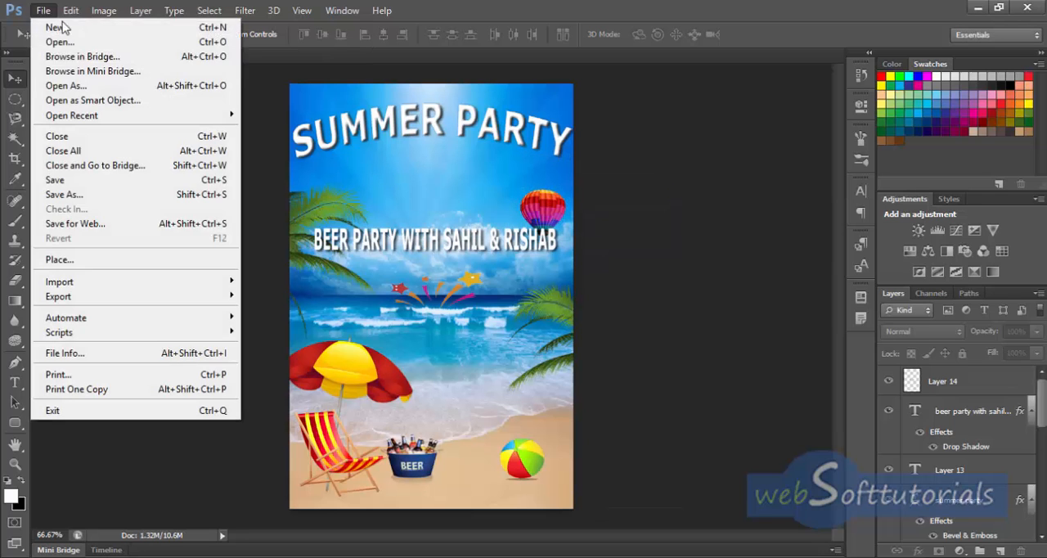
click(61, 44)
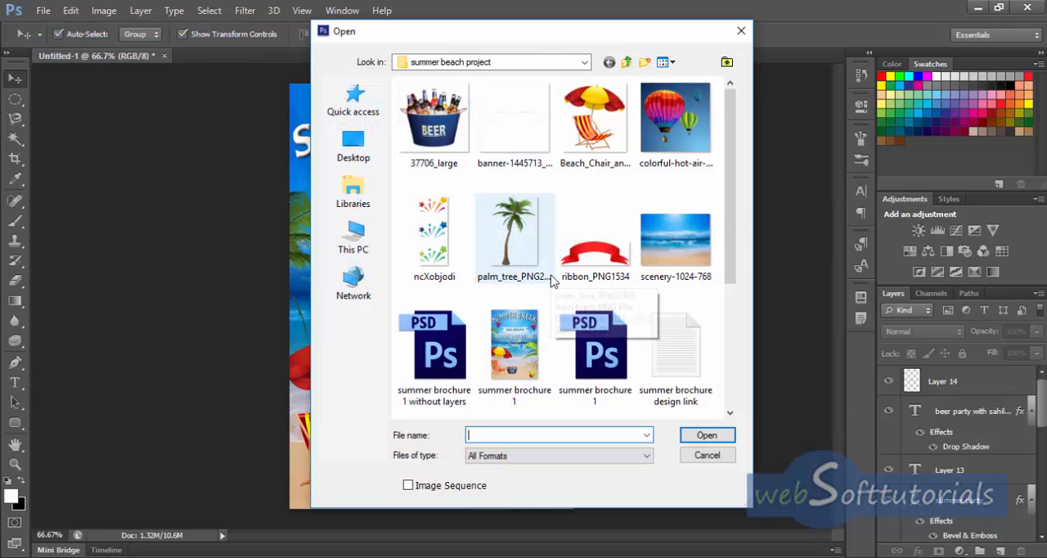
click(512, 160)
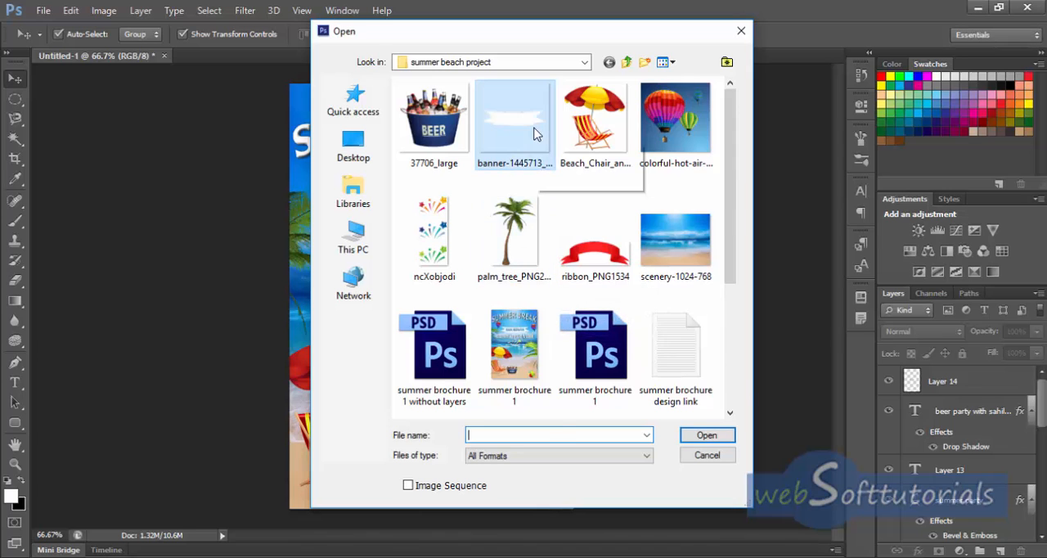
click(709, 435)
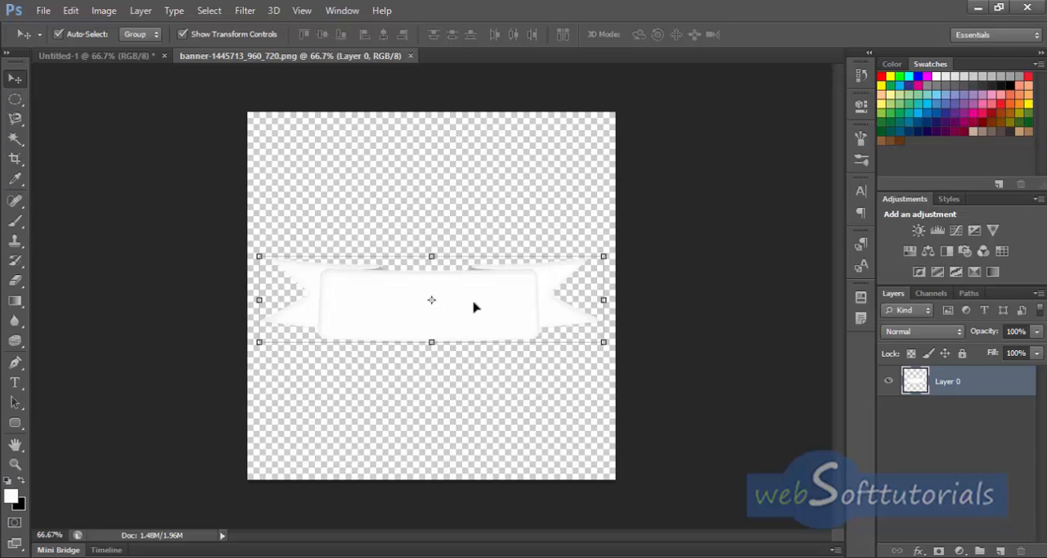
Step: Copy the white banner into the brochure, scaled to about 51.18% width and 39.41% height, between the title and beer party line
drag(474, 307, 479, 203)
drag(396, 185, 460, 194)
drag(259, 148, 398, 190)
drag(522, 225, 448, 193)
drag(448, 193, 451, 218)
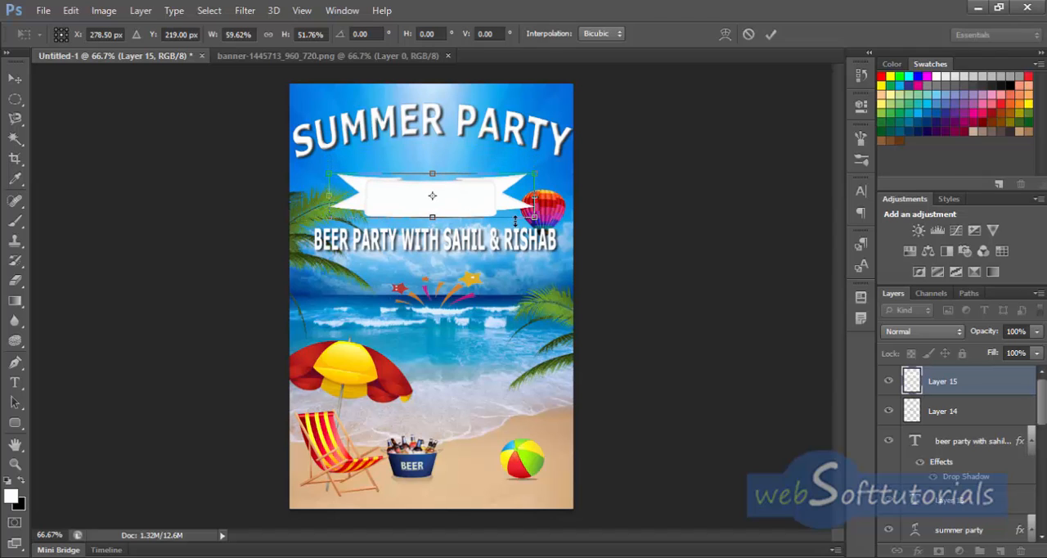
drag(532, 215, 452, 205)
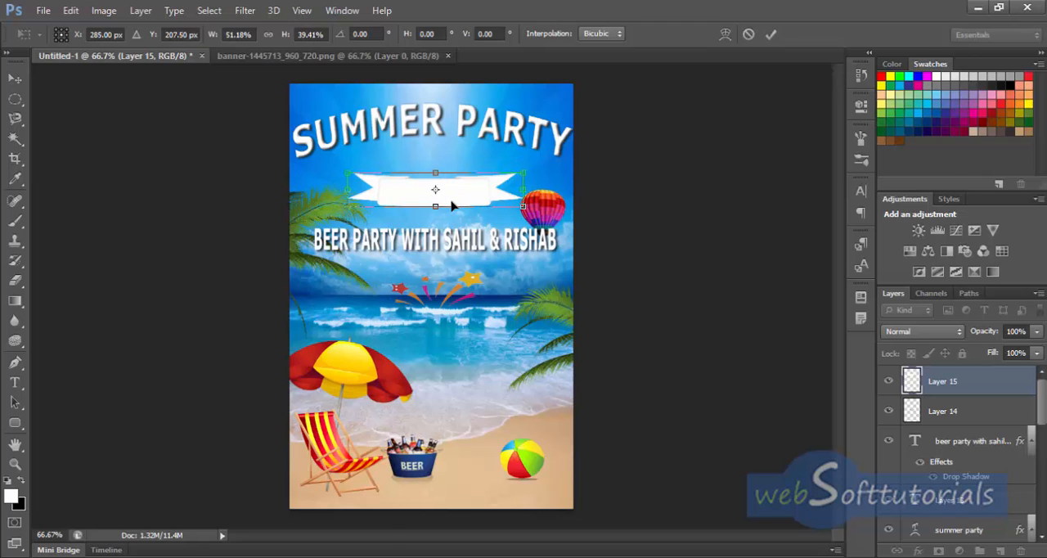
click(771, 33)
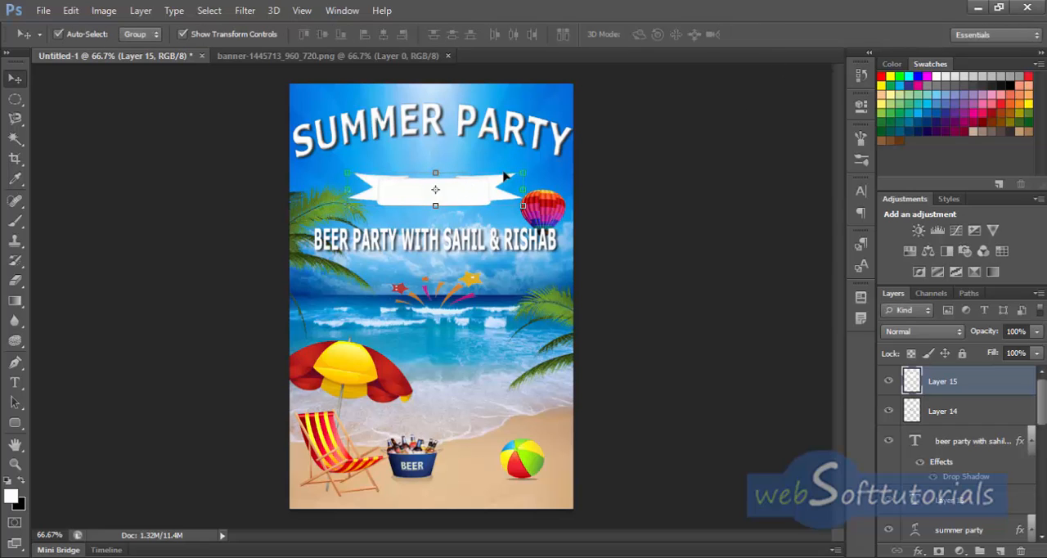
Step: Try an opacity of 25% on the banner layer
click(1014, 331)
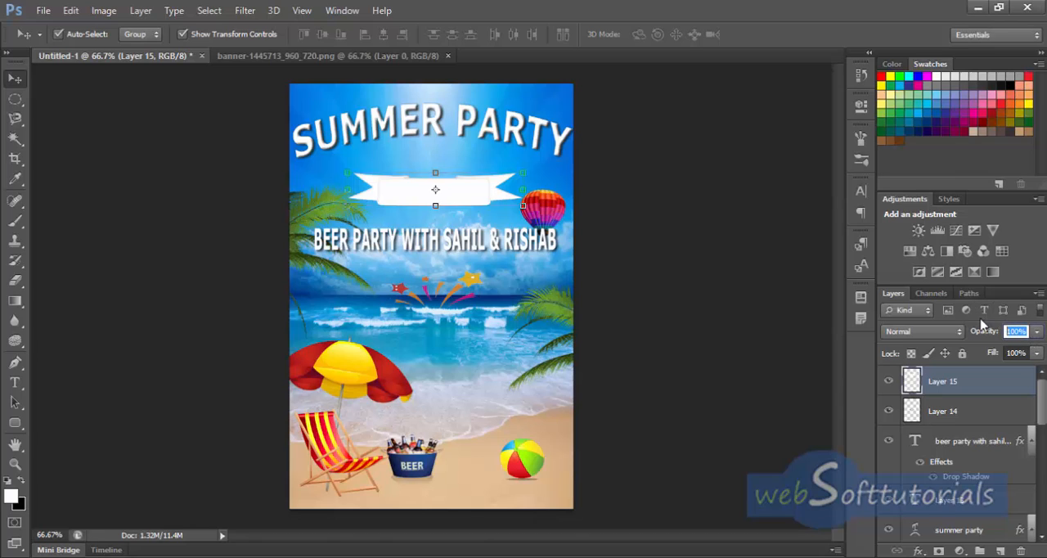
text(25)
key(Return)
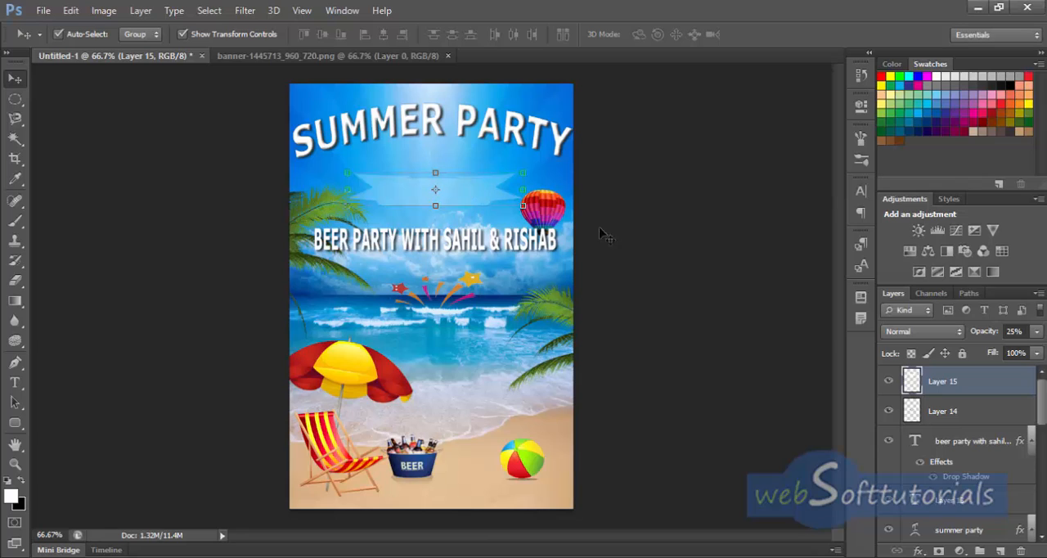
Step: Set the banner layer's opacity to 85%
click(1015, 331)
text(85)
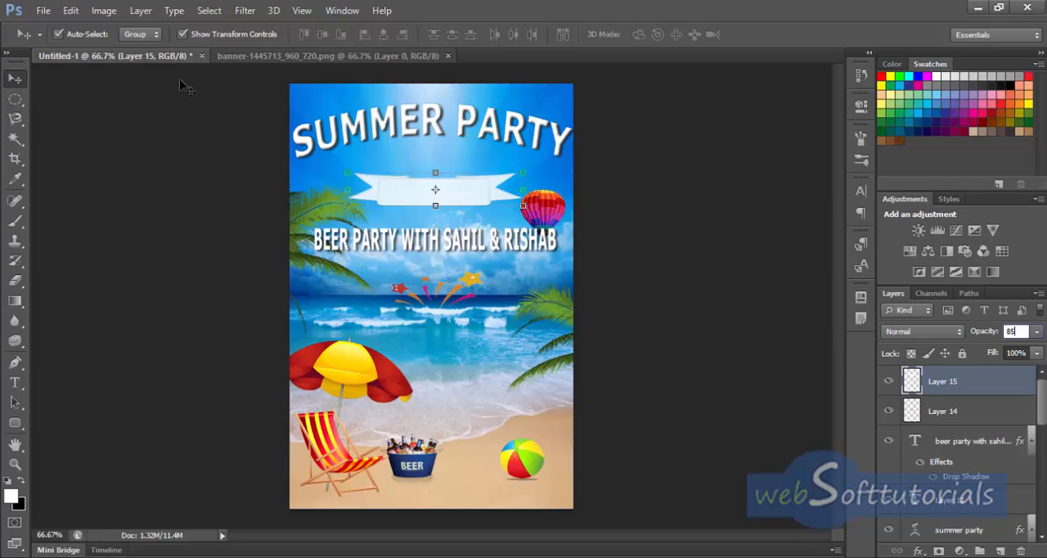
Step: Activate the Type tool and try changing its font to Arial
click(17, 383)
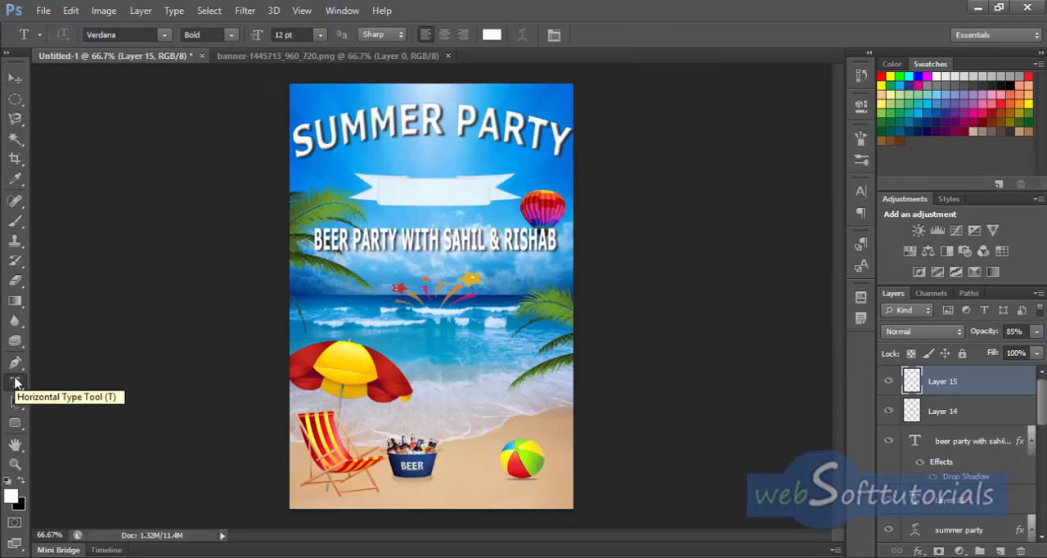
click(144, 34)
text(Ar)
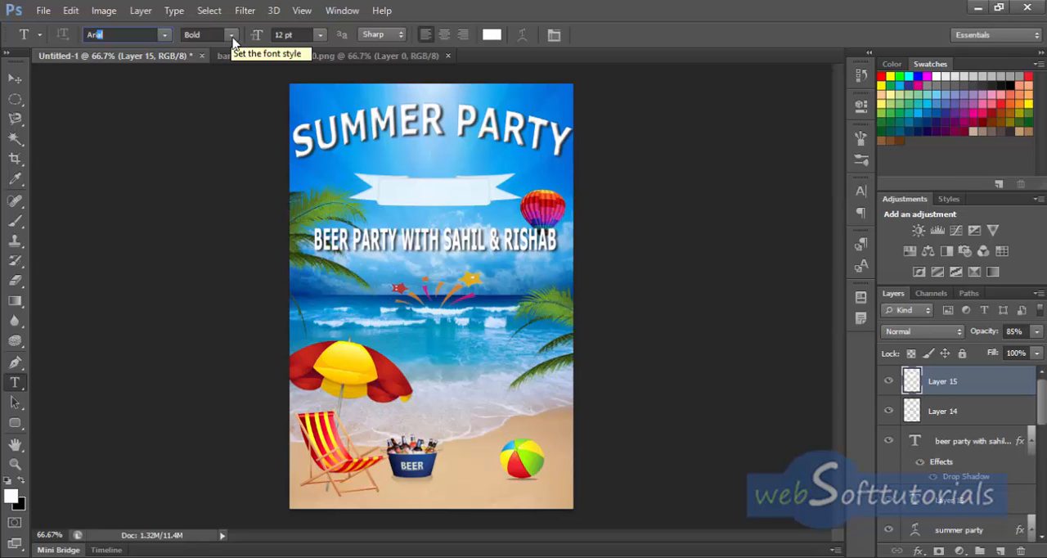
key(Escape)
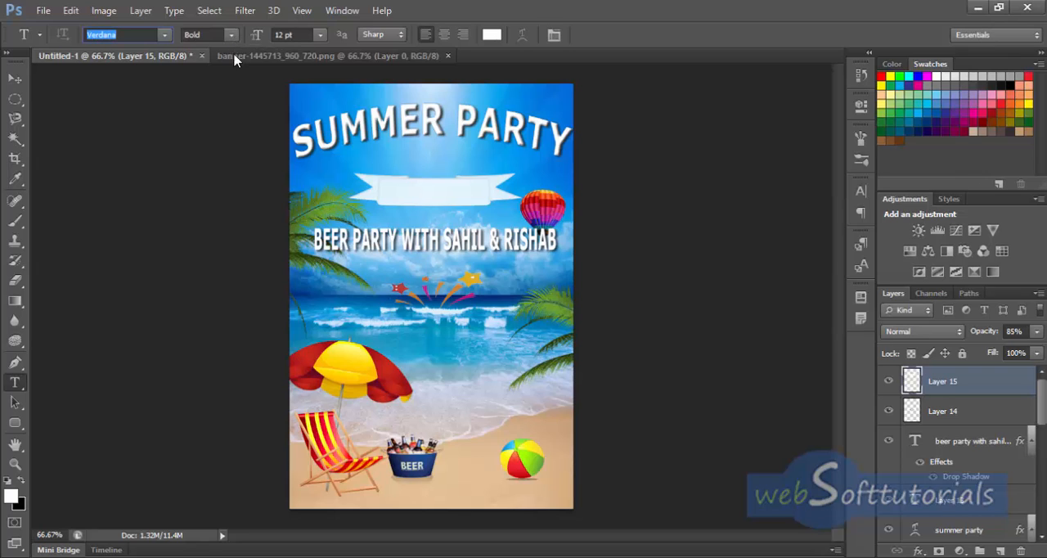
Step: Start a white 12 pt Verdana Bold text line on the banner with the words "BEACH, BEER"
click(379, 188)
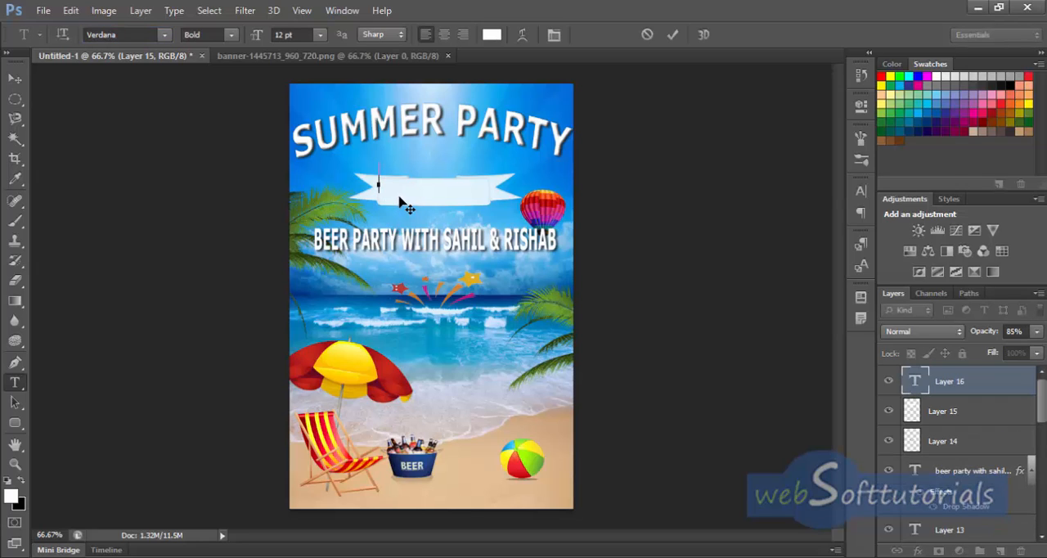
text(BEA )
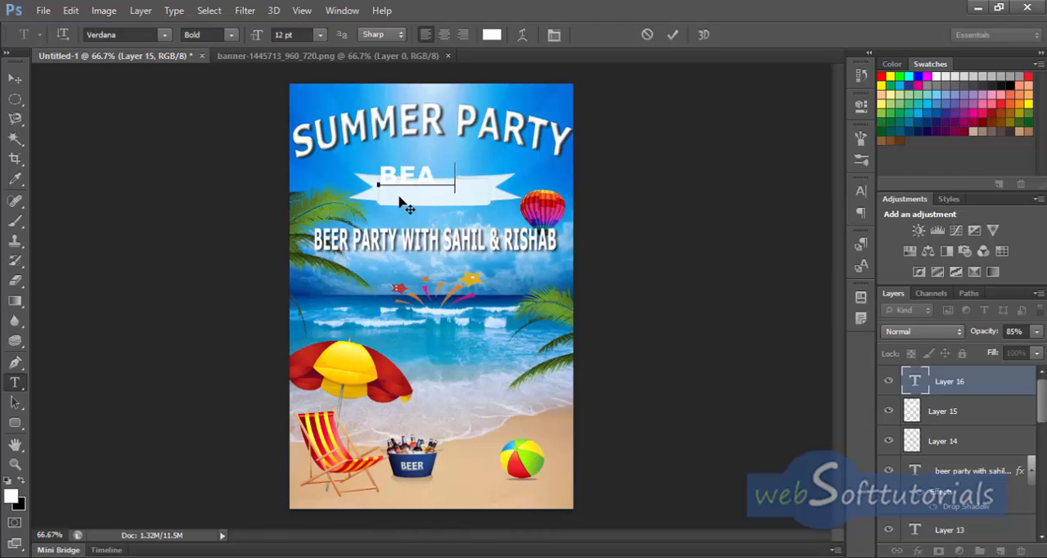
text(CH,)
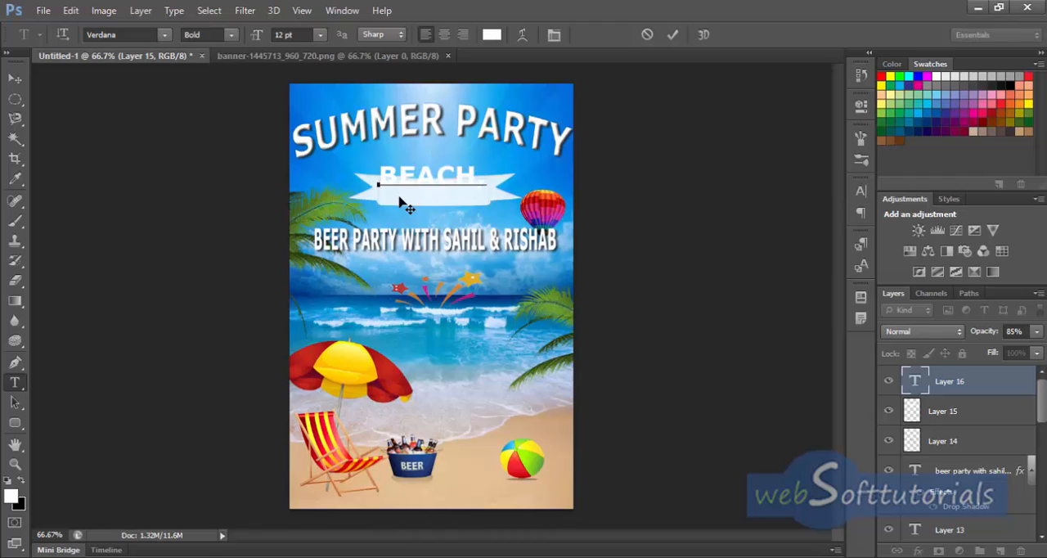
text( BEER)
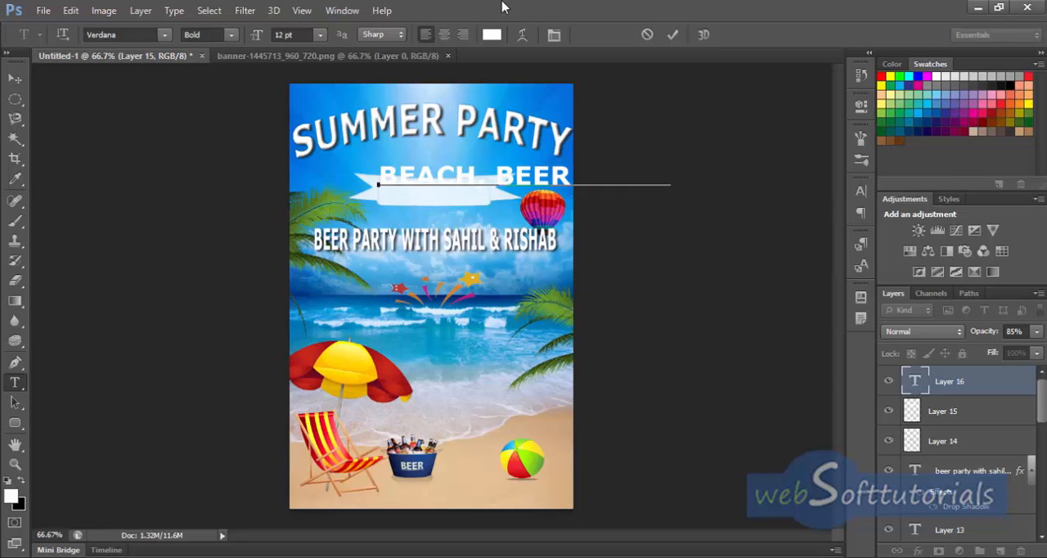
Step: Finish the "BEACH, BEER & FUN" line and scale it to about 42% width and 89% height, placed inside the banner
click(669, 35)
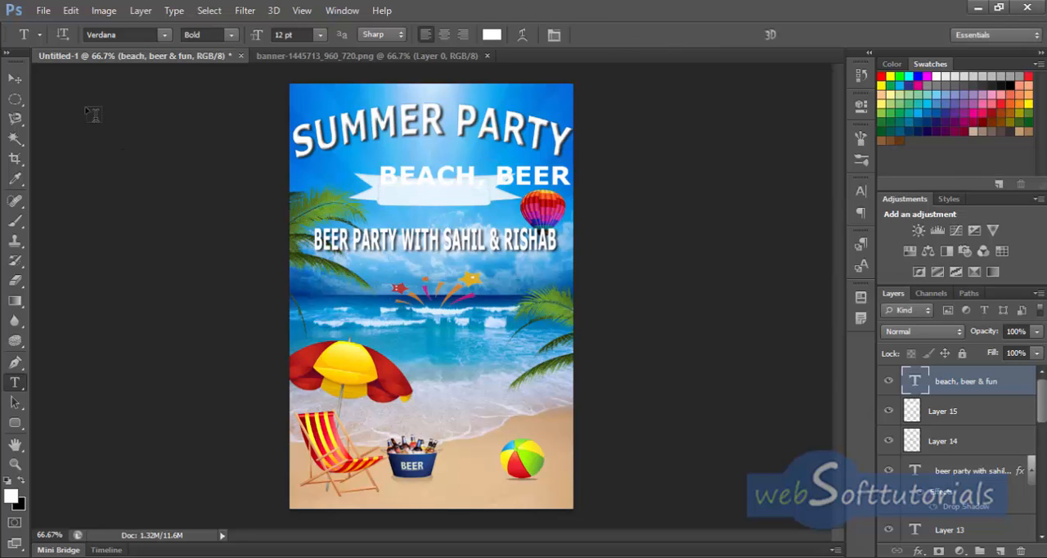
click(12, 80)
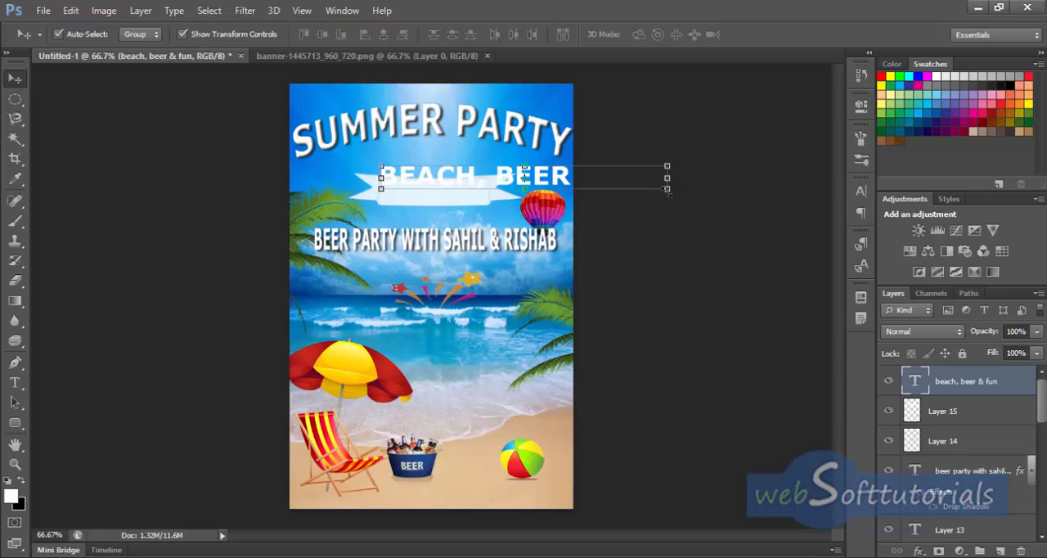
click(667, 189)
drag(581, 187, 464, 193)
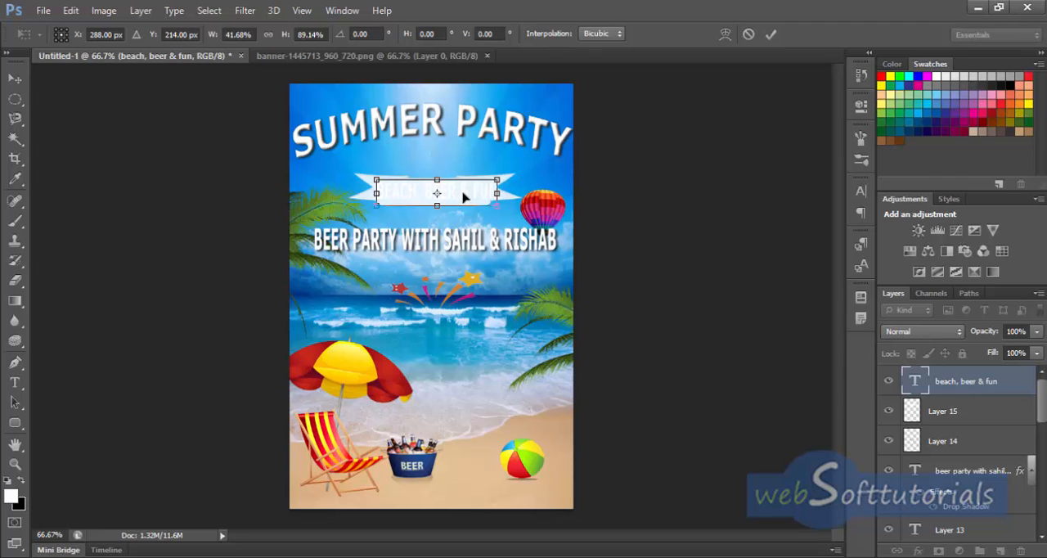
click(15, 382)
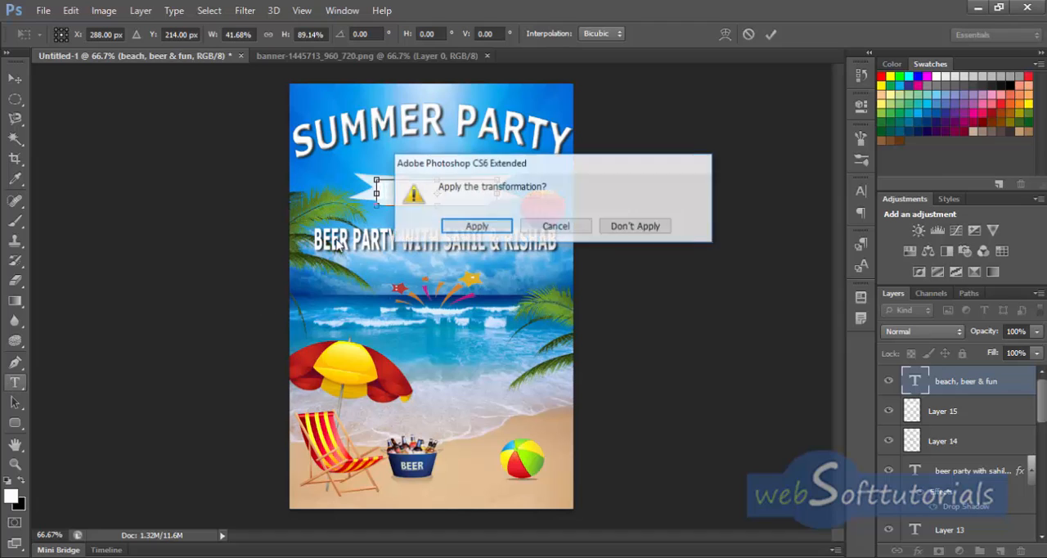
click(477, 226)
Step: Recolour the whole "BEACH, BEER & FUN" text to the sky blue #0ca5f1 sampled from the background
click(456, 190)
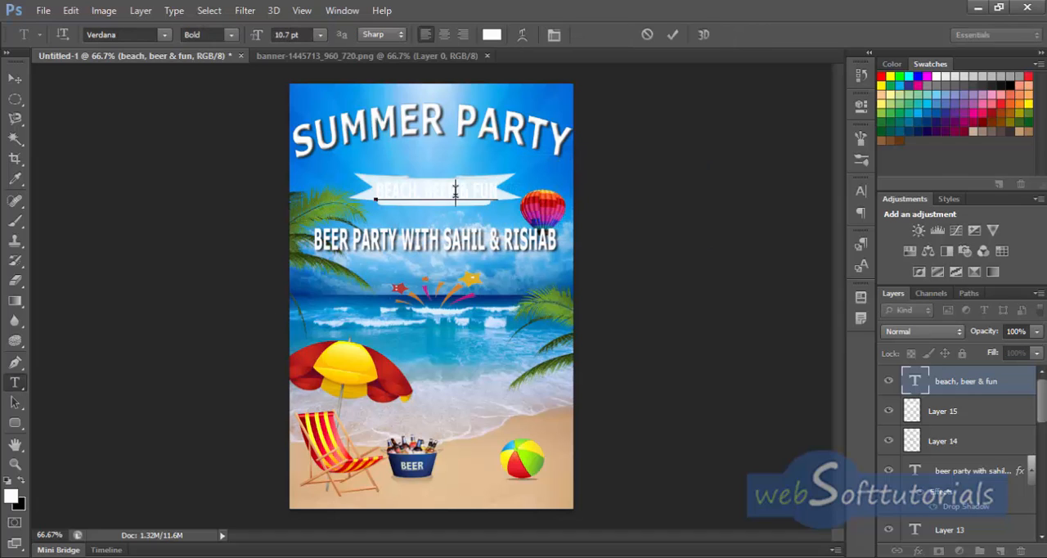
key(ctrl+a)
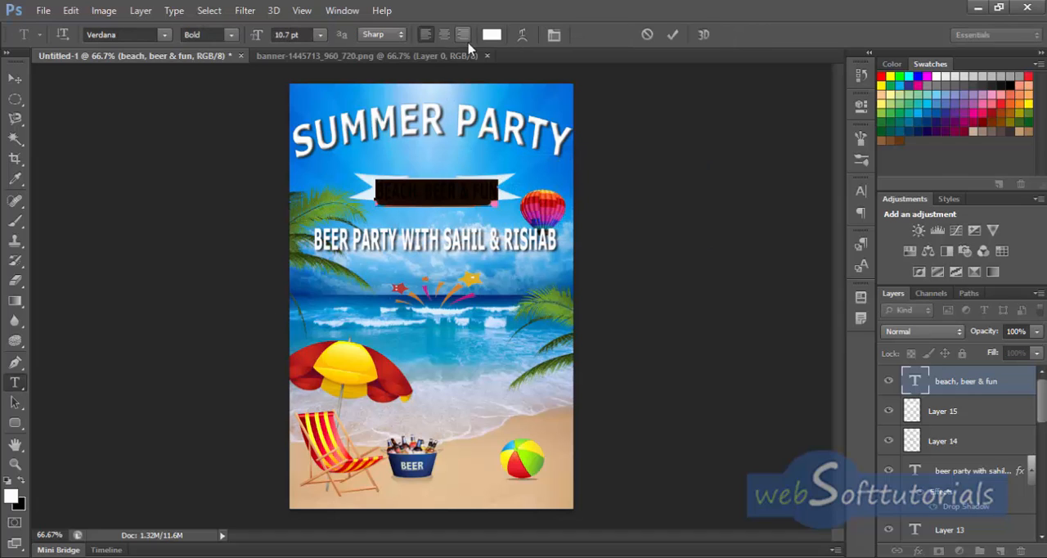
click(492, 34)
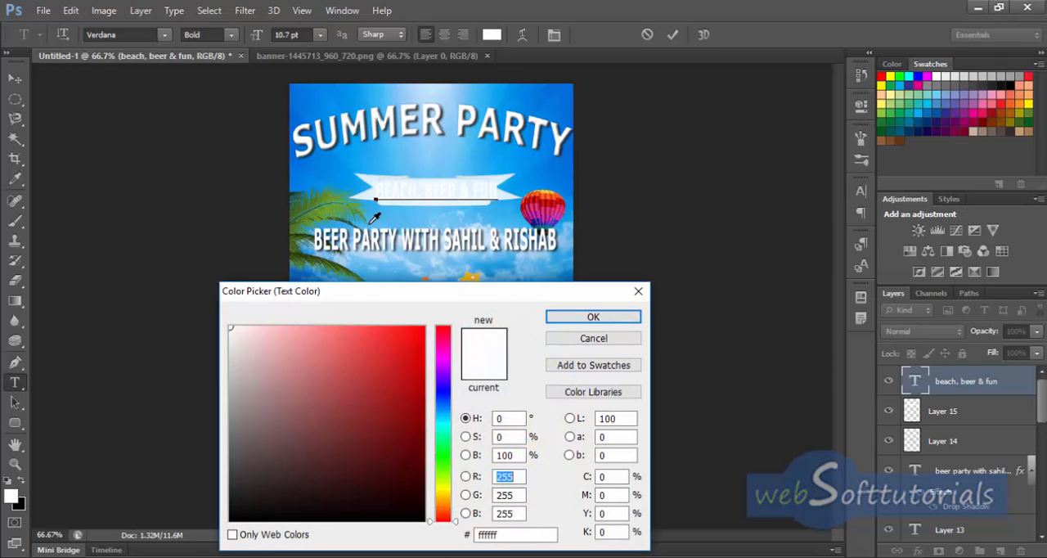
click(362, 155)
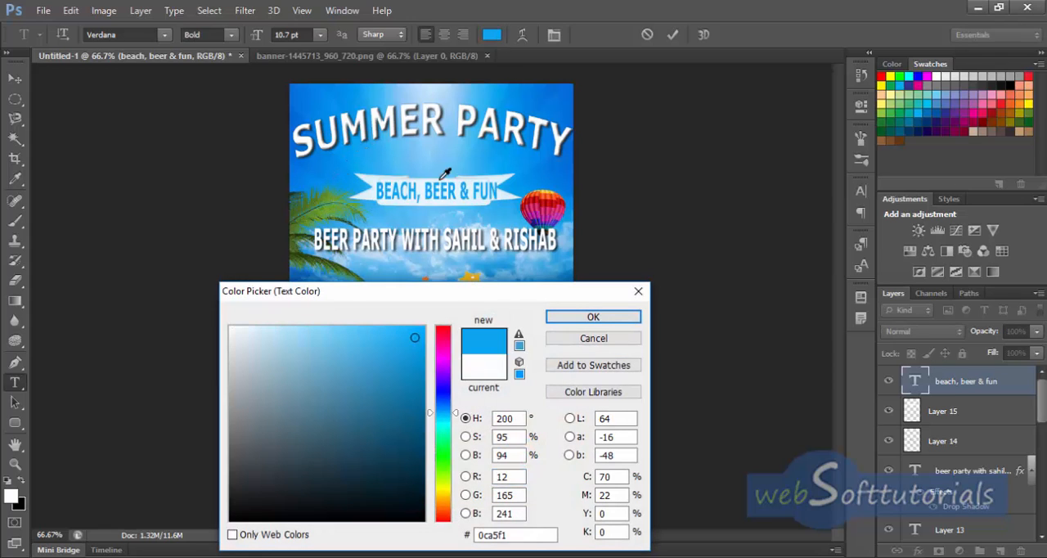
click(632, 319)
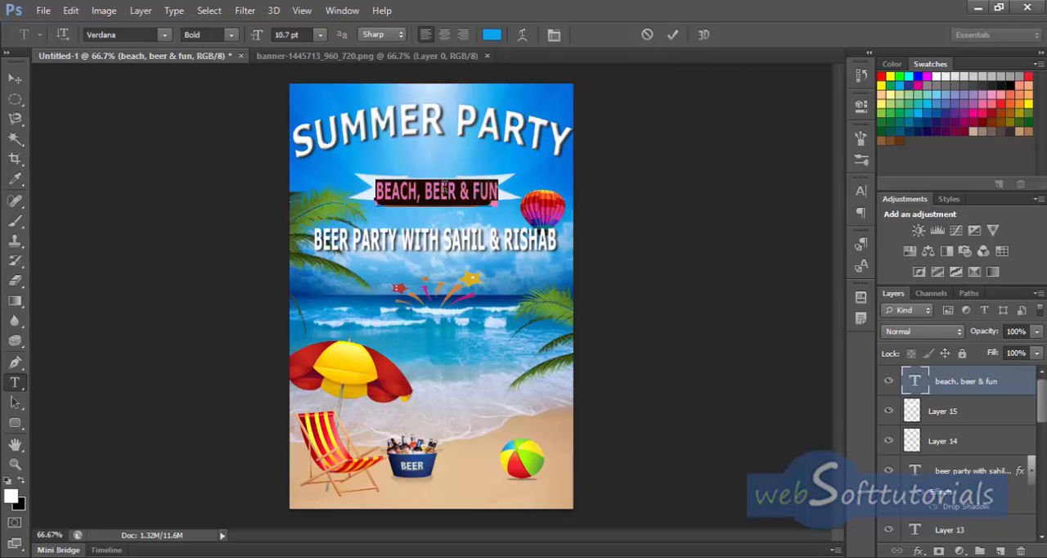
click(672, 34)
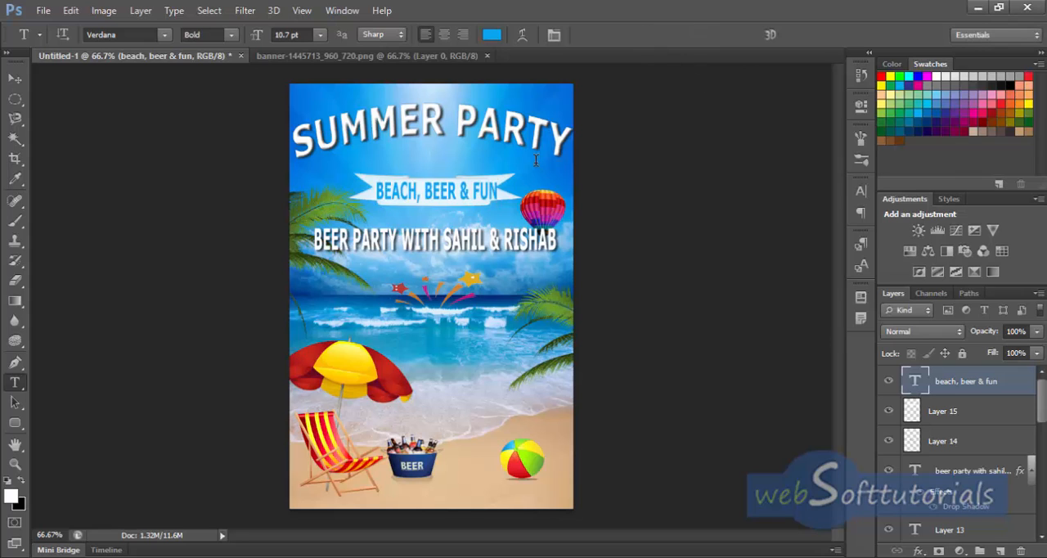
Step: Narrow the banner caption to about 88% width and nudge it slightly down and right to centre it on the banner
click(15, 79)
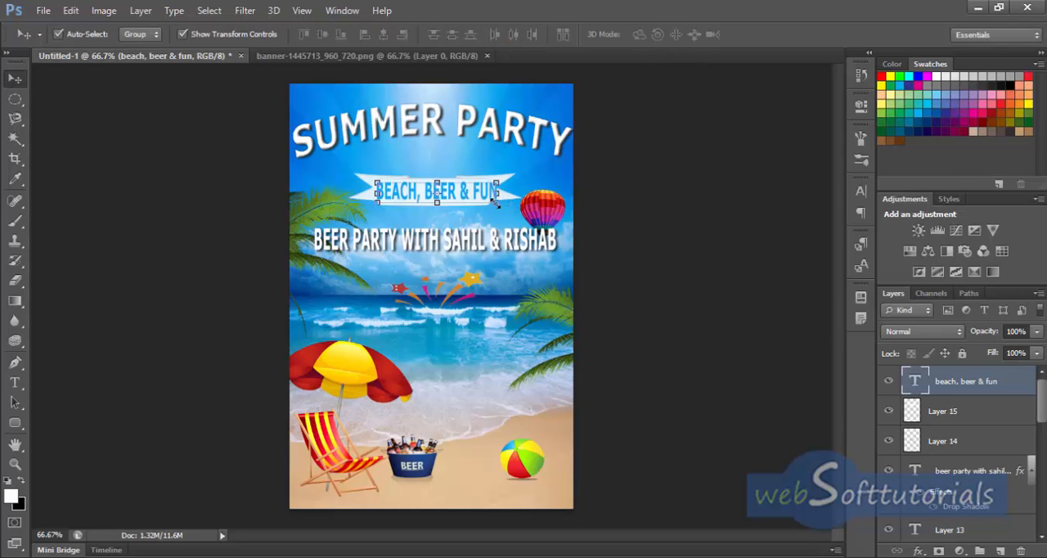
drag(496, 204, 483, 203)
key(Down)
key(Down)
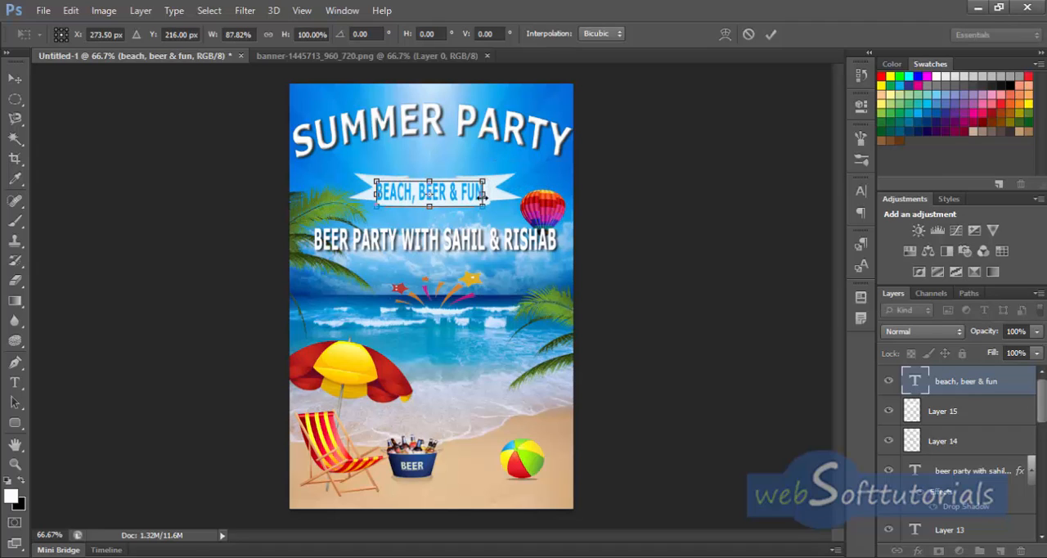
key(Right)
key(Right)
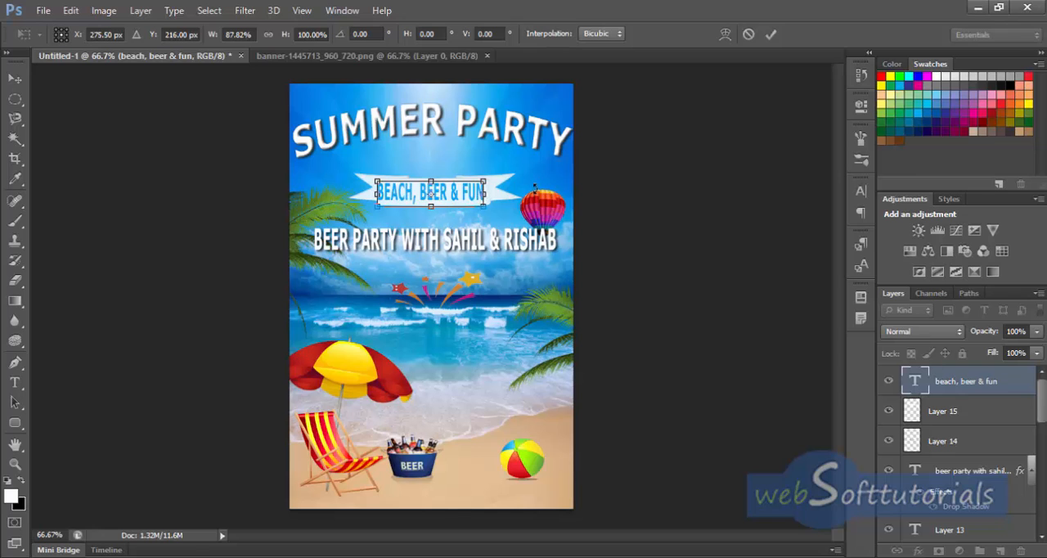
click(771, 34)
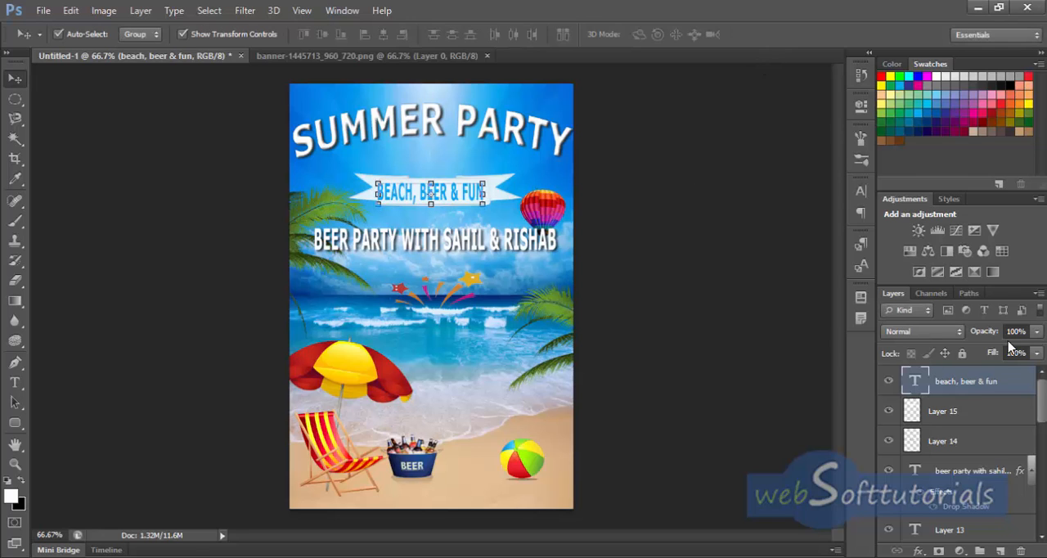
Step: Apply a Satin layer effect to the "BEACH, BEER & FUN" text and deselect the layer
double_click(1019, 388)
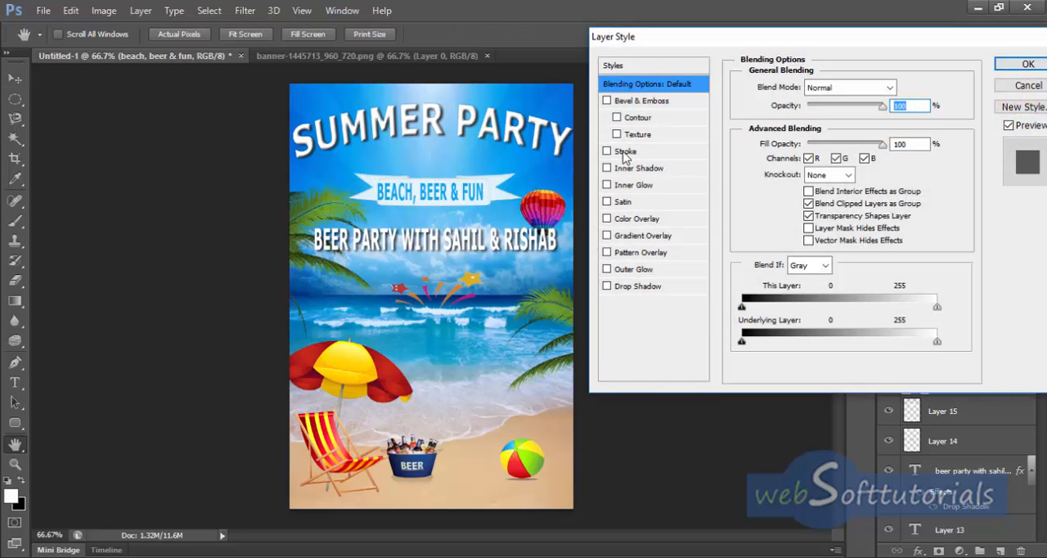
click(607, 201)
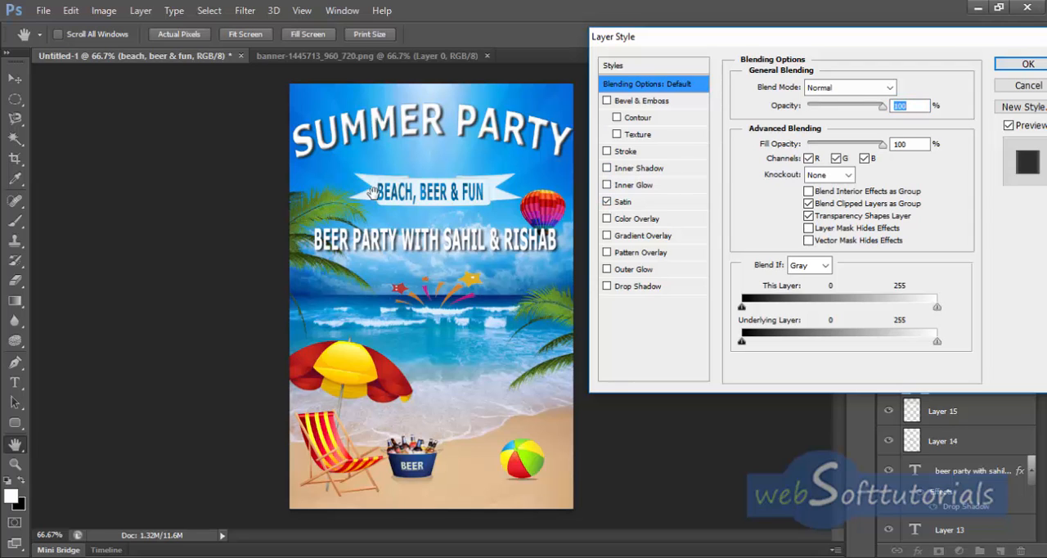
click(1027, 64)
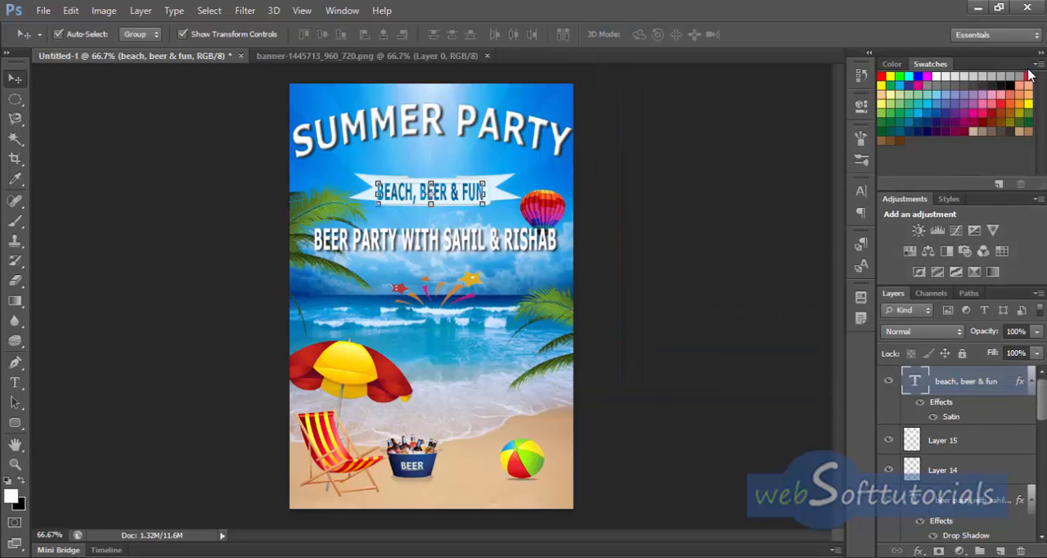
click(671, 184)
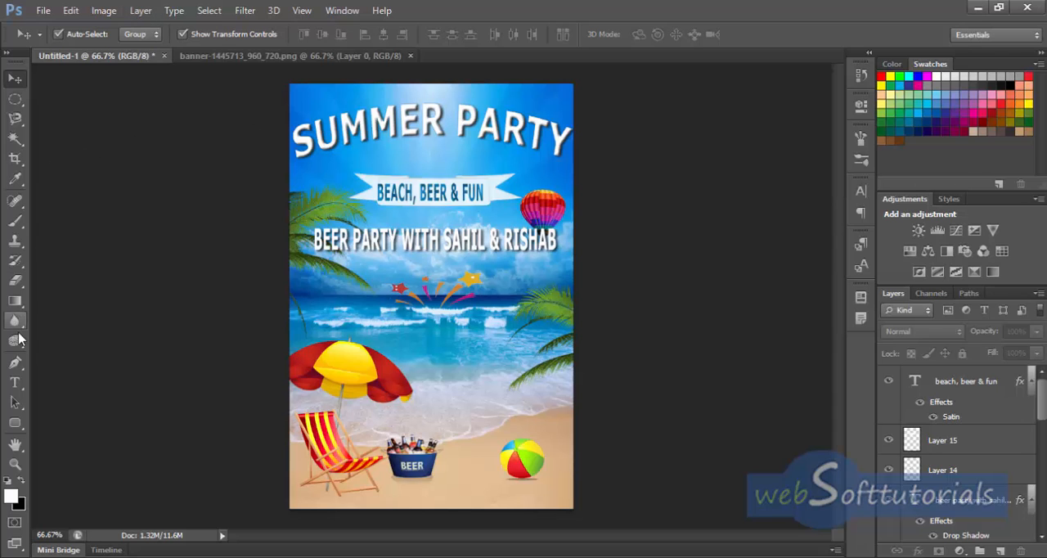
Step: Activate the Type tool and set its font family to Arno Pro
click(14, 382)
click(129, 34)
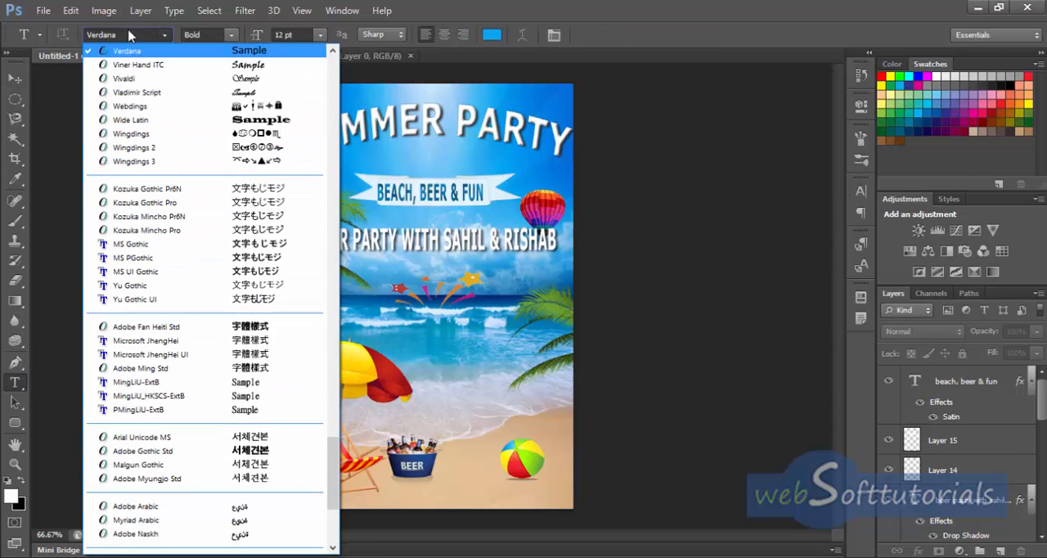
scroll(139, 40, up, 7)
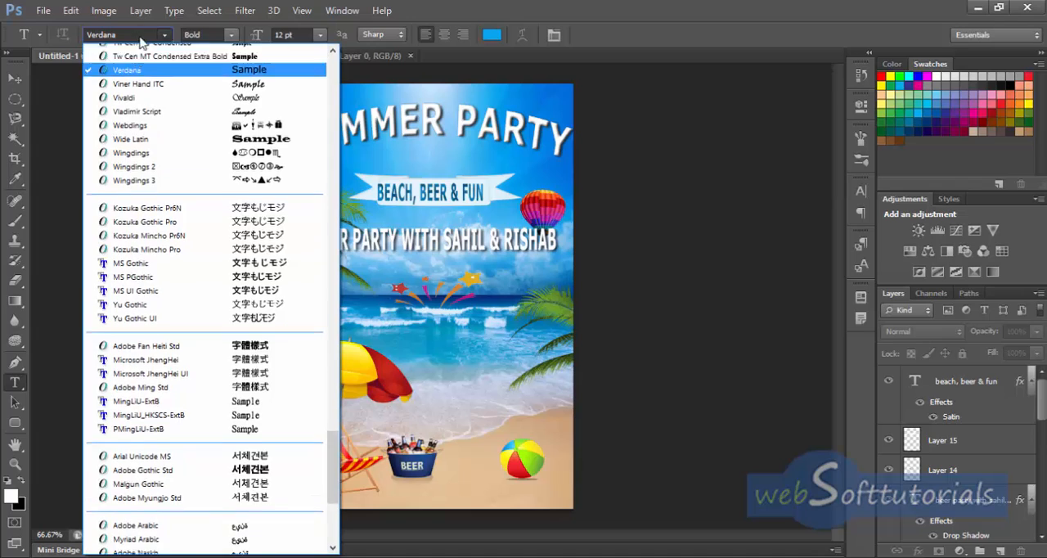
click(143, 36)
click(143, 35)
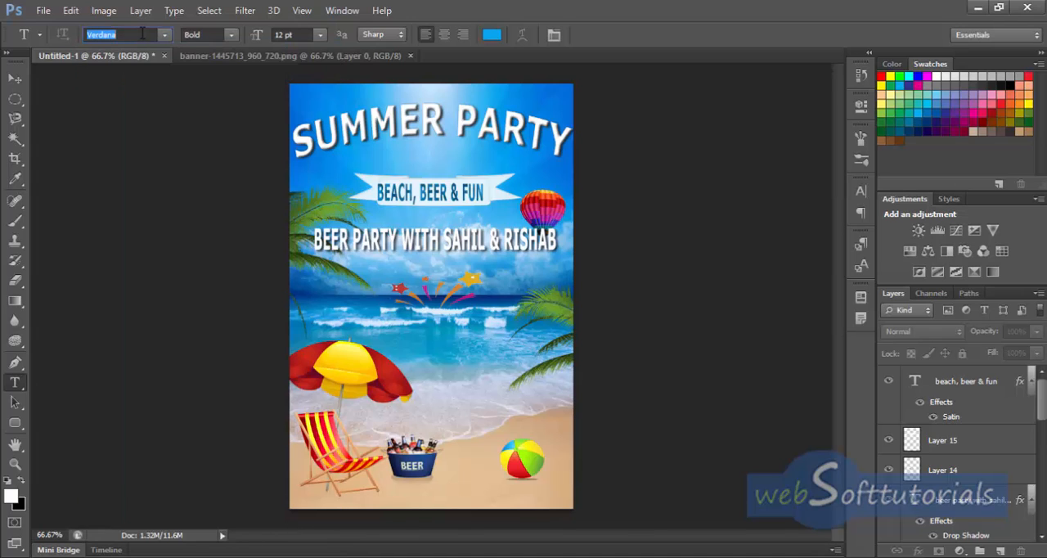
text(Ar)
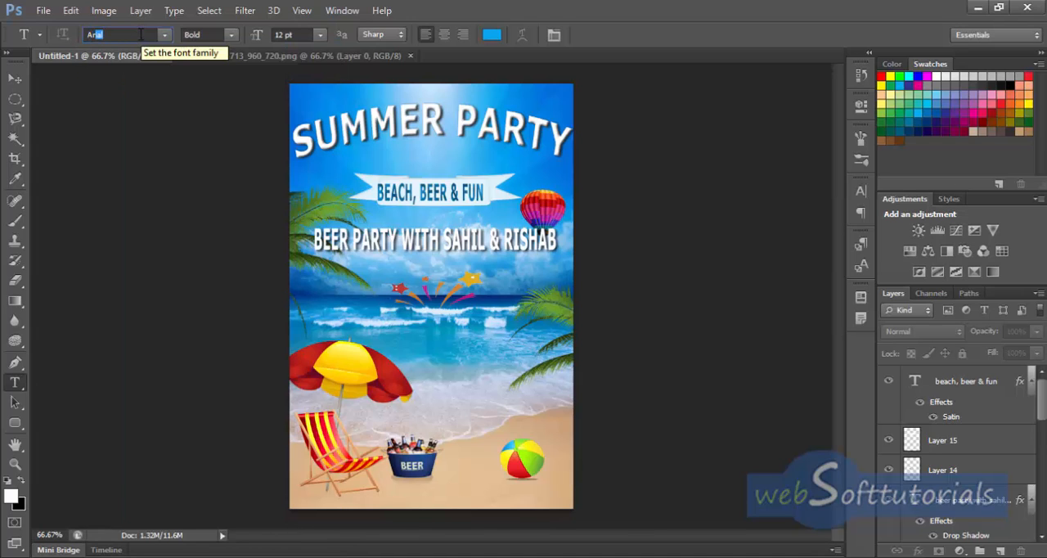
text(no Pro)
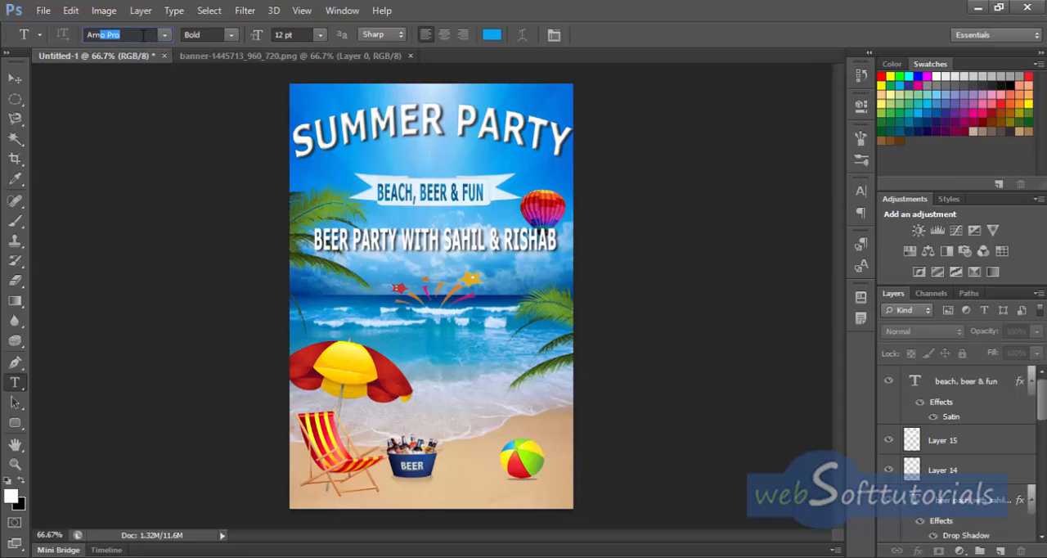
key(Return)
Step: Set the Arno Pro font style to Semibold
click(232, 37)
click(232, 37)
click(212, 36)
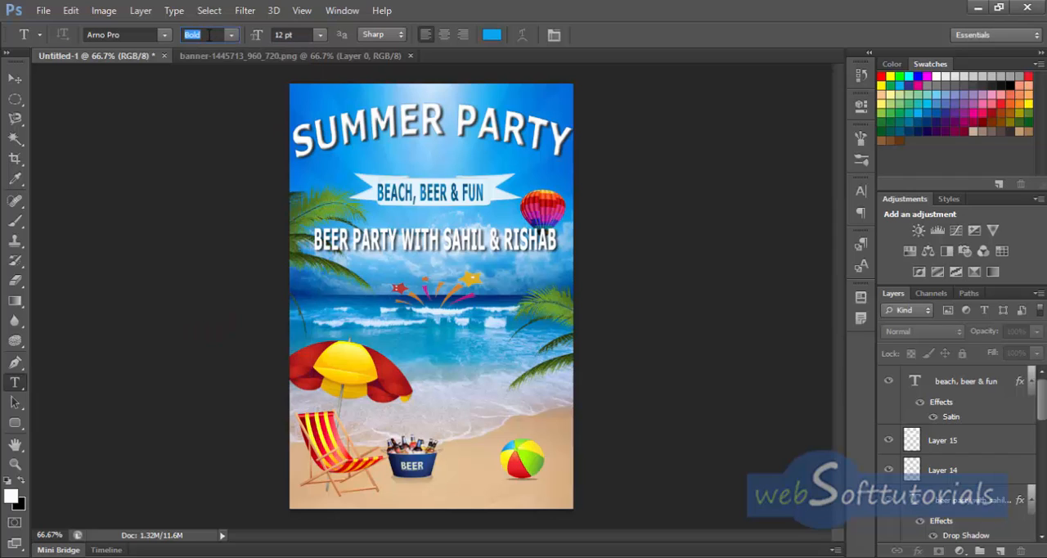
text(Sembo...)
key(Return)
Step: Add a white 12 pt text line reading "SUNDAY 20" just below the beer party line
click(375, 266)
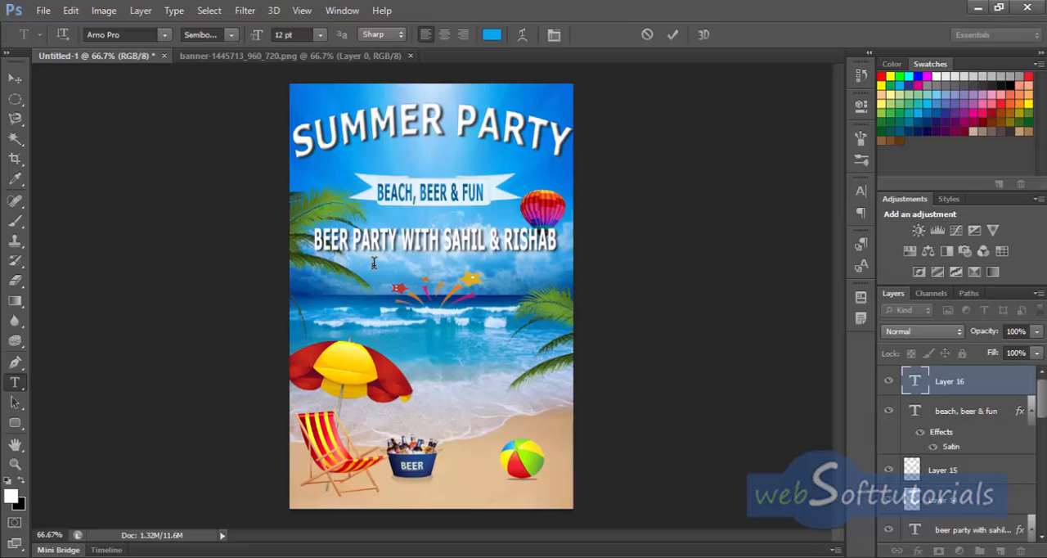
click(491, 34)
drag(266, 338, 230, 327)
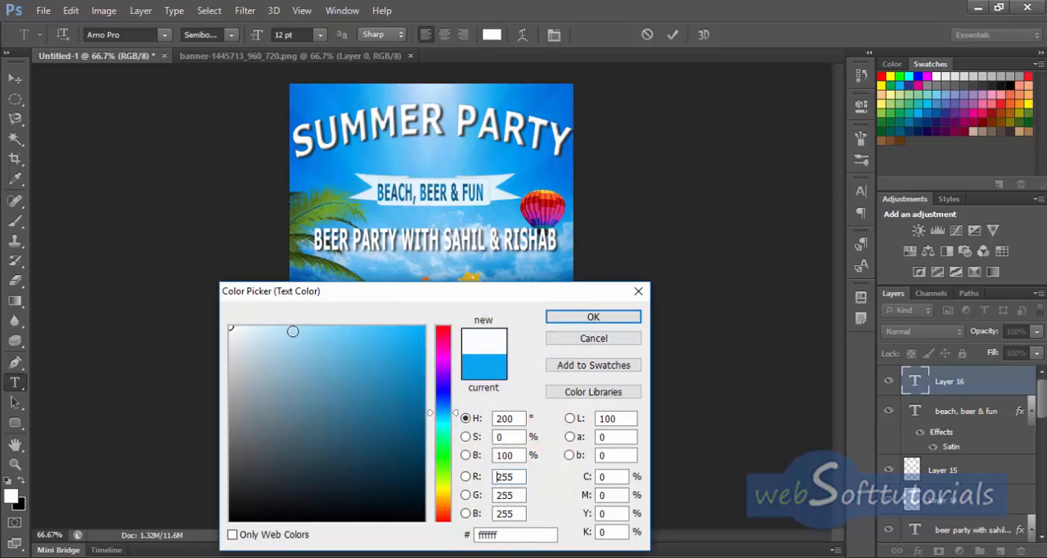
click(573, 316)
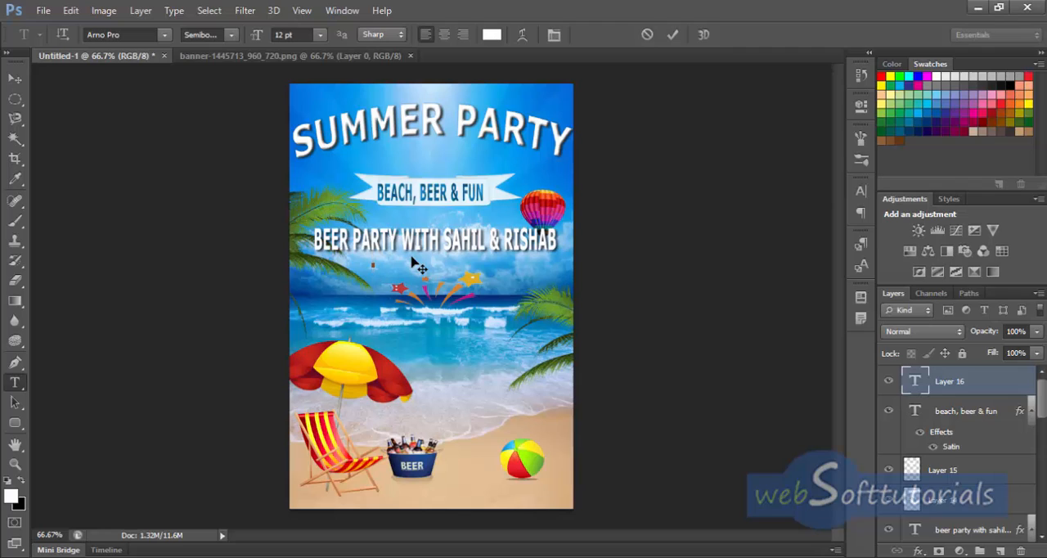
text(SUNDAY)
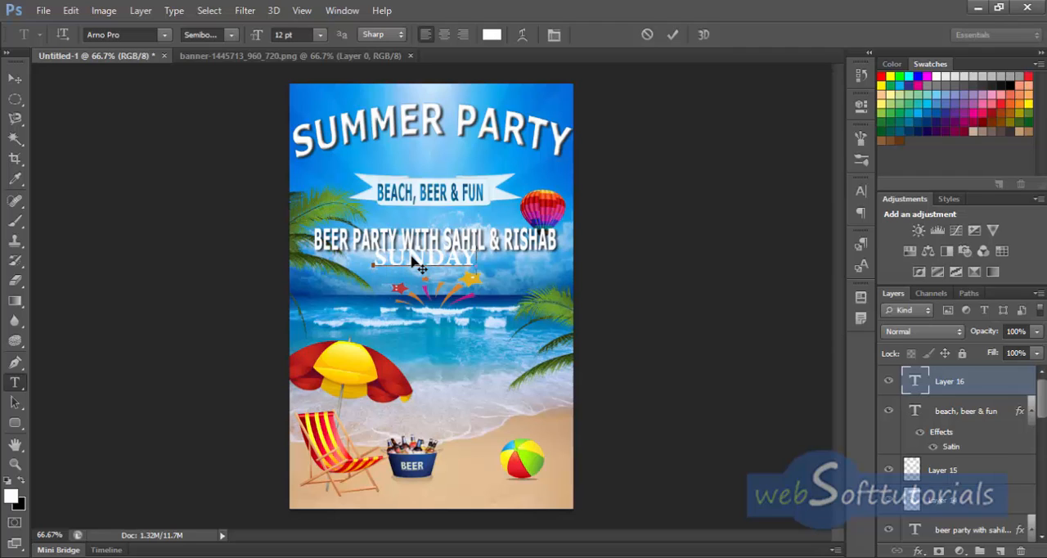
text( 20)
click(672, 35)
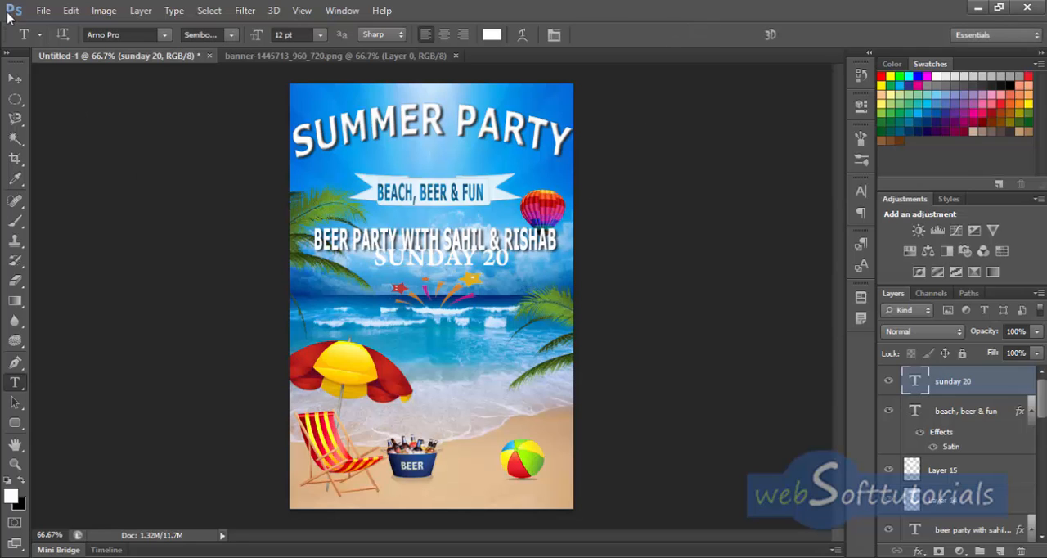
Step: Nudge the "SUNDAY 20" text slightly down and left so it sits centred between the beer party line and the firework
click(15, 78)
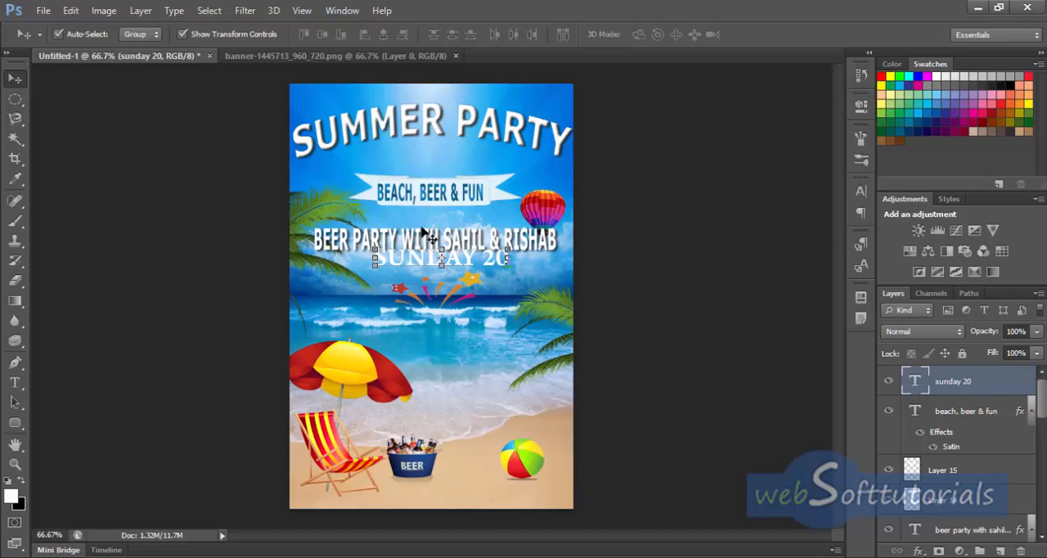
key(Down)
key(Down)
key(Down)
key(Down)
key(Down)
key(Down)
key(Down)
key(Down)
key(Down)
key(Down)
key(Down)
key(Down)
key(Down)
key(Down)
key(Down)
key(Down)
key(Down)
key(Left)
key(Left)
key(Left)
key(Left)
key(Left)
key(Left)
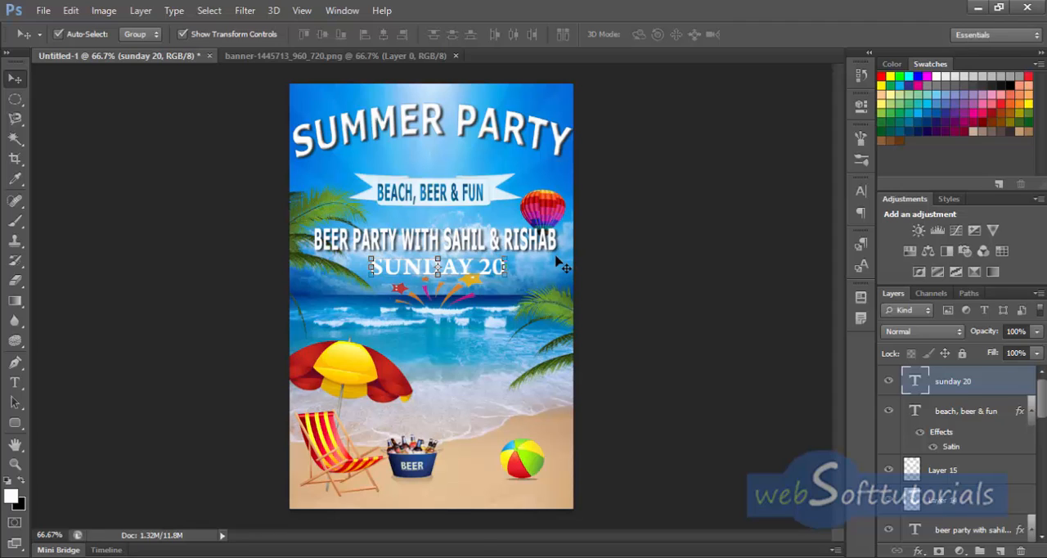
key(Up)
key(Up)
key(Up)
key(Up)
key(Up)
key(Up)
key(Up)
key(Up)
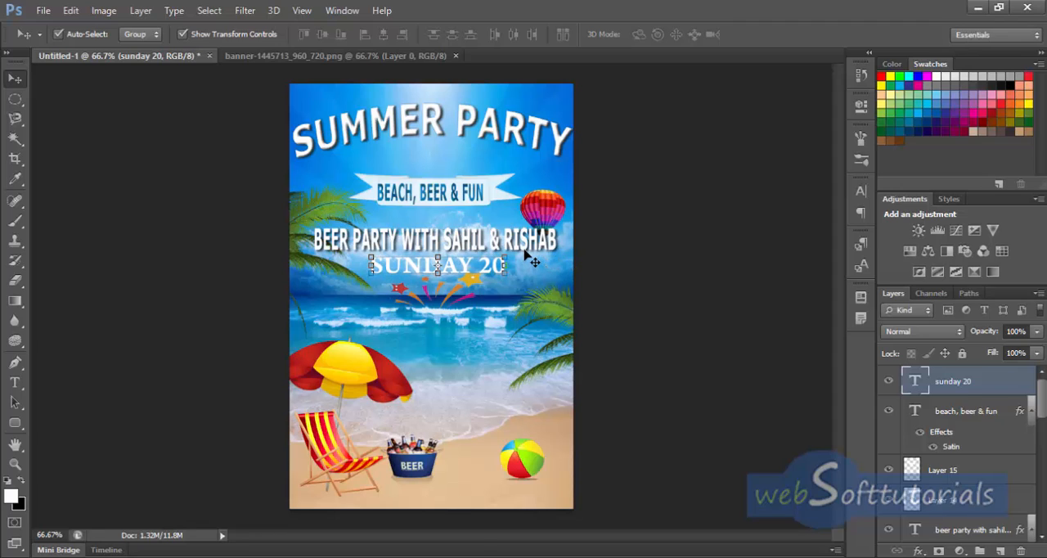
key(Up)
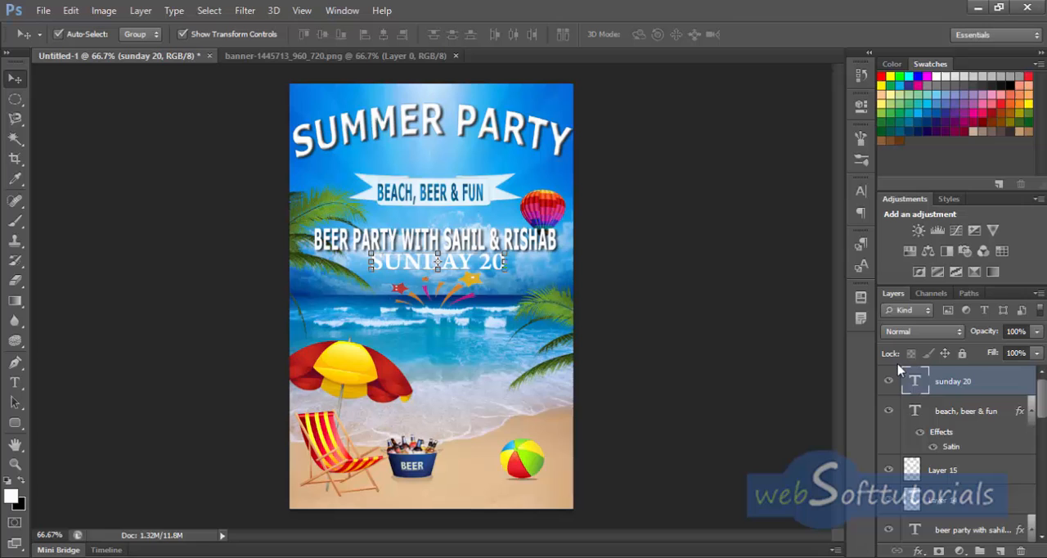
Step: Add a drop shadow with 25% opacity to the "SUNDAY 20" text layer
double_click(1014, 386)
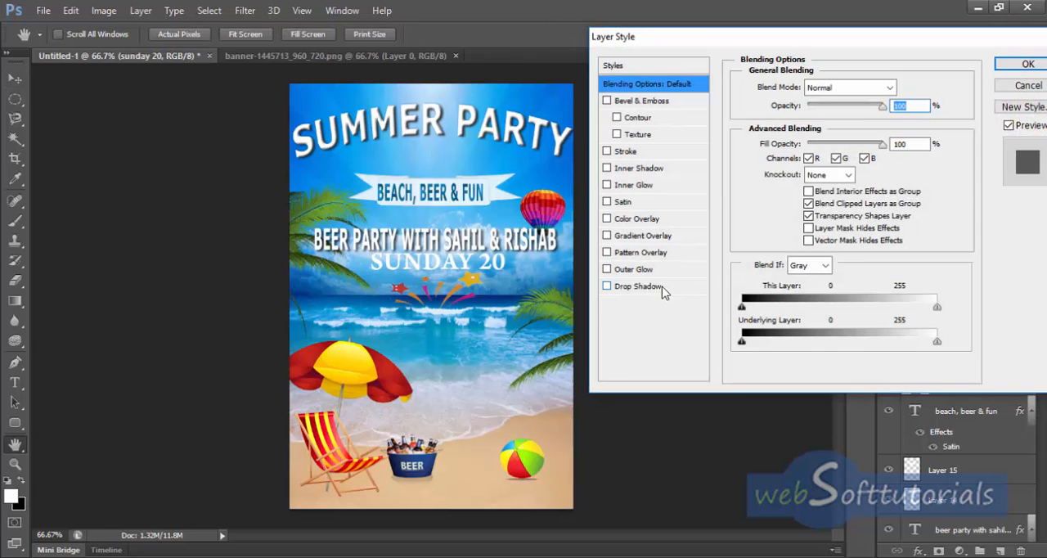
click(639, 286)
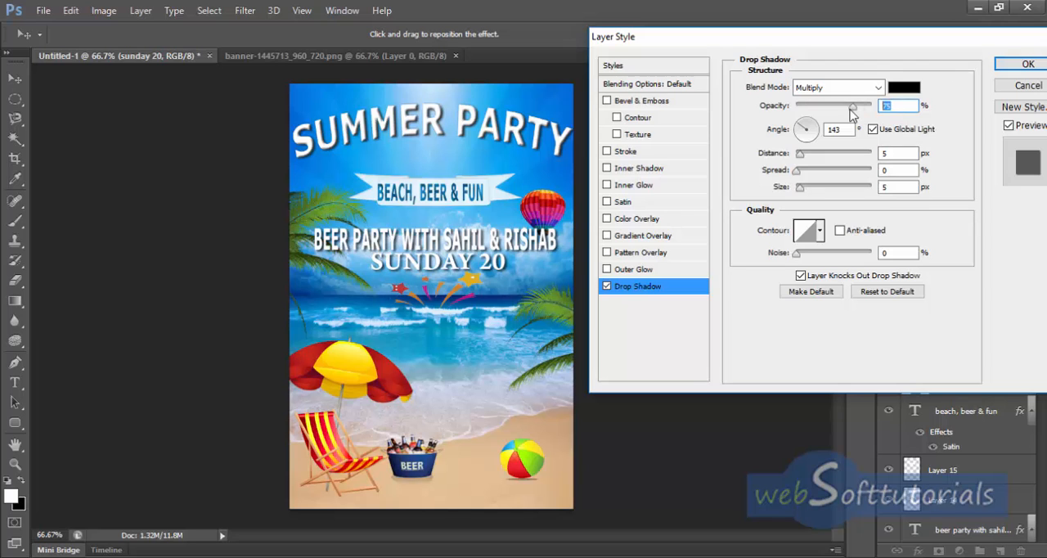
text(25)
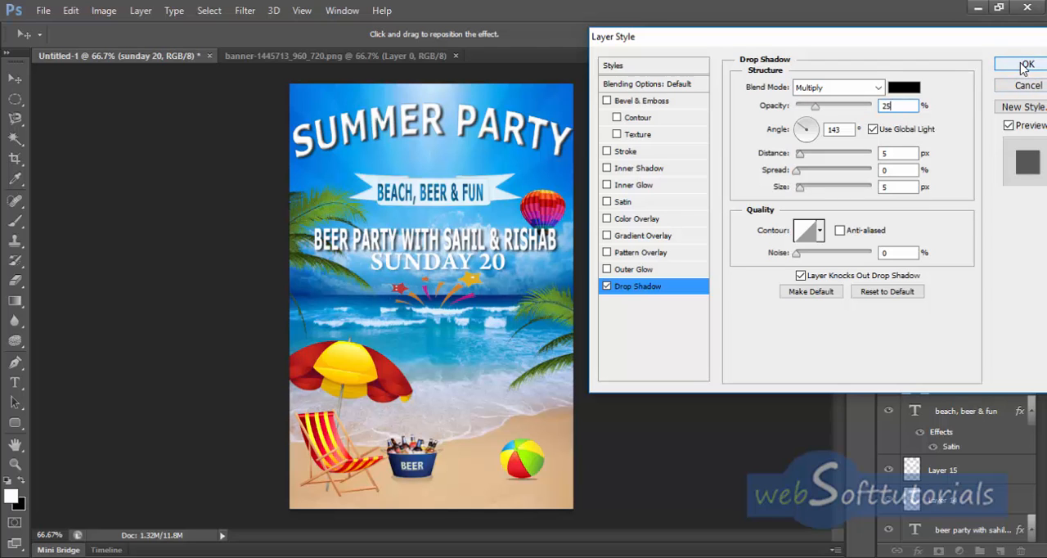
click(1027, 65)
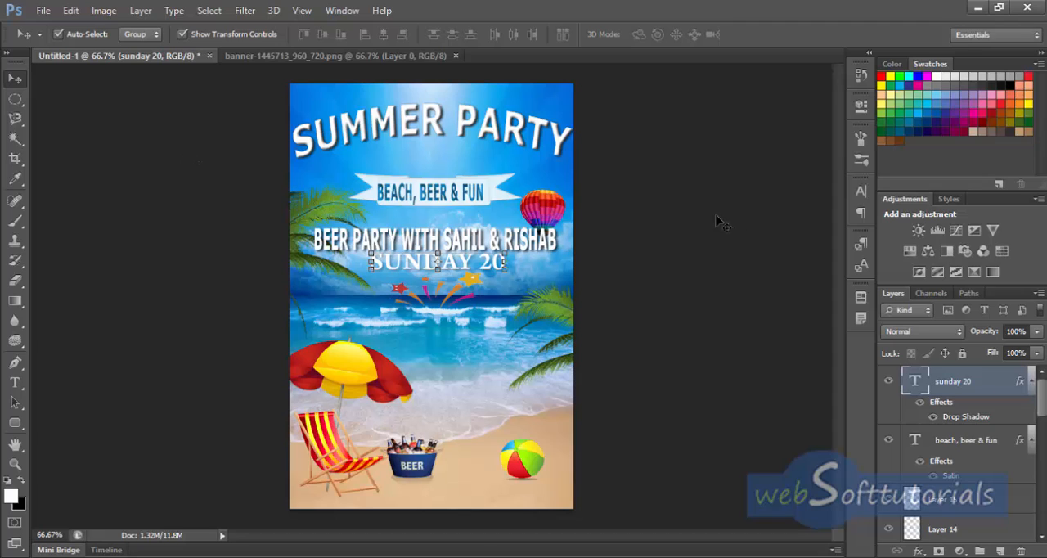
click(644, 237)
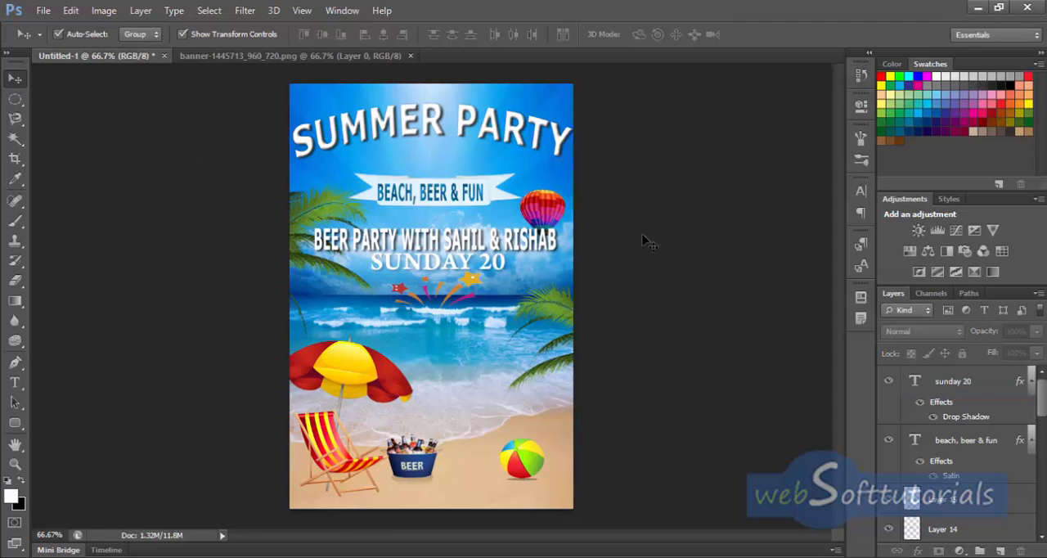
Step: Rotate the left palm leaves about 11.75° clockwise and shift them left so they sit further beyond the page edge
click(301, 226)
drag(395, 140, 407, 198)
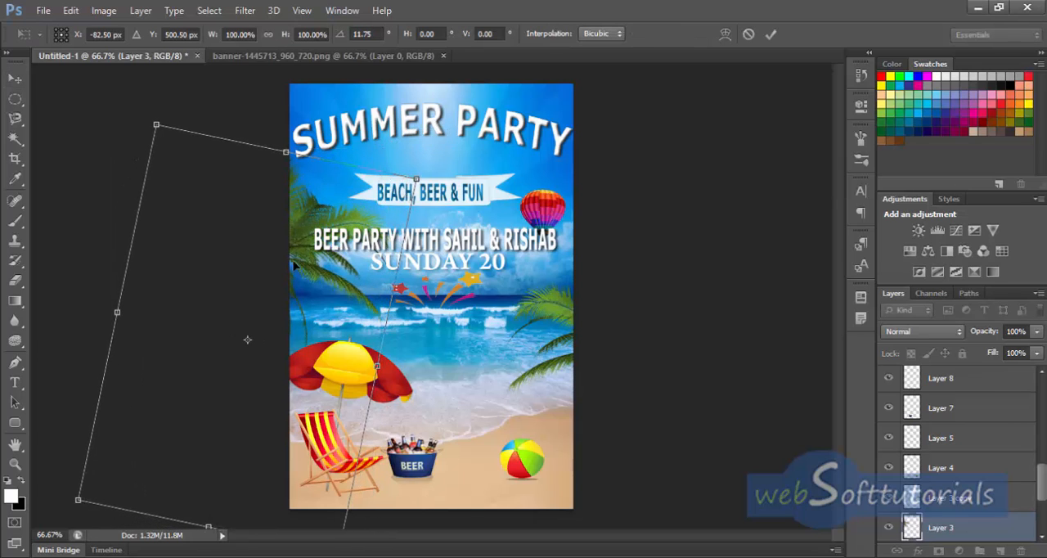
drag(291, 251, 309, 225)
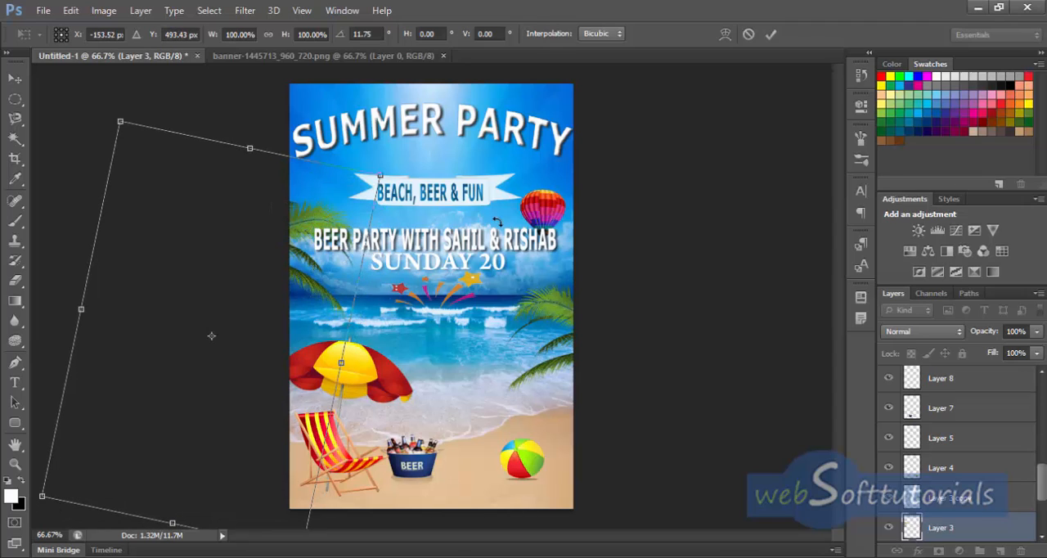
click(771, 33)
Step: Transform the right palm leaves: rotate about -4°, scale to about 102.6% width and 101.6% height, and shift them left over the sea
click(557, 307)
key(ctrl+j)
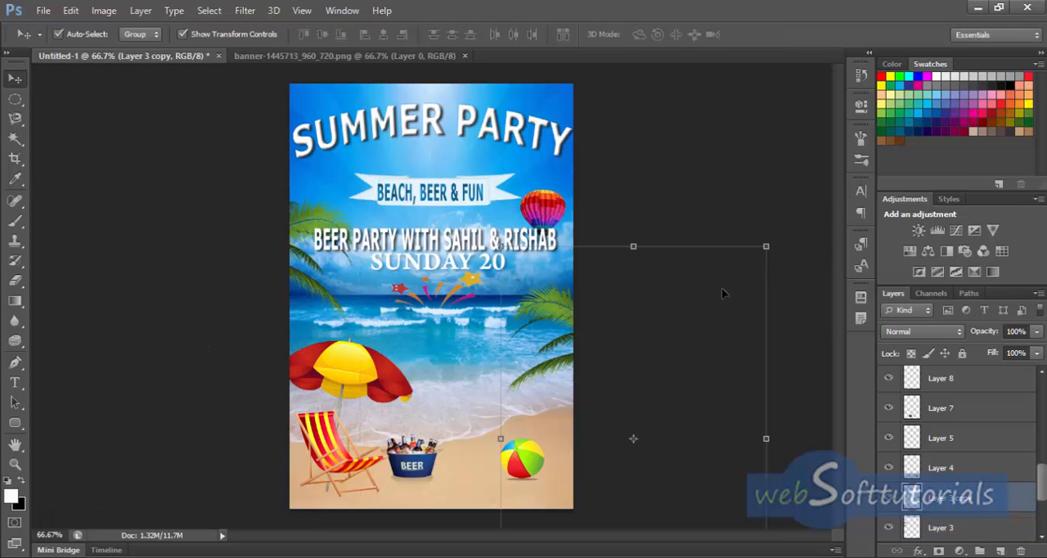
key(ctrl+t)
drag(490, 239, 450, 250)
drag(446, 257, 520, 229)
mouse_move(538, 343)
mouse_down()
mouse_move(525, 339)
mouse_move(524, 351)
mouse_up()
drag(501, 236, 450, 255)
key(Right)
key(Right)
key(Right)
key(Right)
key(Right)
key(Right)
key(Right)
key(Right)
key(Right)
key(Right)
key(Right)
key(Right)
key(Right)
key(Right)
key(Right)
key(Right)
key(Right)
key(Right)
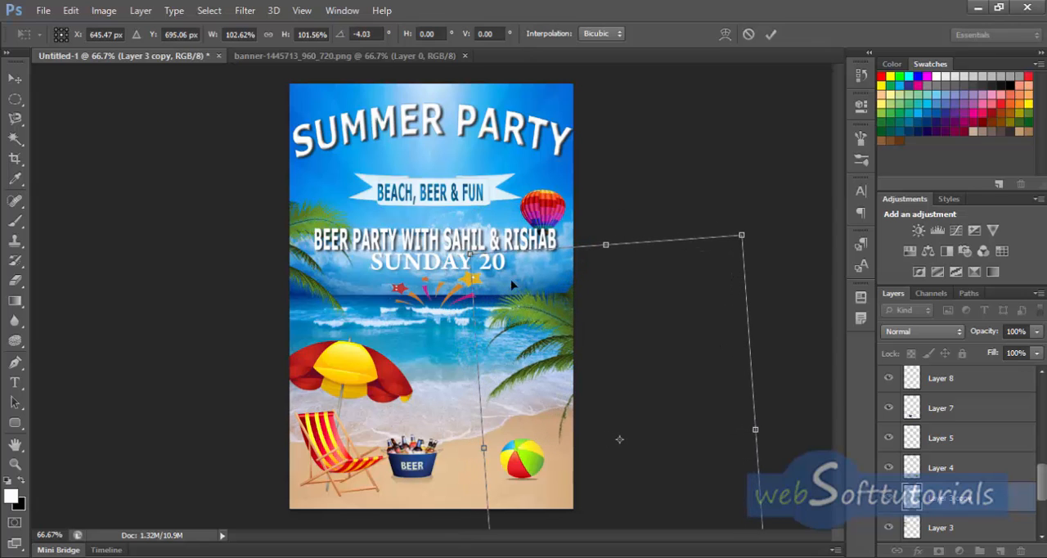
click(771, 34)
click(661, 221)
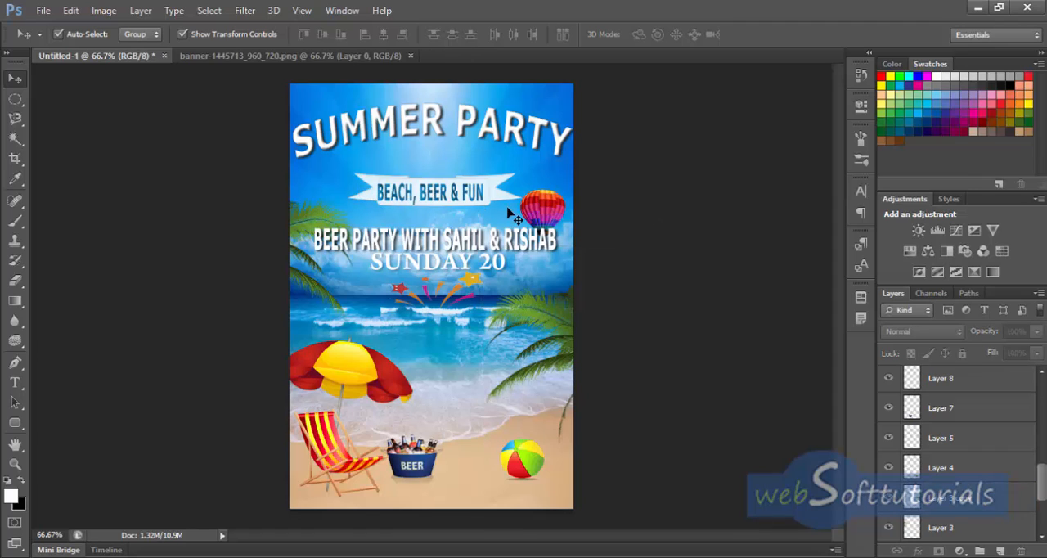
Step: Duplicate the hot-air balloon to the left of the banner, rotated about 9.7° and scaled to about 74% width and 83% height
click(537, 212)
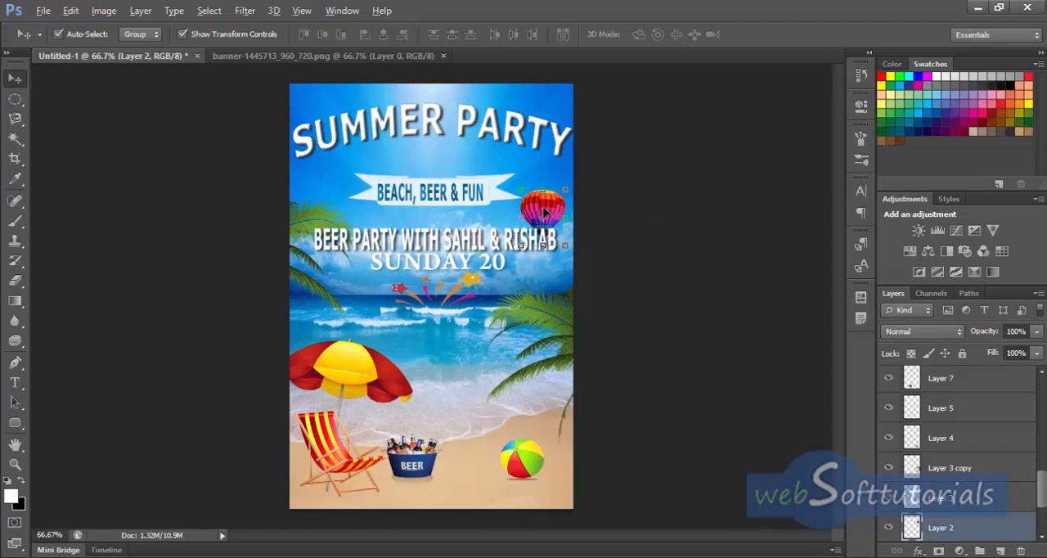
drag(545, 212, 340, 179)
key(ctrl+t)
drag(366, 144, 370, 153)
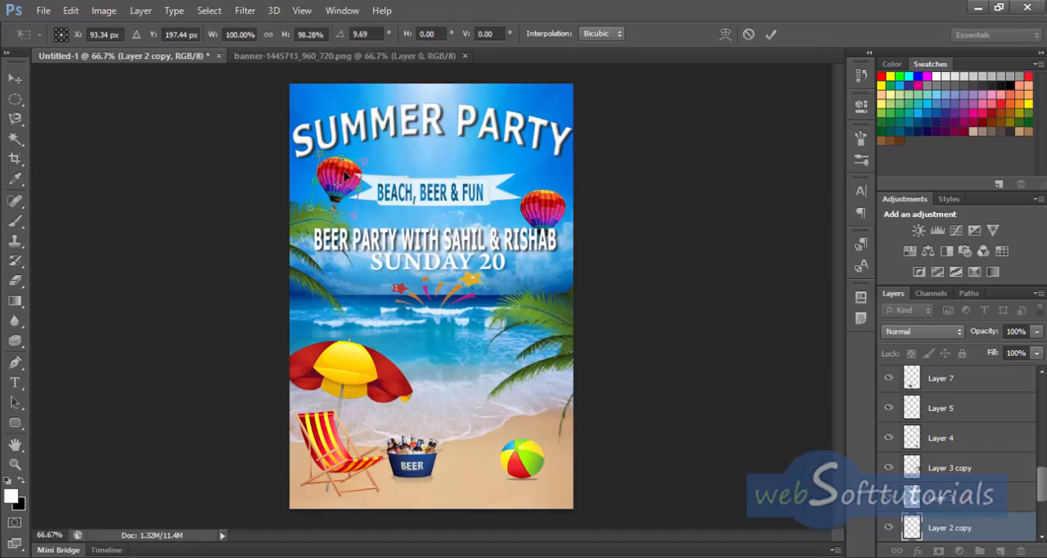
drag(360, 188, 338, 176)
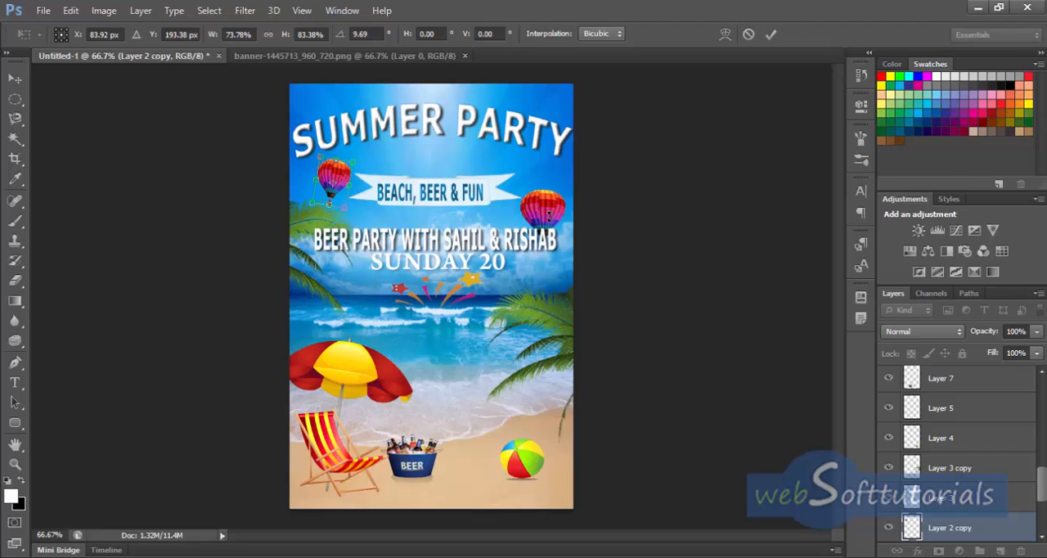
click(771, 33)
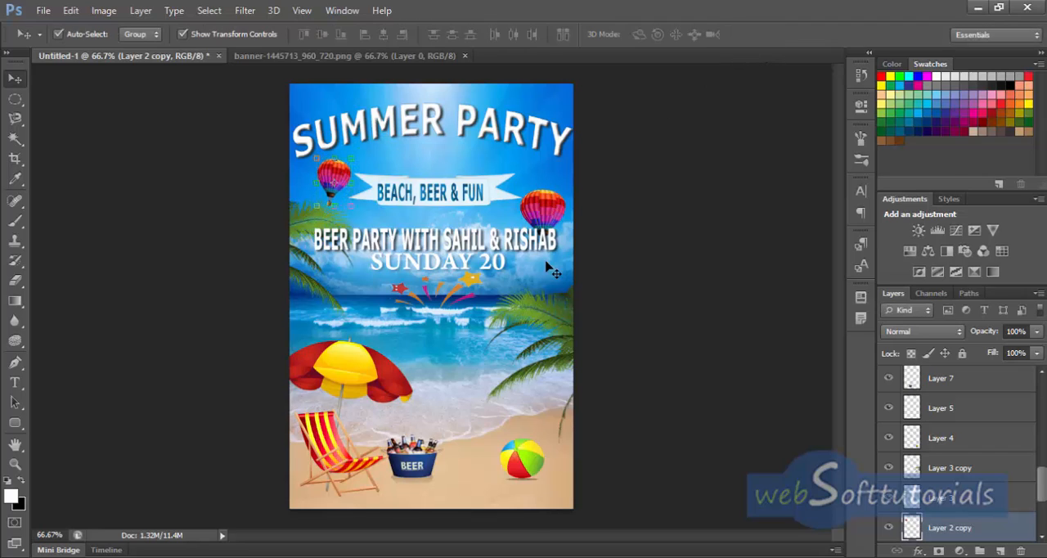
Step: Move the original balloon up beside the banner's right end and rotate it about -12.4°
drag(556, 201, 578, 151)
key(ctrl+t)
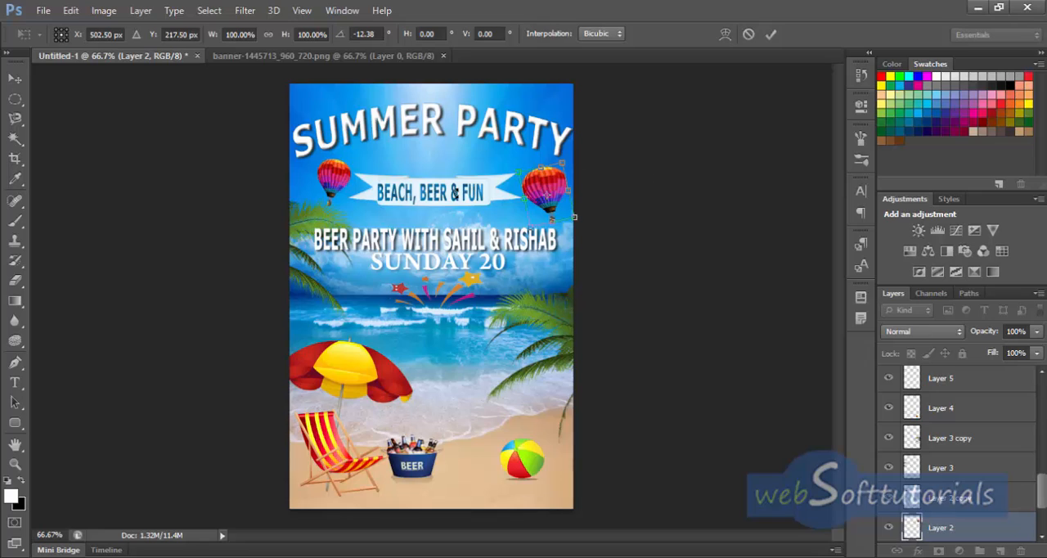
click(771, 34)
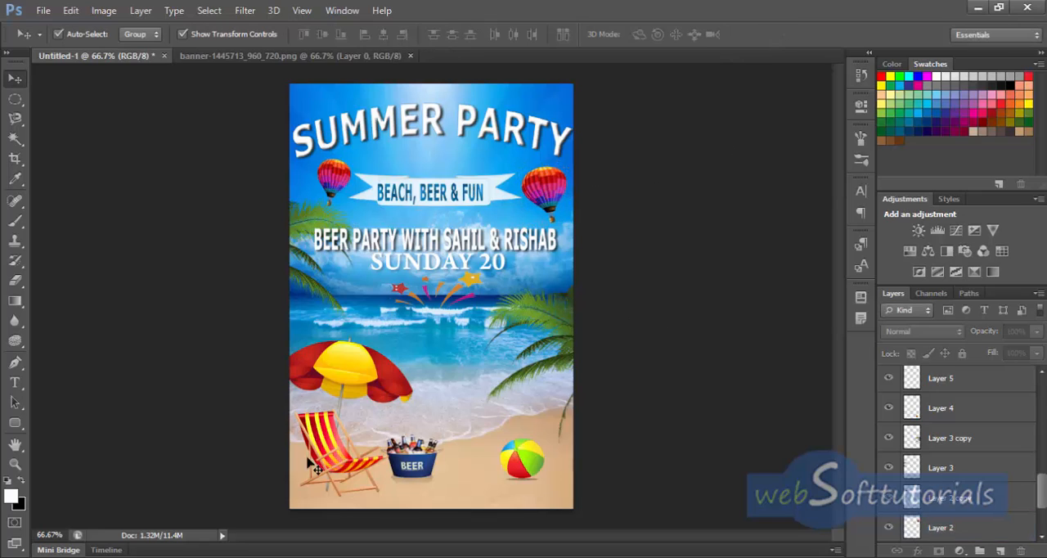
Step: Nudge the beach umbrella and deck chair left until the chair meets the page's left edge
click(331, 440)
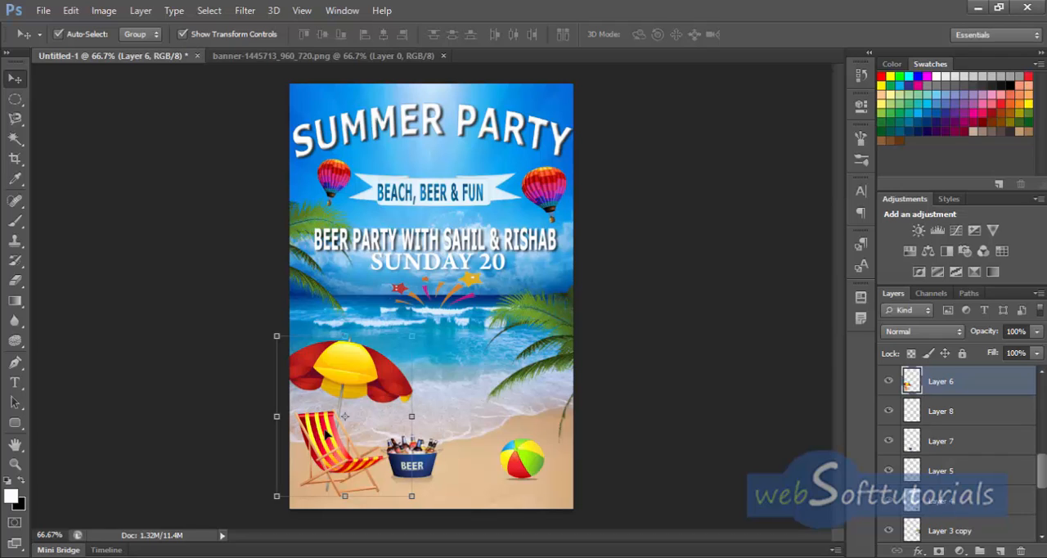
key(Left)
key(Left)
key(Left)
key(Left)
key(Left)
key(Left)
key(Left)
key(Left)
key(Left)
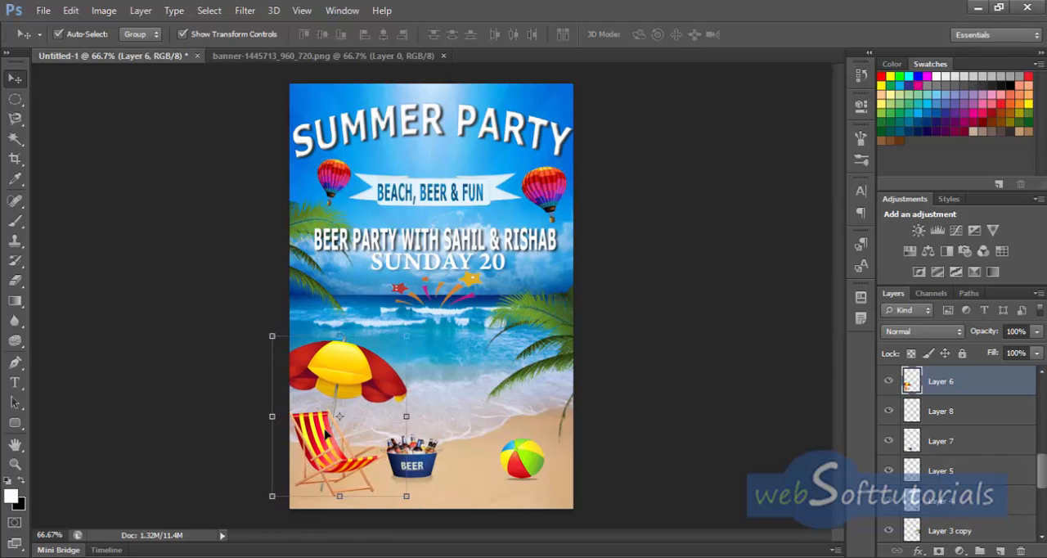
key(Left)
key(Left)
key(Left)
key(Left)
key(Left)
key(Left)
click(439, 471)
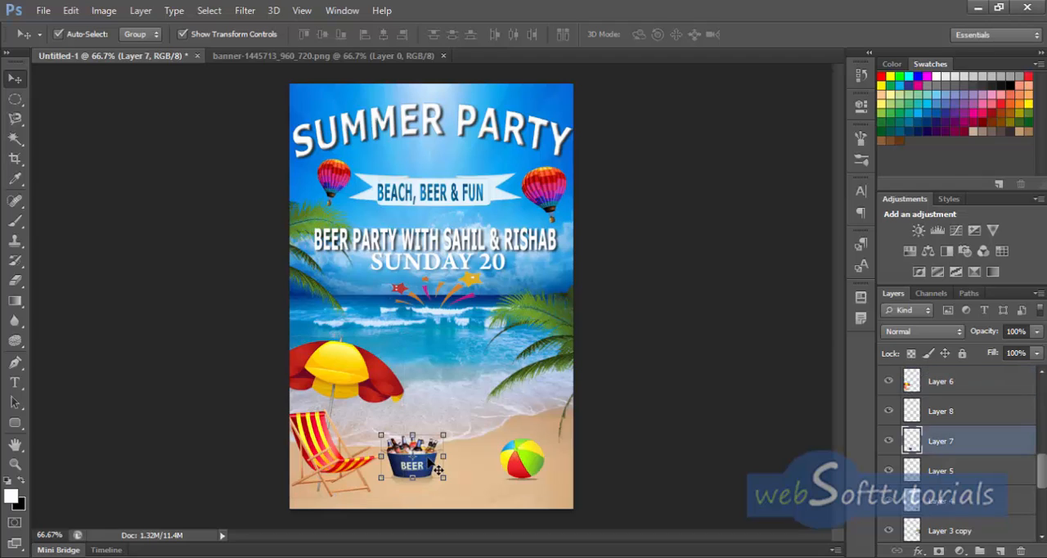
drag(379, 458, 371, 458)
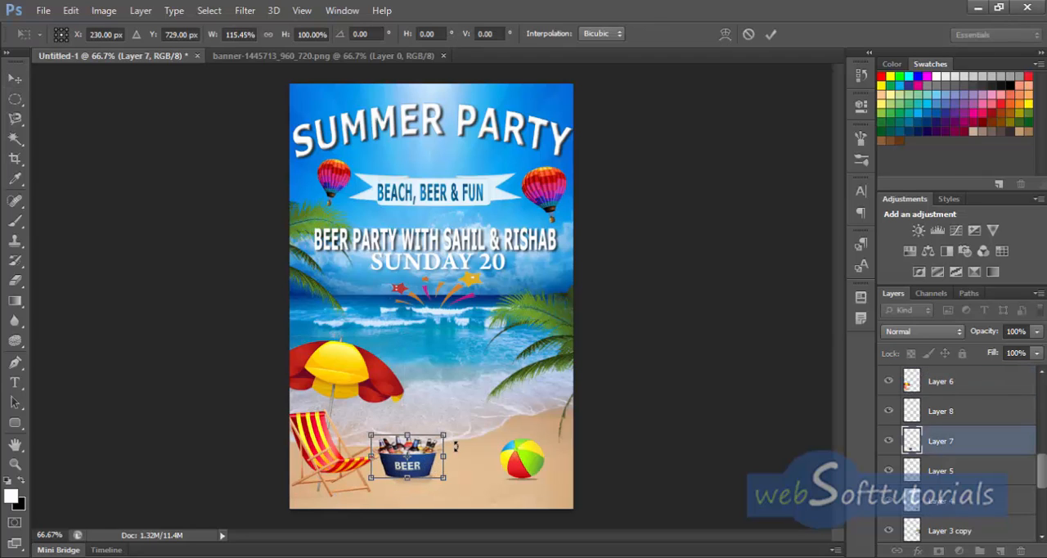
key(ctrl+z)
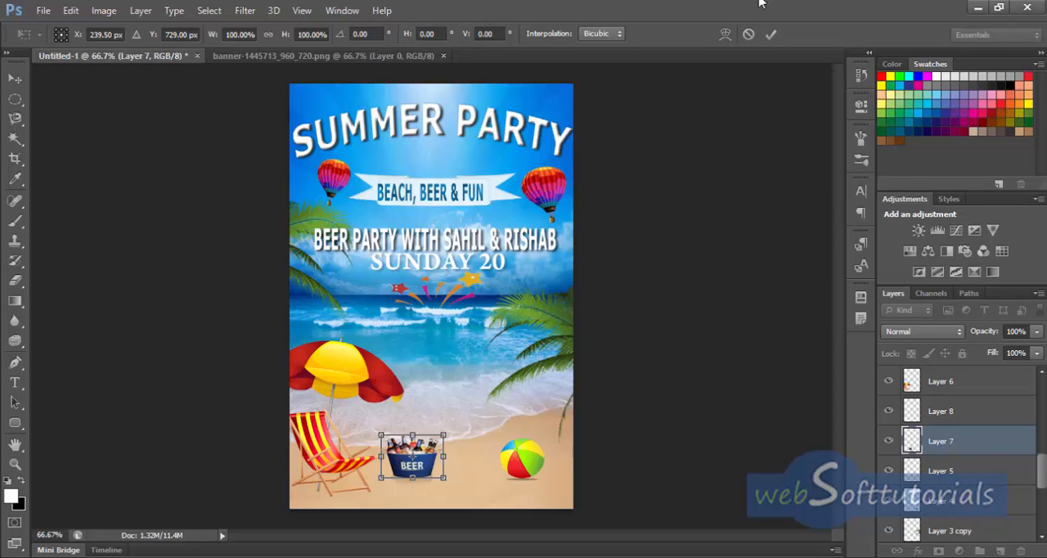
click(749, 34)
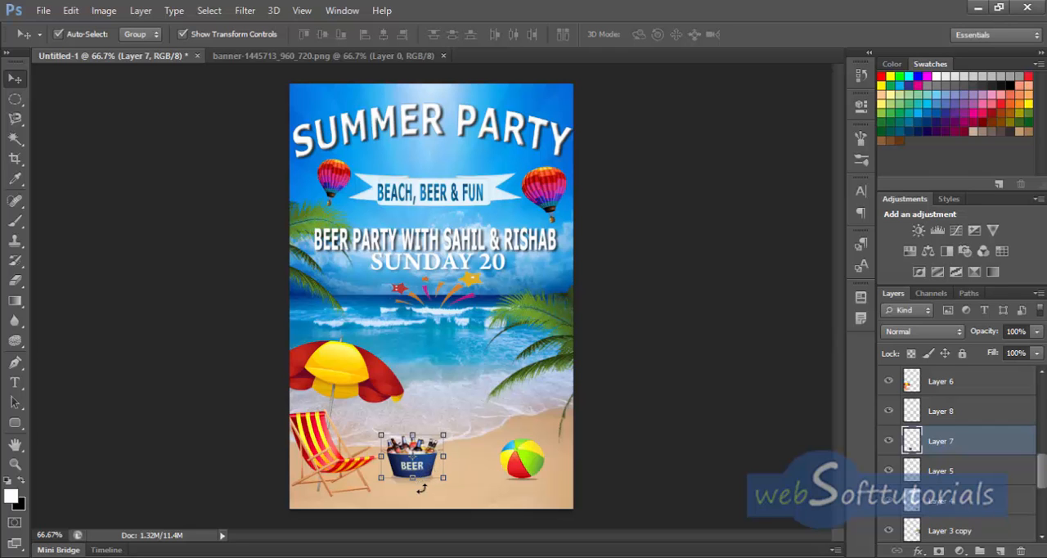
Step: Widen the beer bucket together with its shadow to about 110% and shift both slightly down and left towards the deck chair
key(ctrl+plus)
key(ctrl+plus)
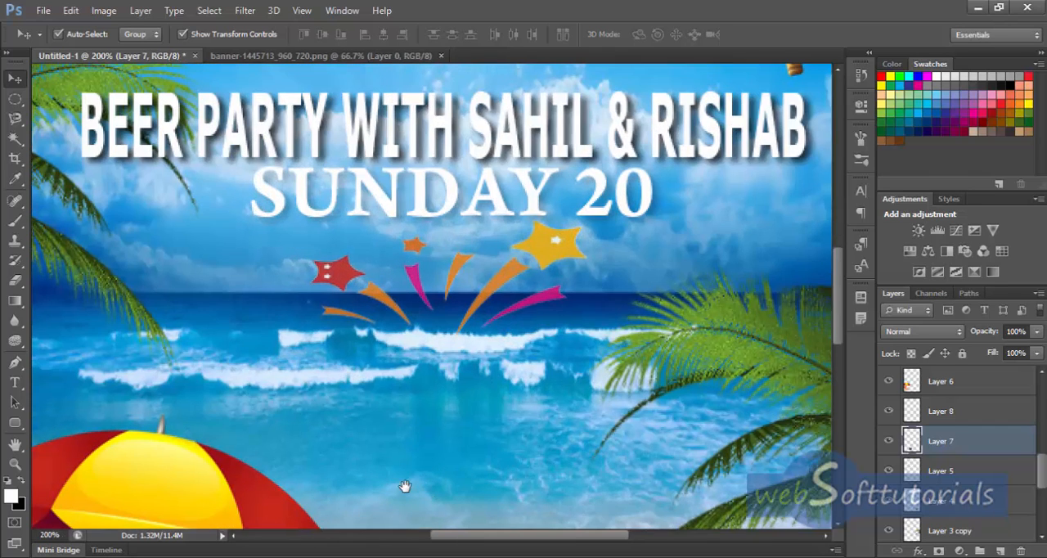
drag(402, 486, 428, 292)
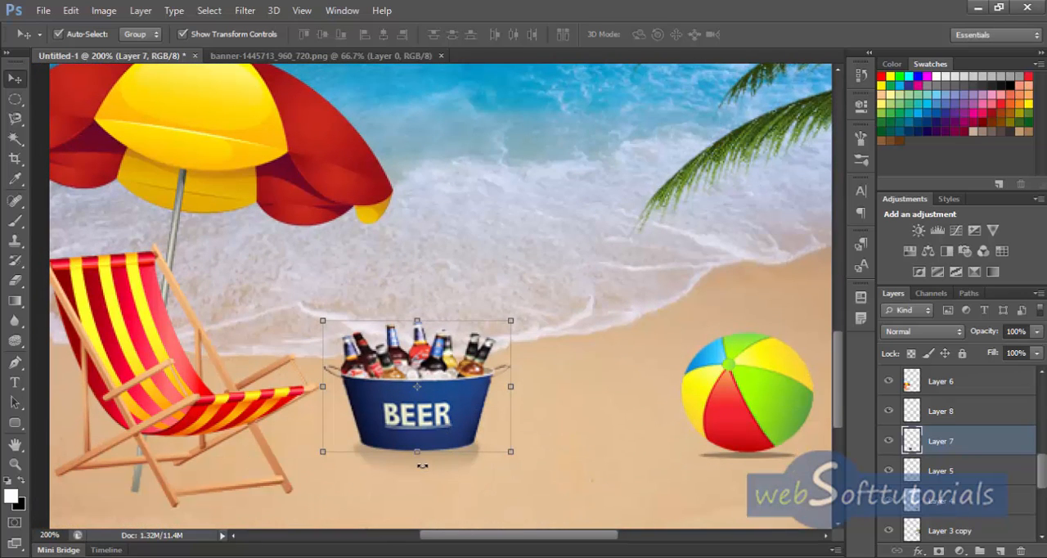
key(ctrl+t)
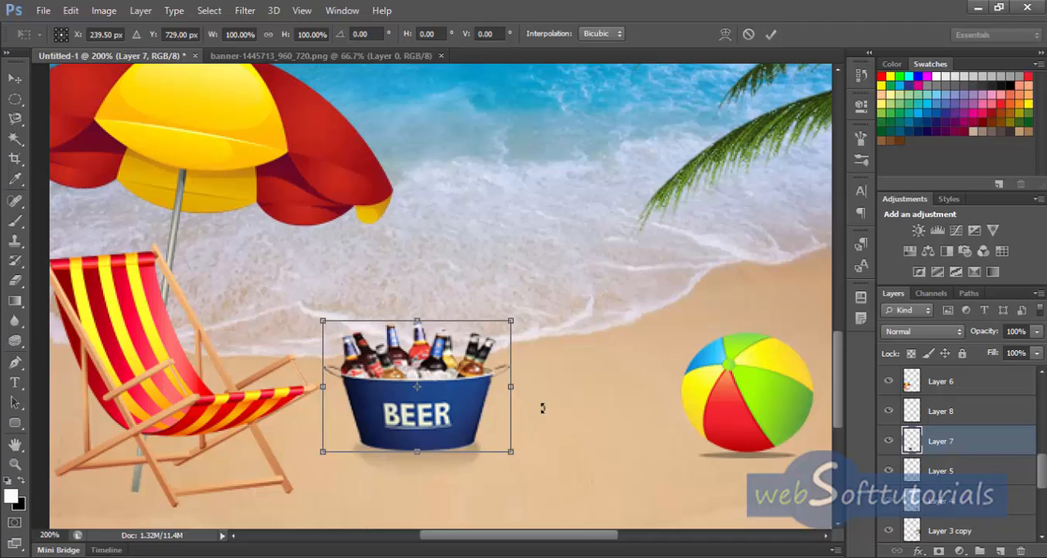
click(748, 34)
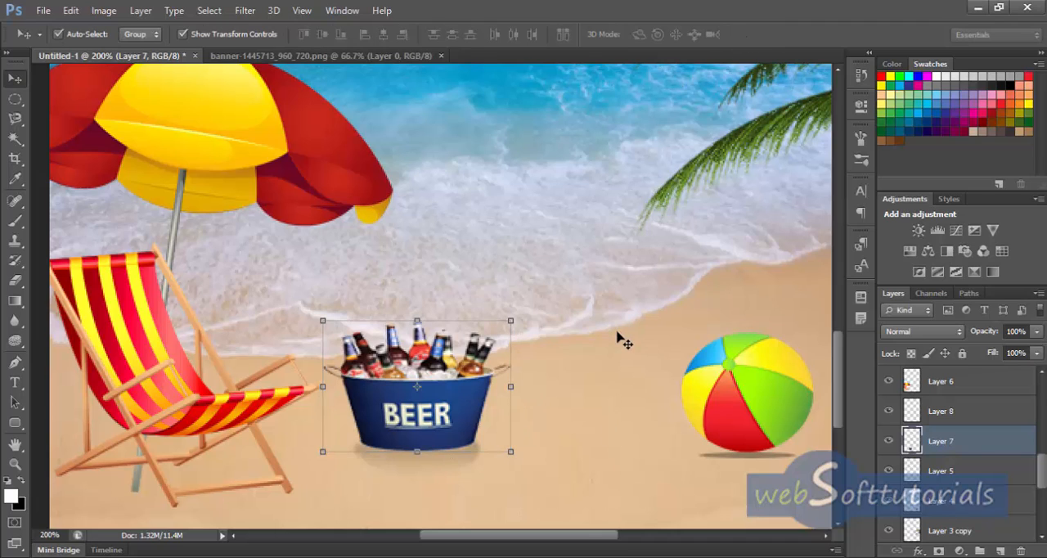
click(508, 416)
click(426, 465)
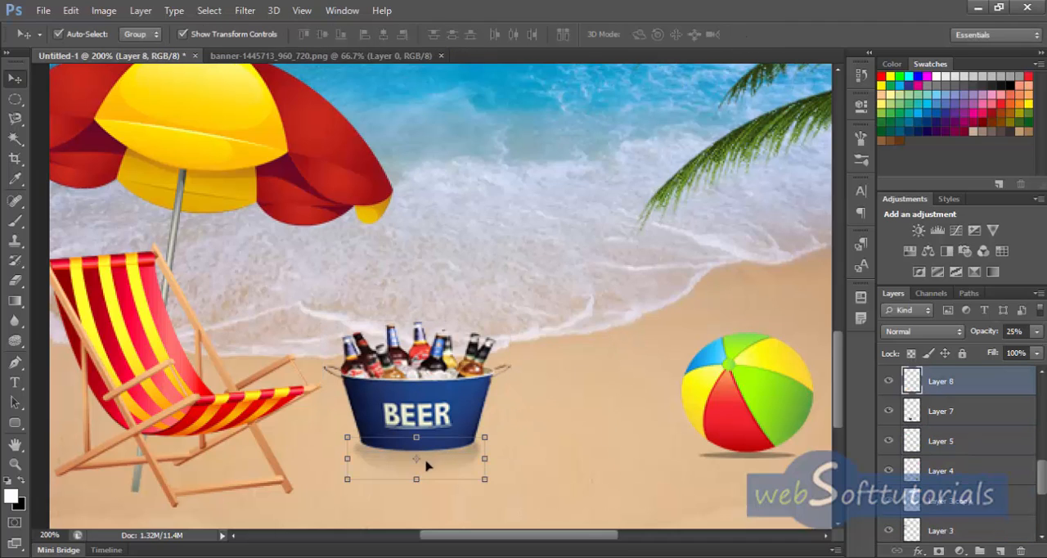
shift+click(430, 408)
drag(326, 400, 305, 399)
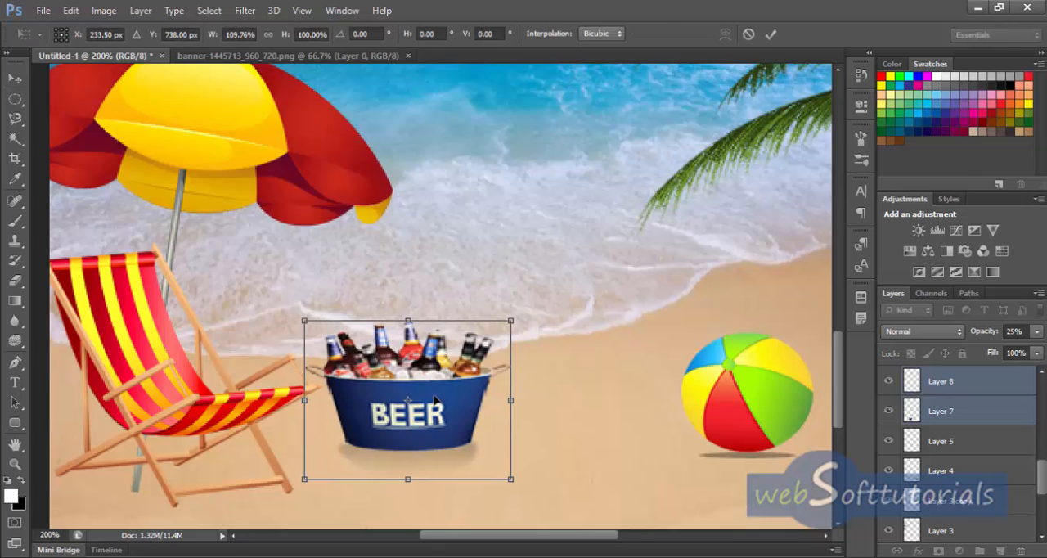
mouse_move(435, 398)
mouse_down()
mouse_move(413, 390)
mouse_move(424, 404)
mouse_up()
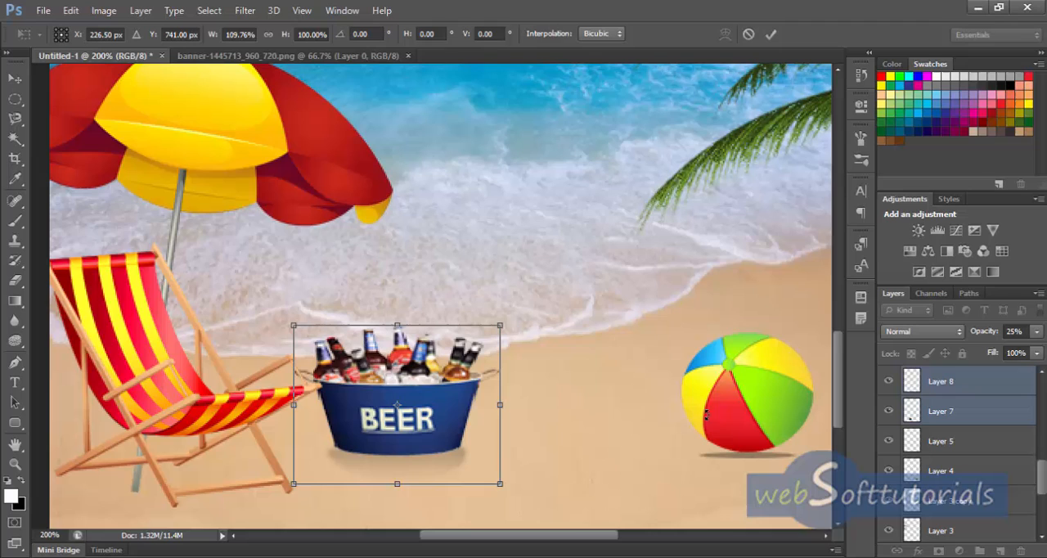
click(770, 34)
Step: Nudge the beach ball together with its shadow slightly right and down on the sand
click(761, 409)
click(771, 465)
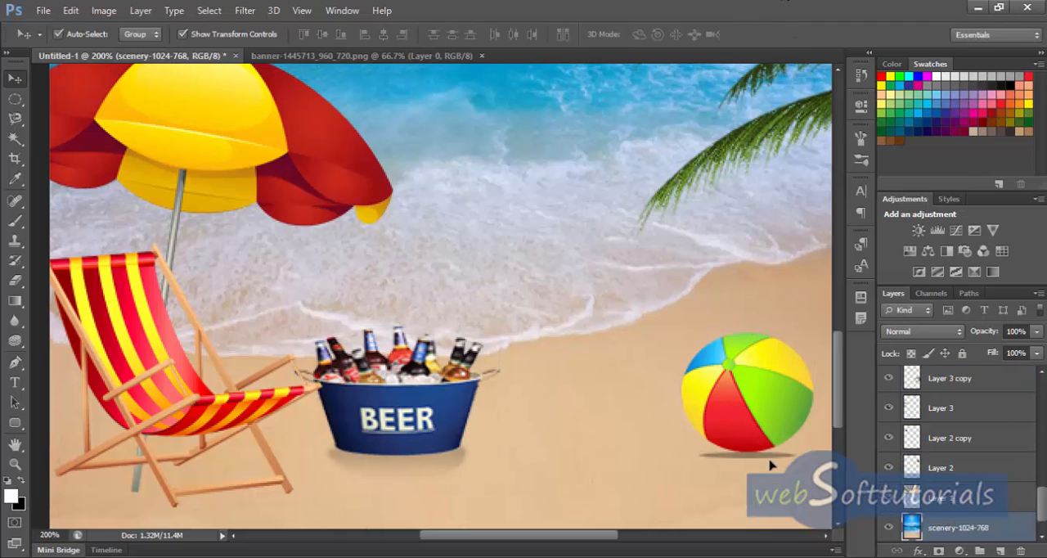
click(760, 422)
shift+click(760, 421)
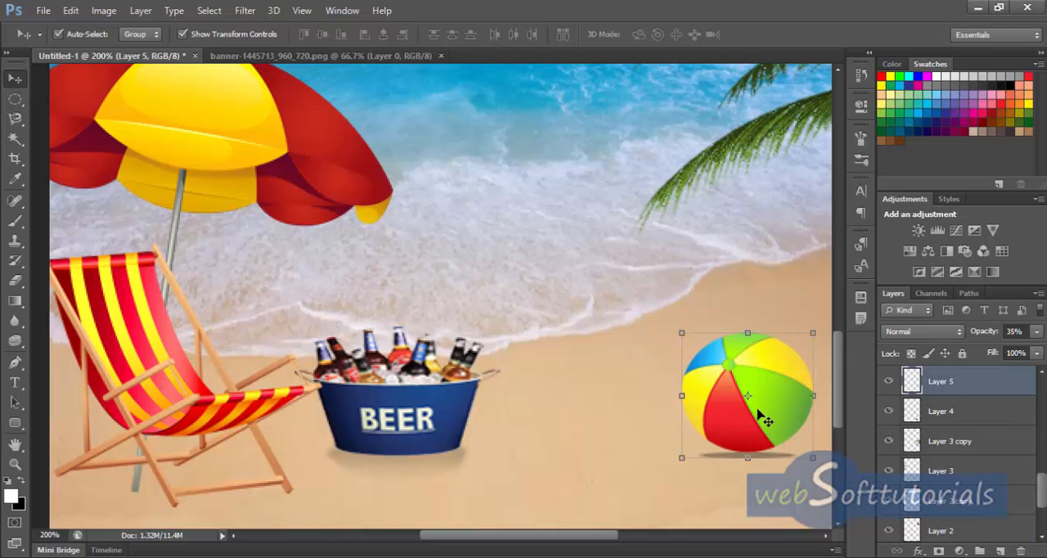
key(ctrl+minus)
key(ctrl+minus)
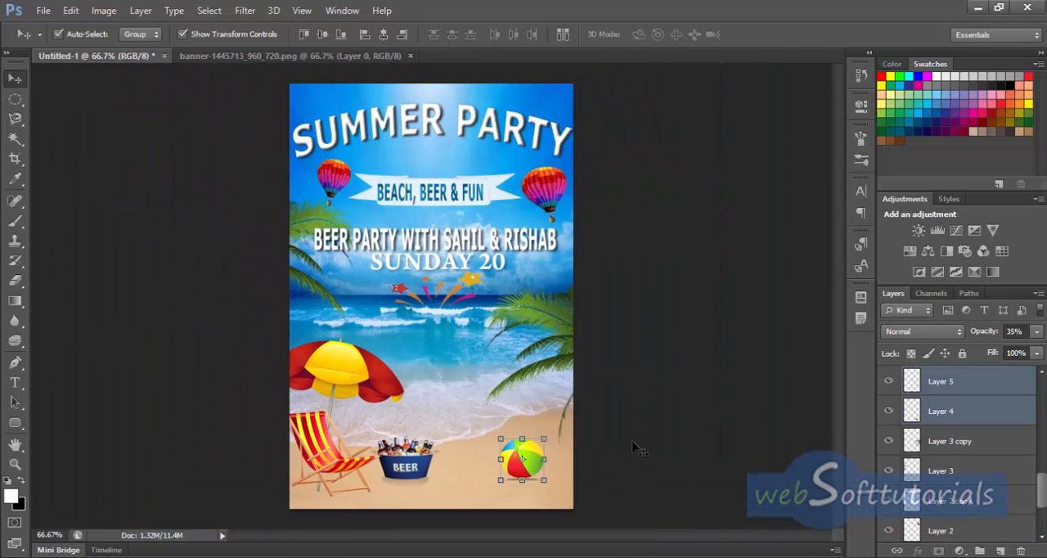
key(Right)
key(Right)
key(Right)
key(Right)
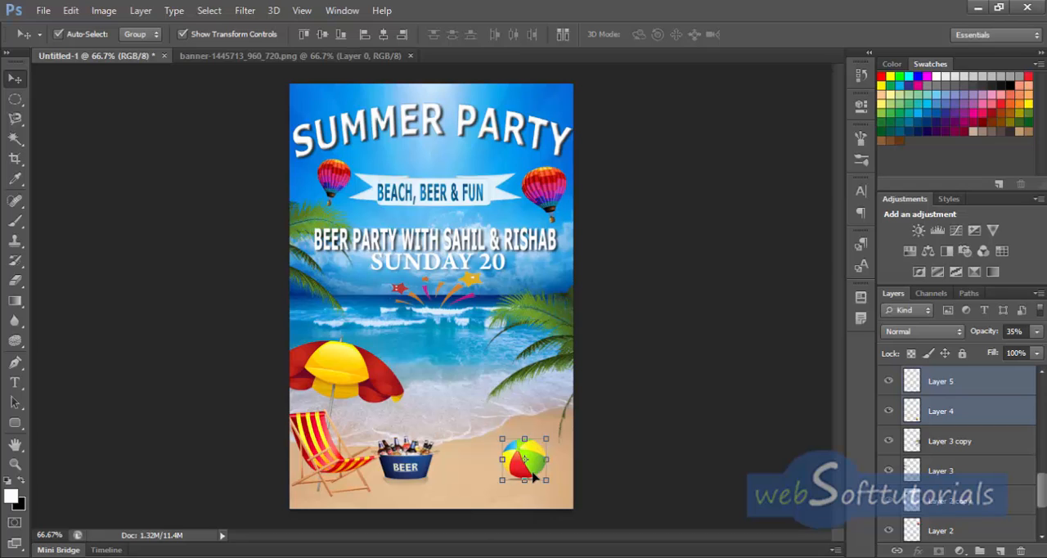
key(Down)
key(Down)
key(Down)
key(Down)
key(Down)
key(Down)
click(651, 428)
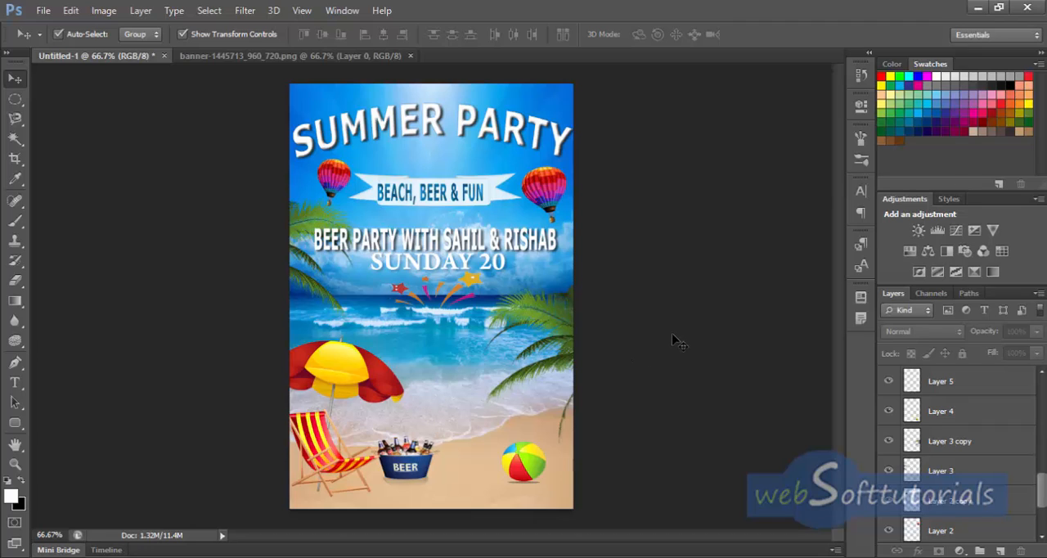
Step: Nudge the beer party text line slightly up, away from the "SUNDAY 20" line
click(457, 243)
key(Up)
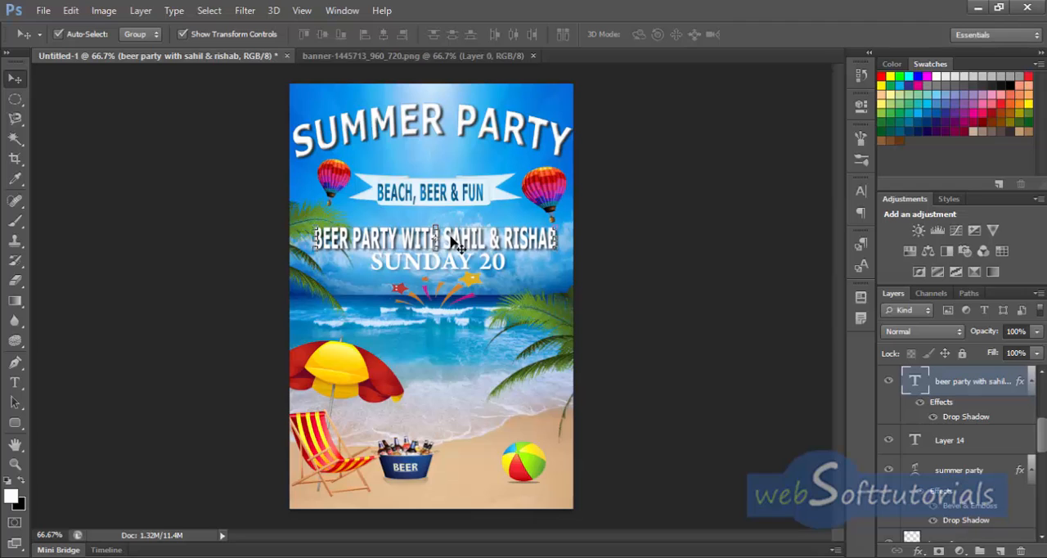
Step: Raise the beer party text line a little further towards the banner
key(Up)
key(Up)
key(Up)
key(Up)
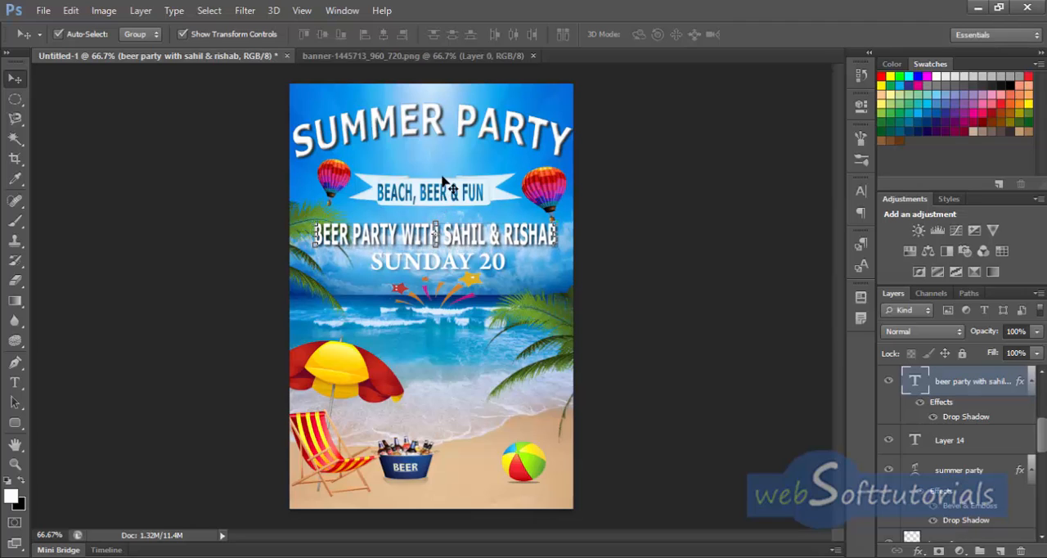
Step: Move the arched "SUMMER PARTY" title up about 0.1 cm
click(437, 109)
drag(435, 103, 435, 96)
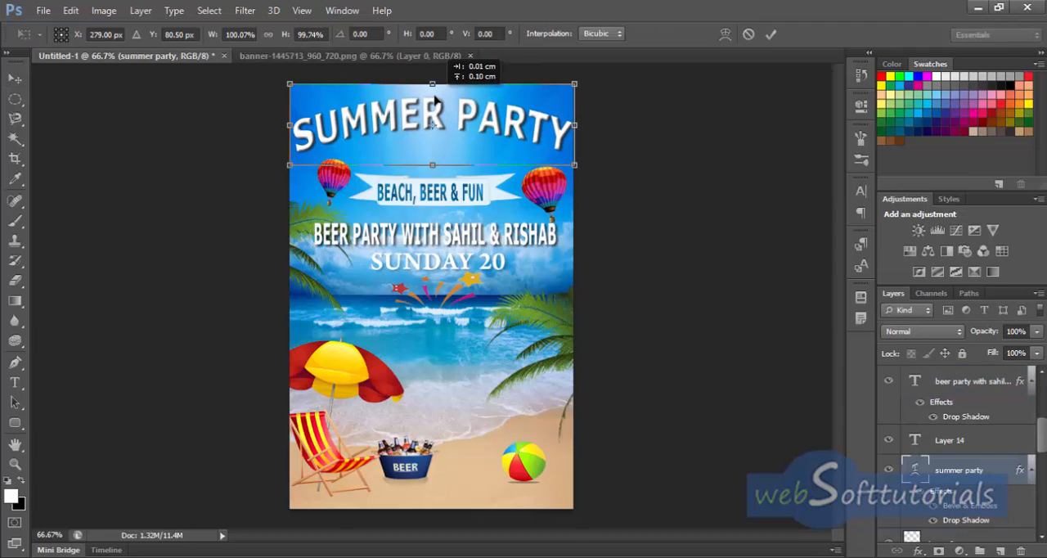
click(770, 34)
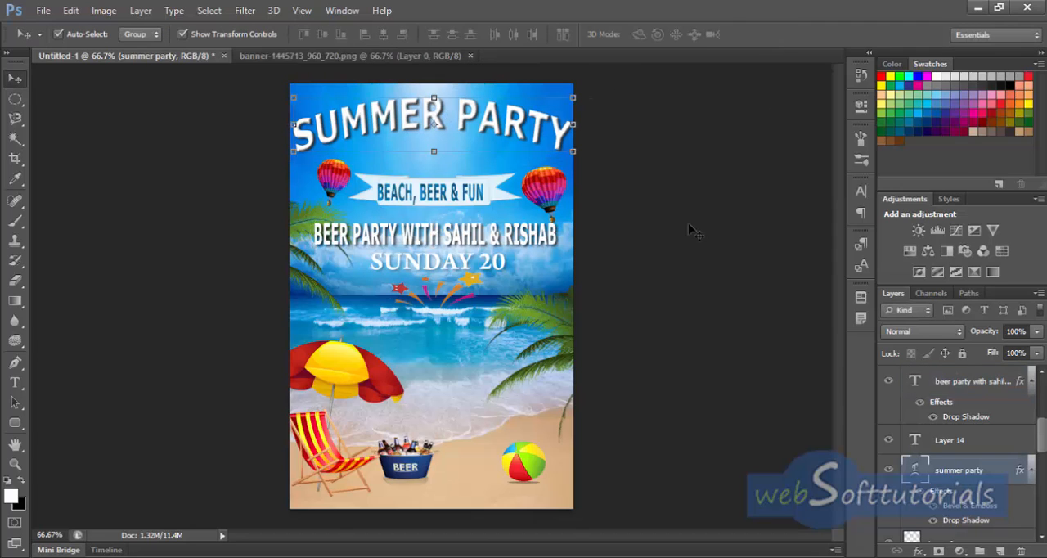
Step: Nudge the palm leaves at the page's left edge further outwards to the left, with a slight correction back right
click(303, 239)
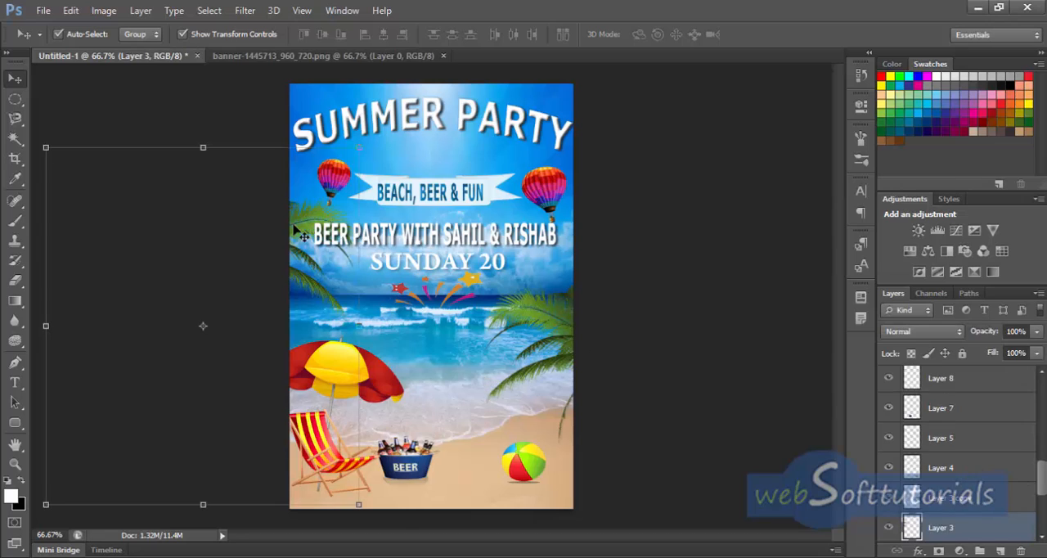
key(Left)
key(Left)
key(Left)
key(Left)
key(Left)
key(Left)
key(Left)
key(Left)
key(Left)
key(Left)
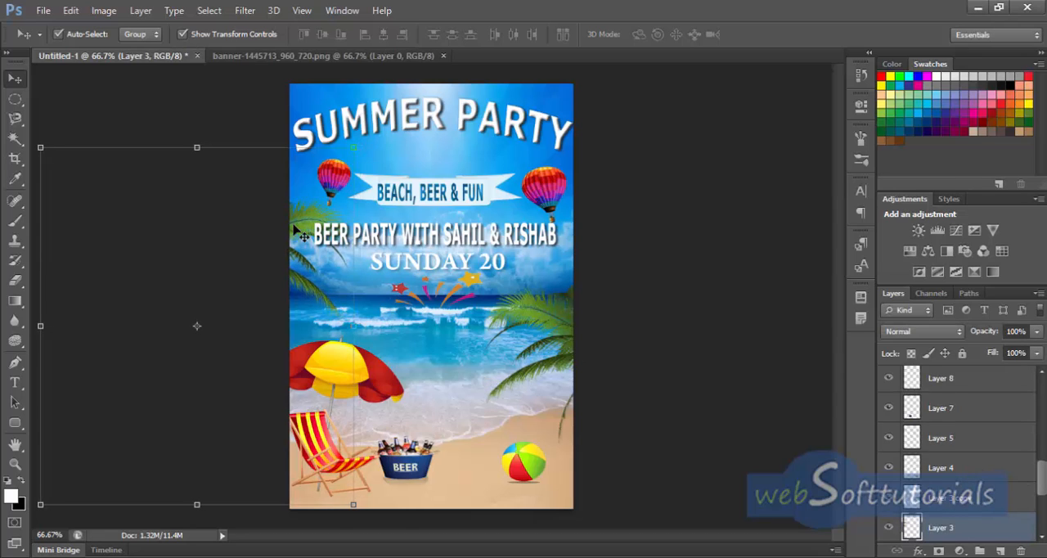
key(Left)
key(Left)
key(Left)
key(Left)
key(Left)
key(Left)
key(Left)
key(Left)
key(Left)
key(Left)
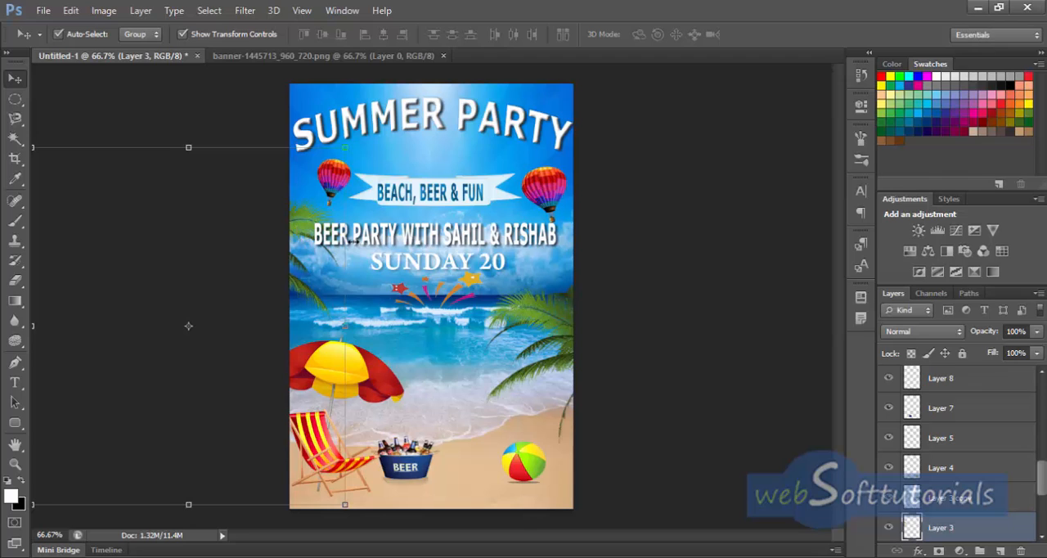
key(Right)
key(Right)
key(Right)
key(Right)
key(Right)
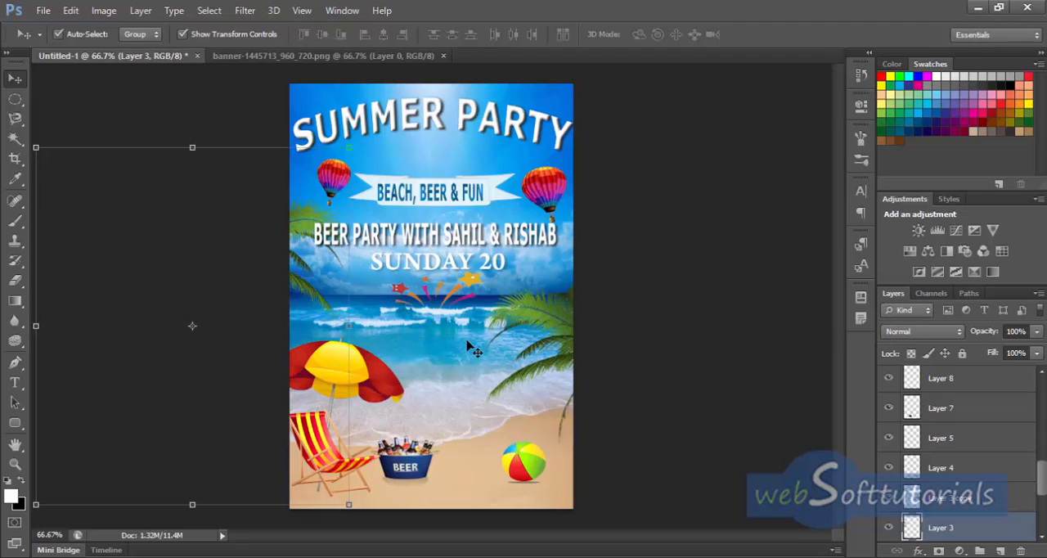
Step: Enlarge the beach umbrella and deck chair upwards and to the right, to about 106% in width and height
click(375, 382)
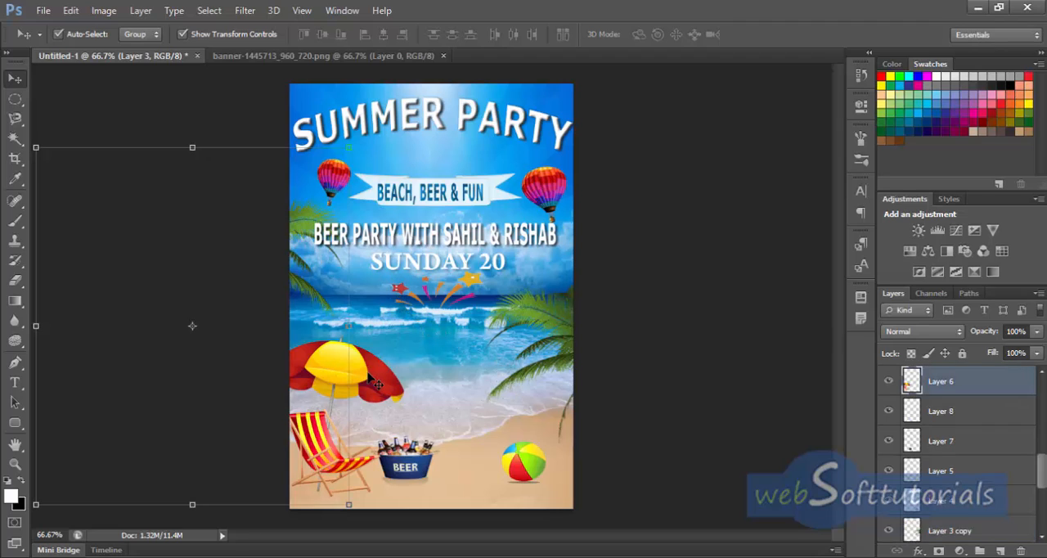
drag(336, 335, 336, 326)
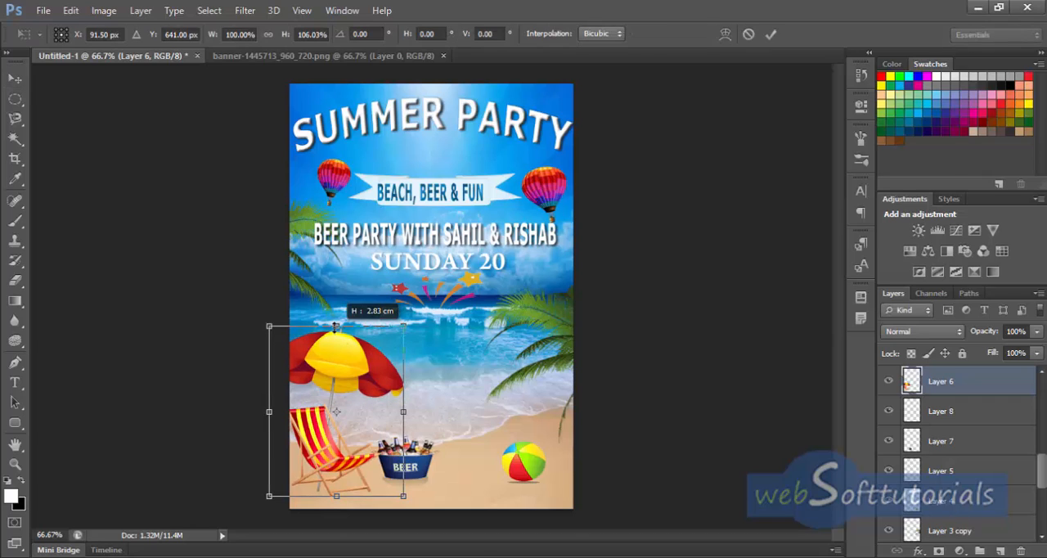
drag(337, 322, 336, 325)
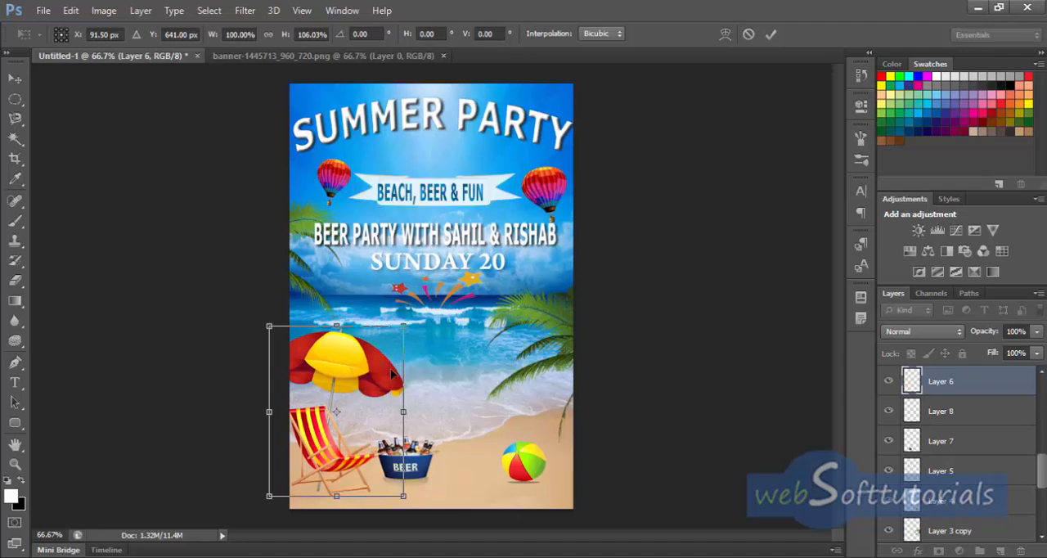
drag(403, 411, 410, 411)
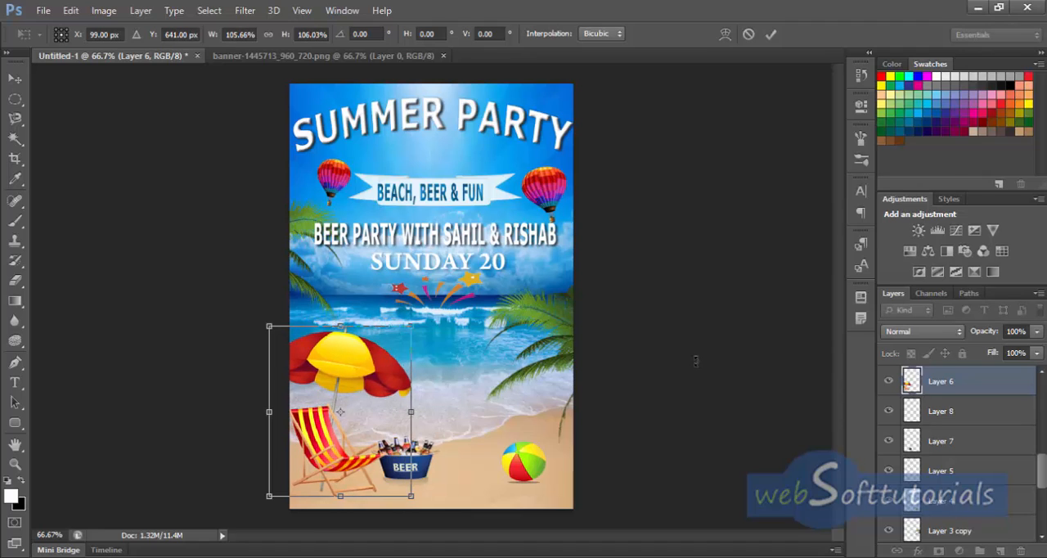
click(771, 34)
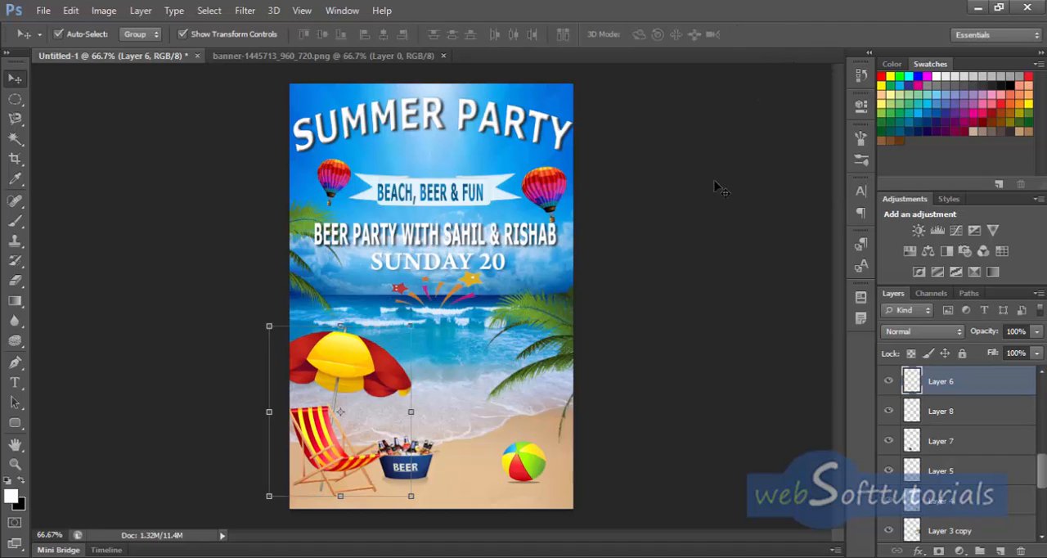
click(720, 189)
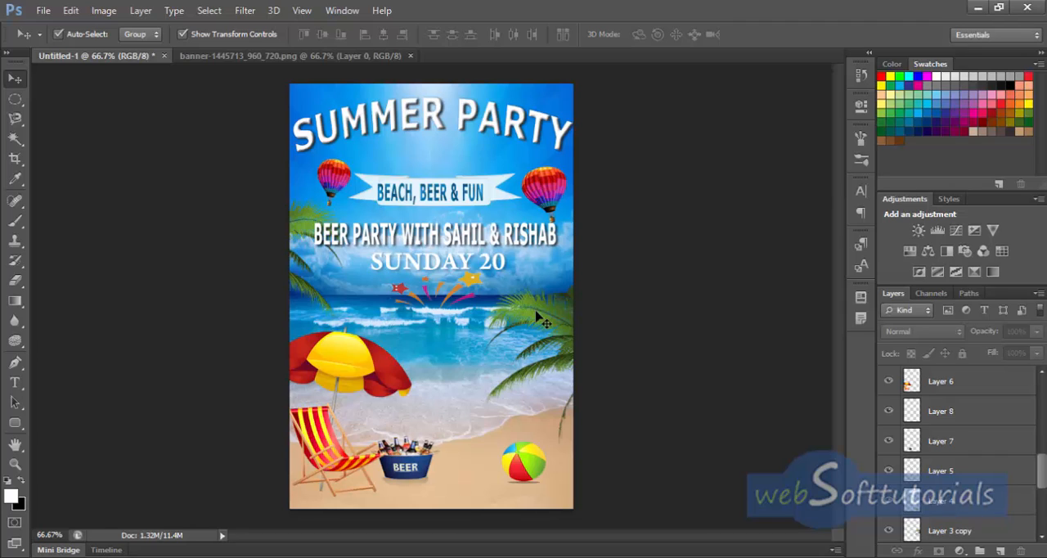
click(500, 557)
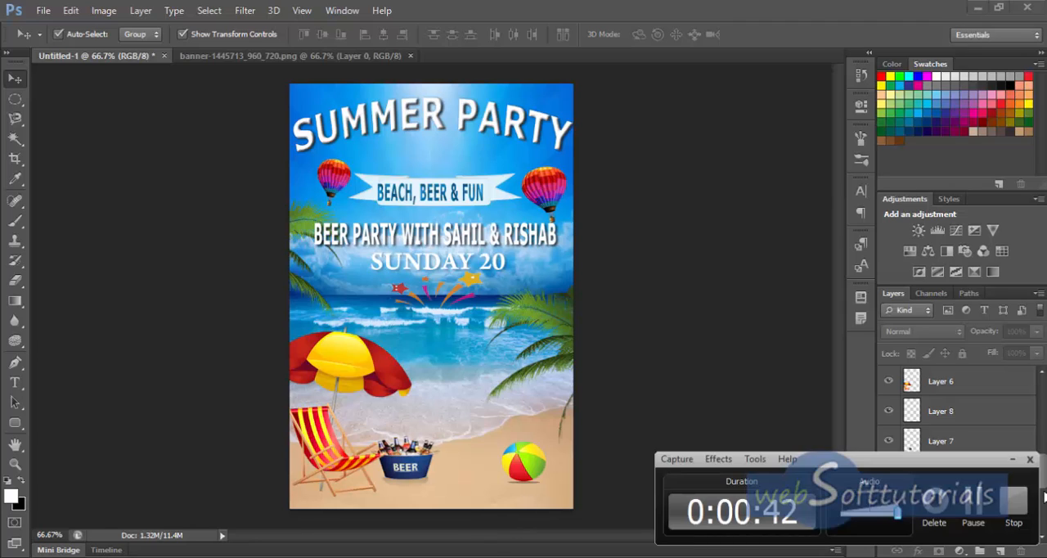
Step: Brighten the palm leaves on the page's right side with Brightness/Contrast, using brightness 92 and contrast 50
click(562, 322)
click(560, 329)
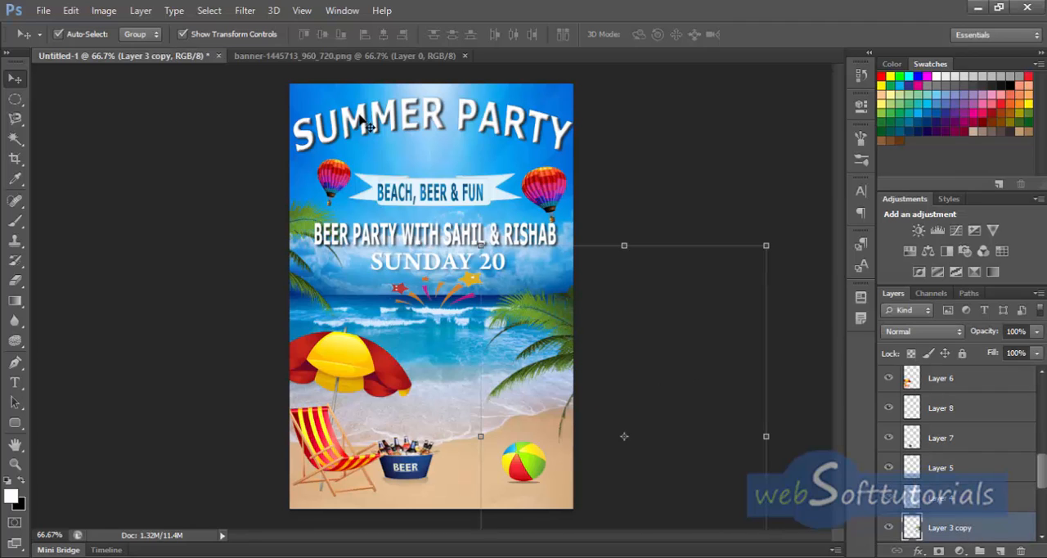
click(104, 9)
mouse_move(122, 52)
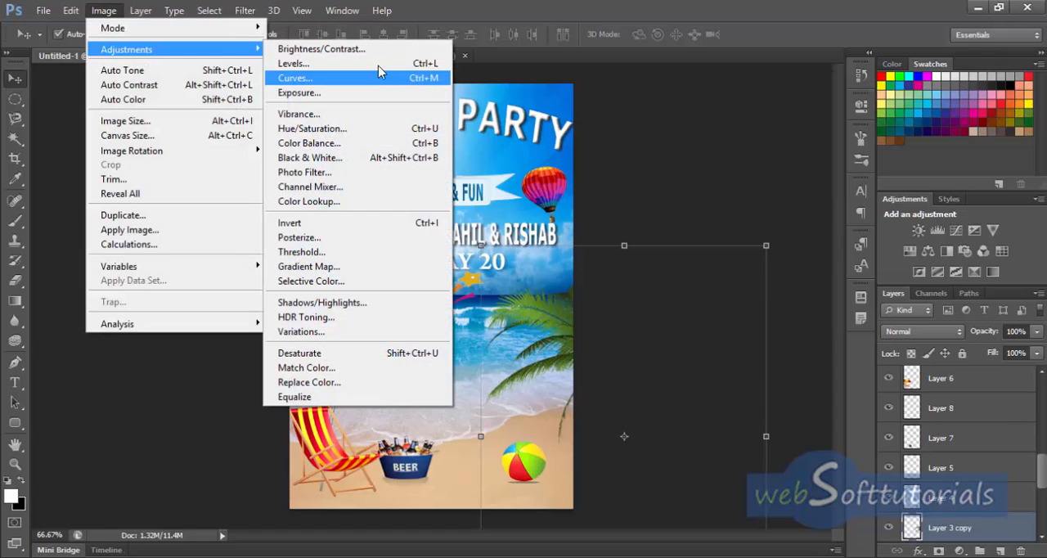
click(378, 49)
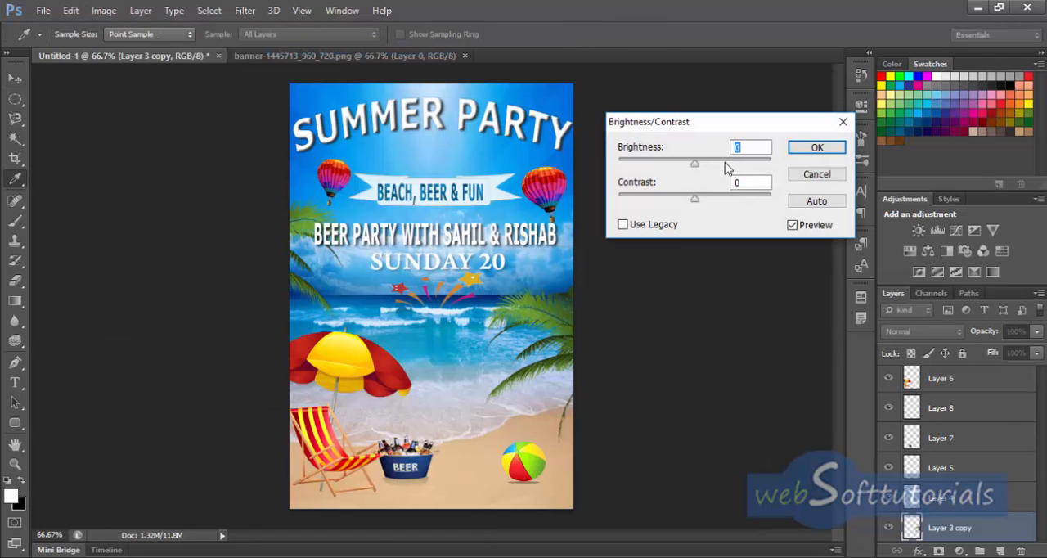
text(92)
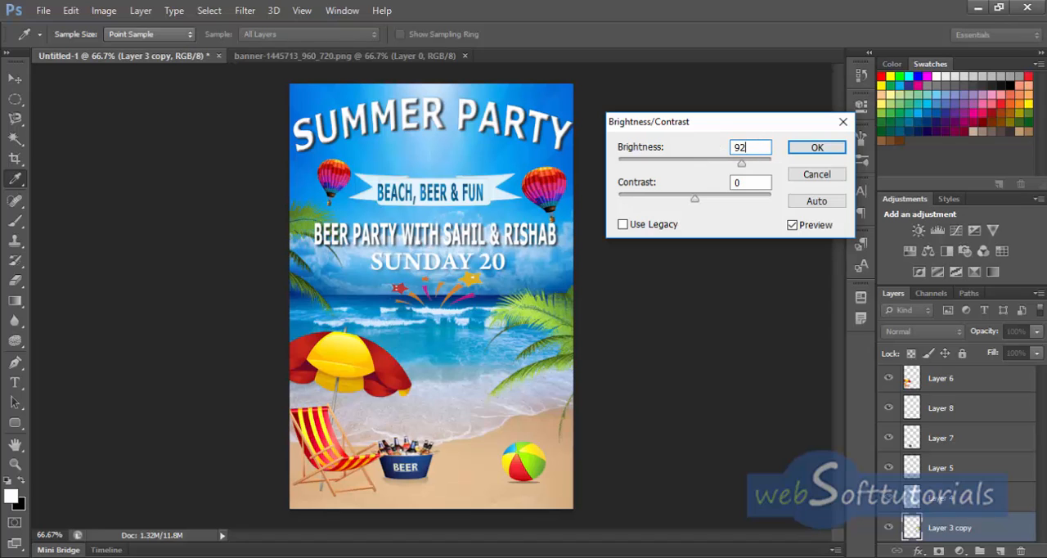
key(Tab)
text(50)
click(813, 150)
key(v)
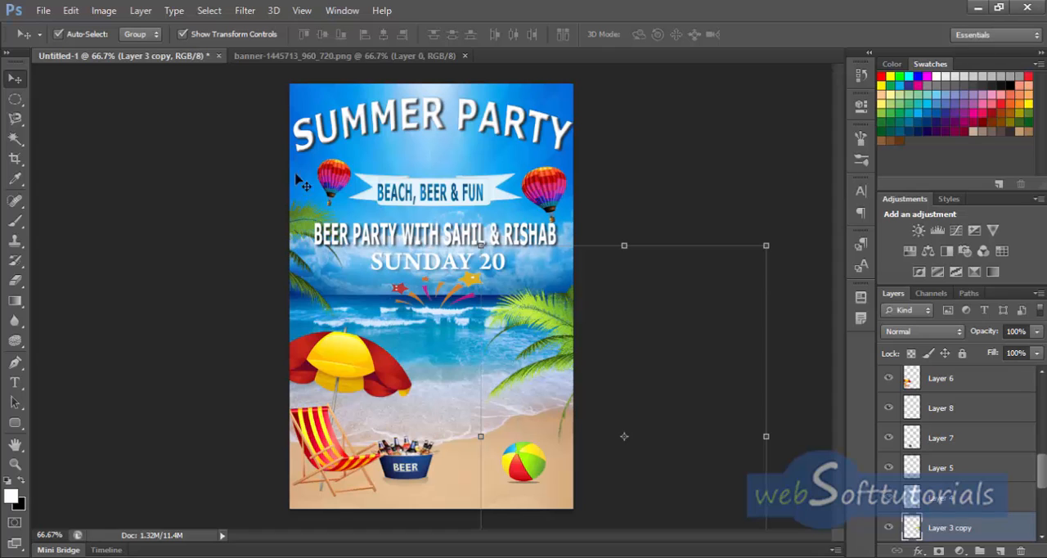
Step: Apply Brightness/Contrast with brightness 92 and contrast 50 to the palm leaves at the page's left edge
key(Delete)
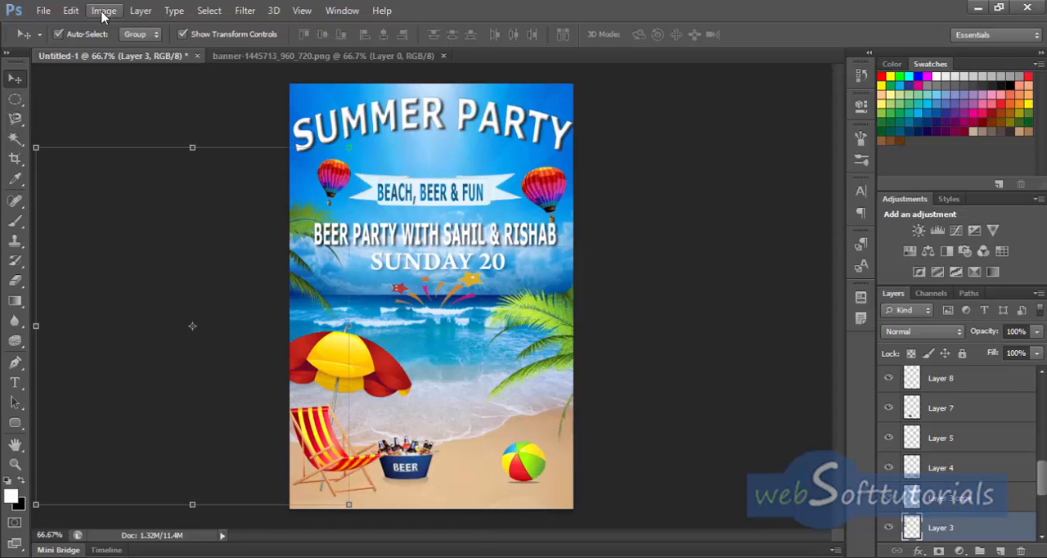
click(104, 10)
mouse_move(131, 49)
click(327, 49)
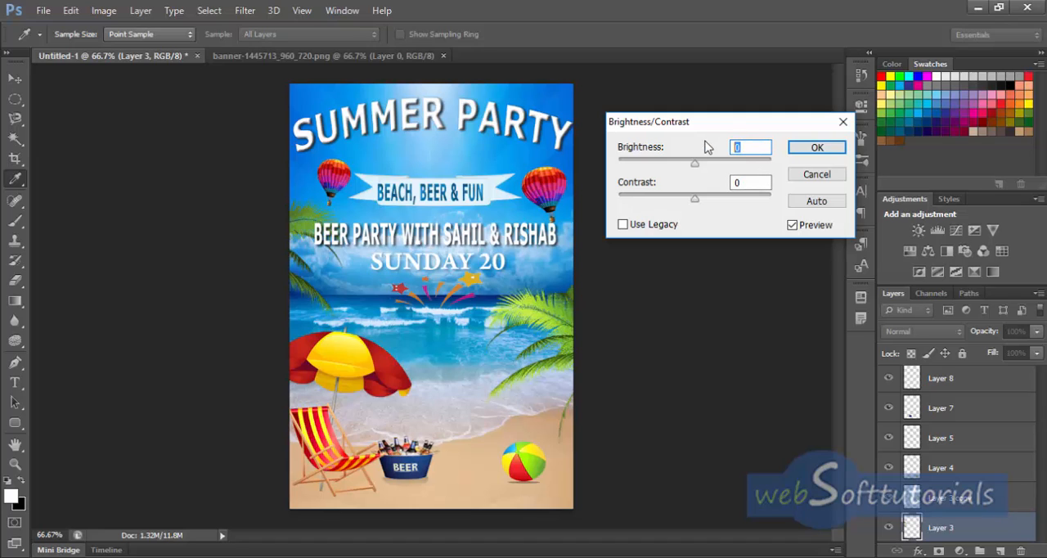
text(92)
key(Tab)
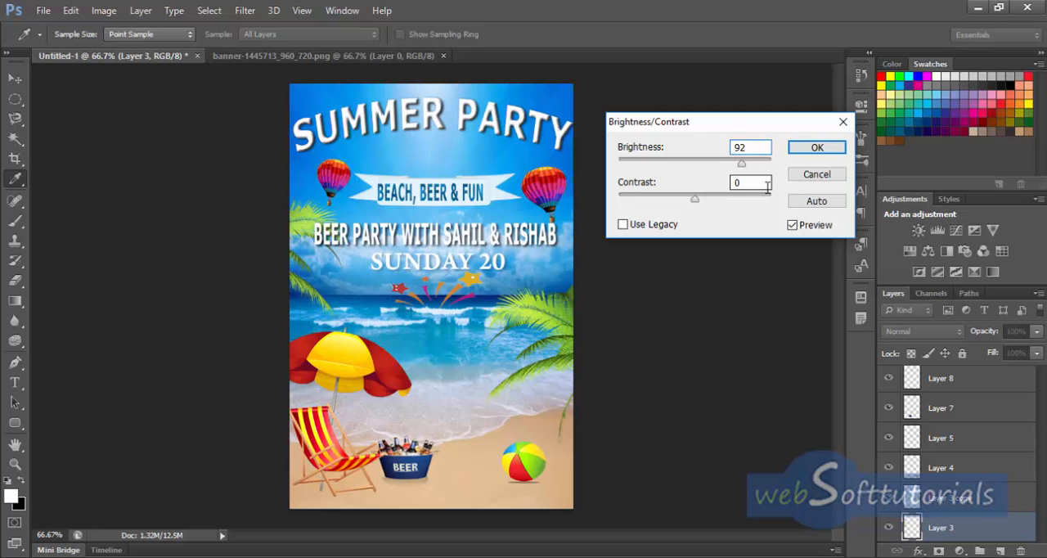
text(50)
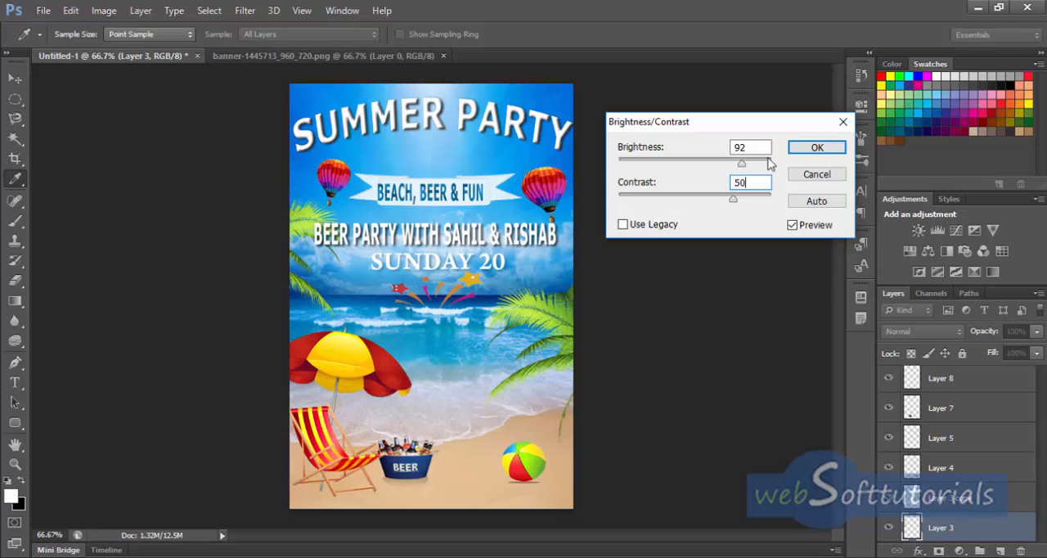
click(817, 147)
key(v)
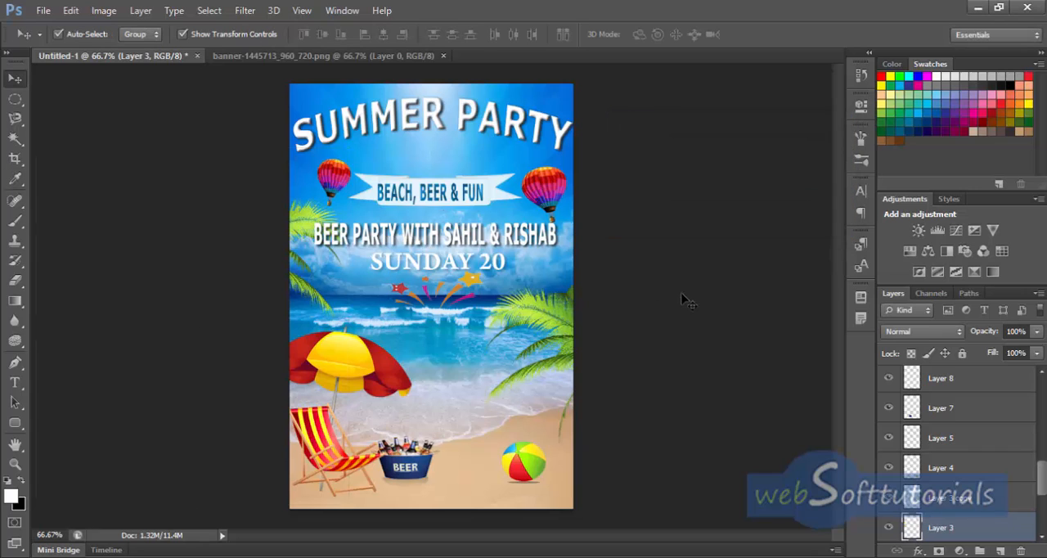
Step: Widen the white ribbon banner to about 104% by extending its right end towards the balloon
key(alt+comma)
click(482, 191)
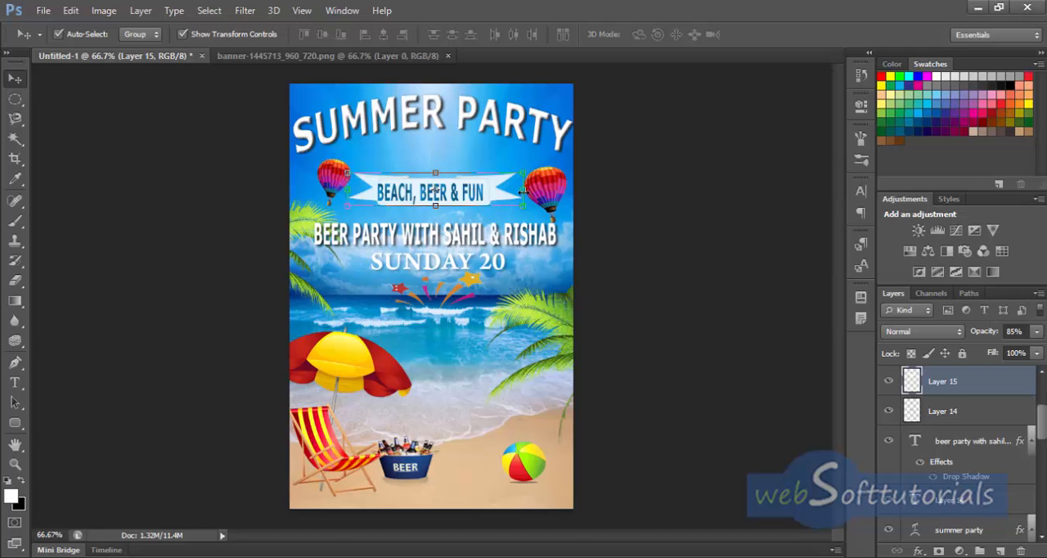
drag(523, 199, 531, 191)
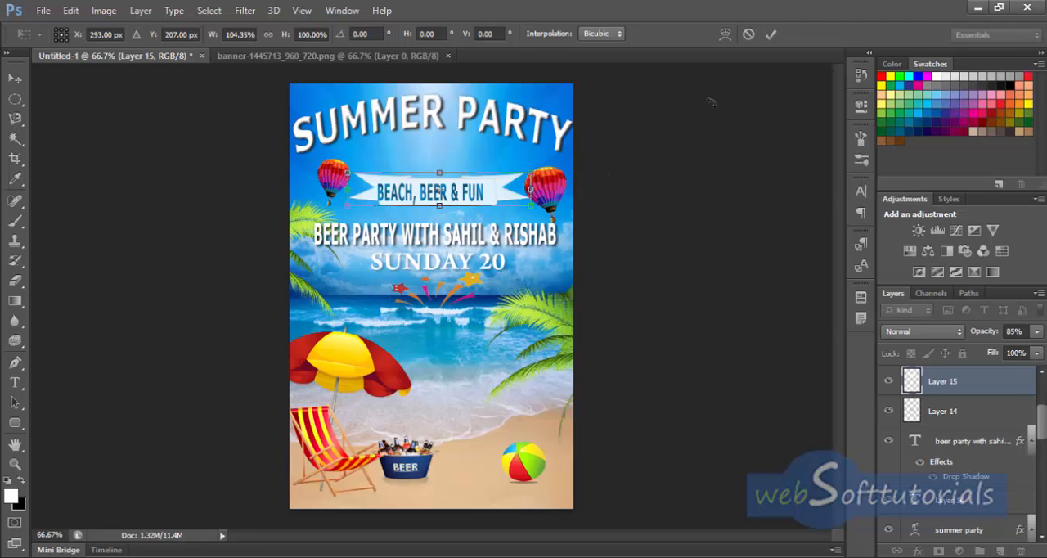
click(771, 34)
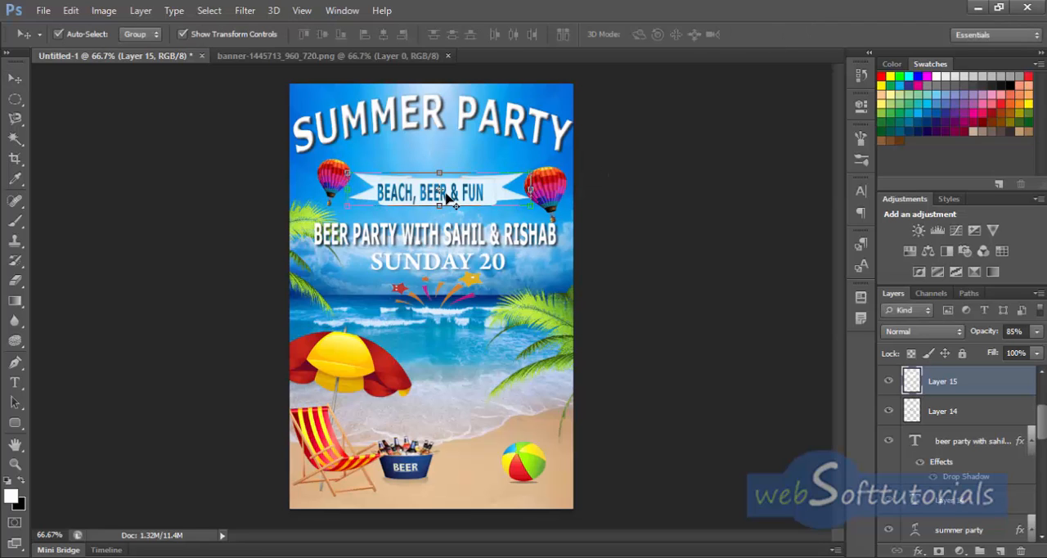
key(ctrl+t)
click(748, 35)
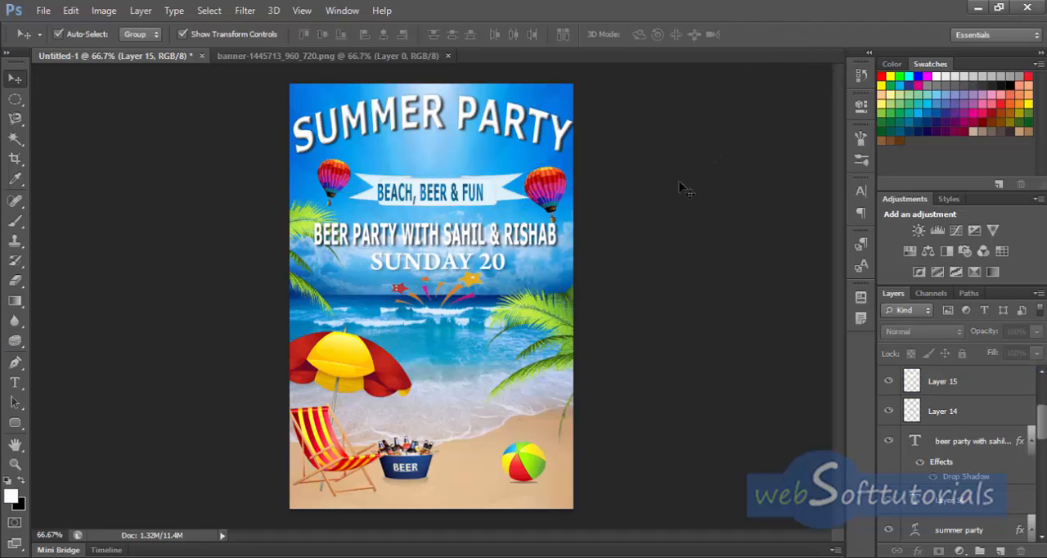
Step: Shift the "BEACH, BEER & FUN" caption slightly right to centre it on the widened banner
click(468, 193)
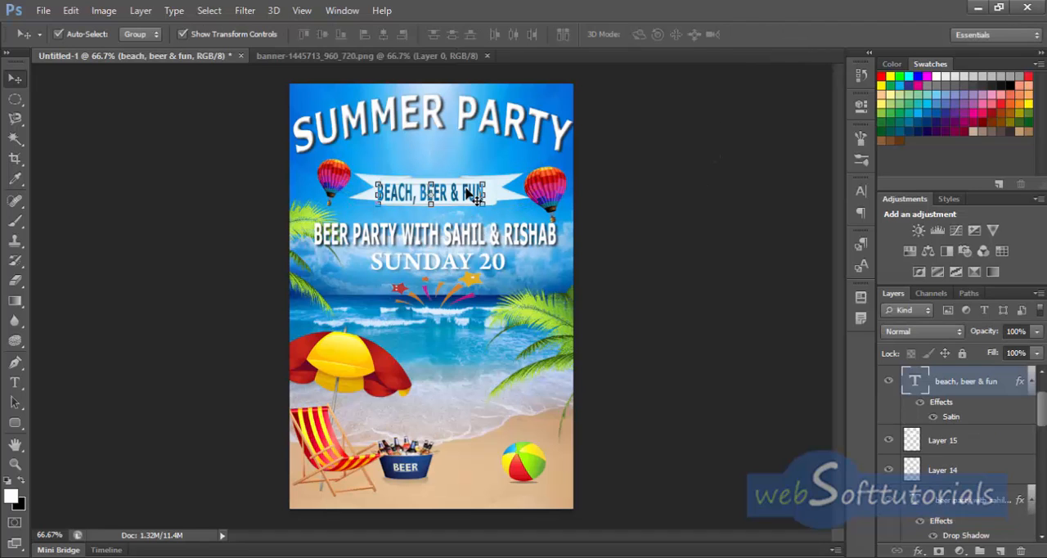
drag(468, 191, 472, 195)
key(Right)
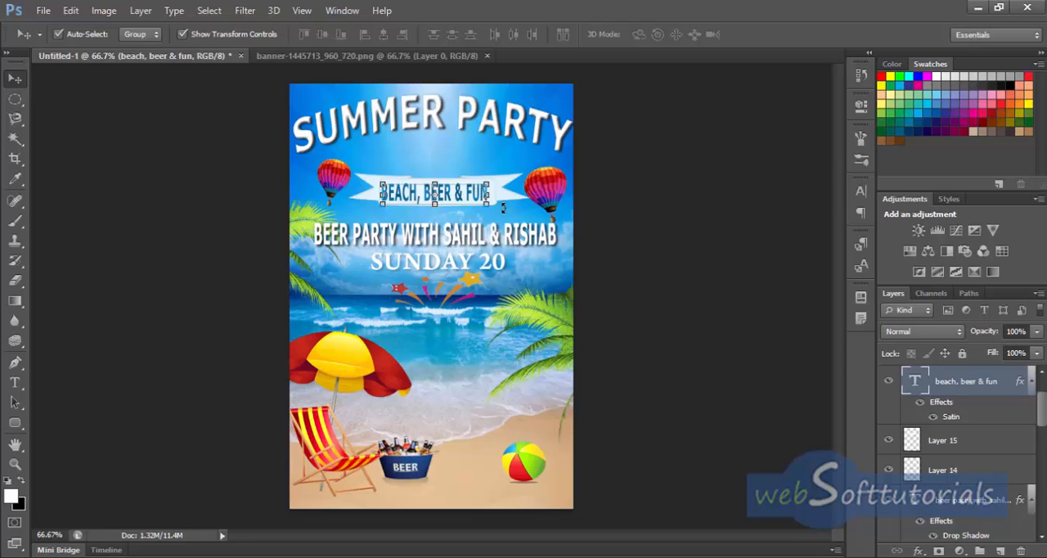
click(630, 196)
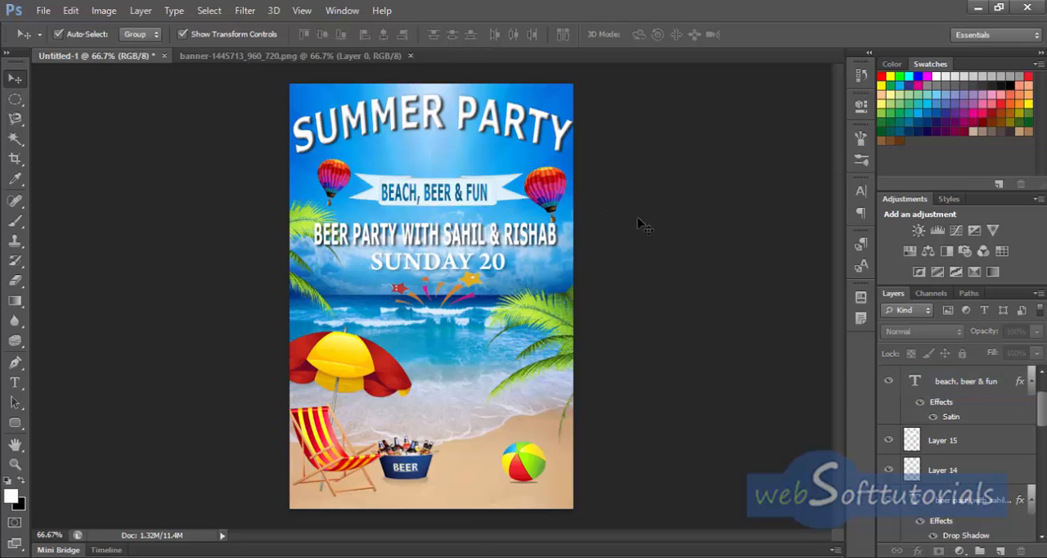
Step: Shrink the right hot-air balloon to about 82% width and 87% height so it clears the banner's end
click(547, 187)
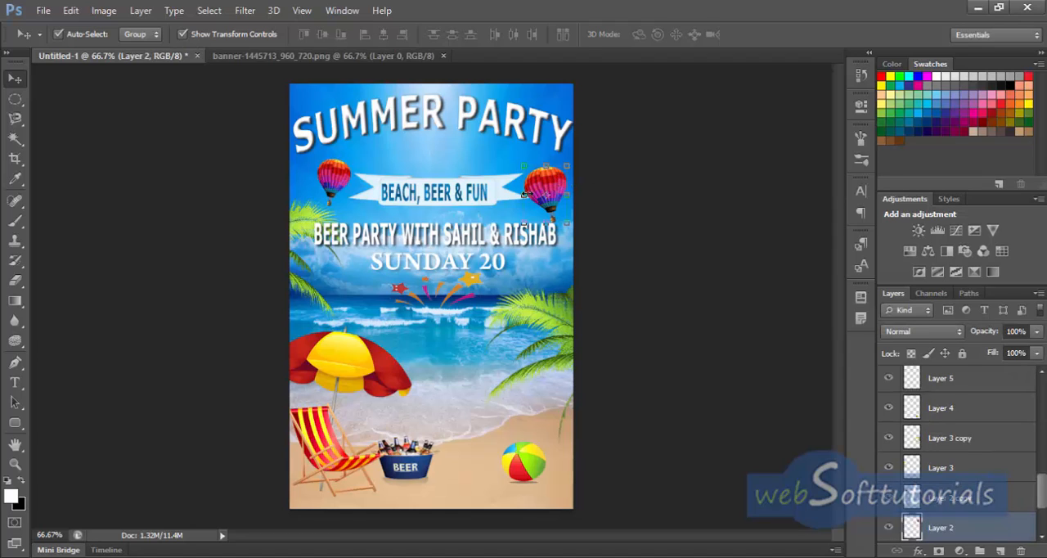
drag(524, 194, 553, 215)
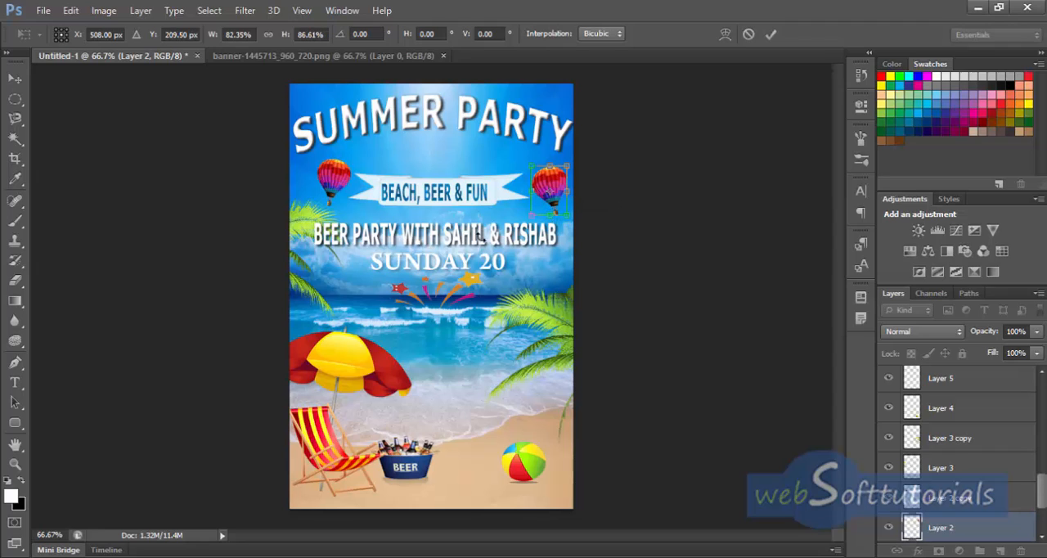
click(771, 34)
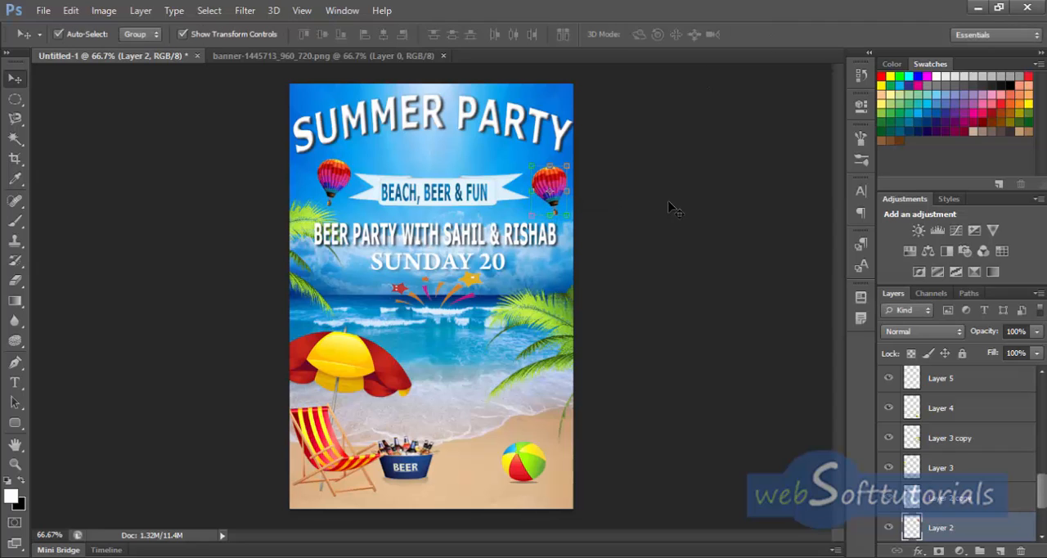
click(637, 258)
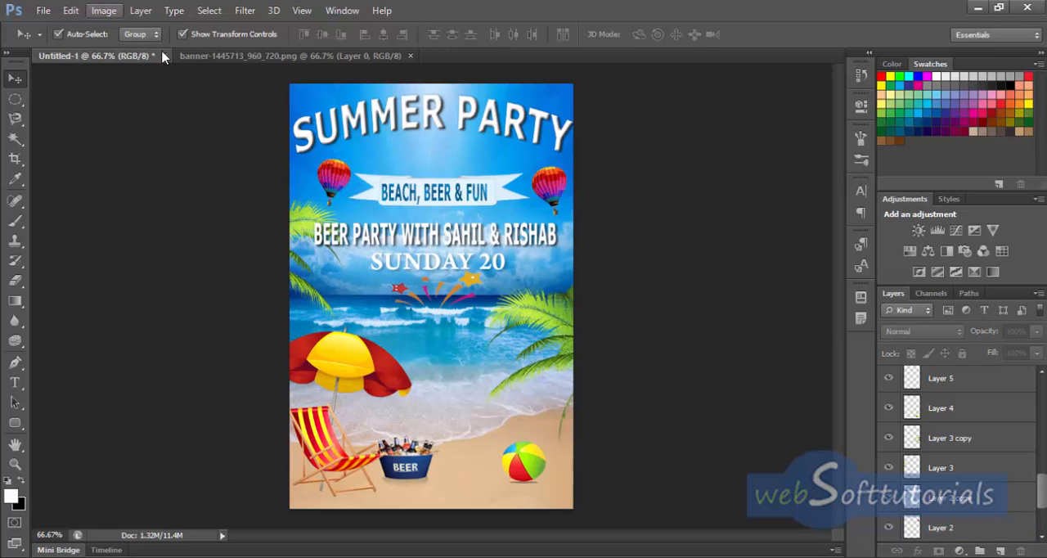
Step: Merge all the brochure's layers, from the white base layer up to the "sunday 20" text, into a single layer
scroll(1043, 532, down, 10)
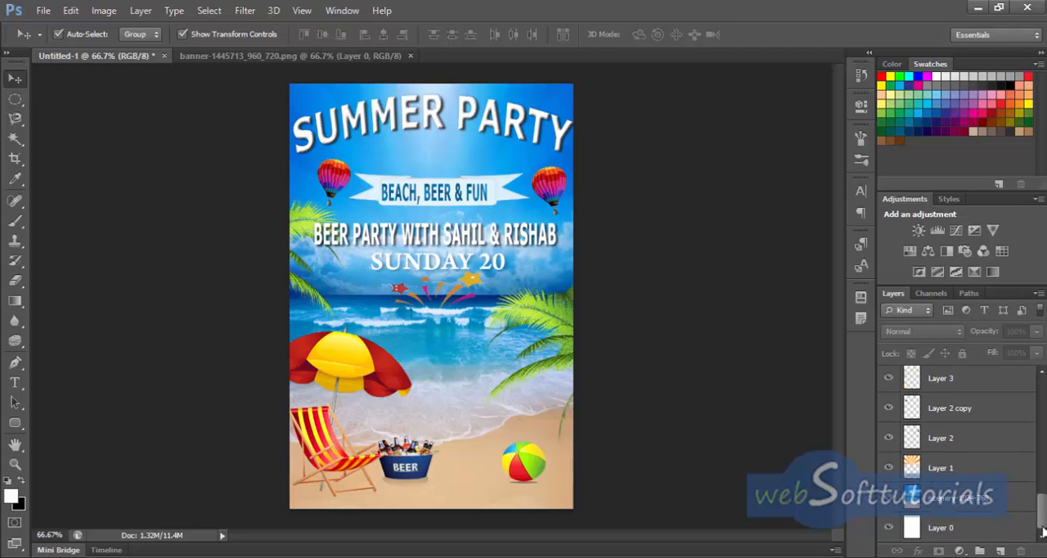
click(973, 531)
drag(1043, 517, 1044, 385)
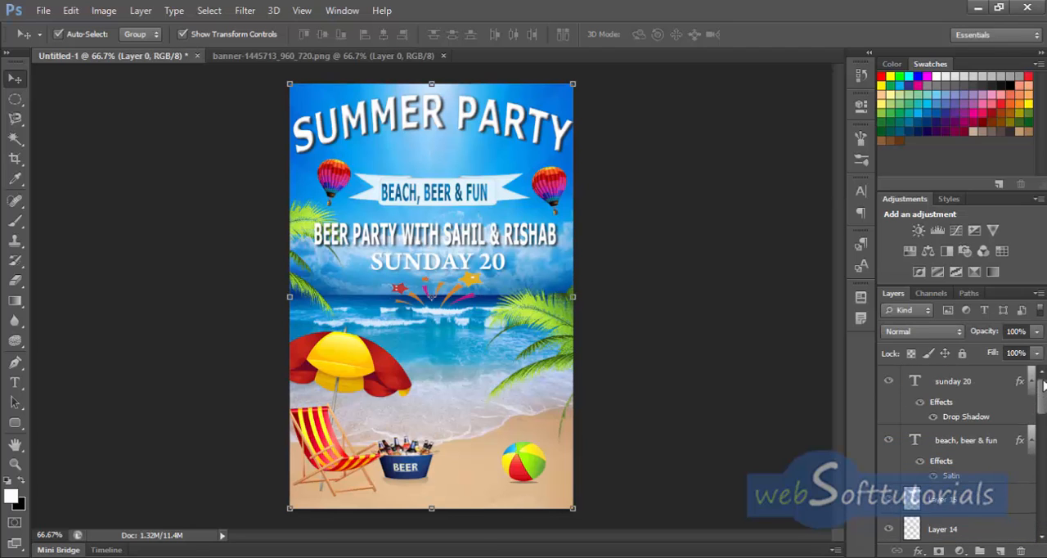
shift+click(965, 382)
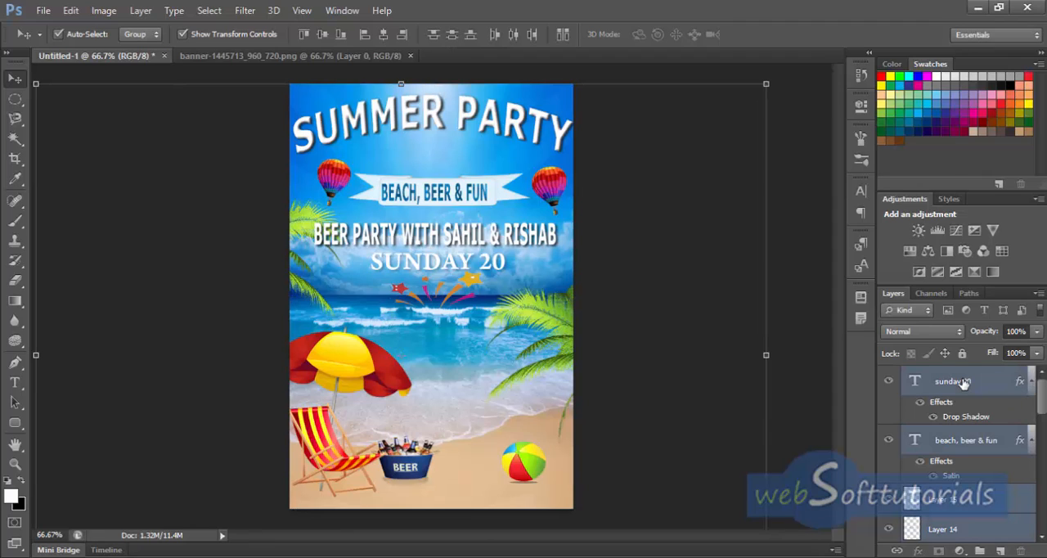
key(ctrl+e)
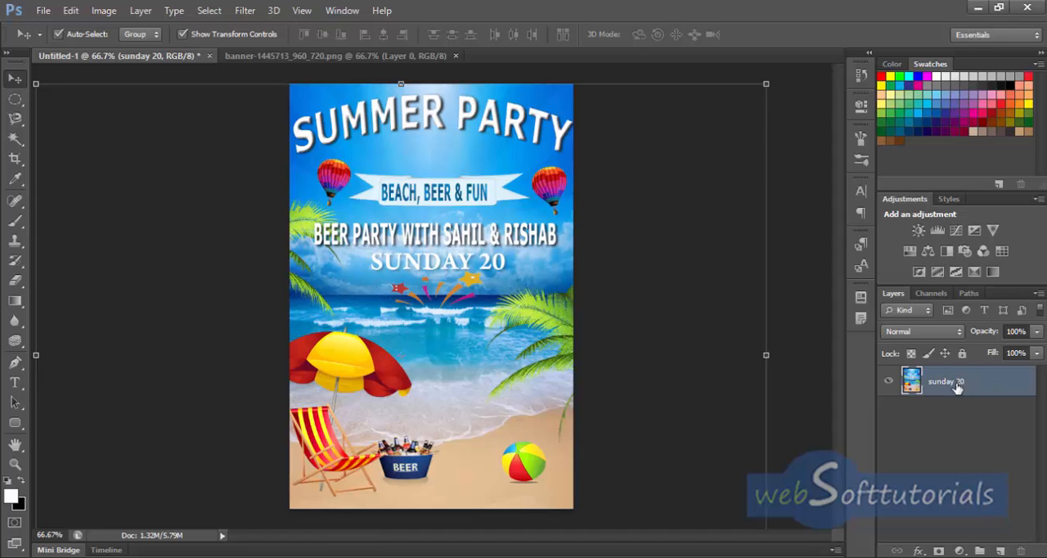
click(890, 382)
click(889, 383)
click(628, 204)
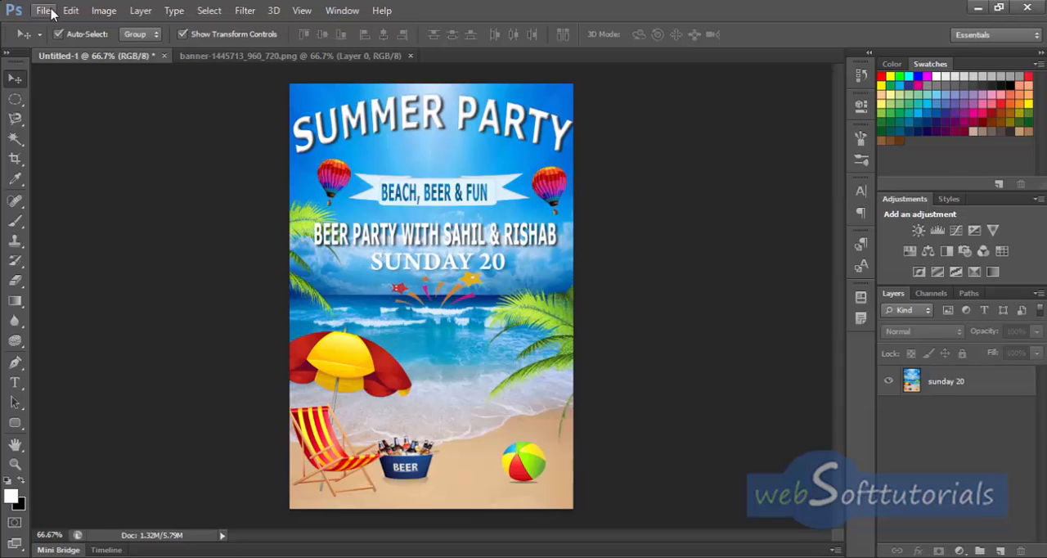
Step: Apply Brightness/Contrast with brightness -5 and contrast -15 to the merged brochure layer
click(104, 12)
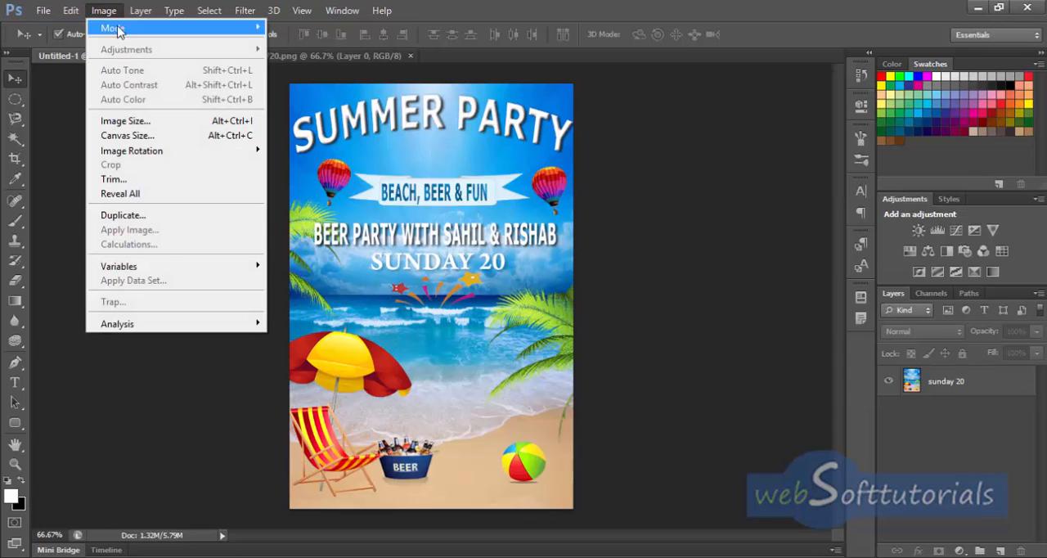
click(969, 385)
click(104, 11)
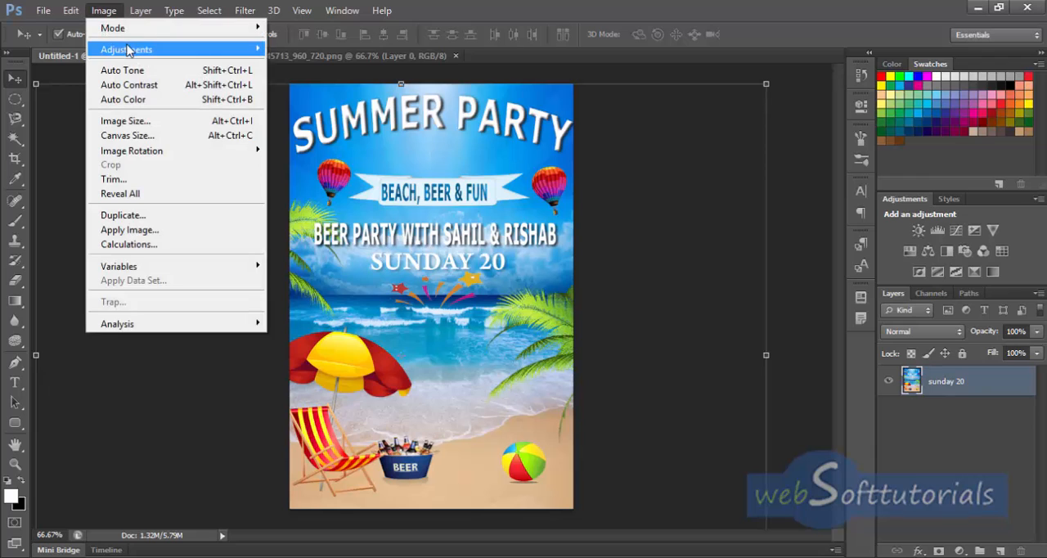
mouse_move(123, 49)
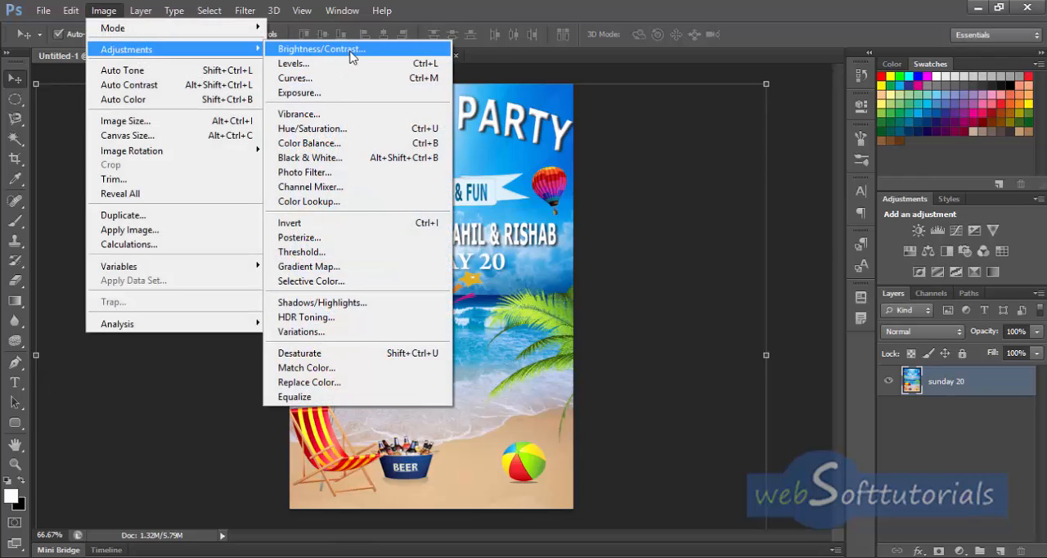
click(350, 51)
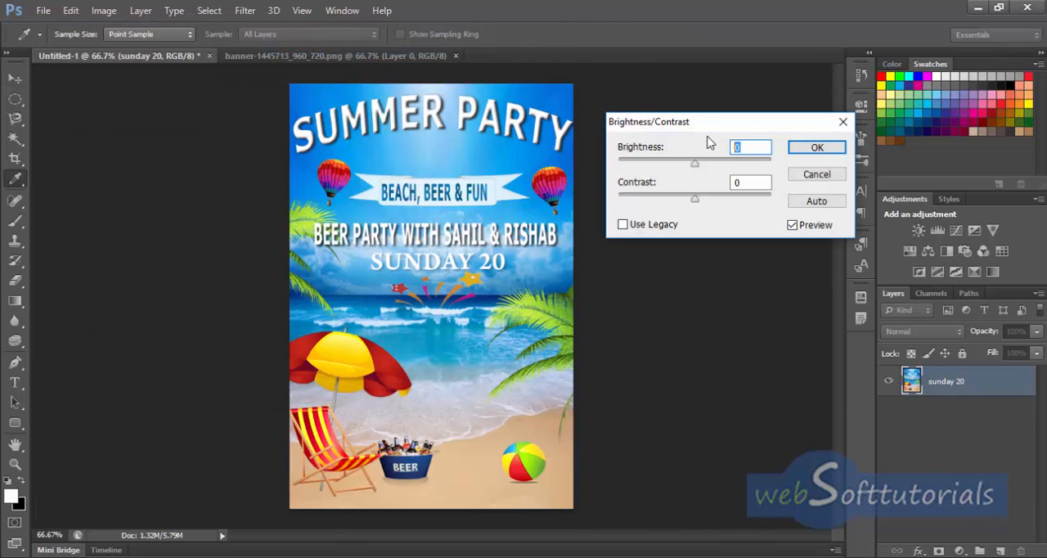
text(-5)
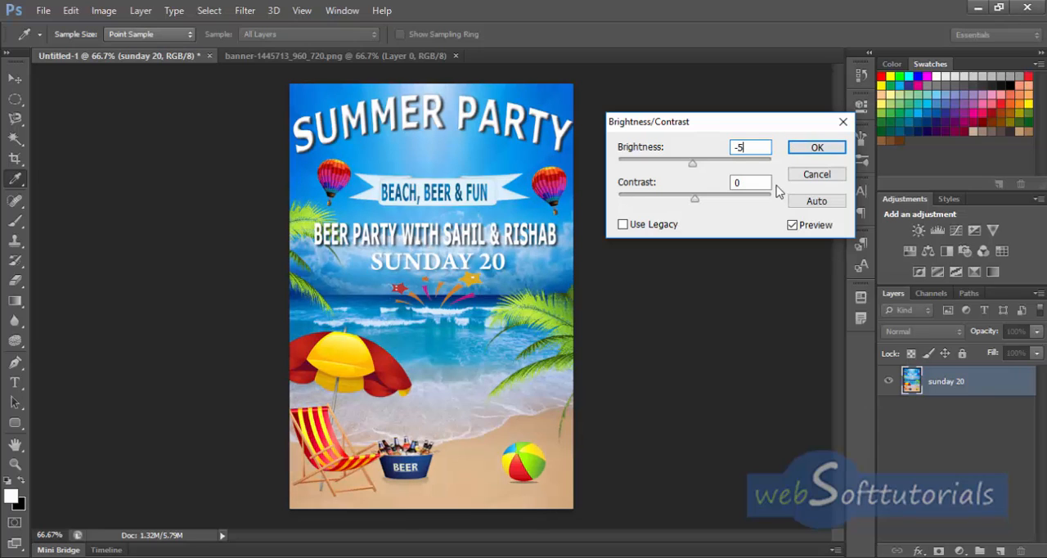
click(760, 182)
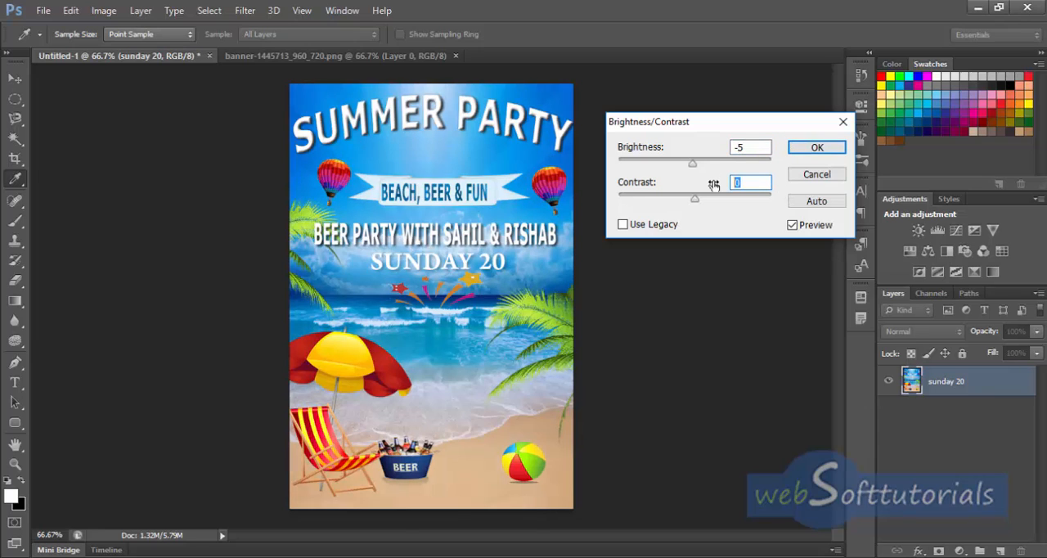
text(-15)
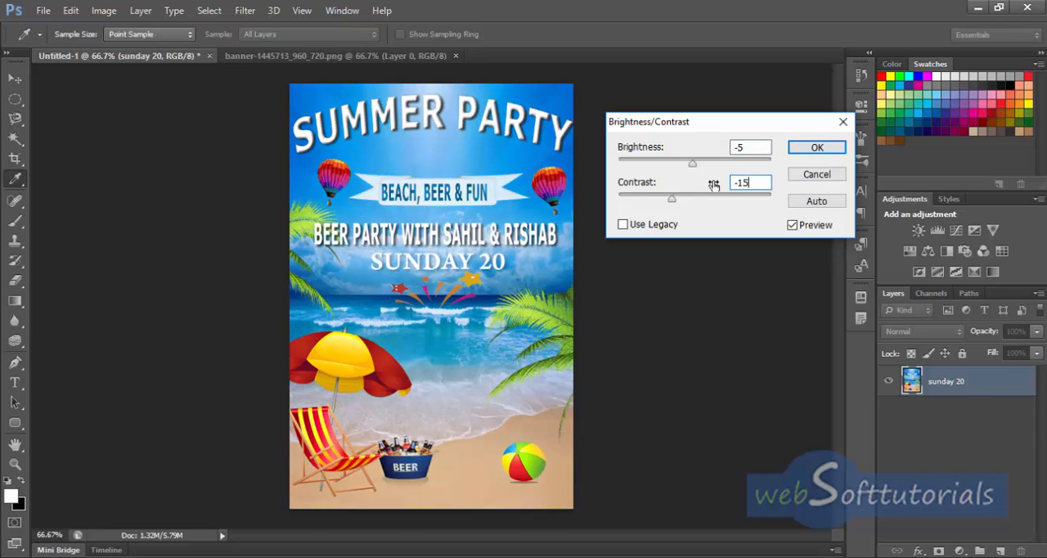
click(814, 147)
key(v)
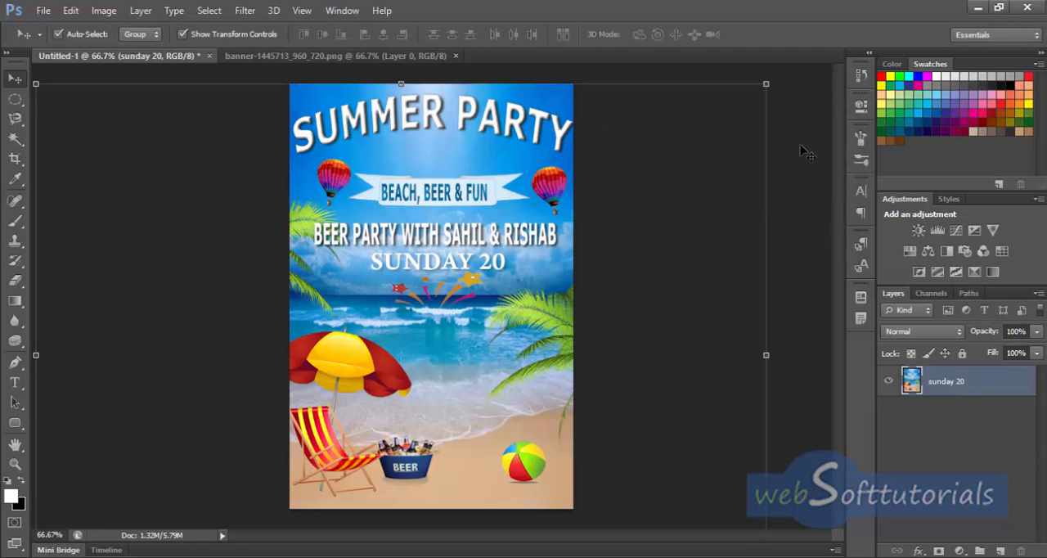
Step: Apply Levels to the merged layer's RGB channel with input levels 23, 0.91 and 233
click(104, 11)
mouse_move(127, 51)
click(294, 63)
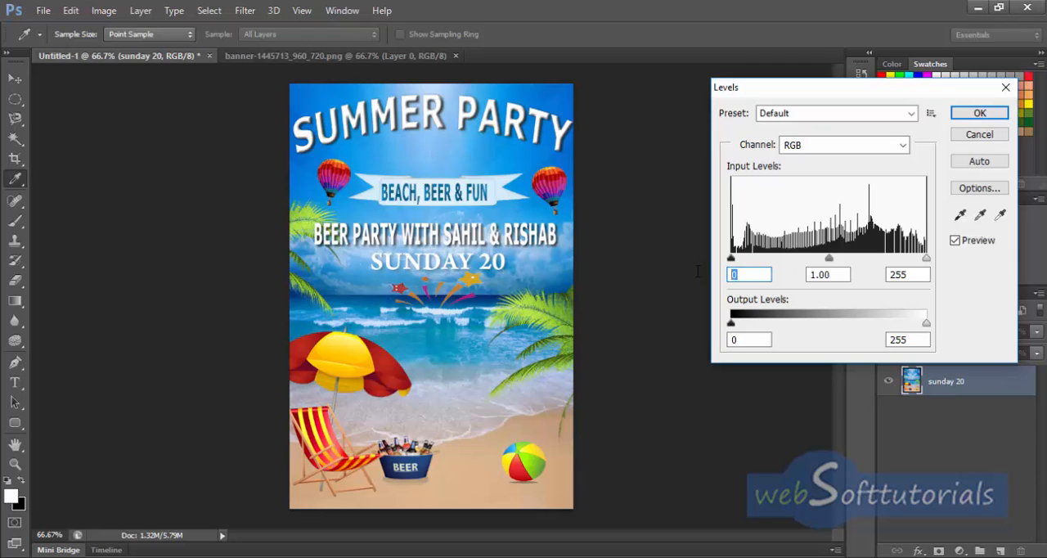
text(23)
key(Tab)
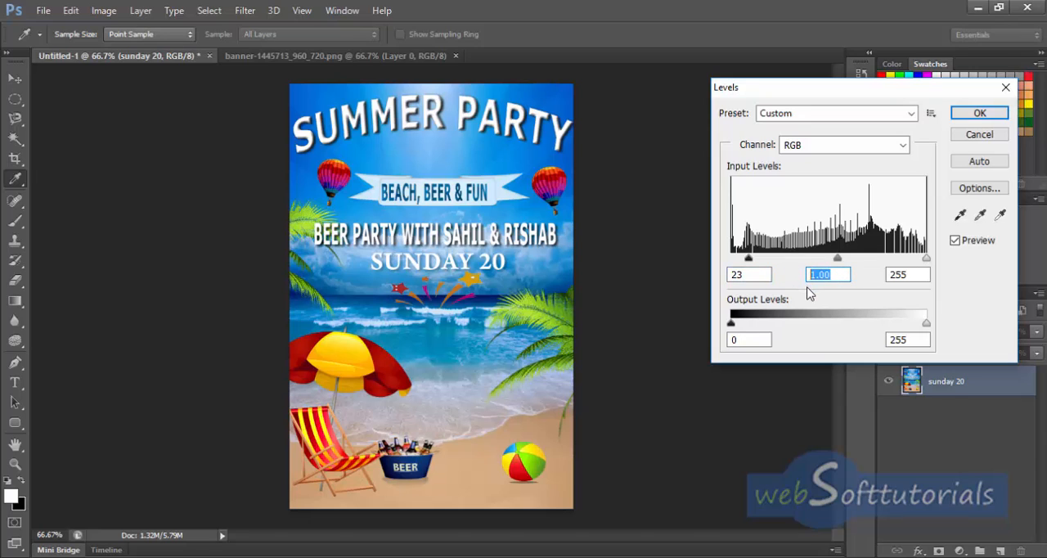
text(0.91)
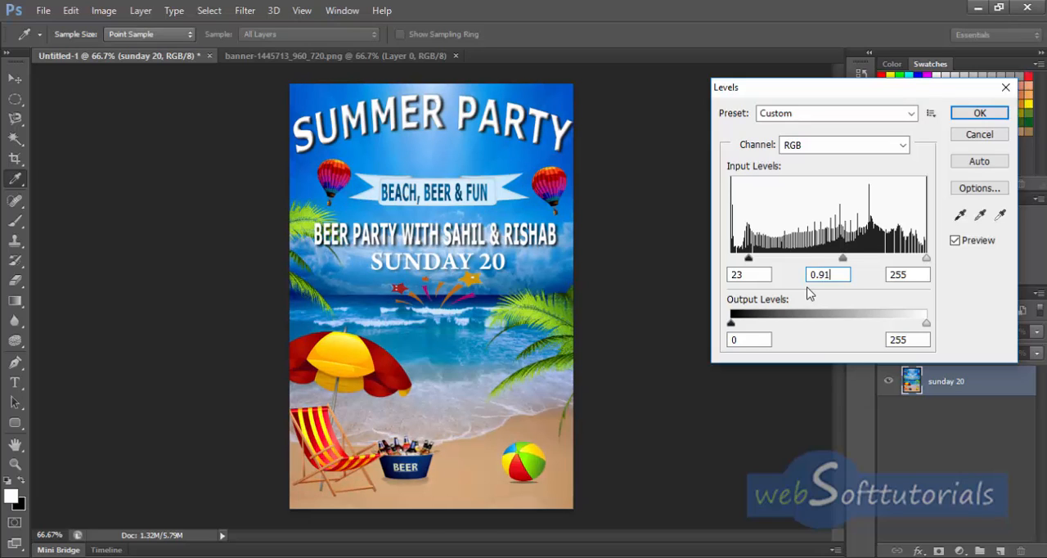
click(918, 273)
text(233)
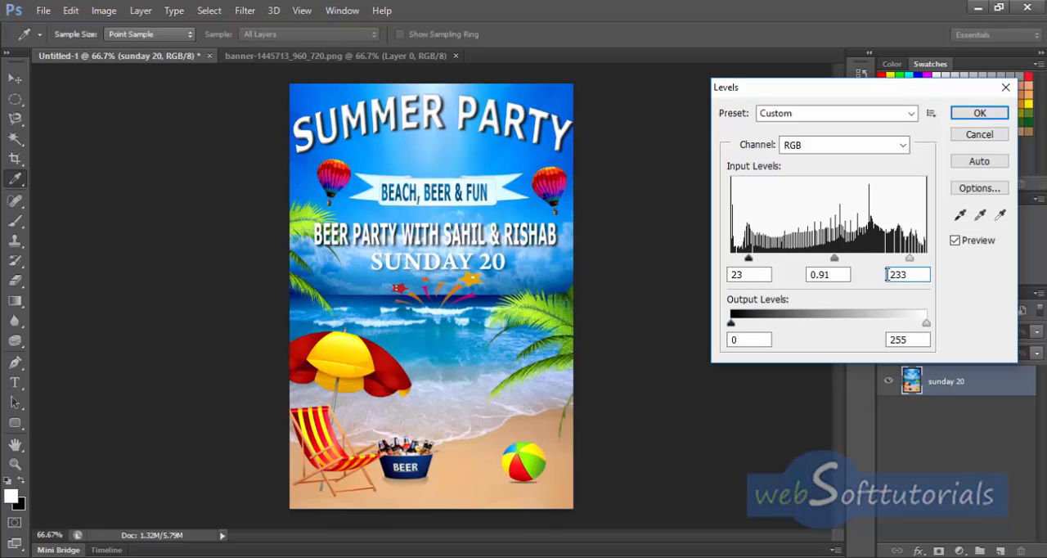
click(968, 118)
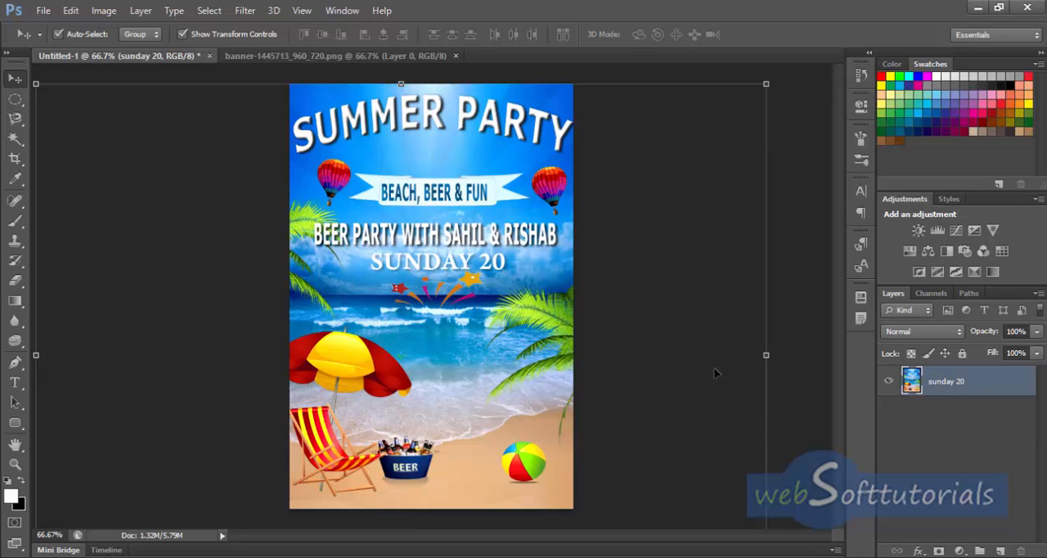
Step: Apply Color Balance to the merged layer's midtones with color levels +26, +40 and -100
click(99, 14)
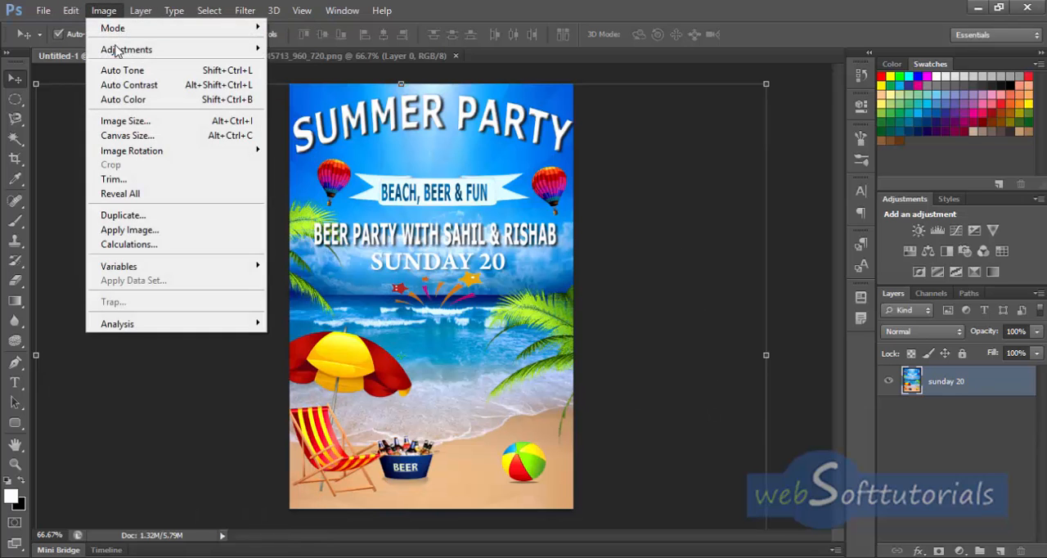
mouse_move(123, 51)
click(350, 144)
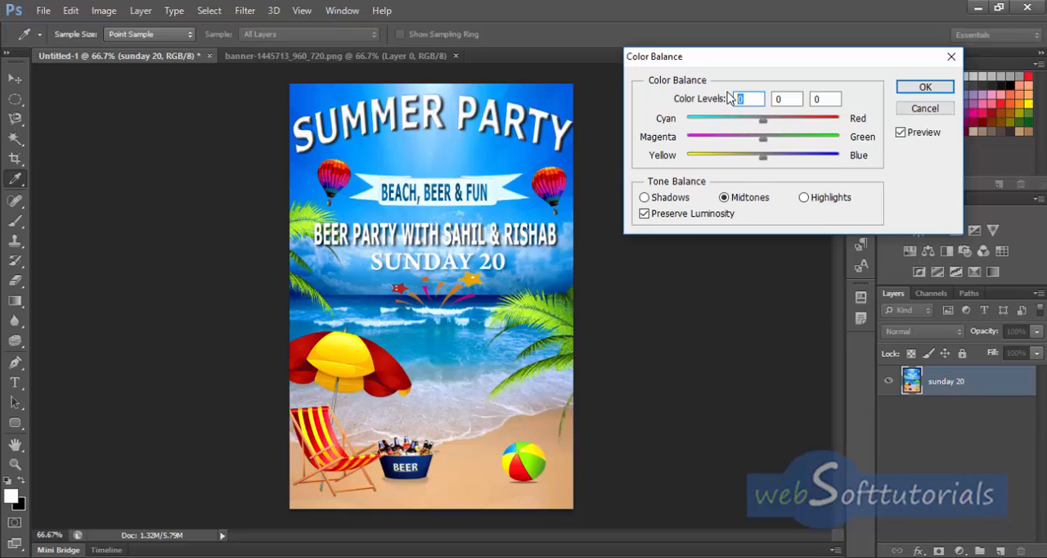
text(6)
click(784, 99)
text(+40)
click(834, 99)
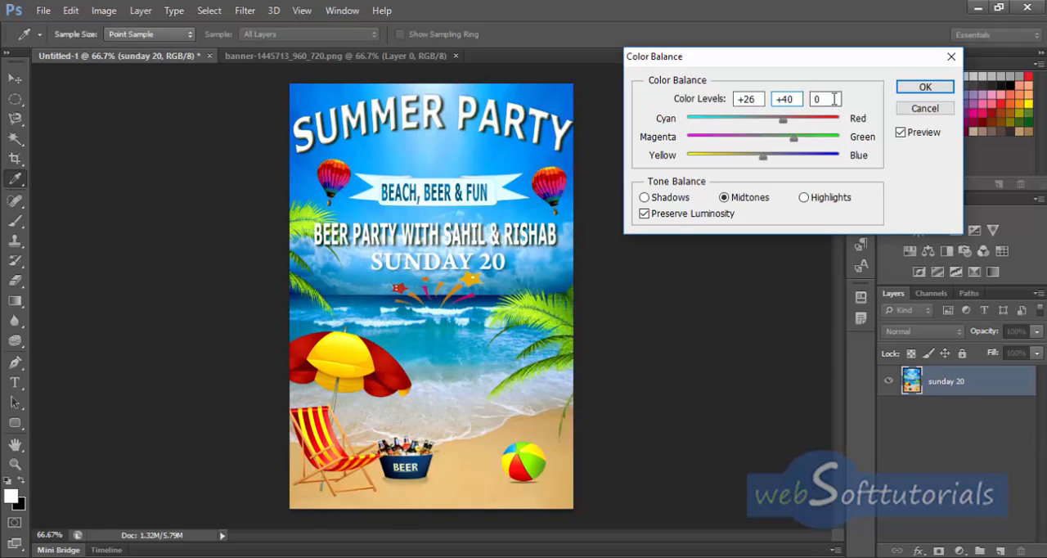
double_click(834, 99)
text(-100)
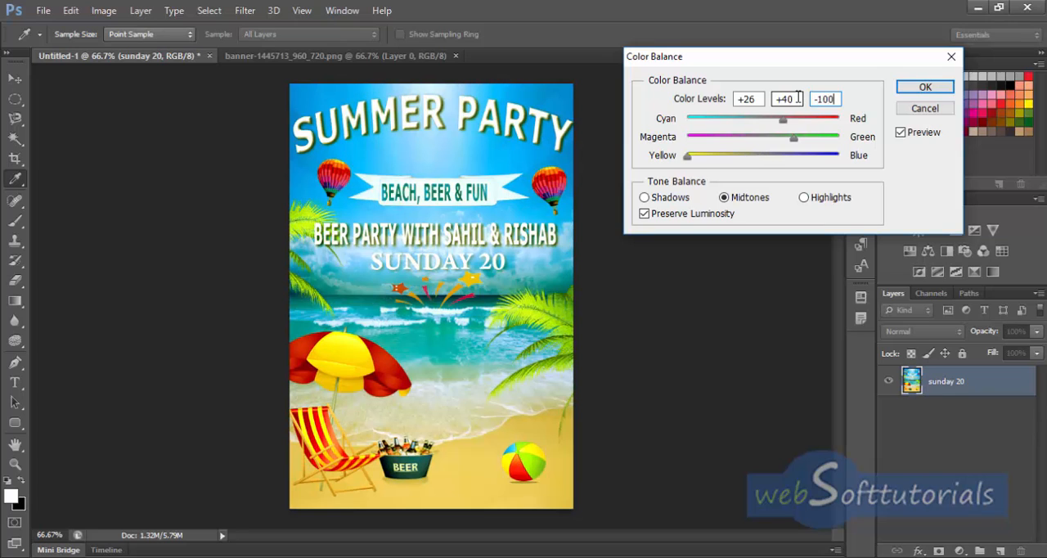
click(944, 89)
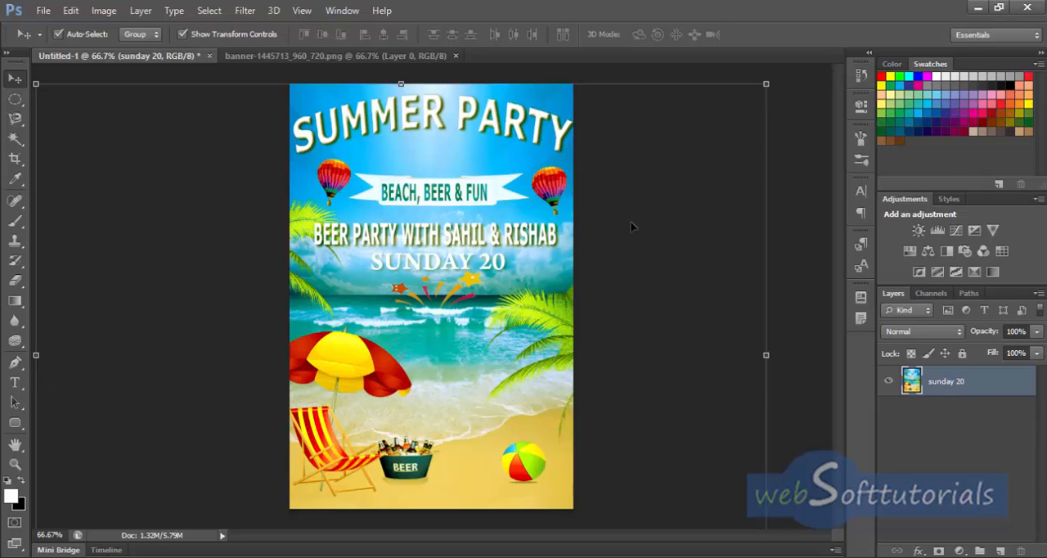